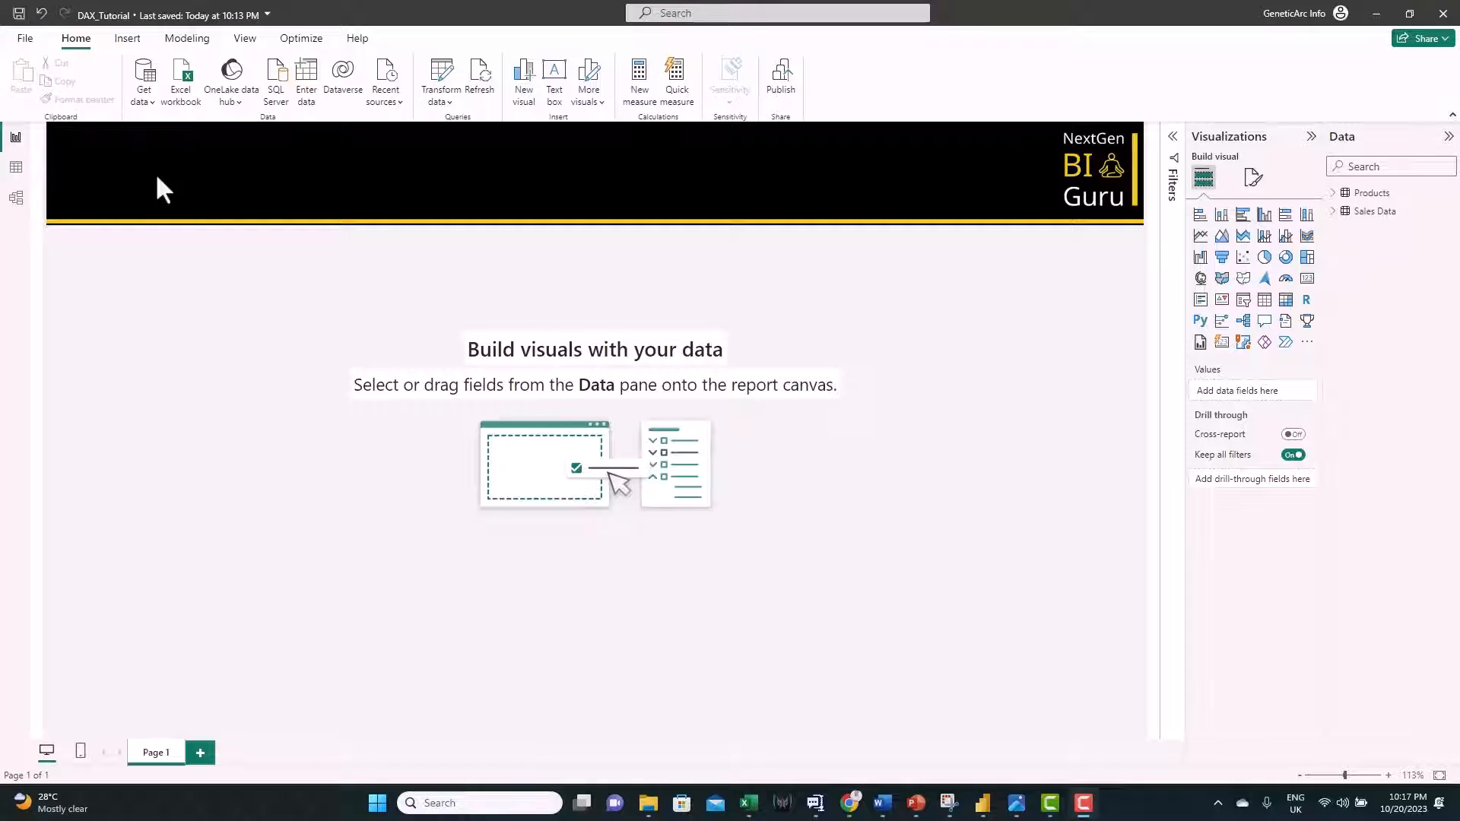
Examine the columns of the Products and Sales Data tables and the relationships in the data model
left_click(17, 170)
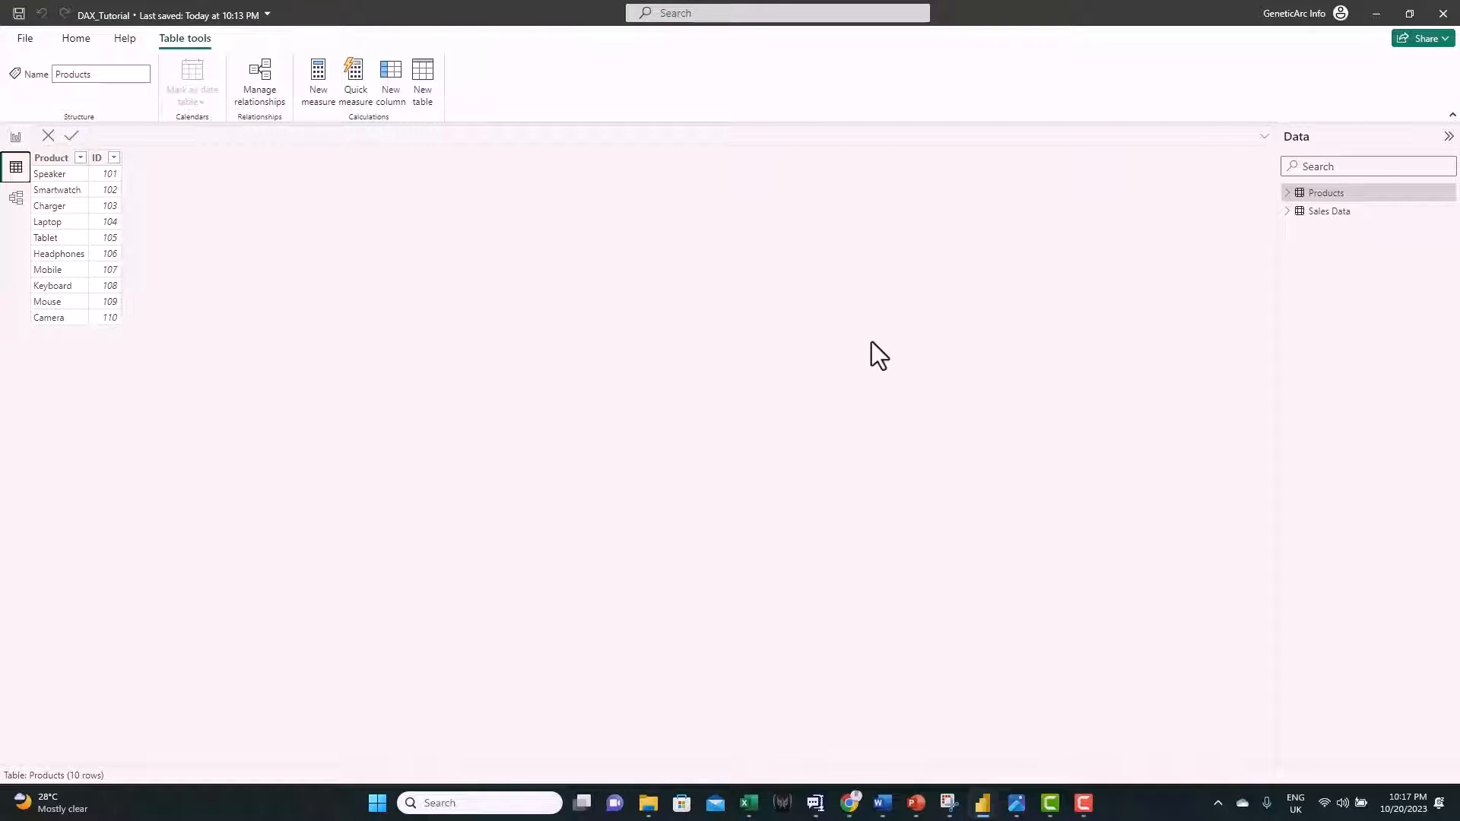
left_click(1327, 213)
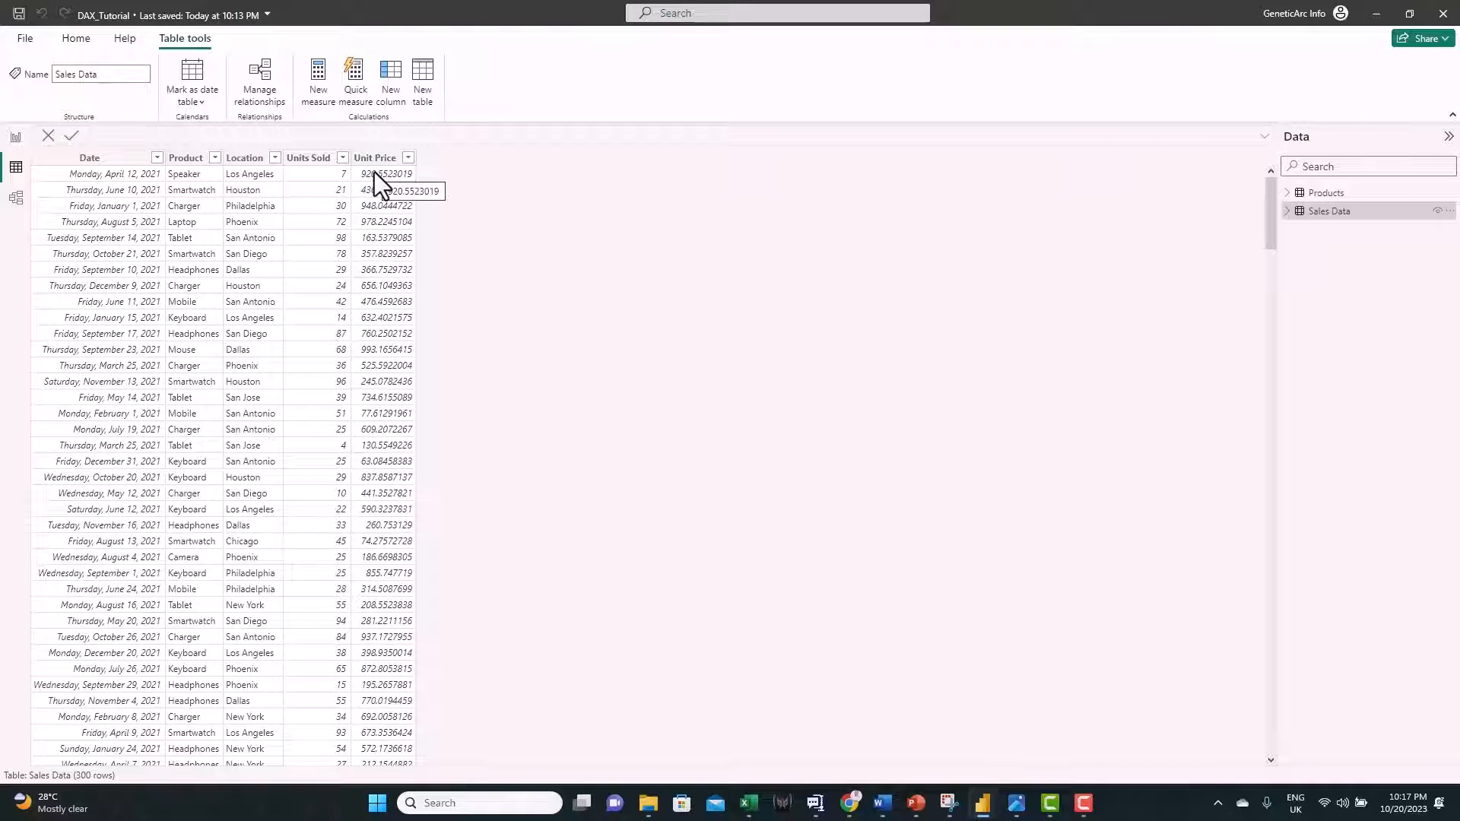
left_click(16, 197)
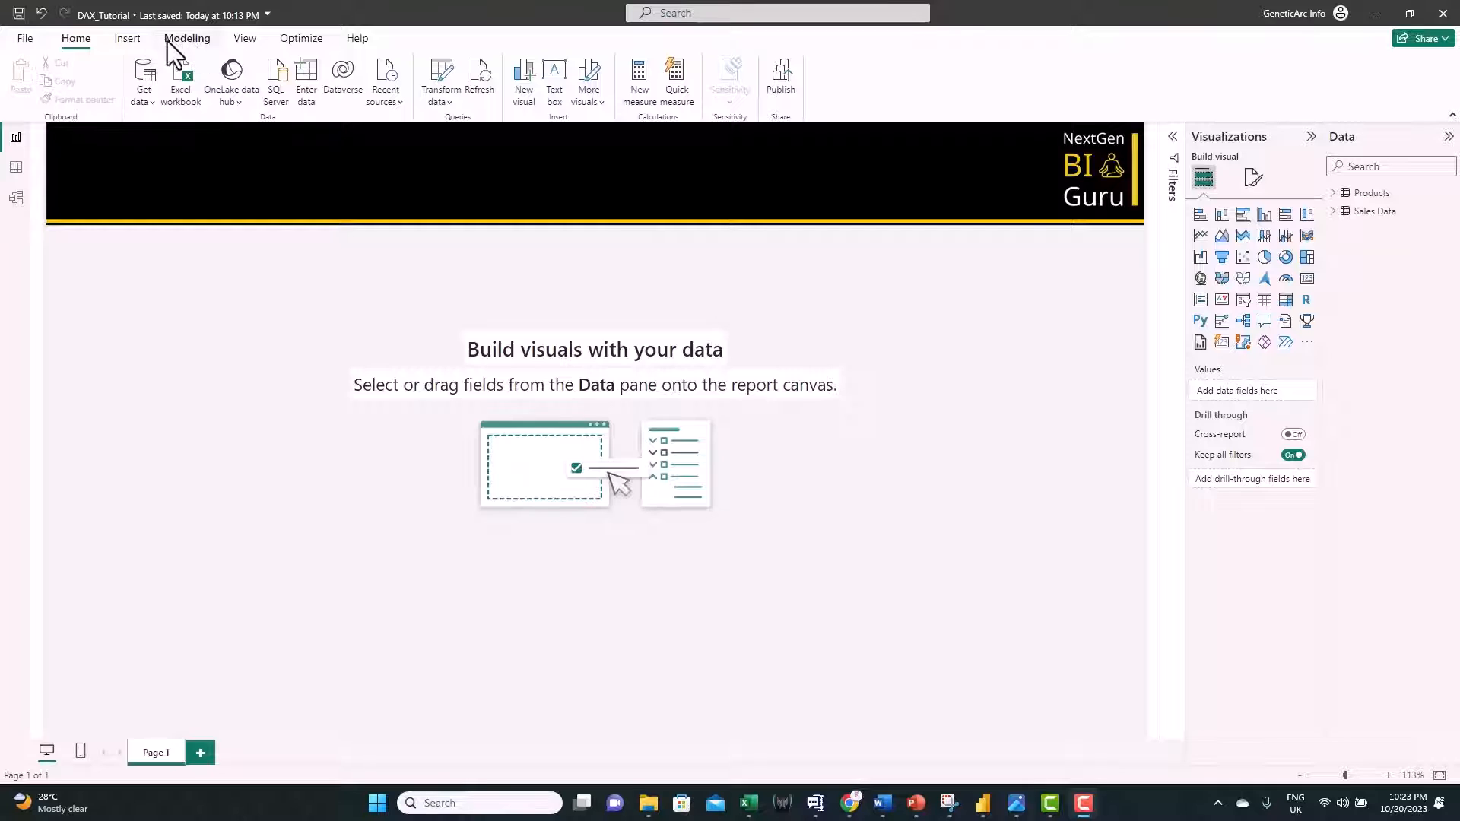
left_click(182, 38)
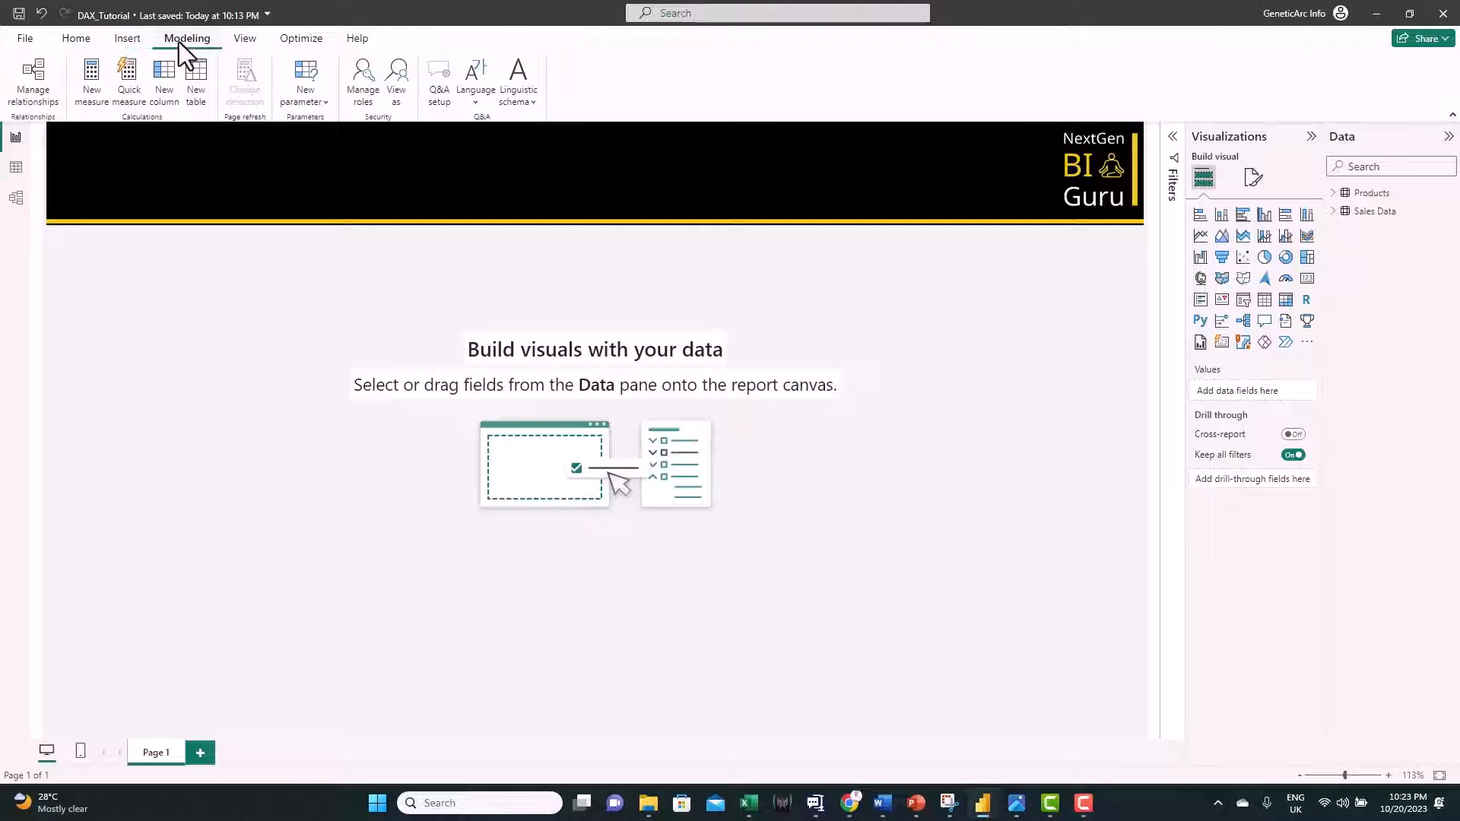
left_click(195, 79)
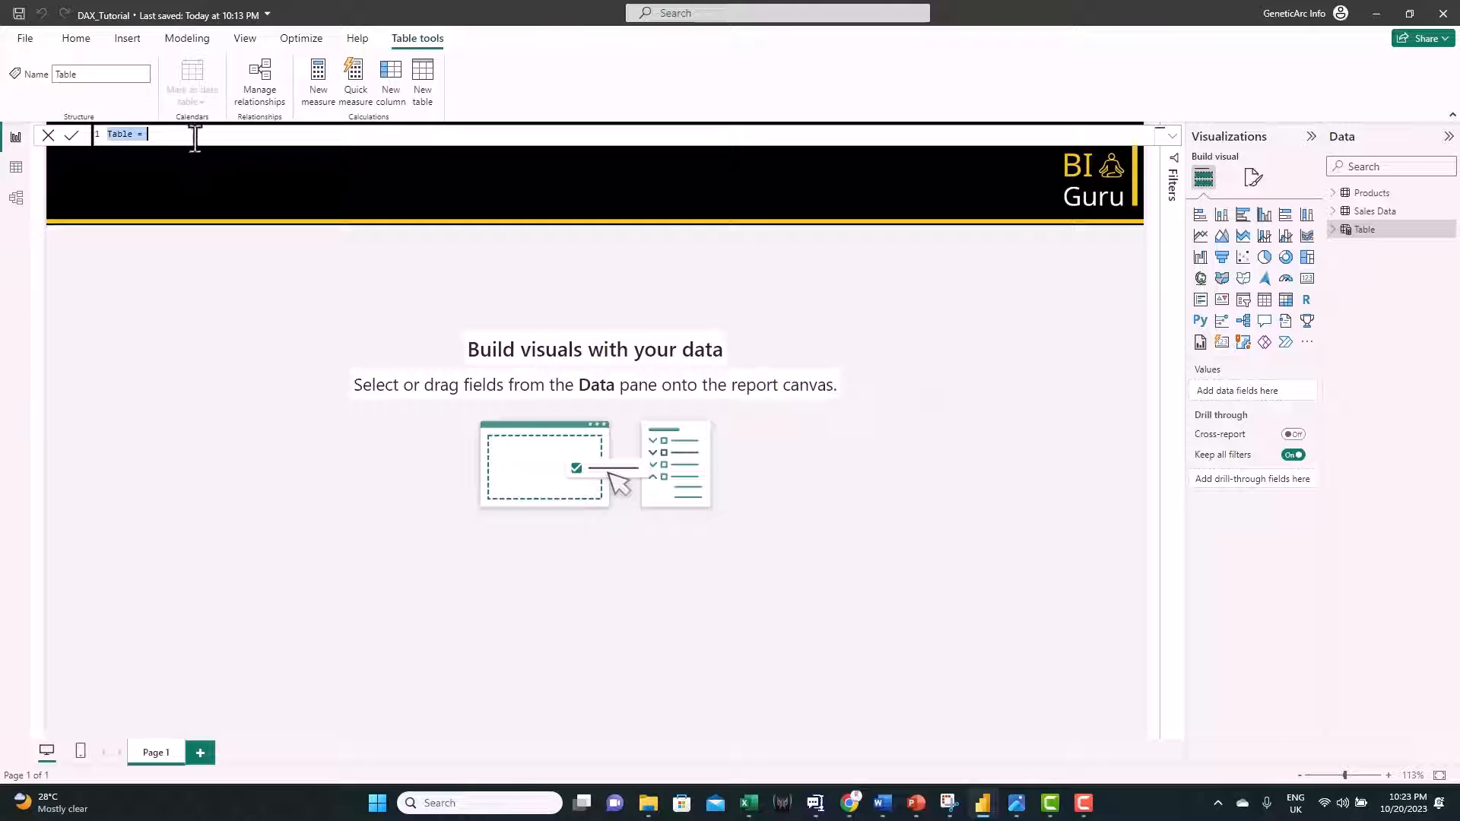
key("Escape")
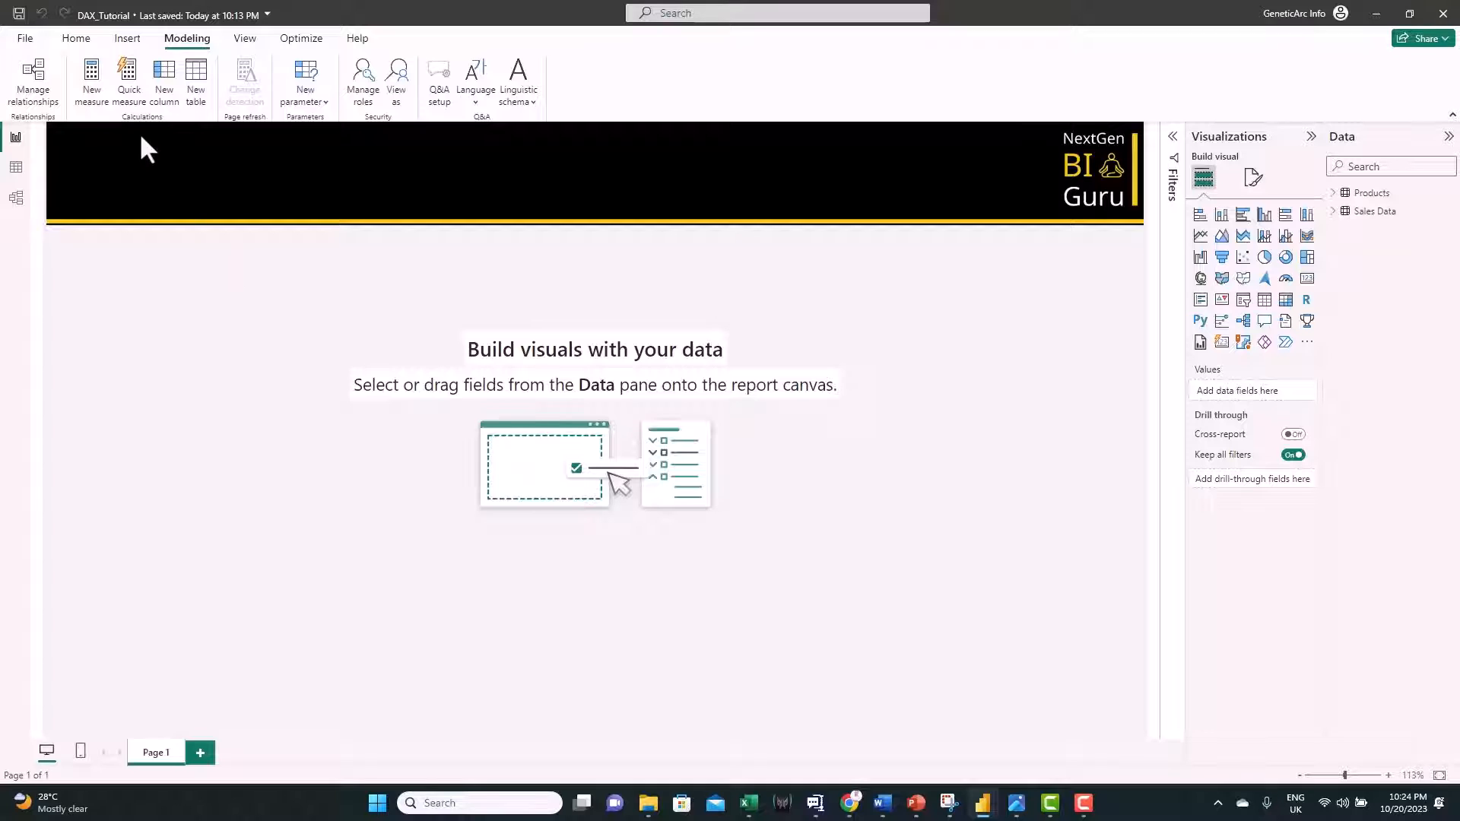
left_click(93, 84)
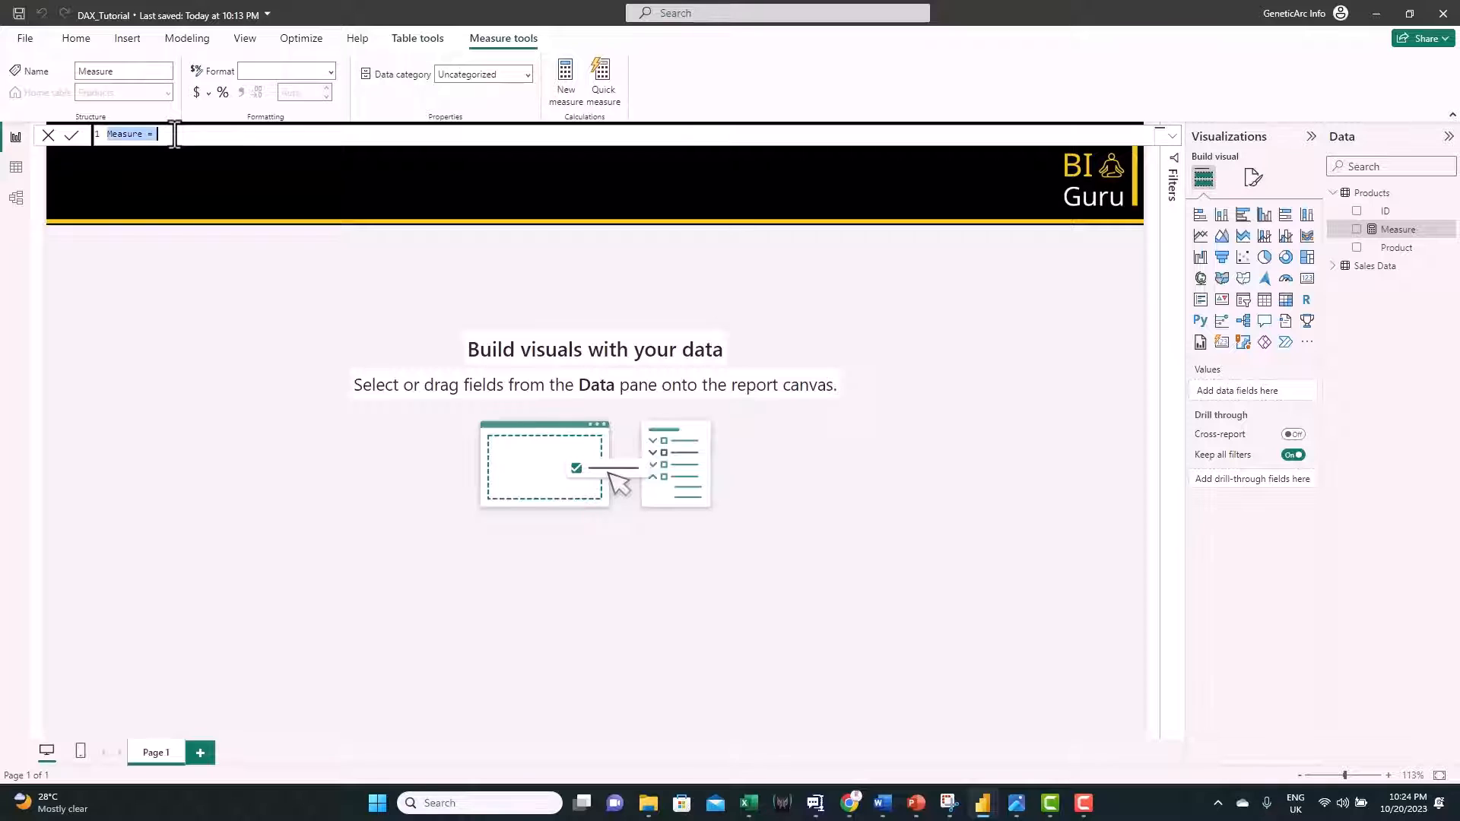
key("Escape")
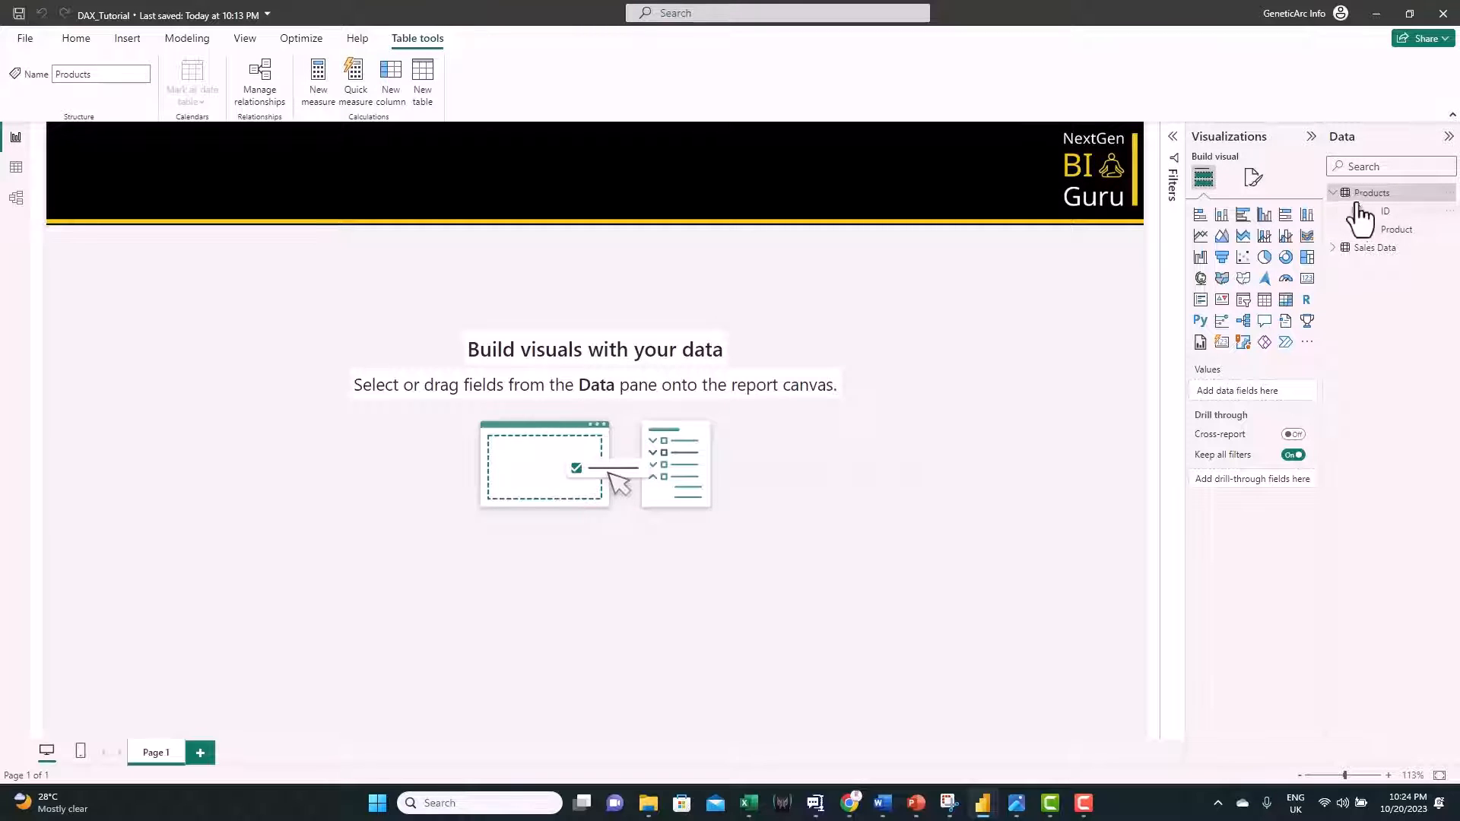
right_click(1369, 199)
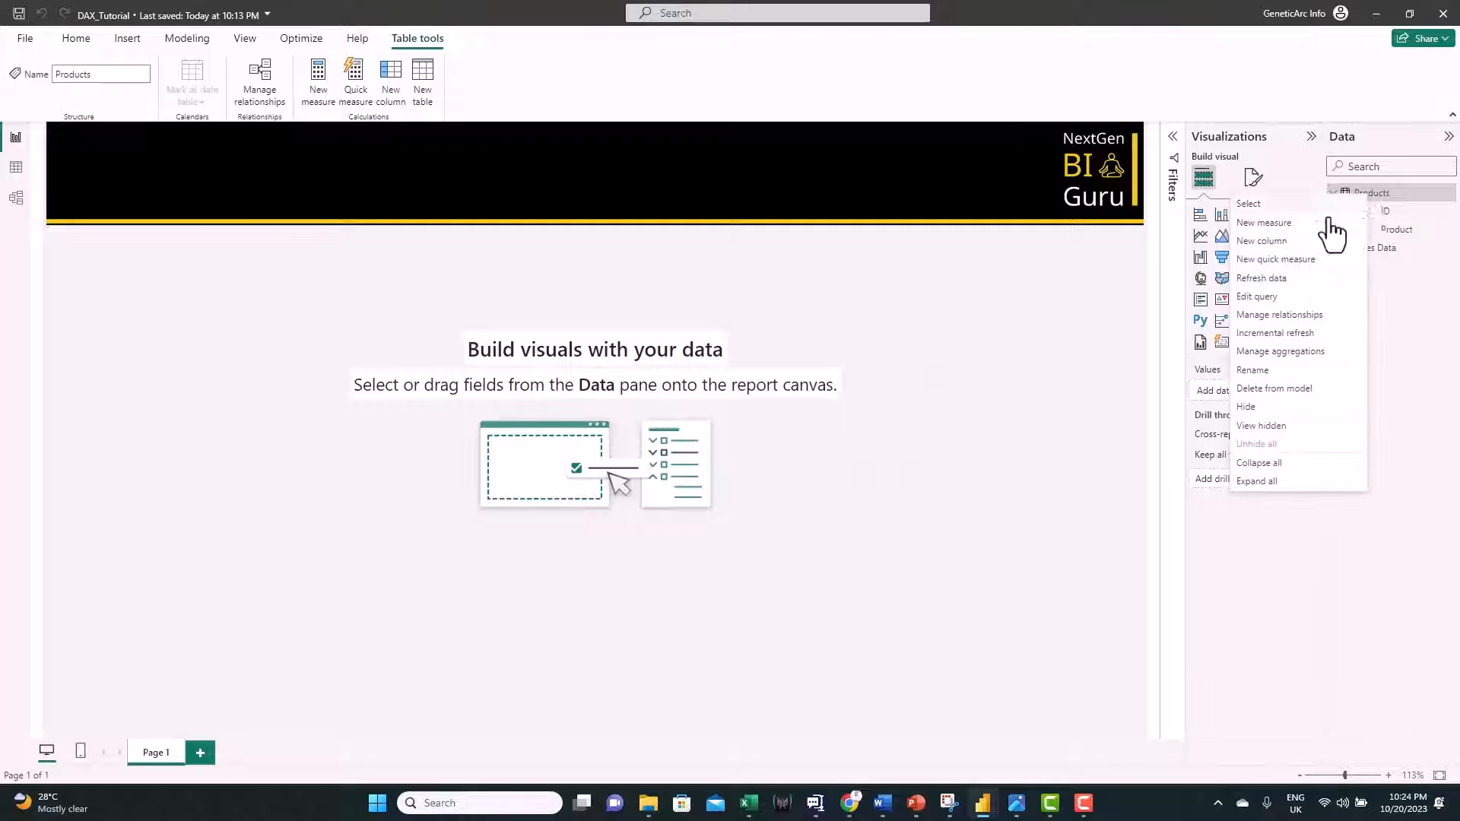
left_click(1283, 224)
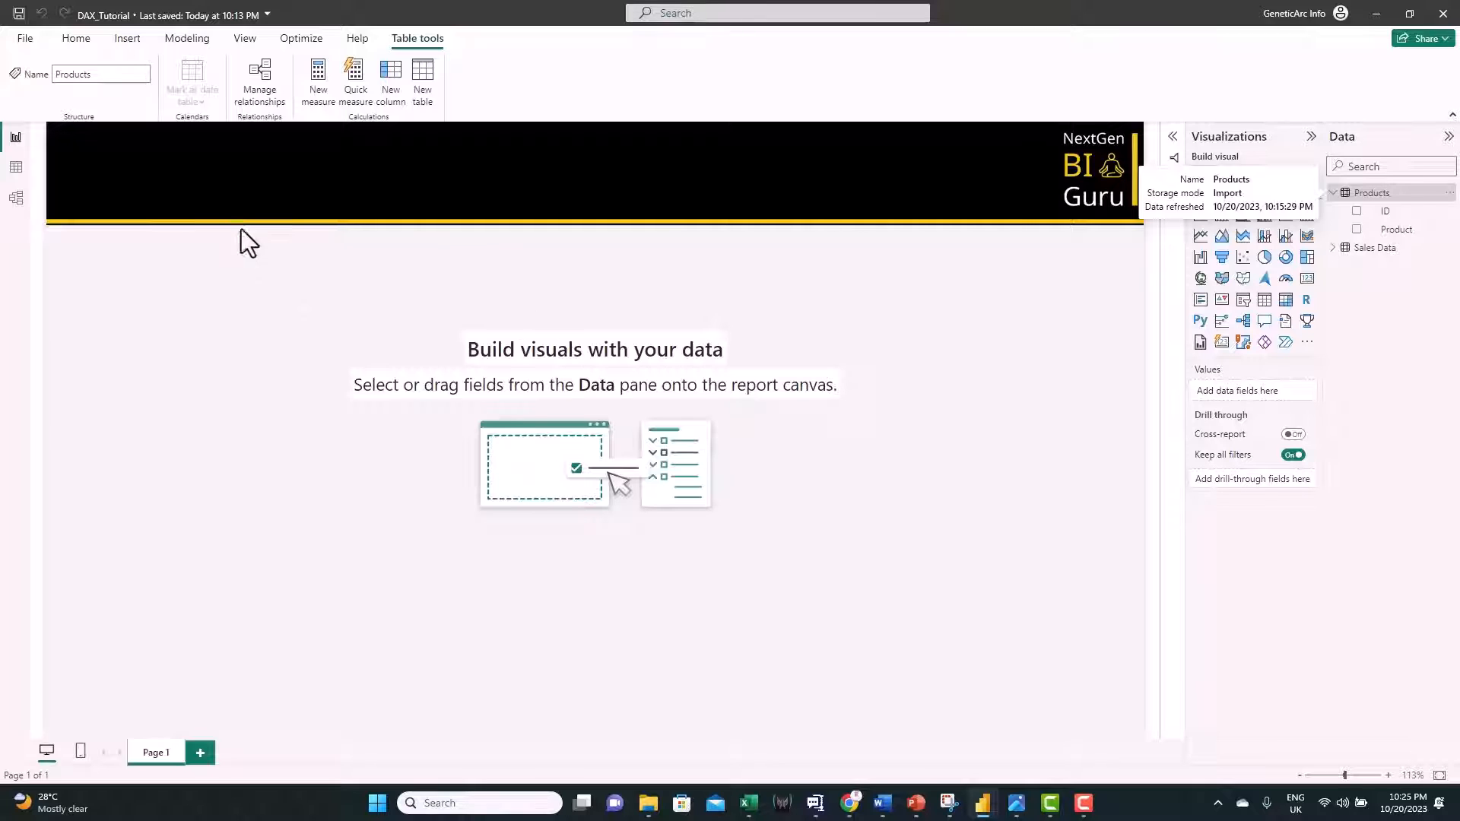
left_click(186, 39)
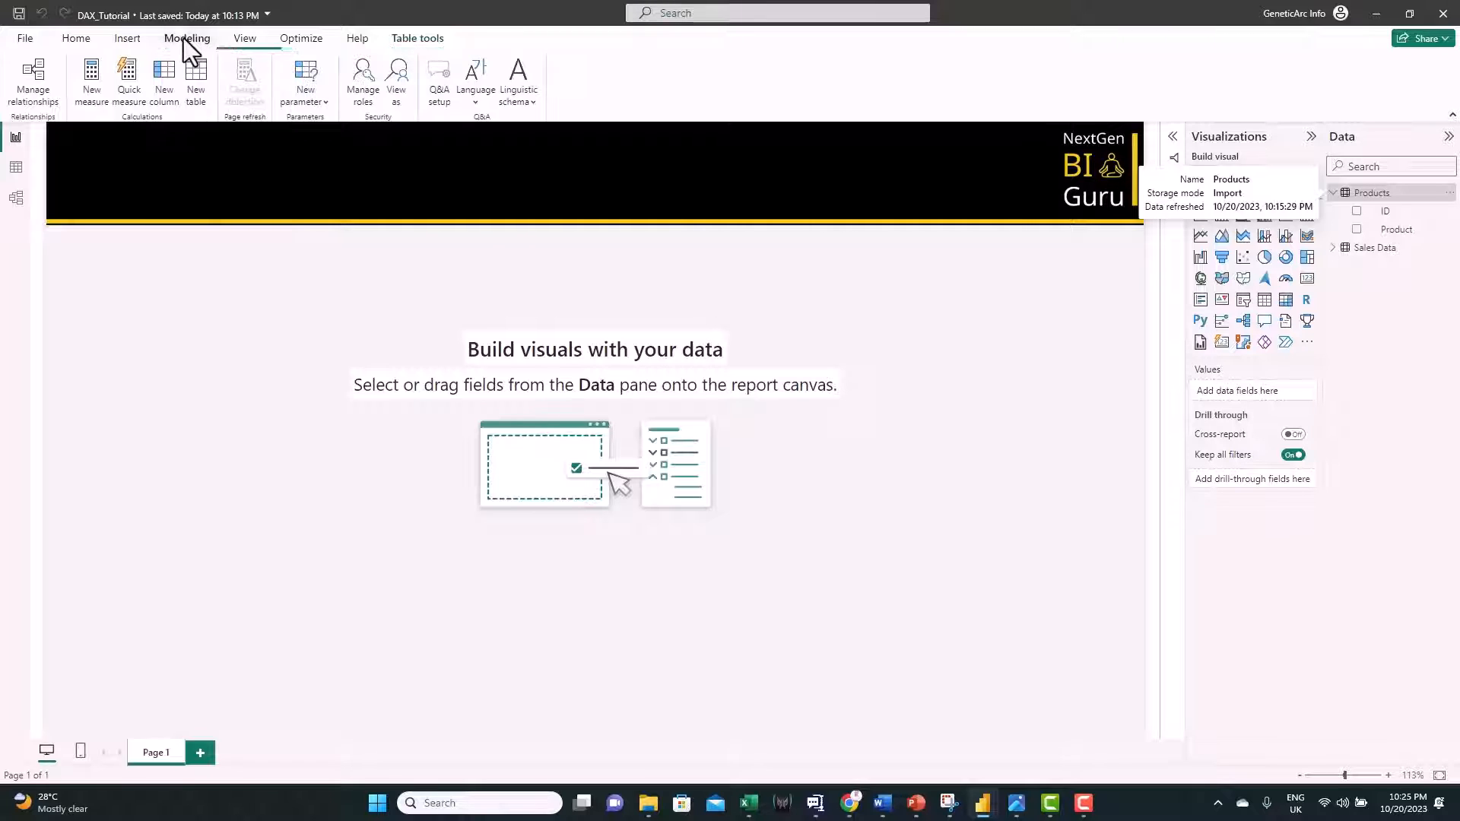
left_click(162, 70)
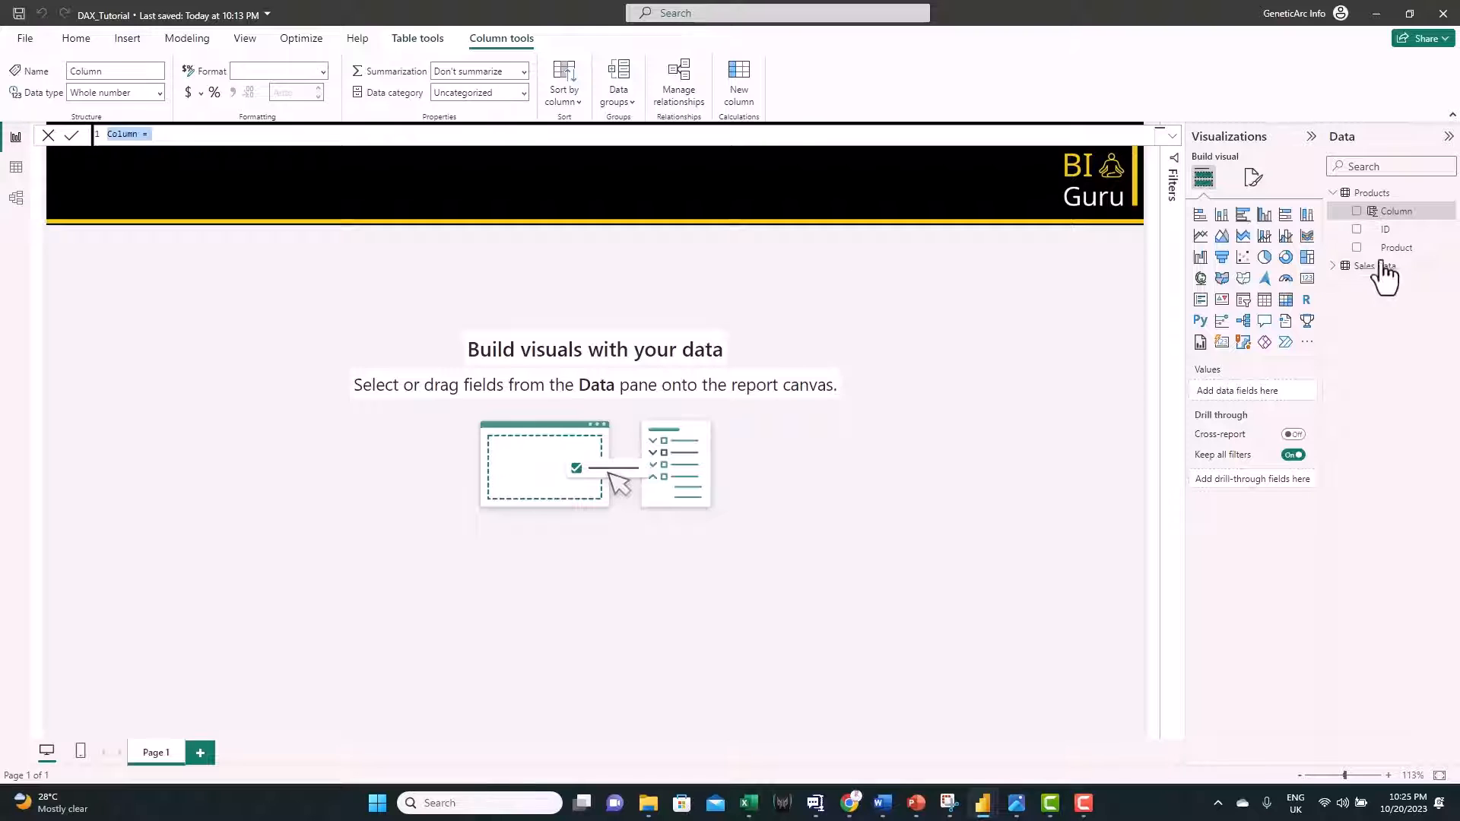
left_click(1373, 199)
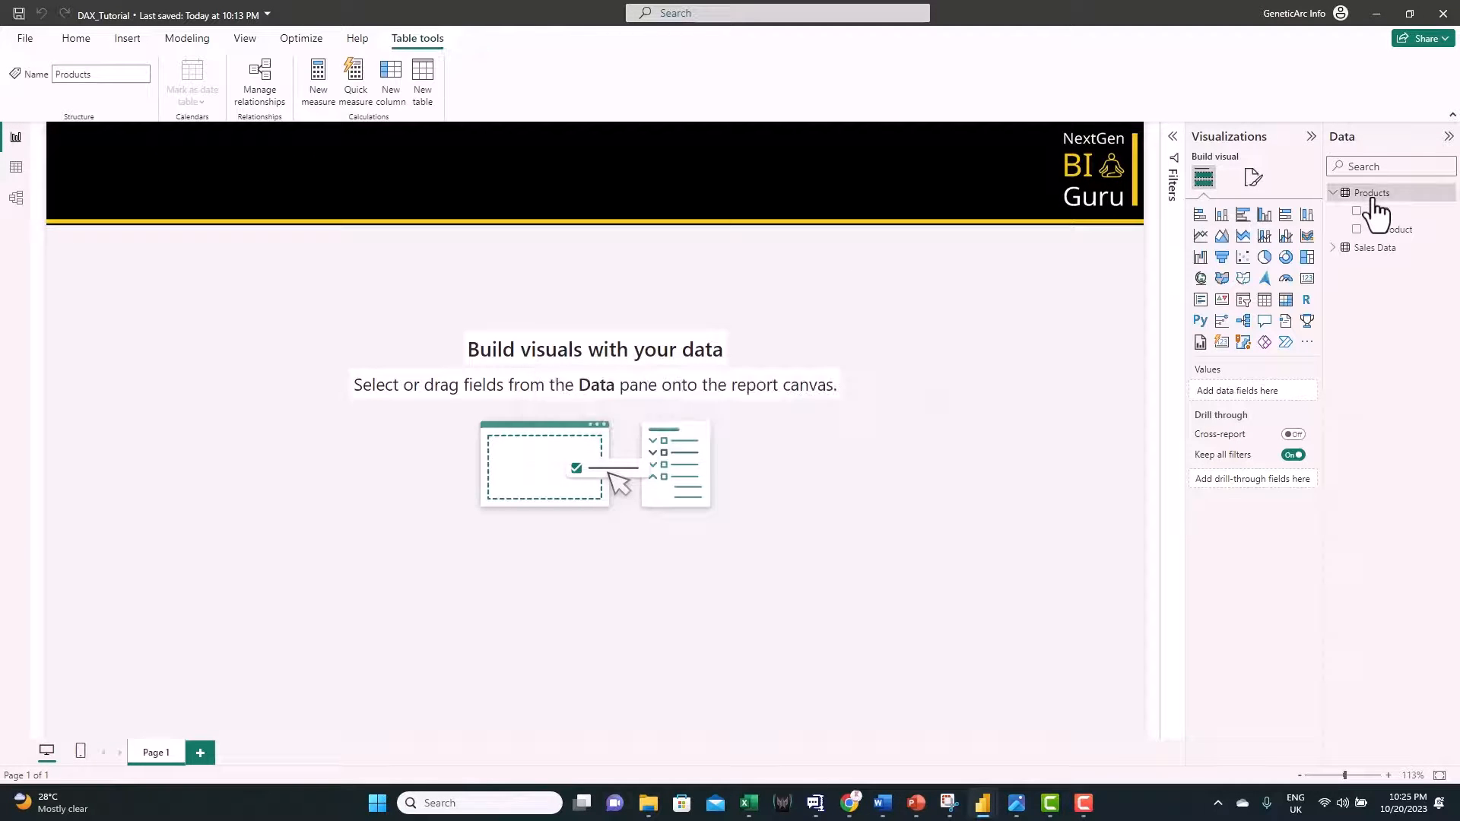
right_click(1374, 200)
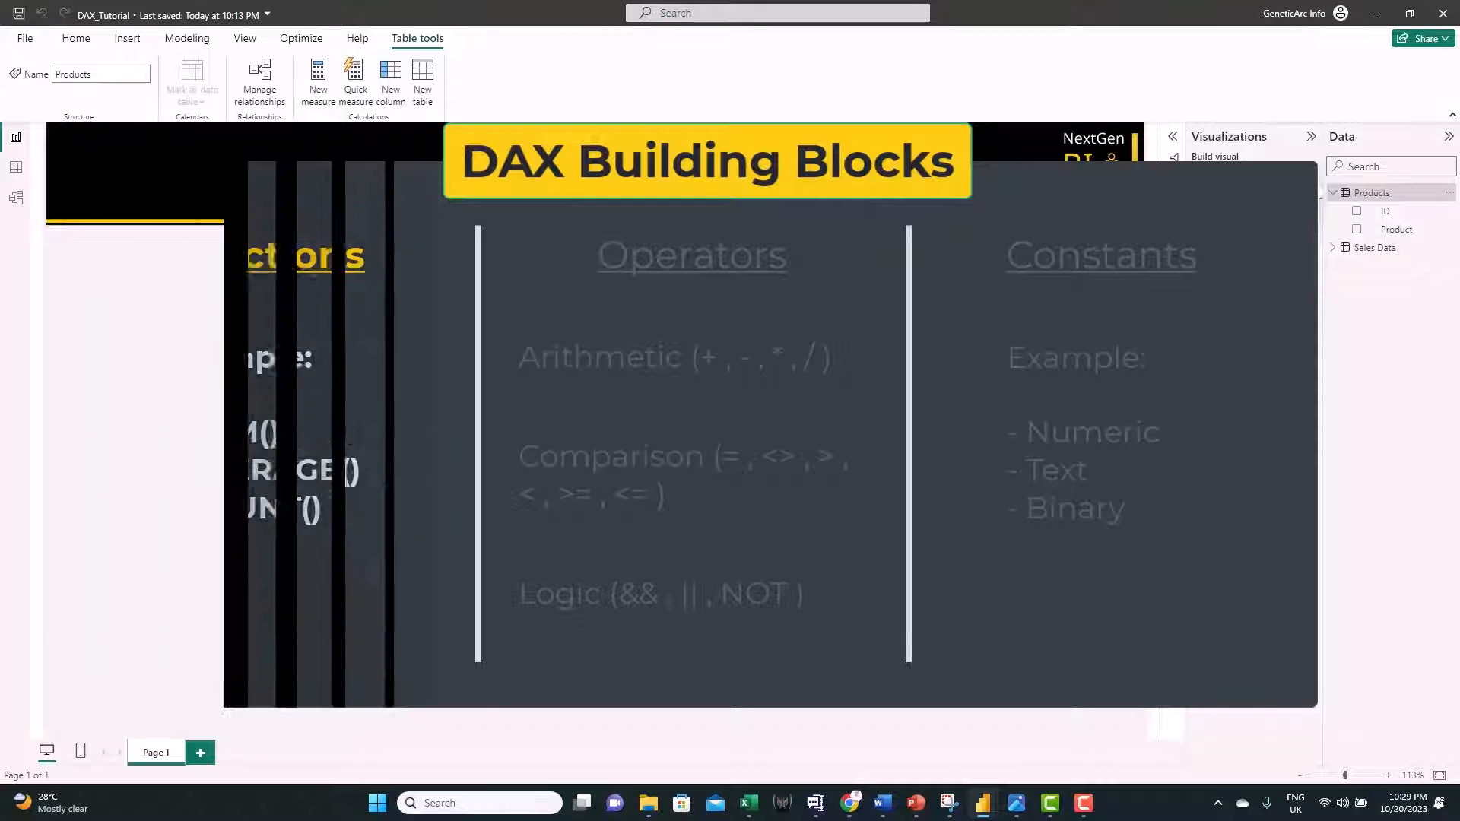
left_click(646, 322)
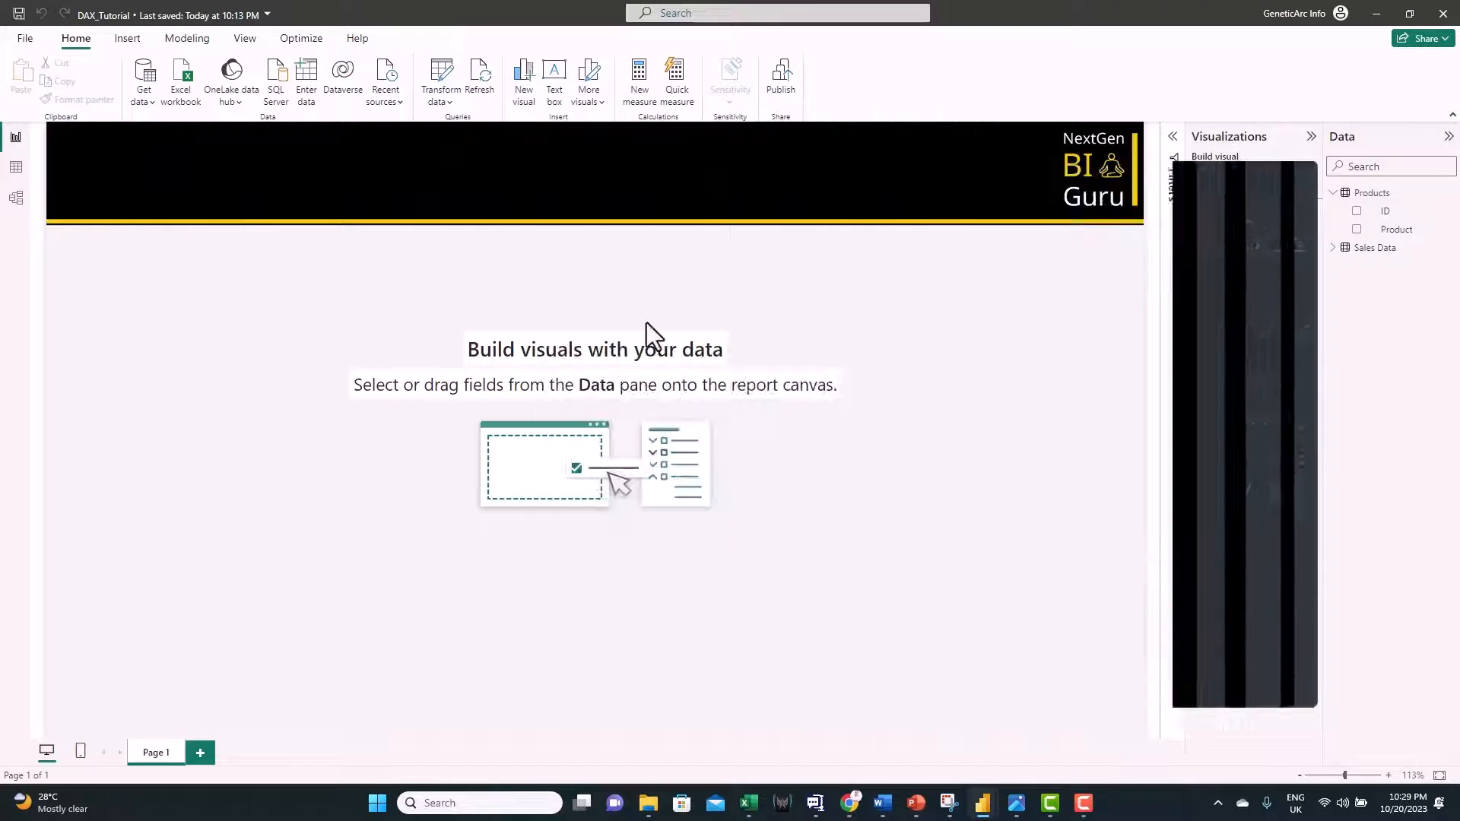
Create a measure named Average Price in the Sales Data table with the formula AVERAGE('Sales Data'[Unit Price])
left_click(1332, 248)
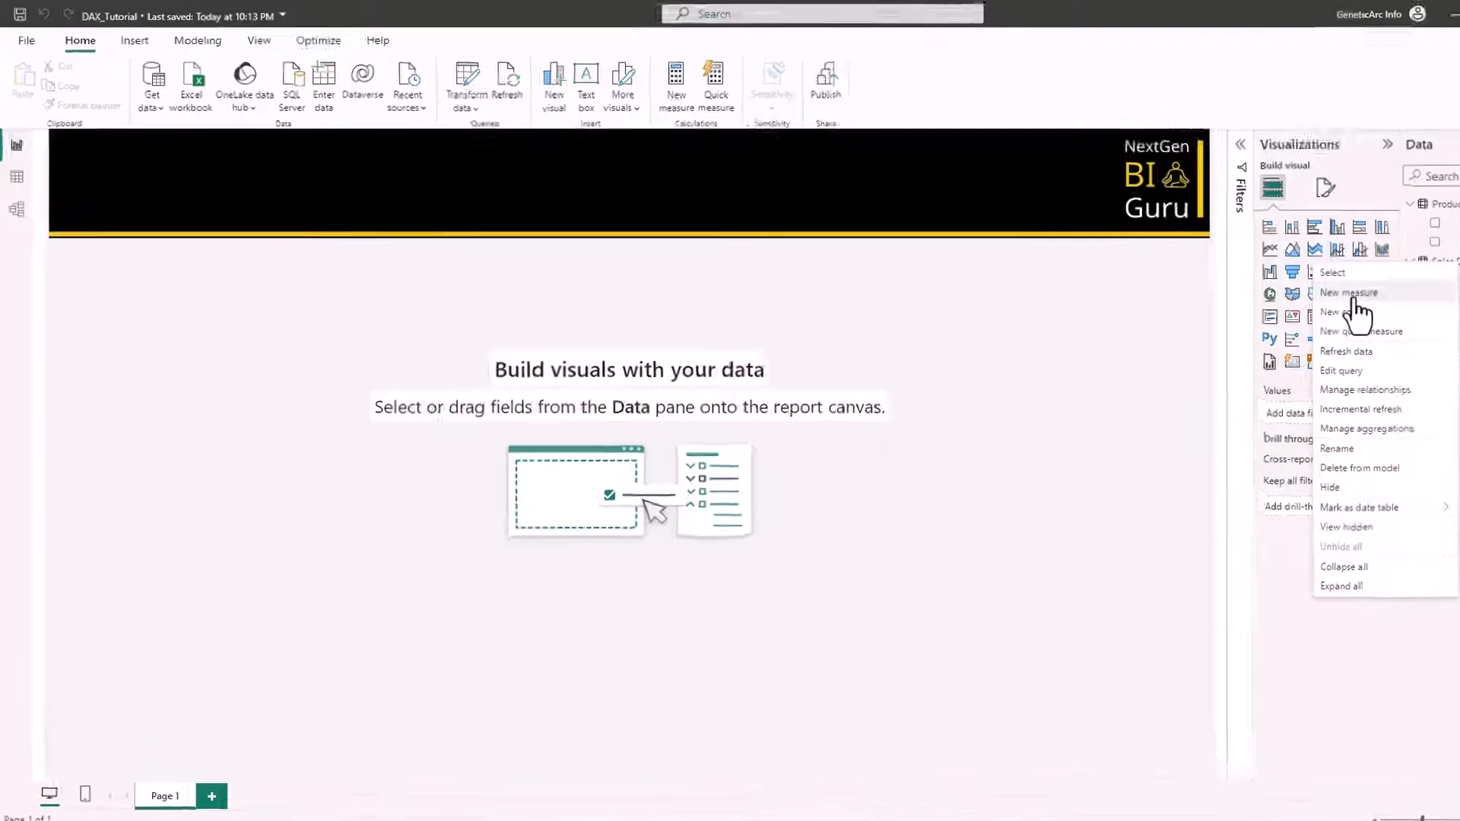
left_click(1280, 284)
key("BackSpace")
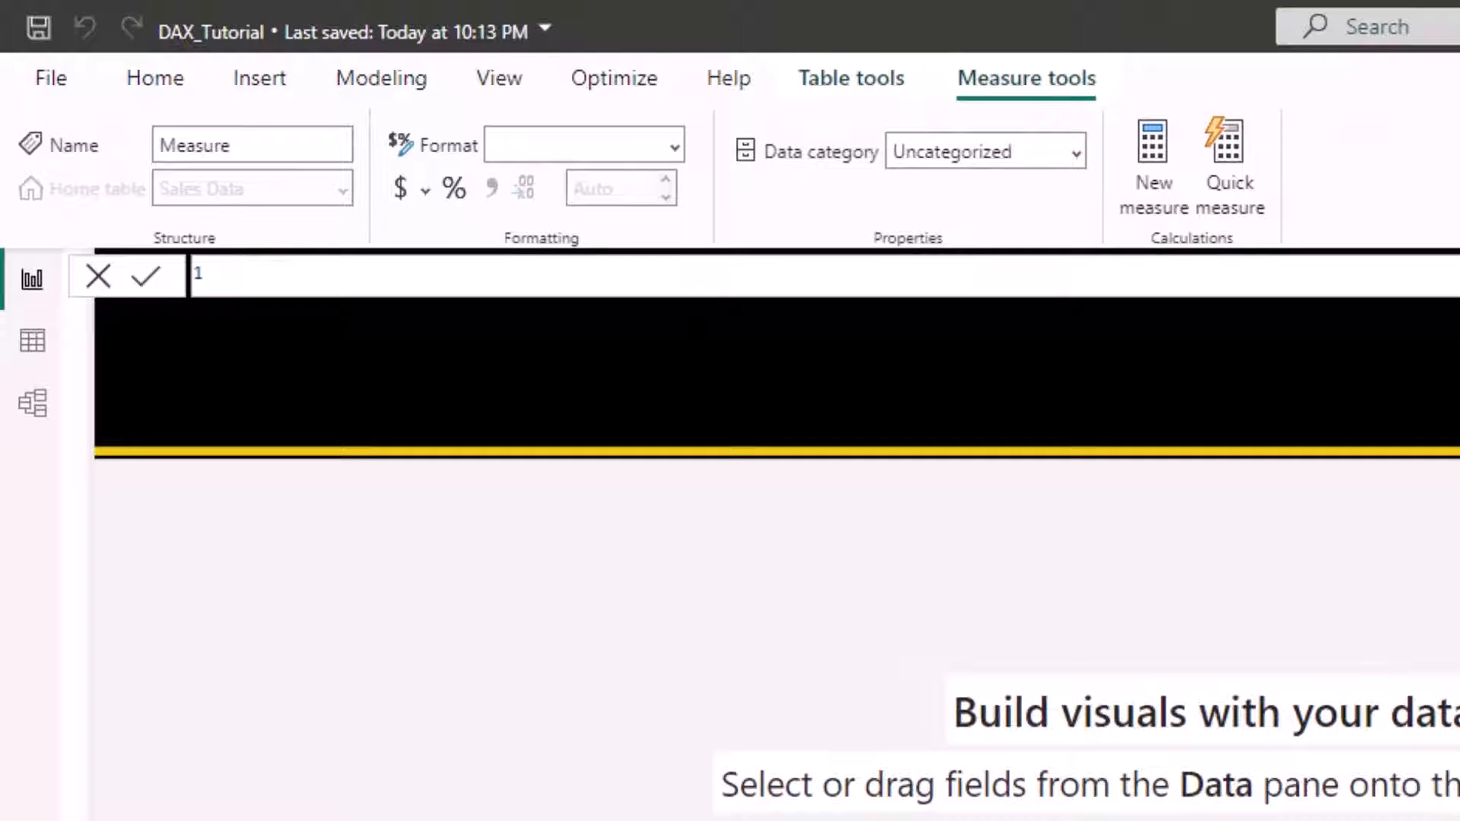
type("Average Price=")
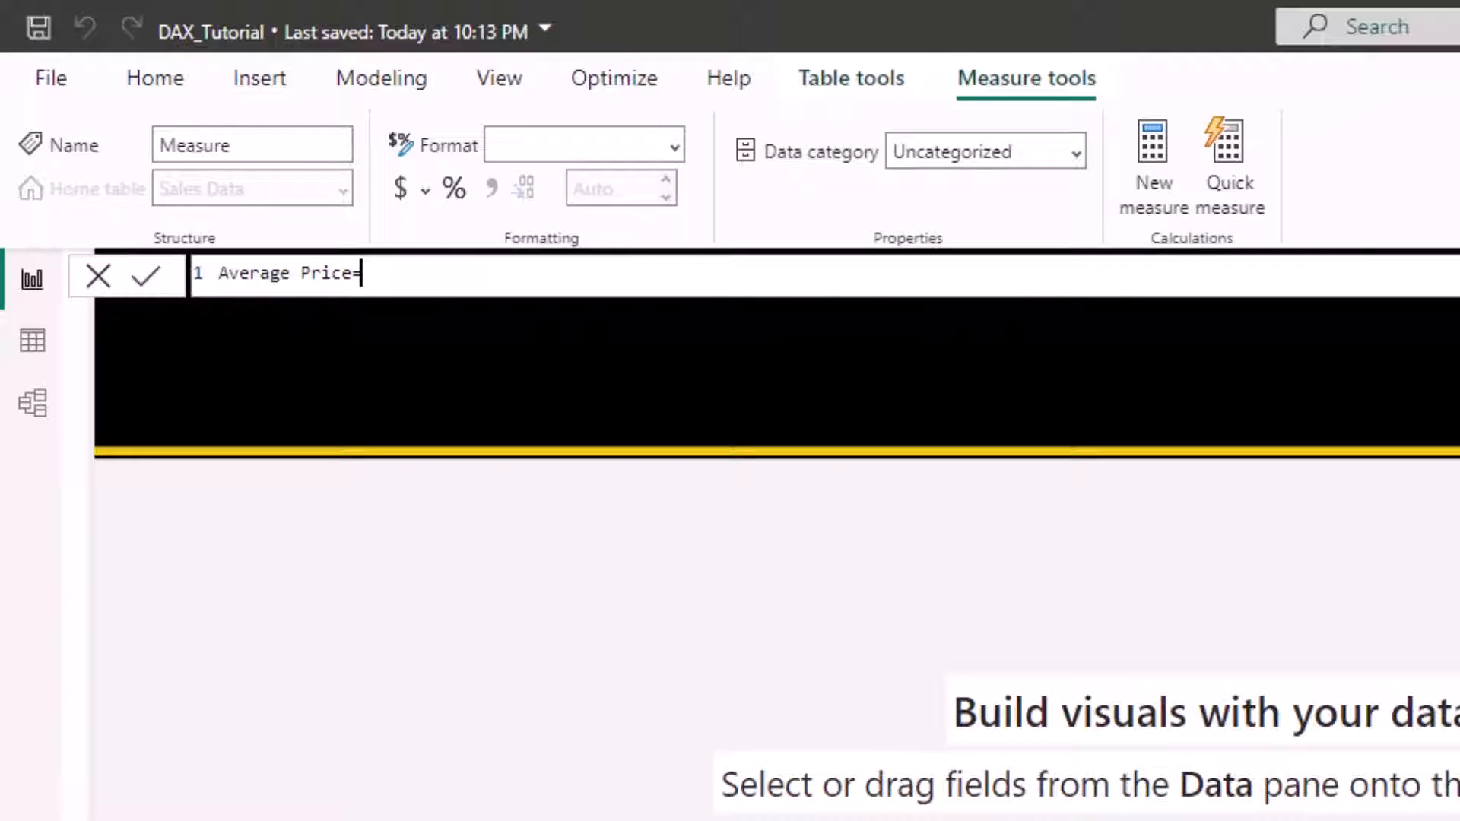
type("av")
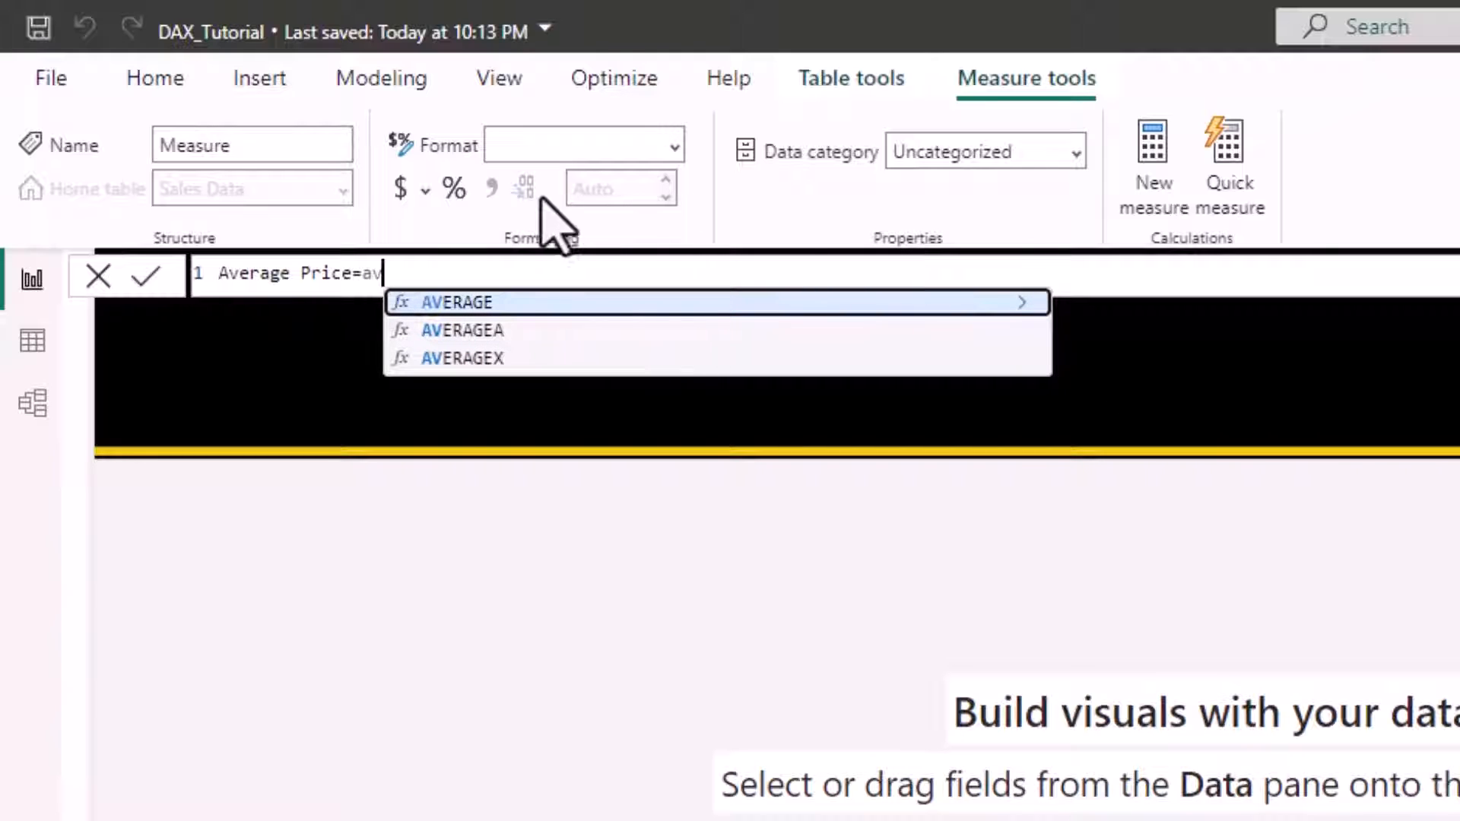
left_click(473, 302)
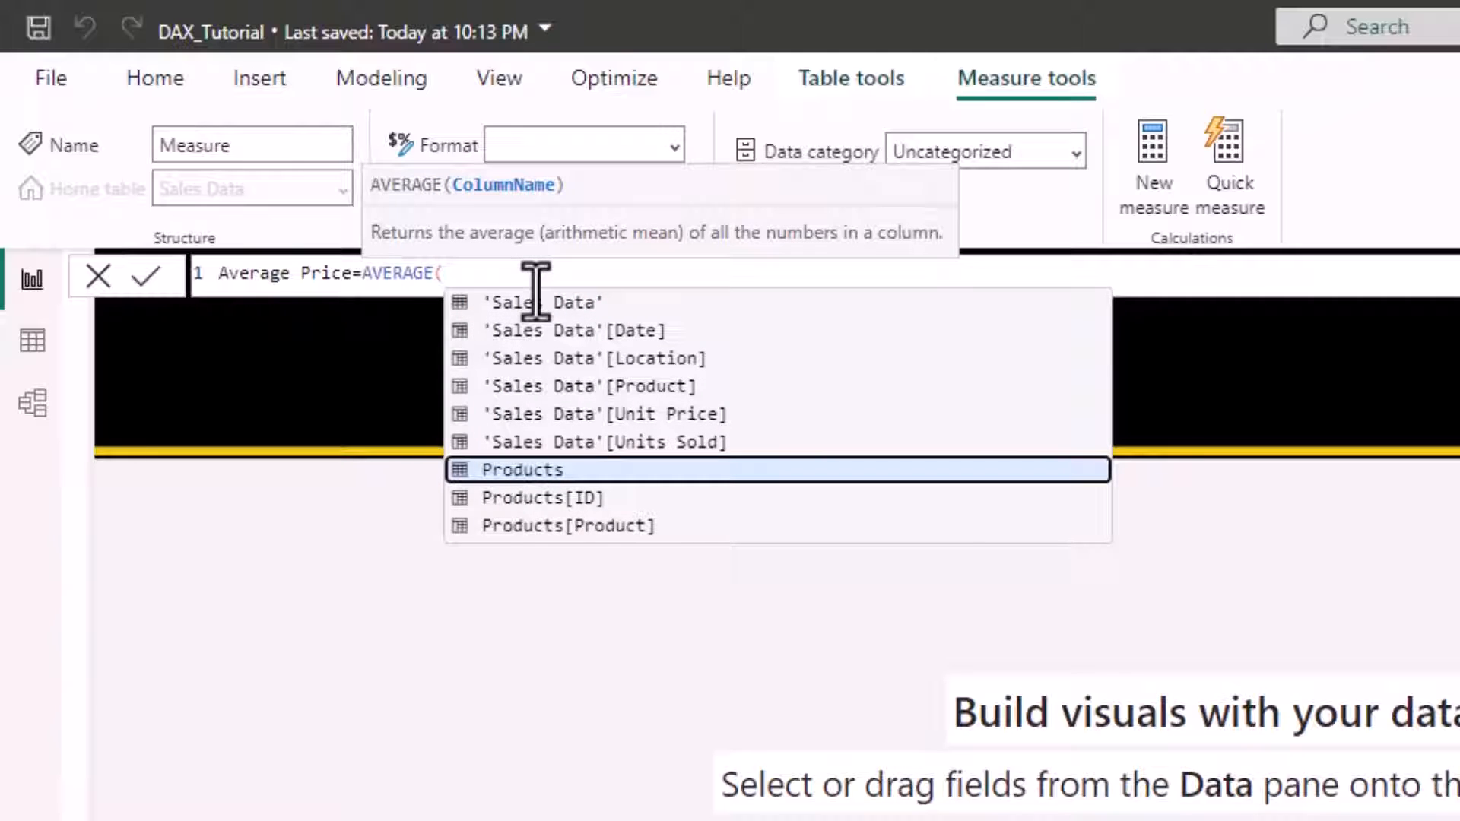
left_click(562, 414)
type(")")
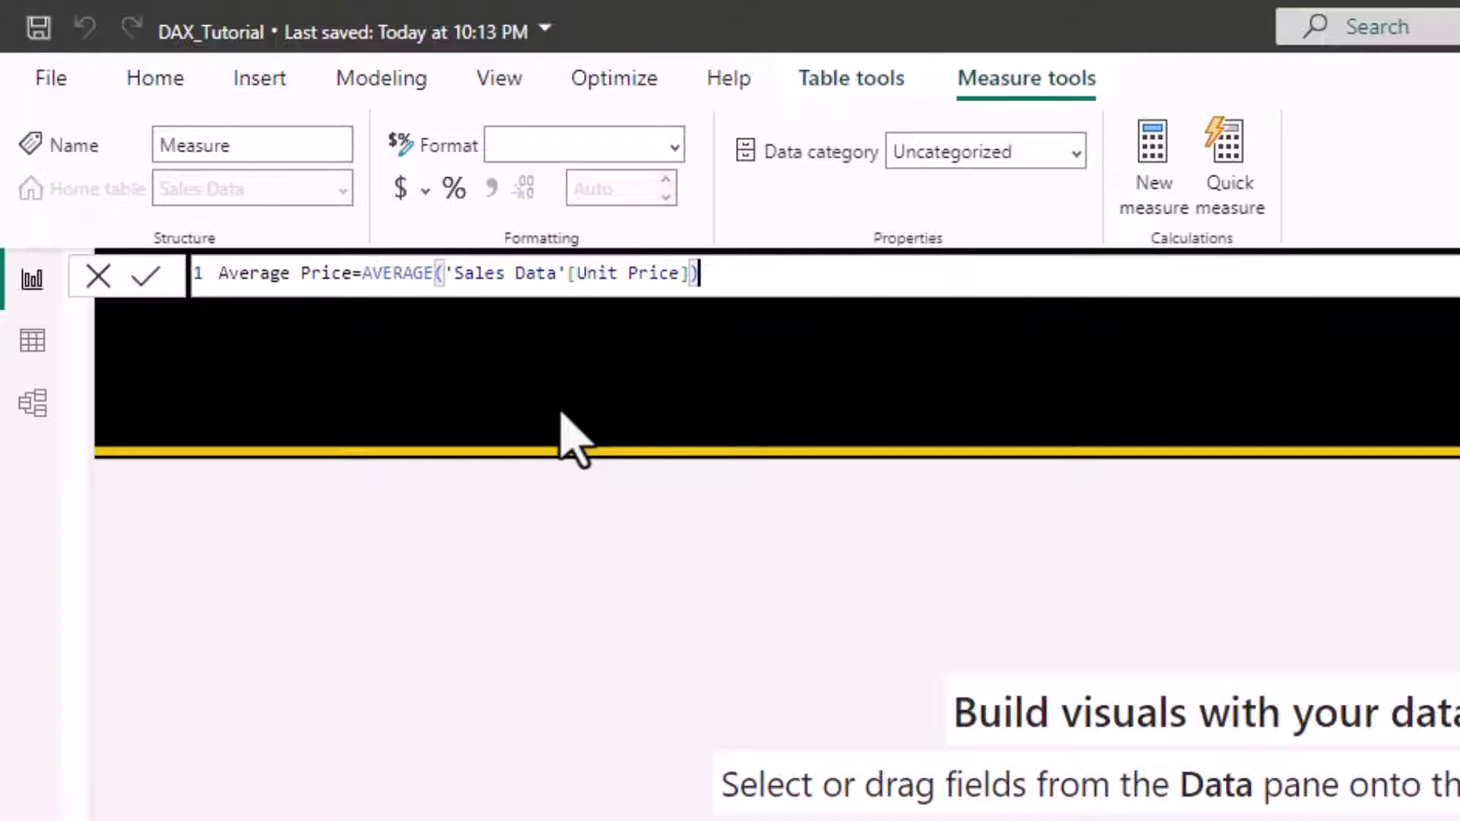
key("Return")
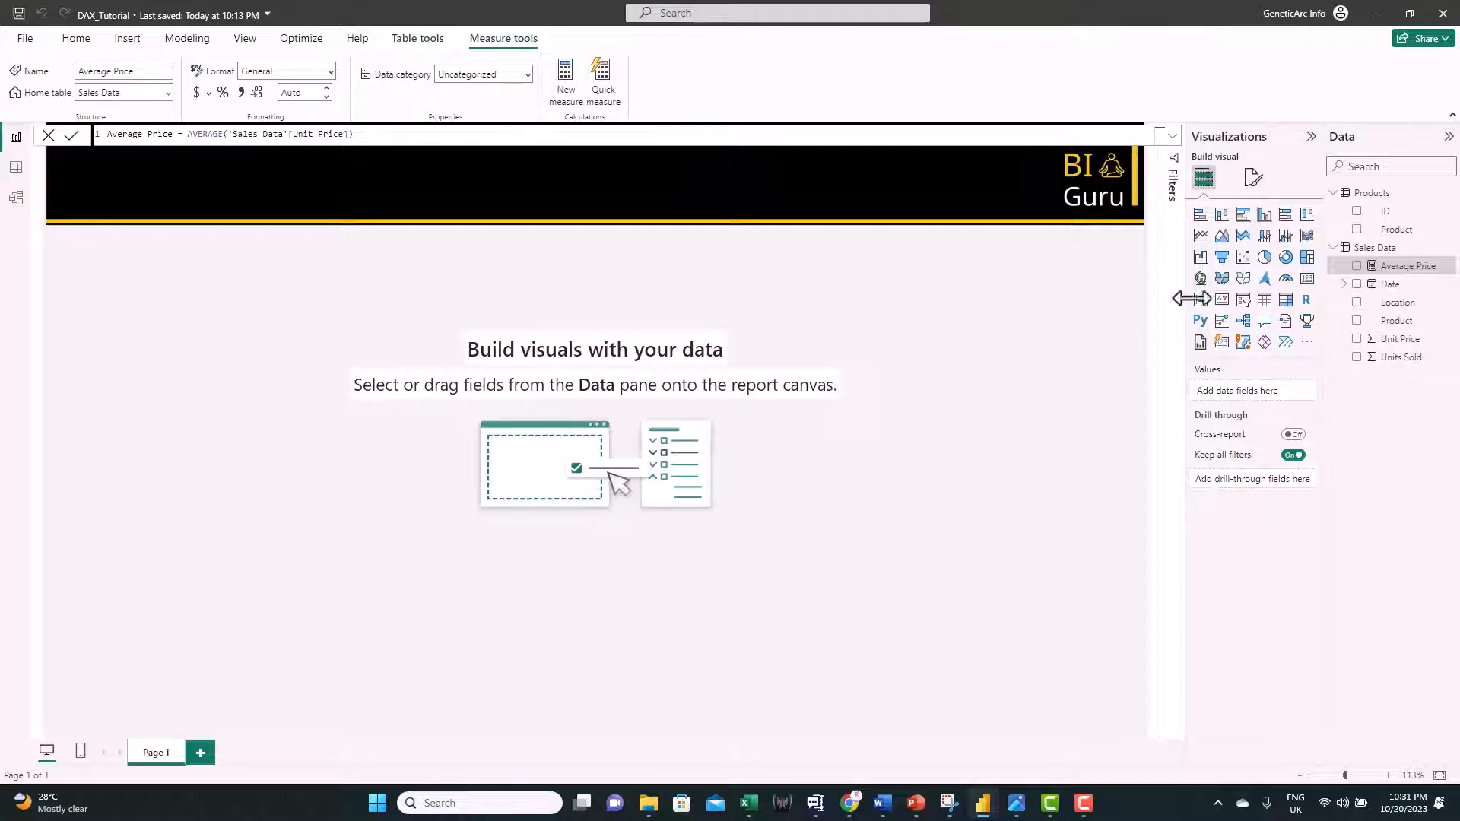
Add a card visual showing the Average Price measure and place it in the open area below the page's header banner
left_click(1307, 279)
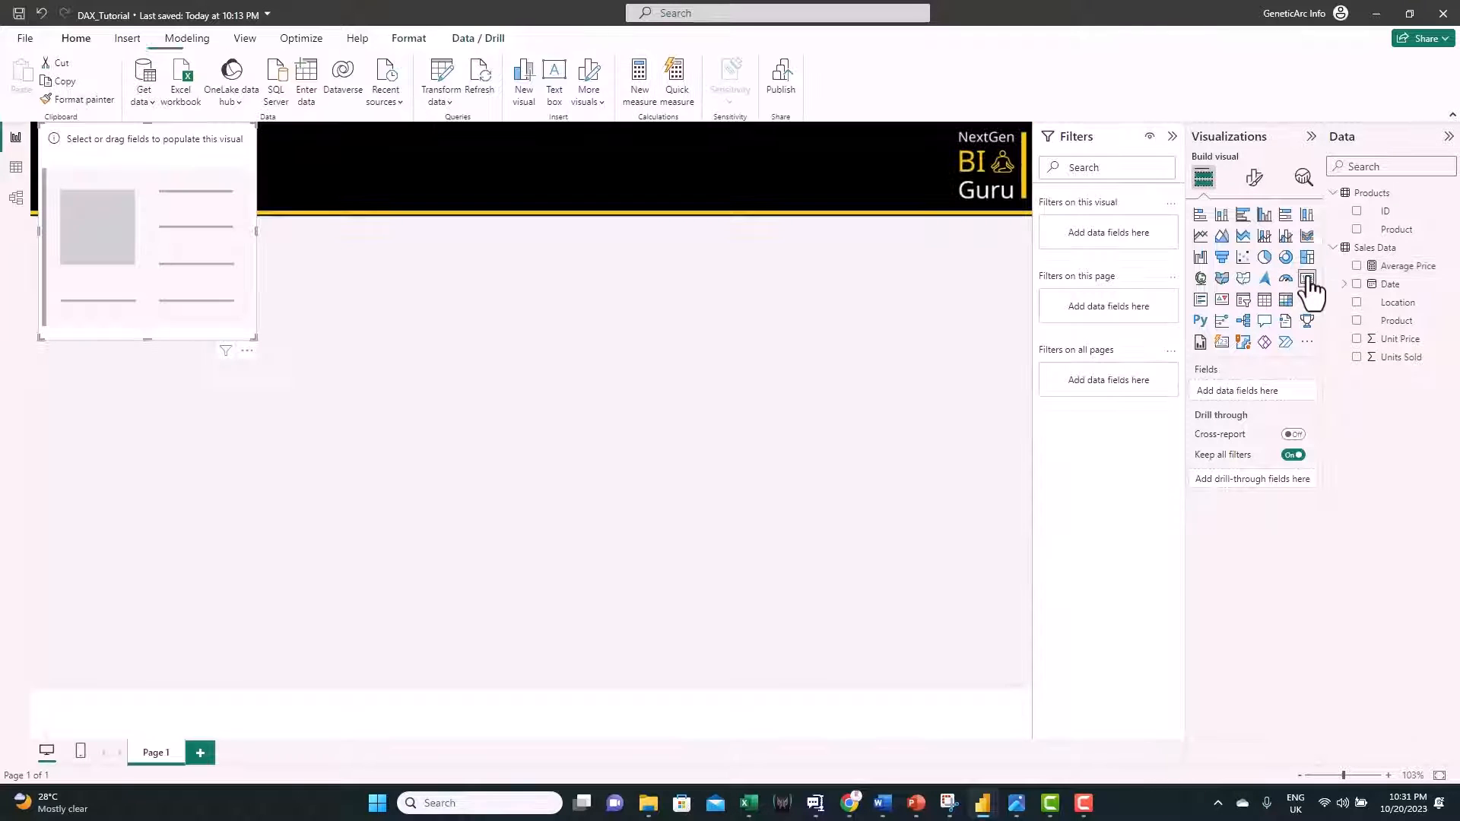
left_click(1356, 267)
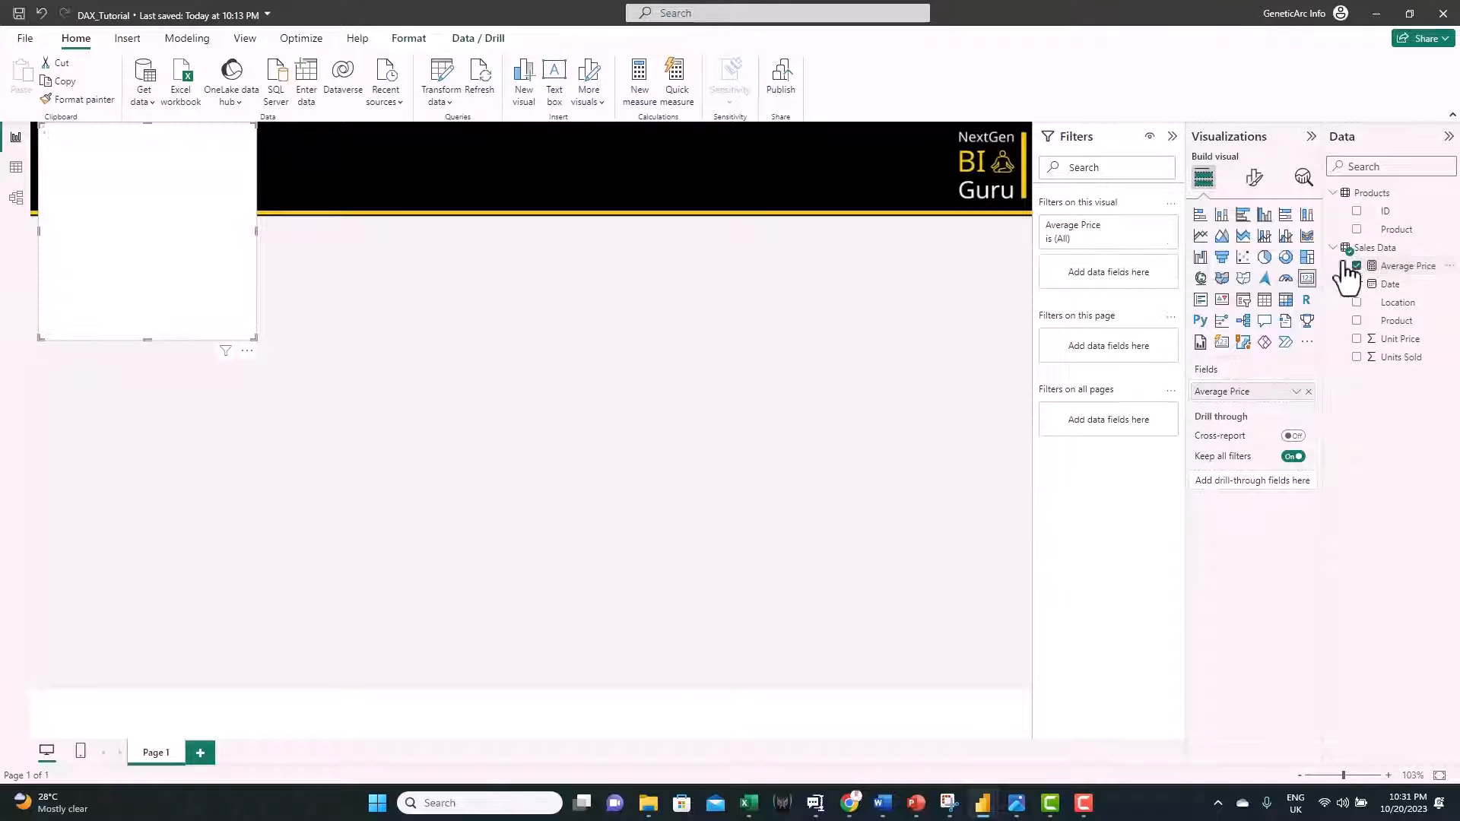
left_click_drag(123, 144, 400, 345)
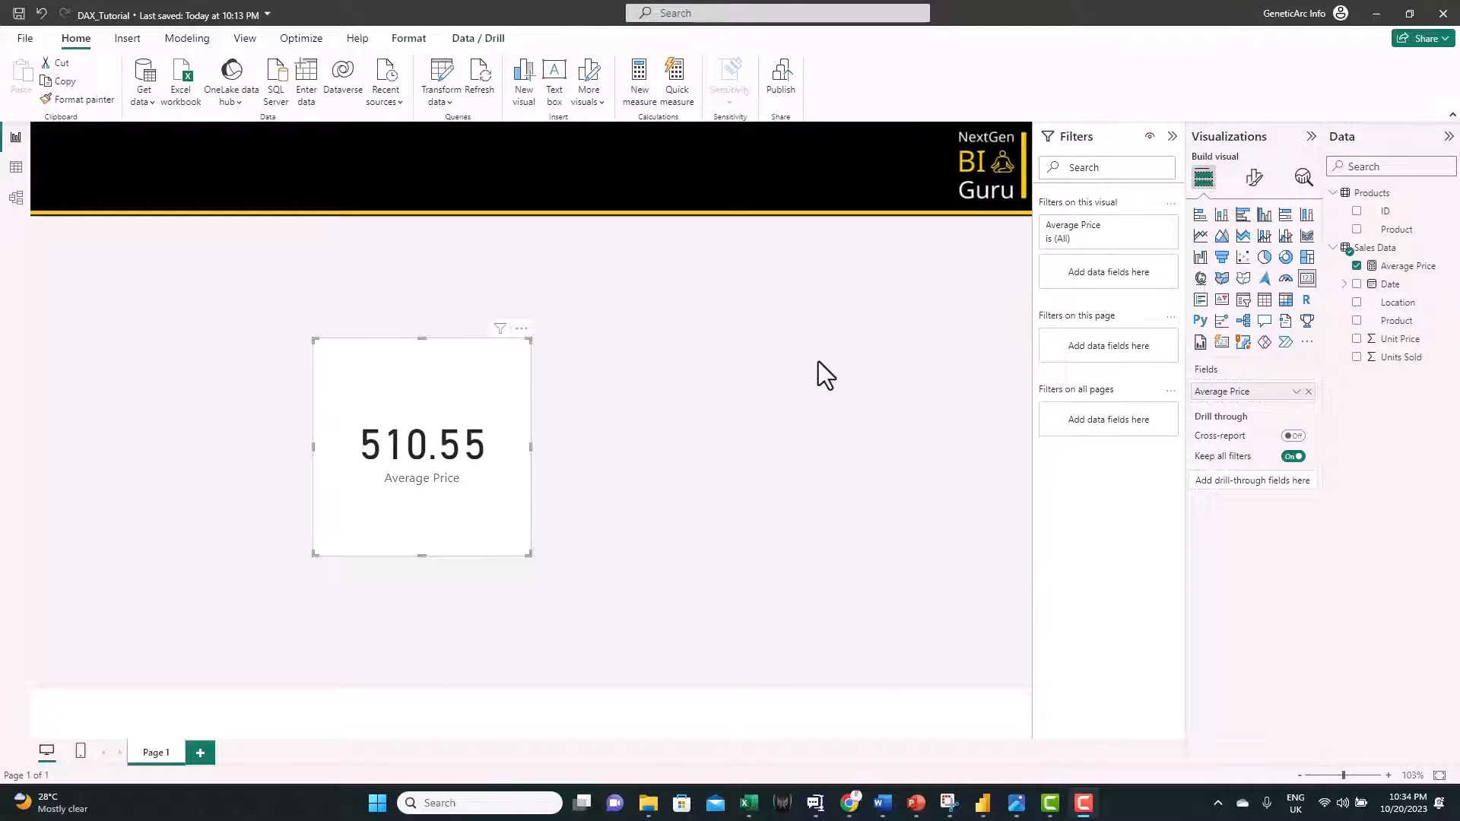
Create a calculated column named Total Sales in the Sales Data table, multiplying 'Sales Data'[Unit Price] by 'Sales Data'[Units Sold]
right_click(1369, 251)
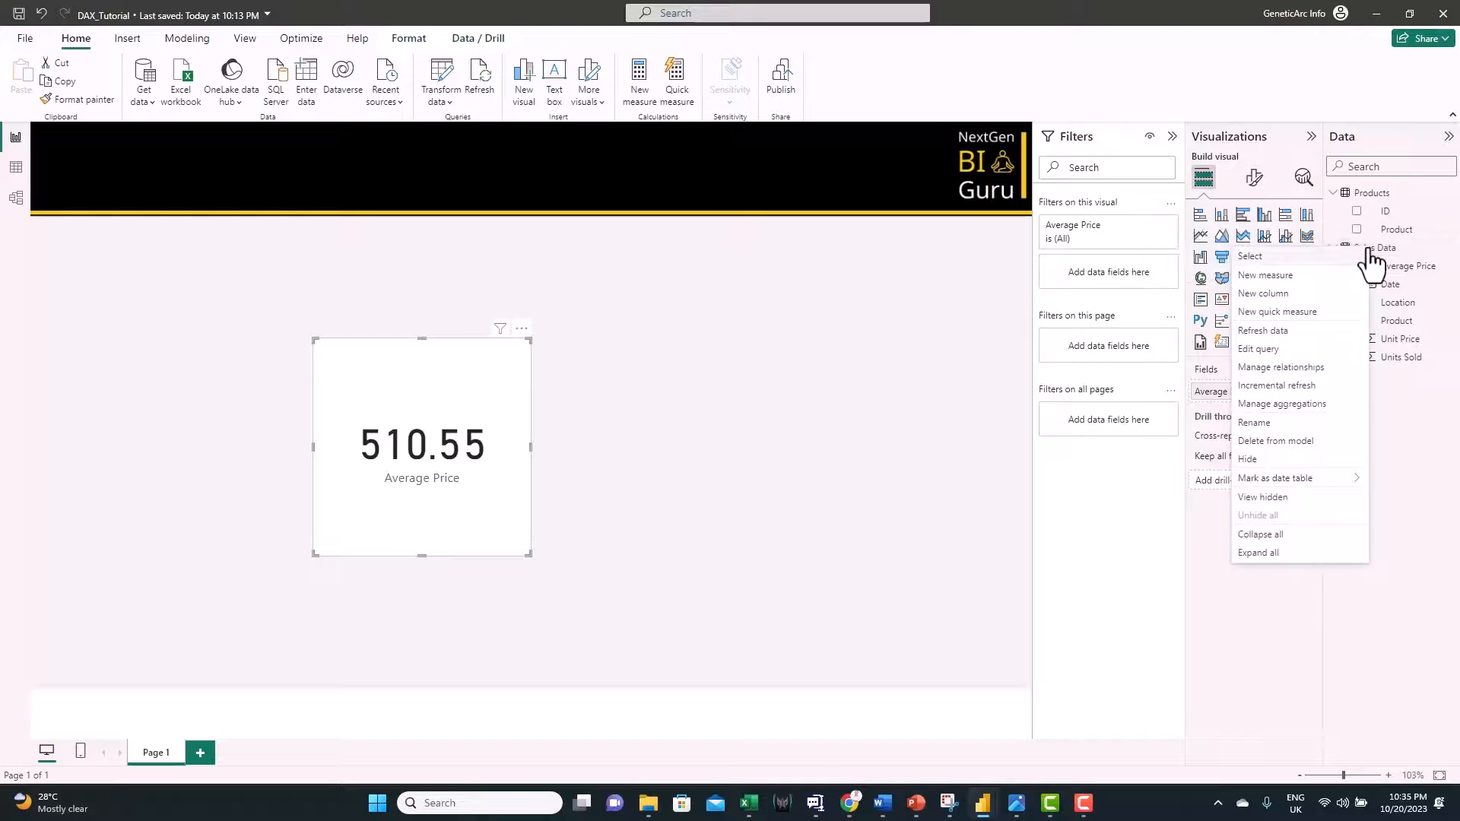
left_click(1292, 298)
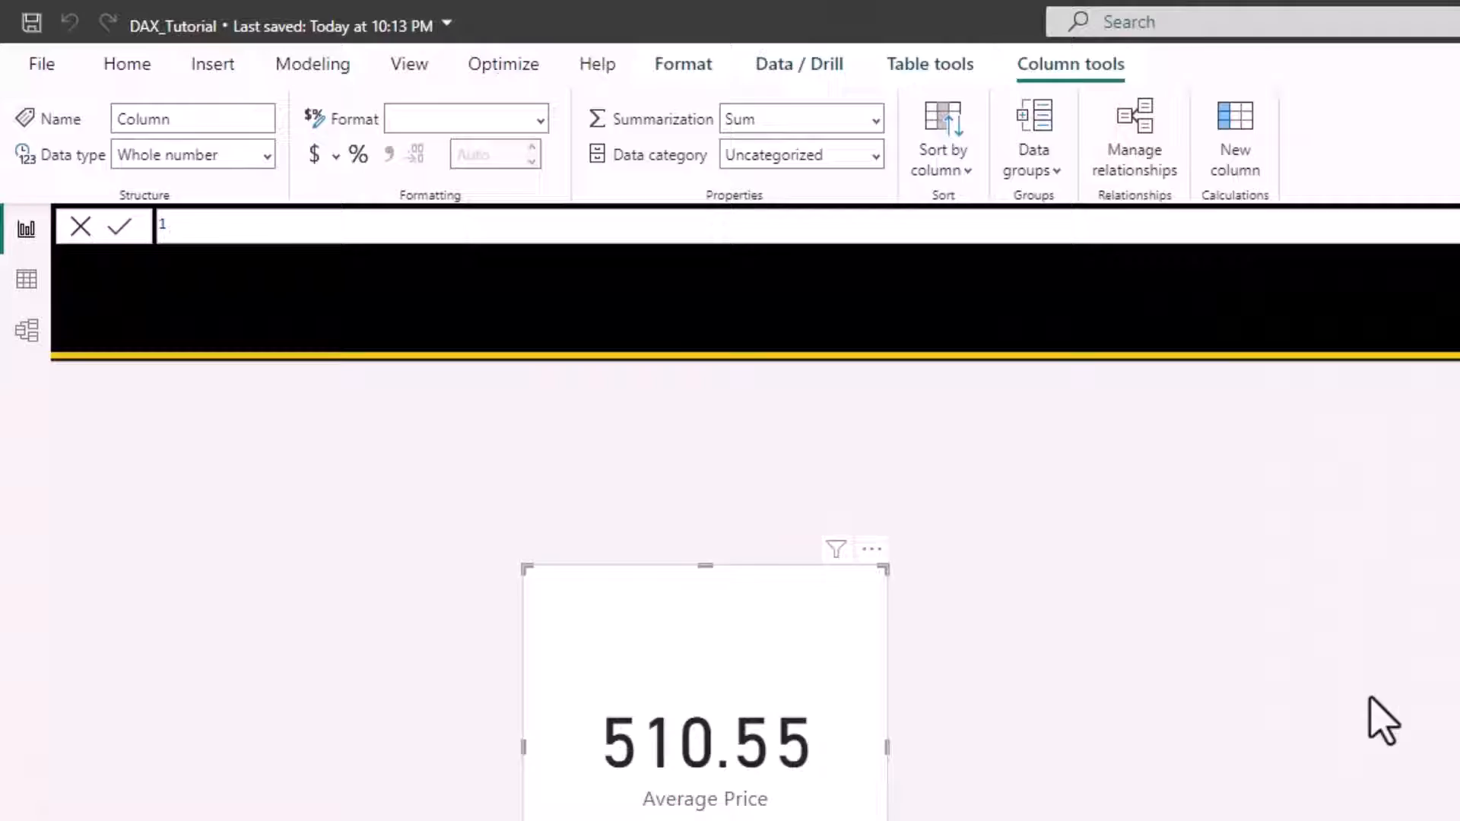
type("Total Sales=")
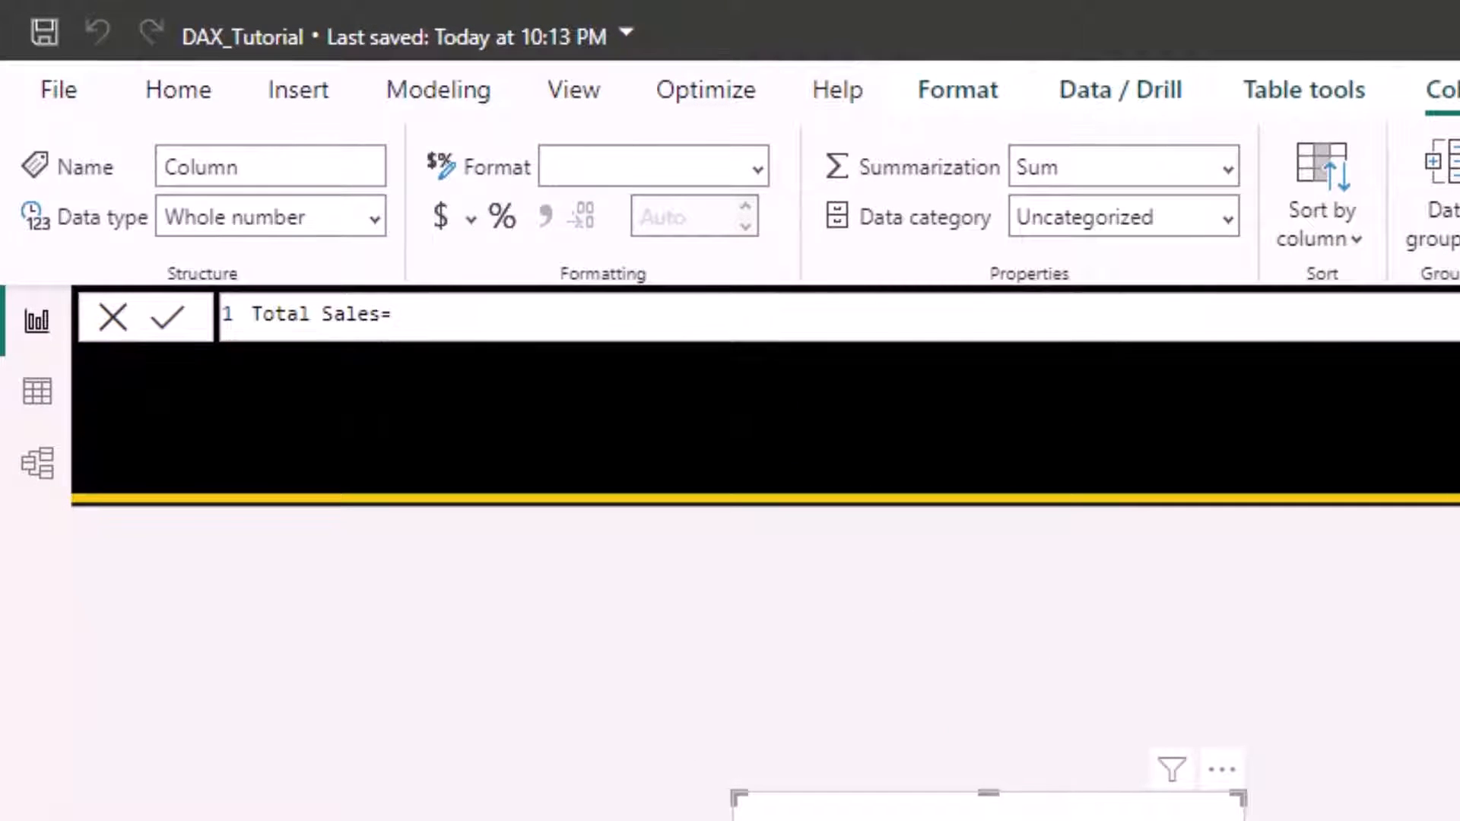
type("uni")
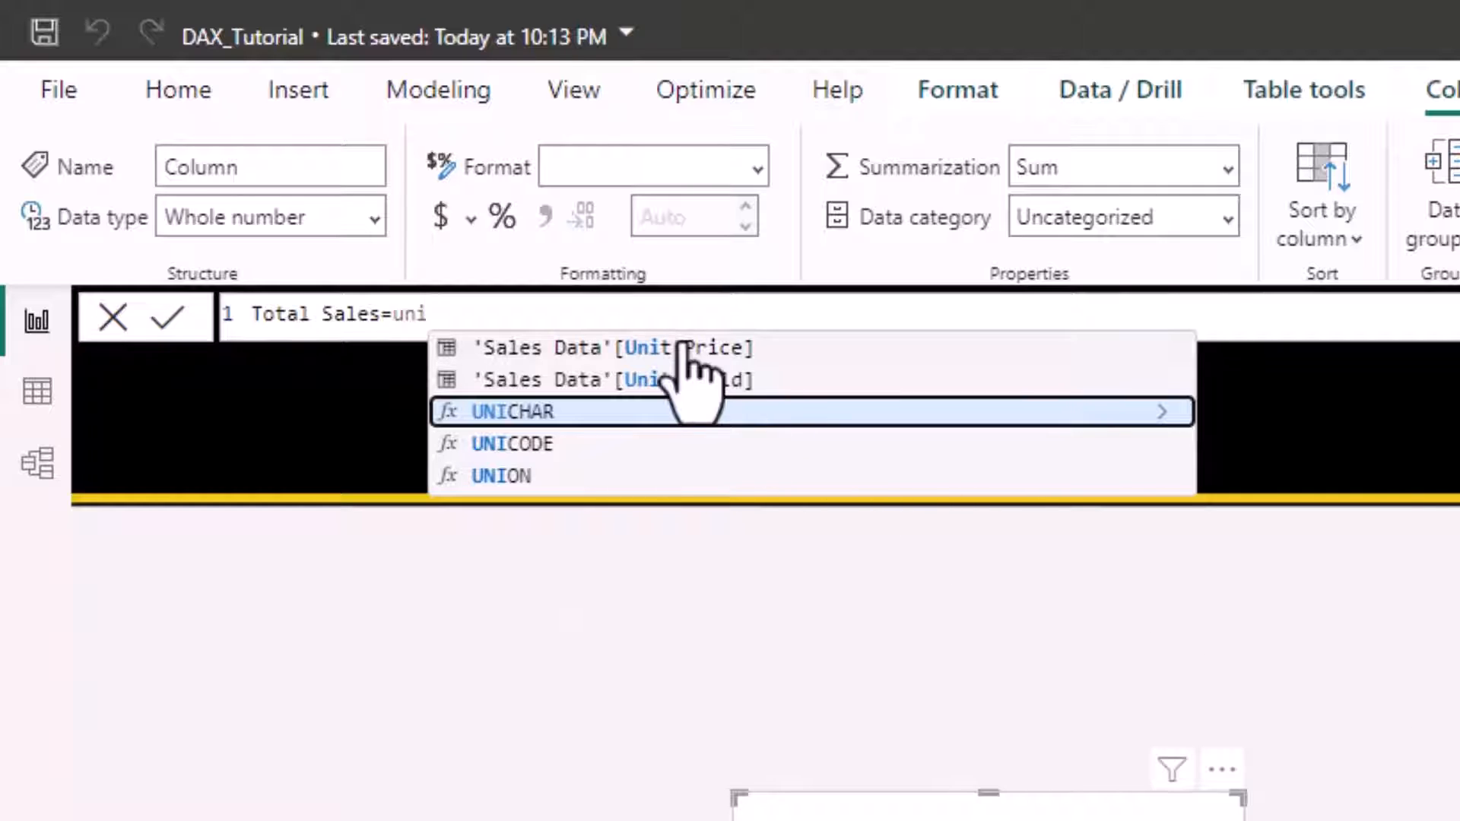
left_click(615, 350)
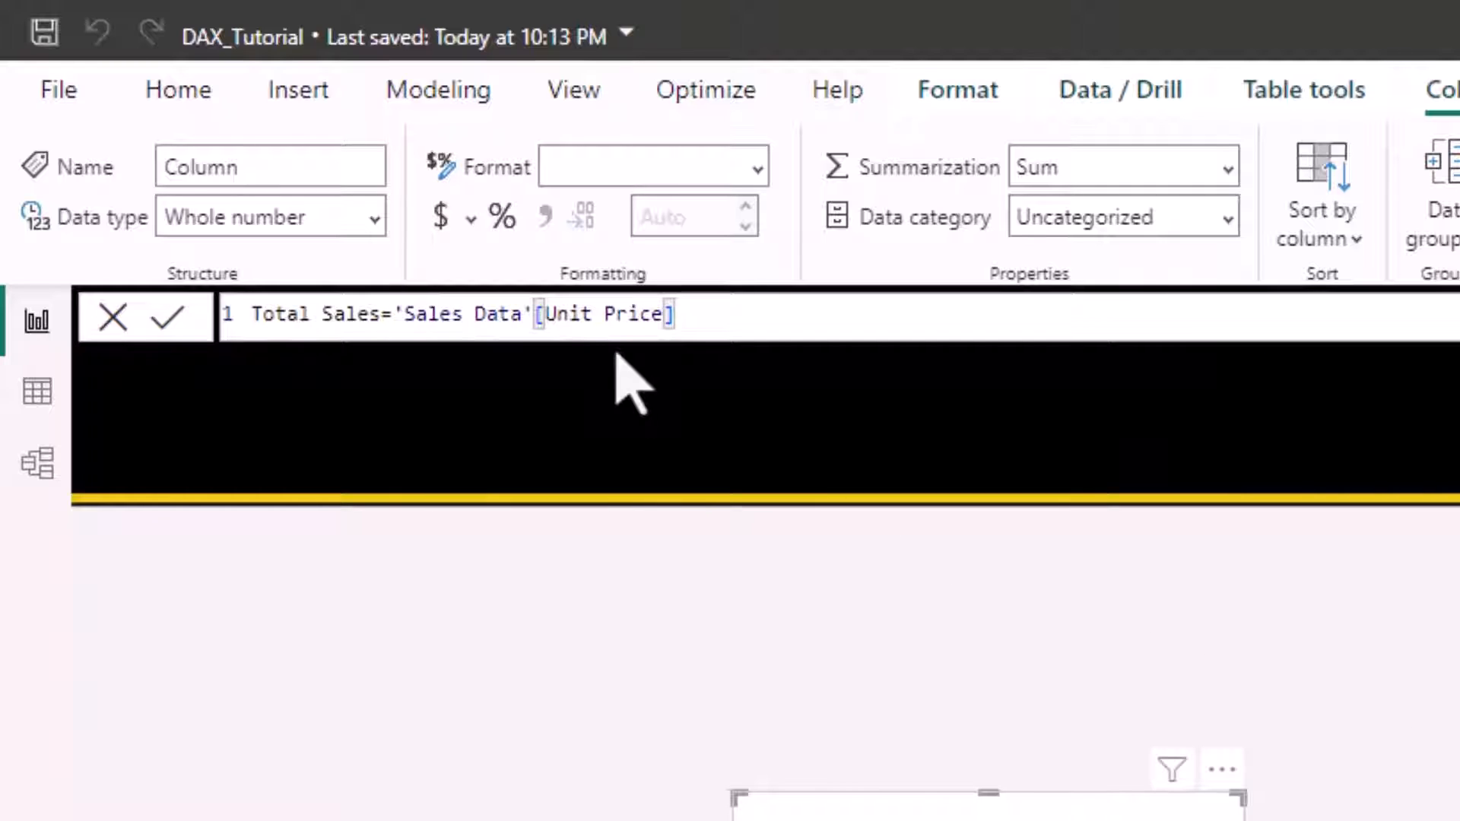
type("*")
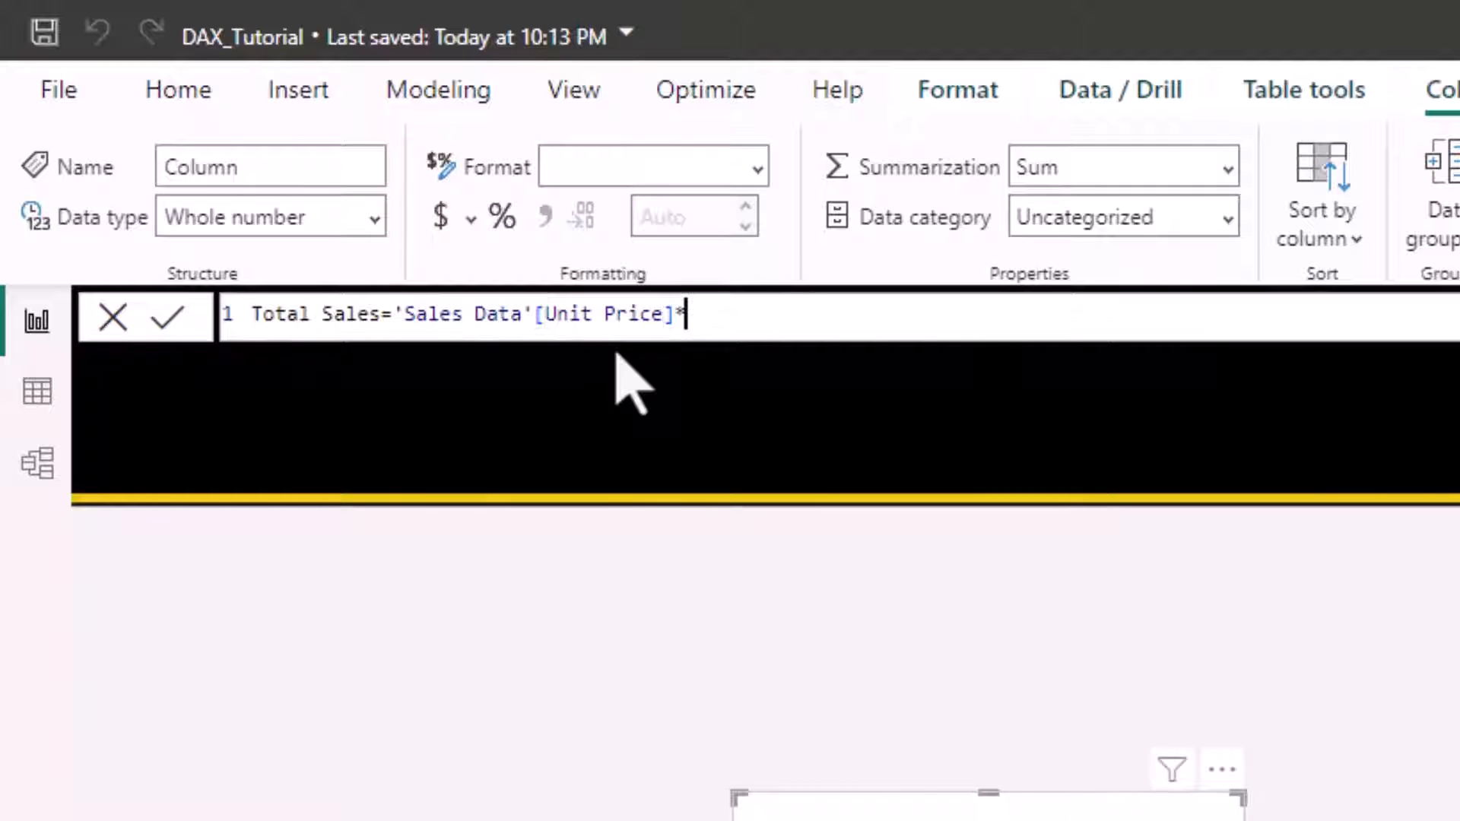
type("uni")
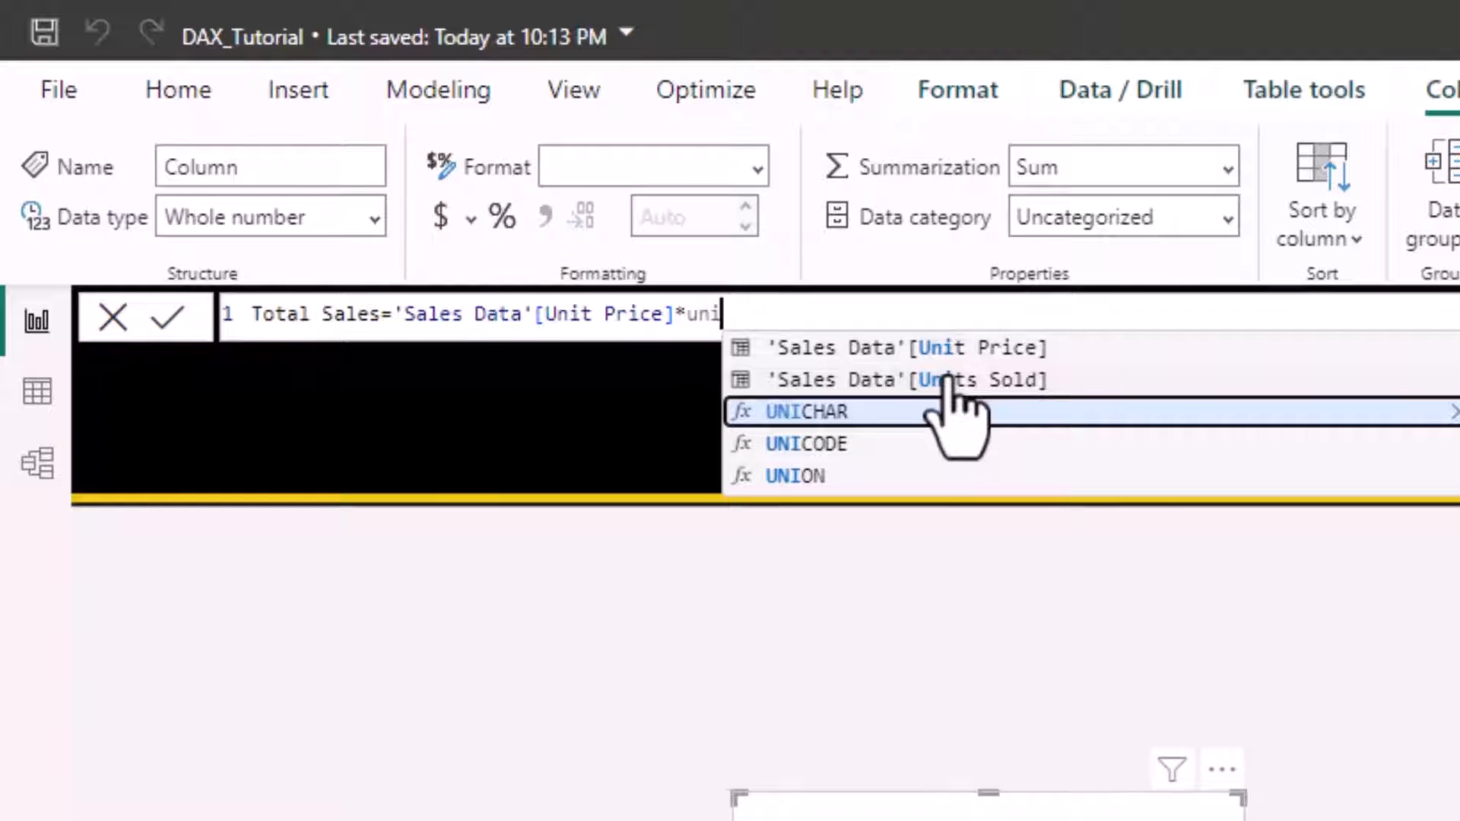
left_click(945, 381)
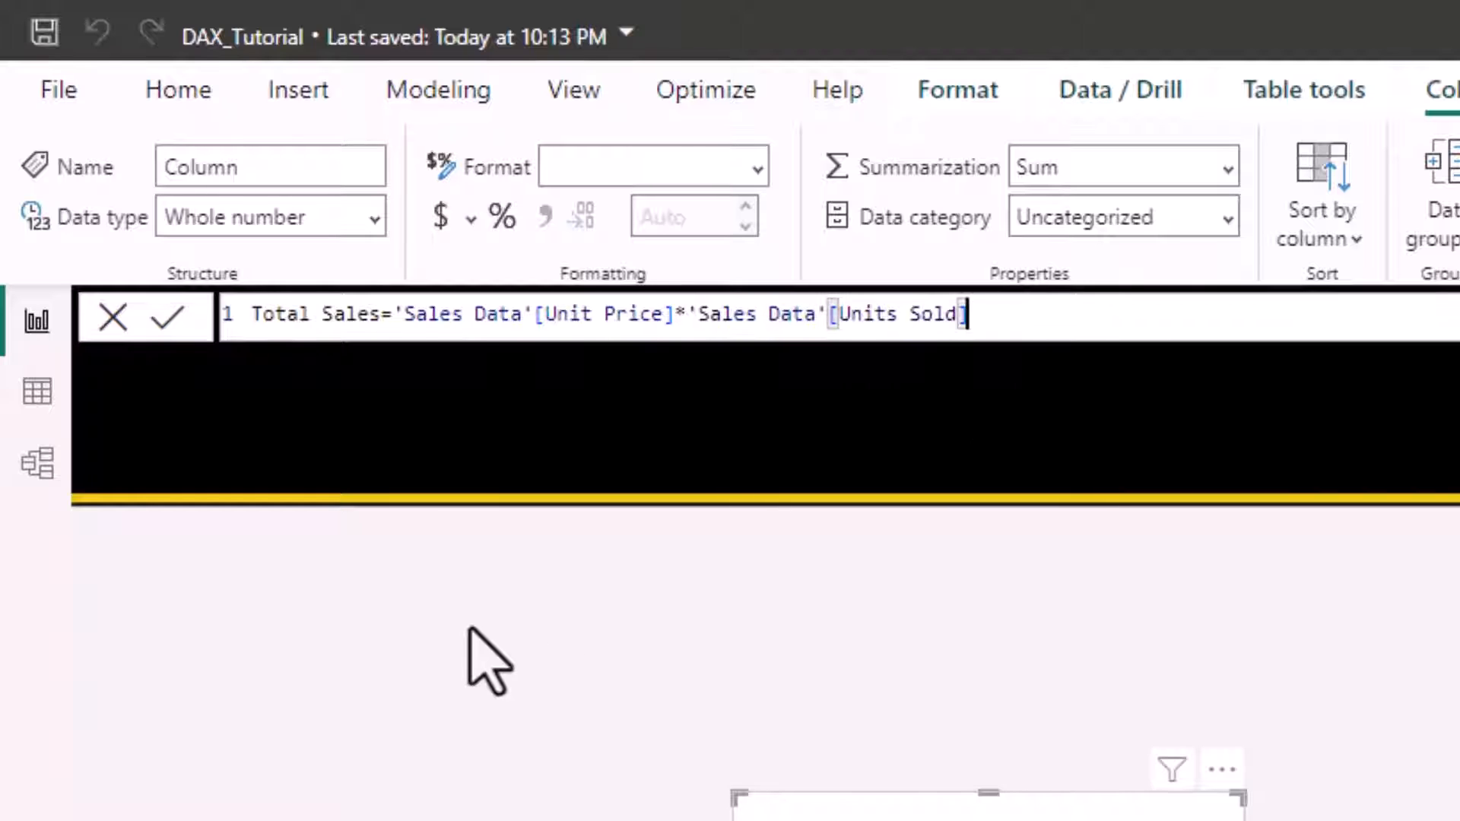
key("Return")
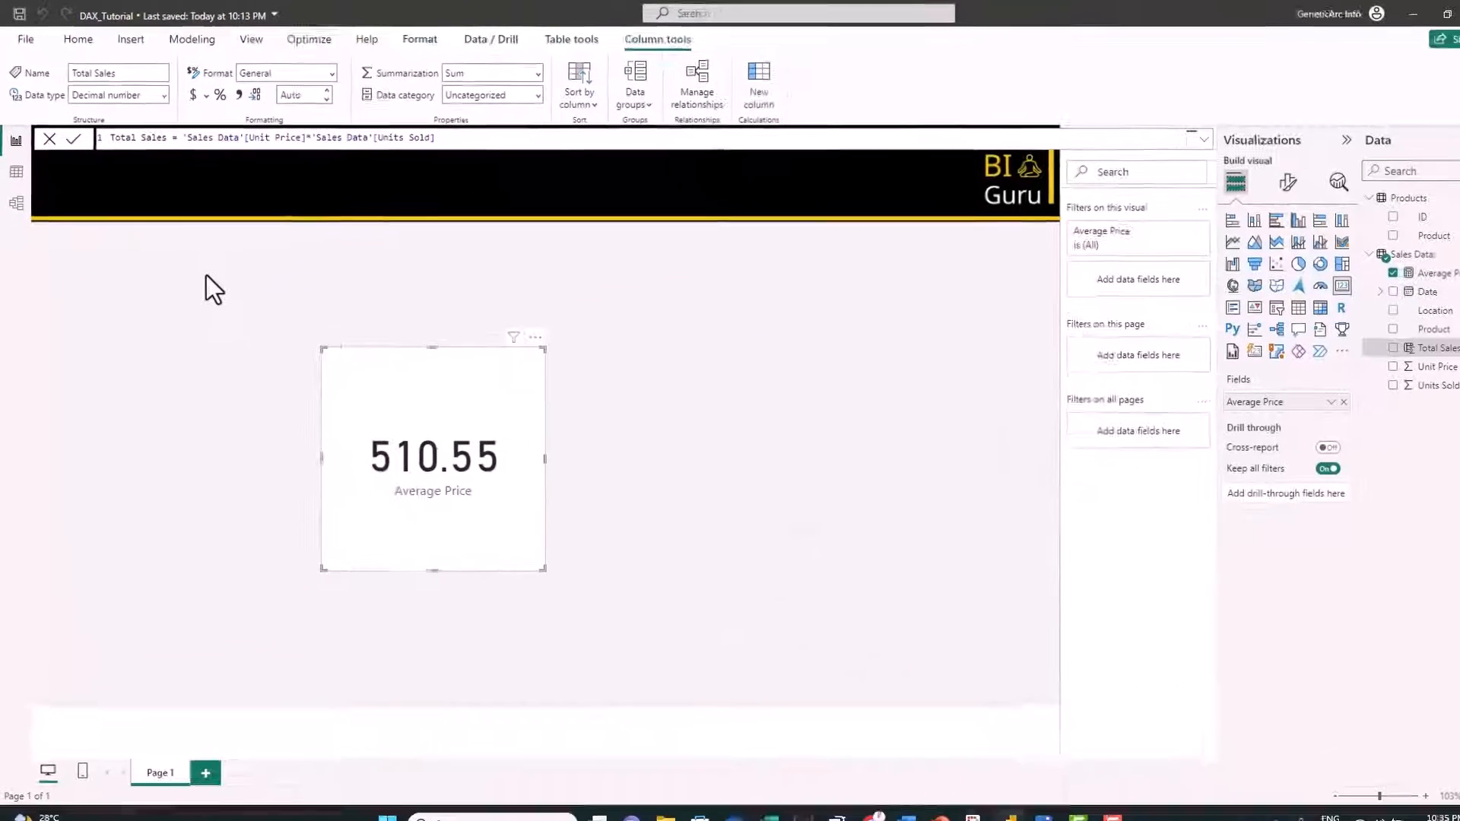
Move the Average Price card toward the left edge of the report page
left_click_drag(362, 373, 122, 340)
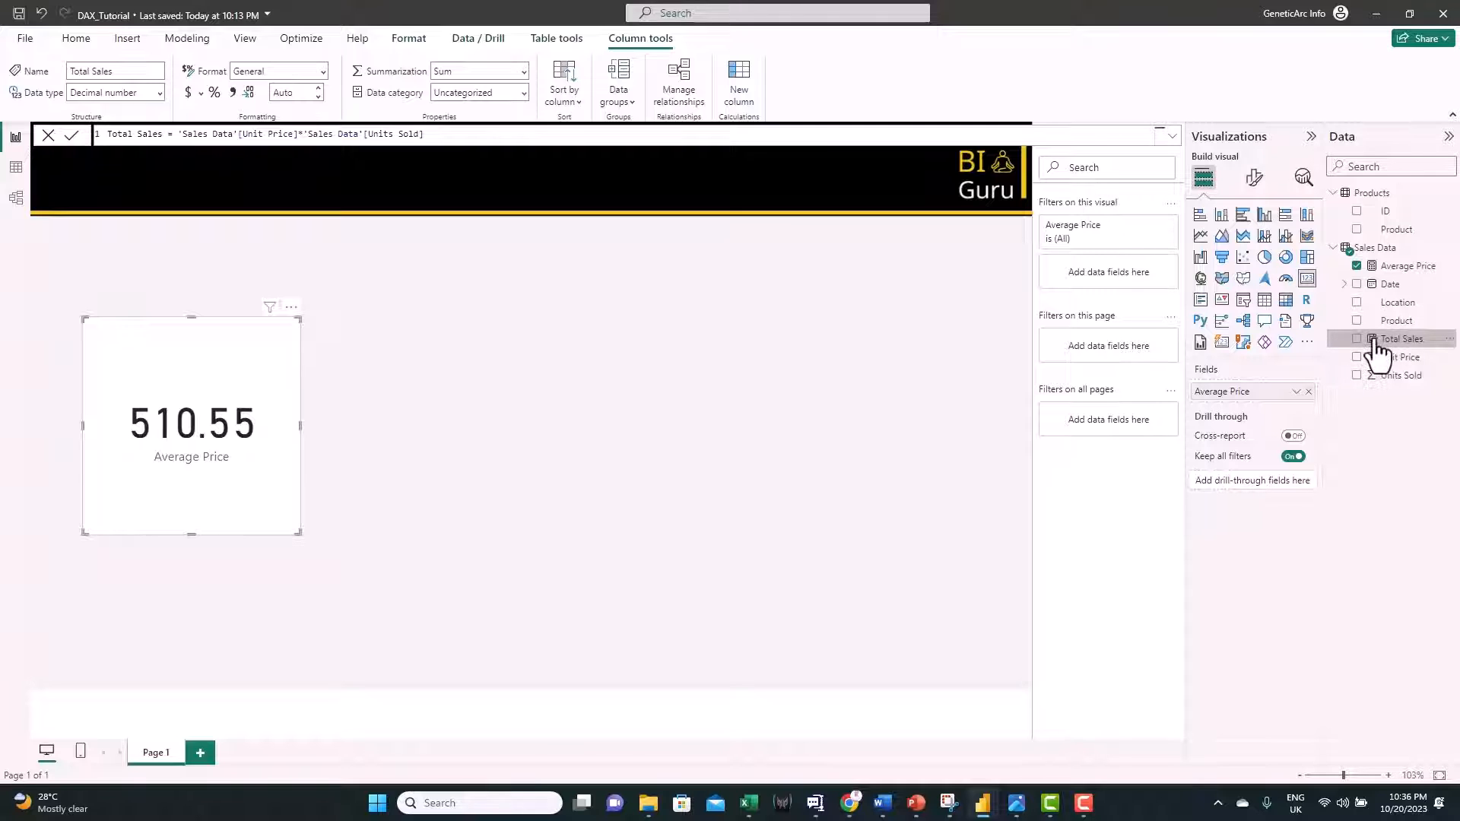
Add an empty table visual and place it to the right of the Average Price card
left_click(971, 389)
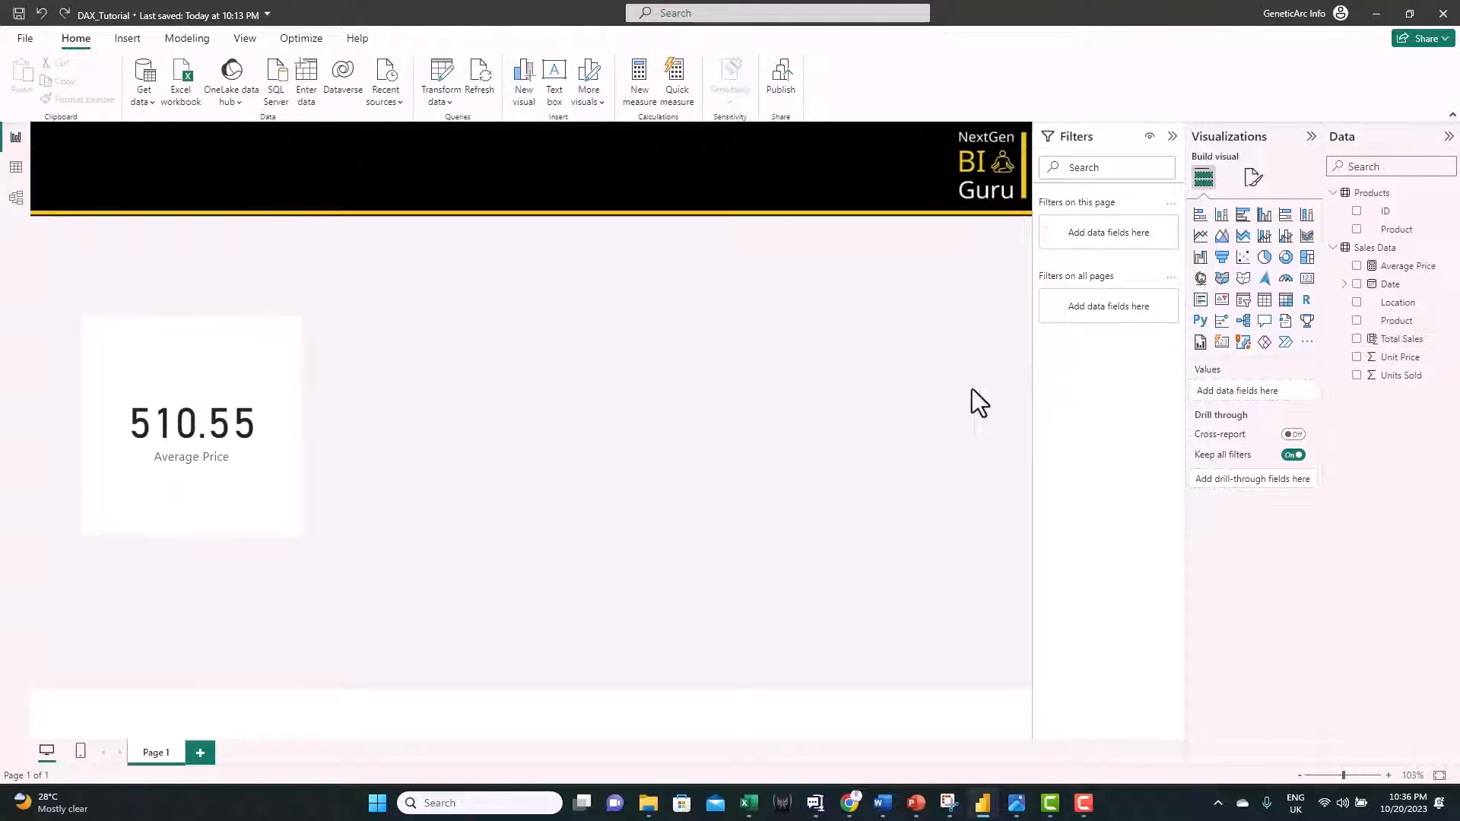
left_click(1263, 300)
left_click_drag(183, 248, 576, 433)
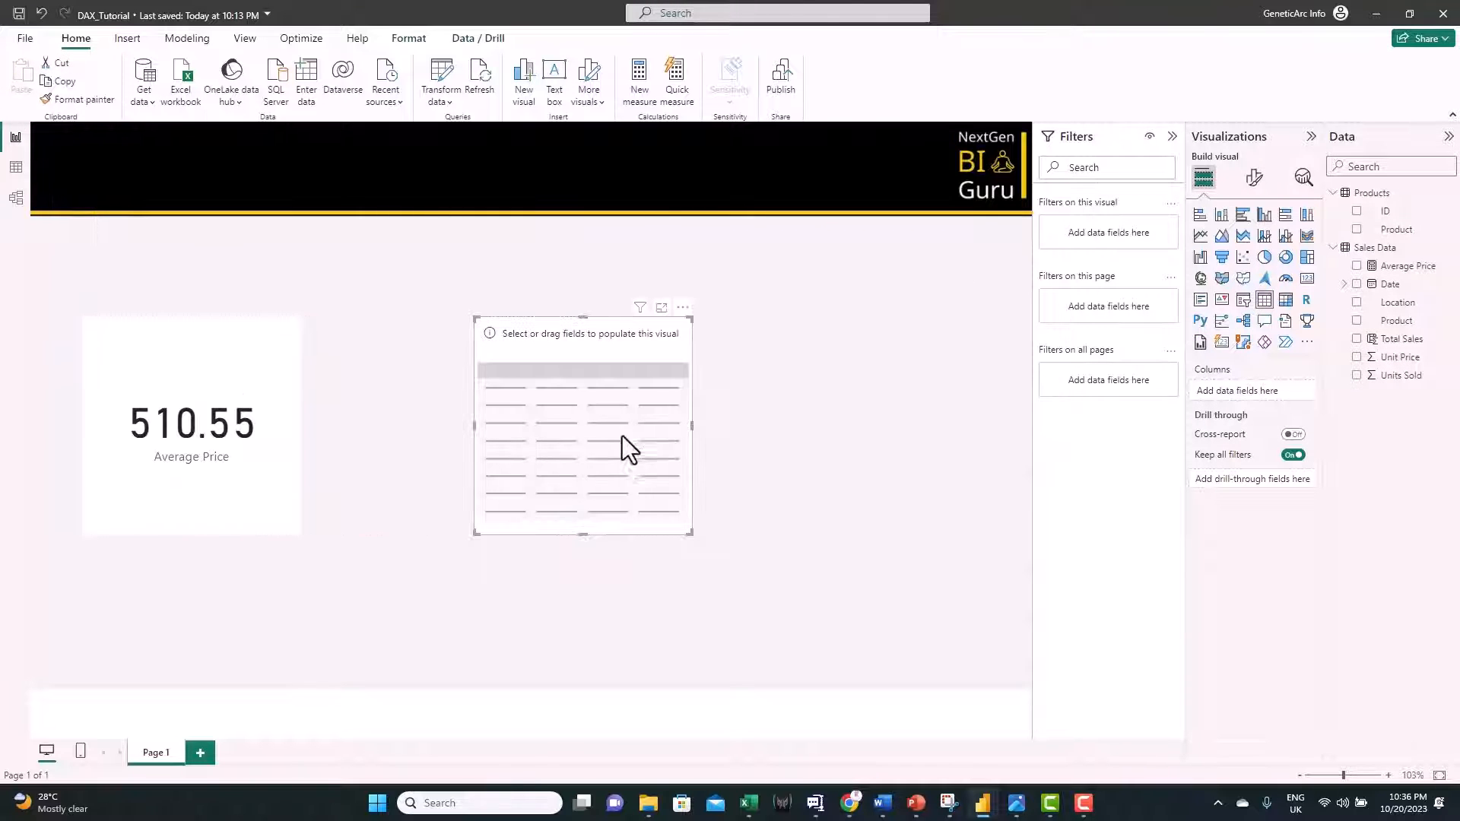
Fill the table visual with Product, Unit Price, Units Sold and Total Sales from Sales Data, and widen it to fit all columns
left_click(1357, 322)
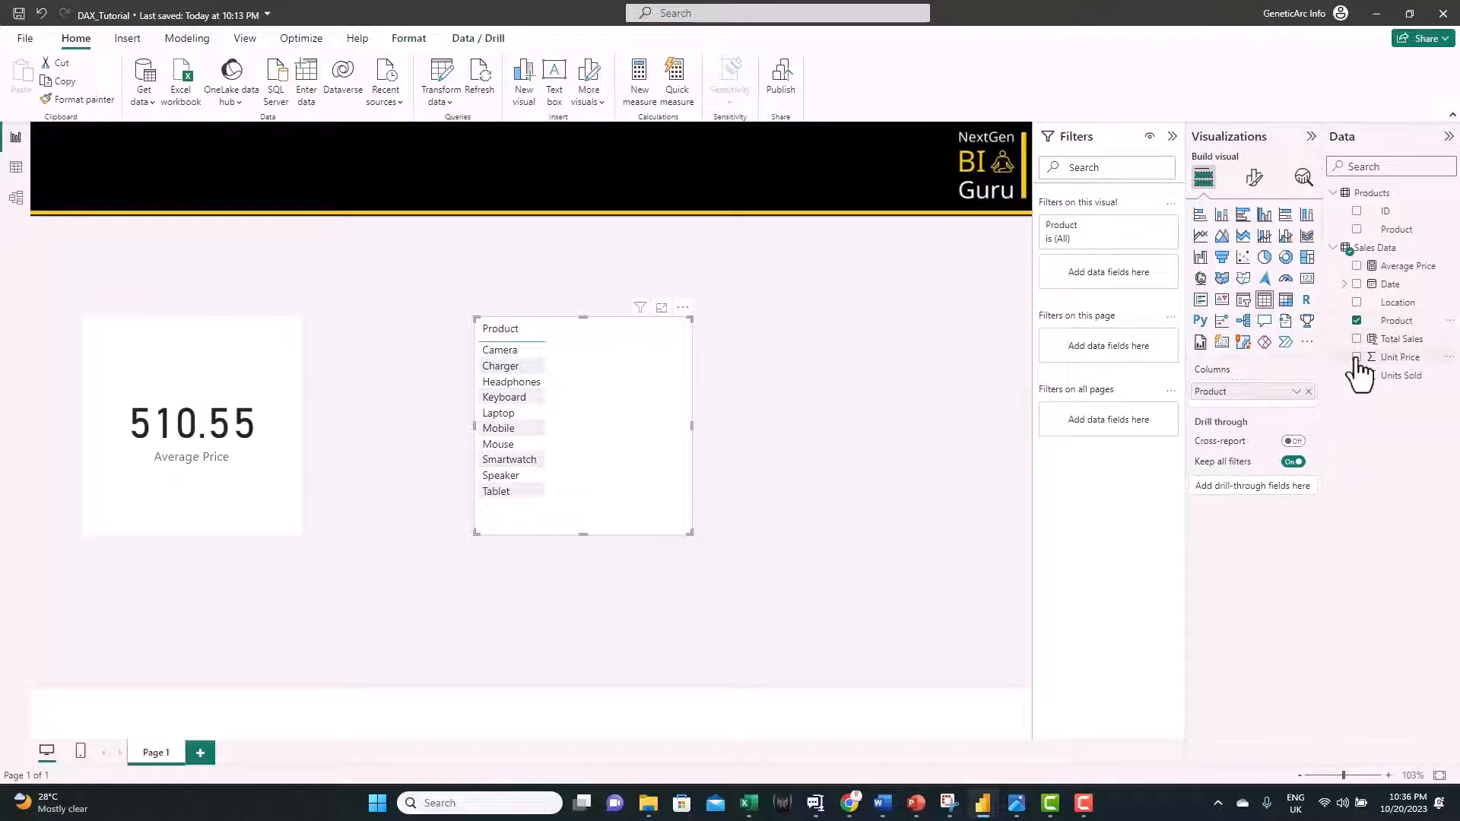
left_click(1356, 357)
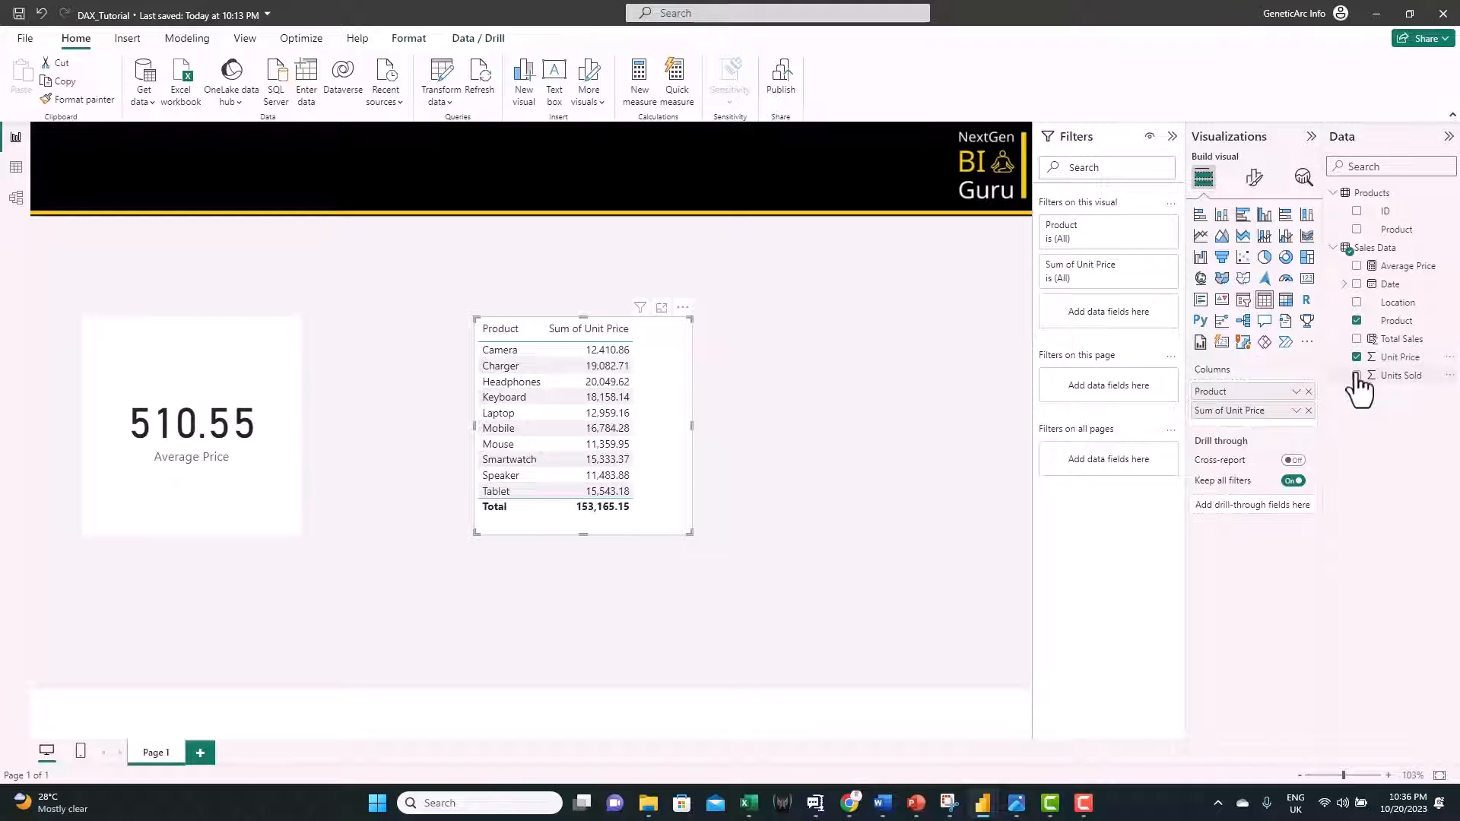
left_click(1356, 376)
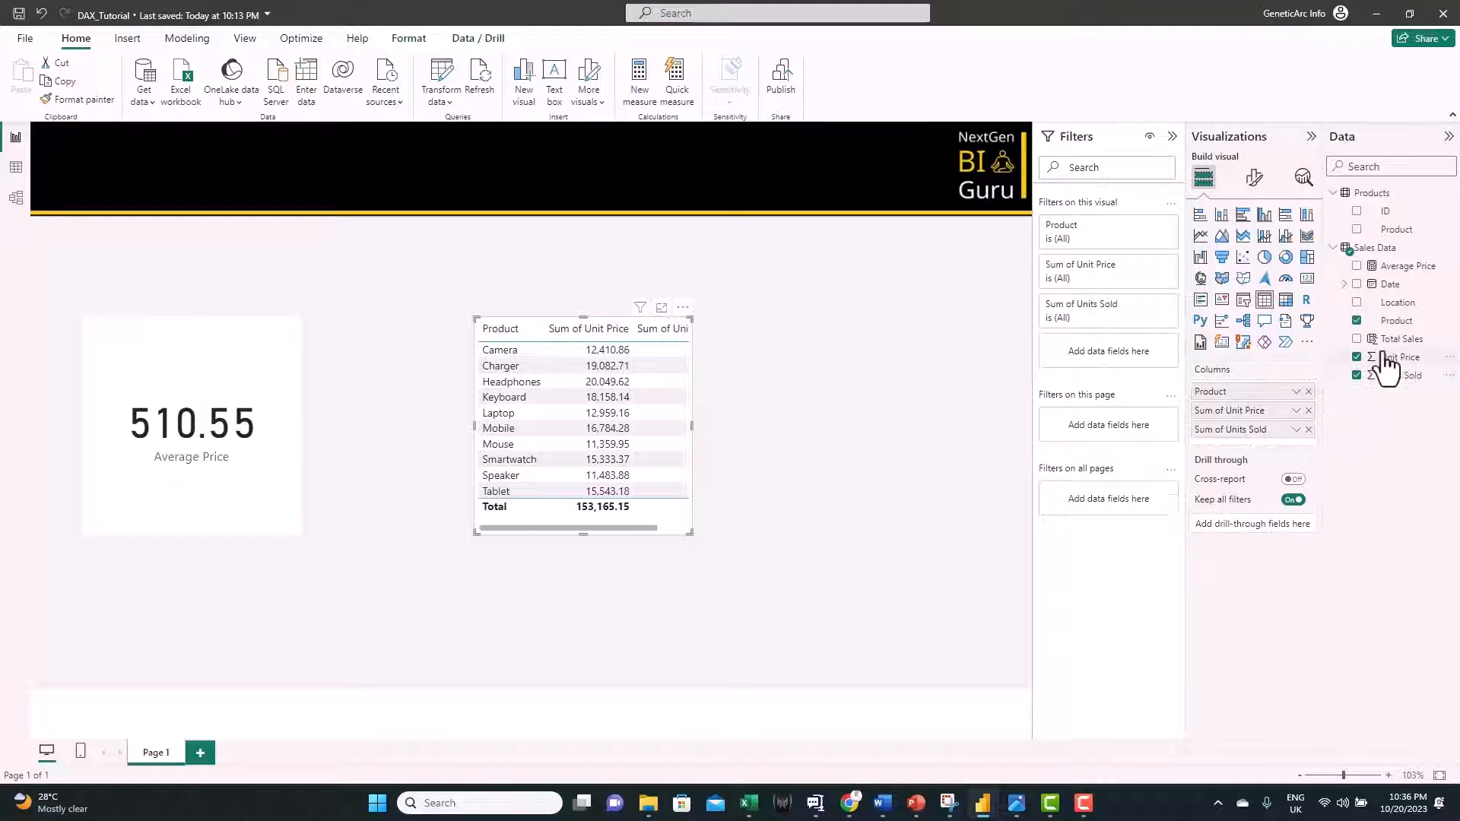
left_click(1356, 339)
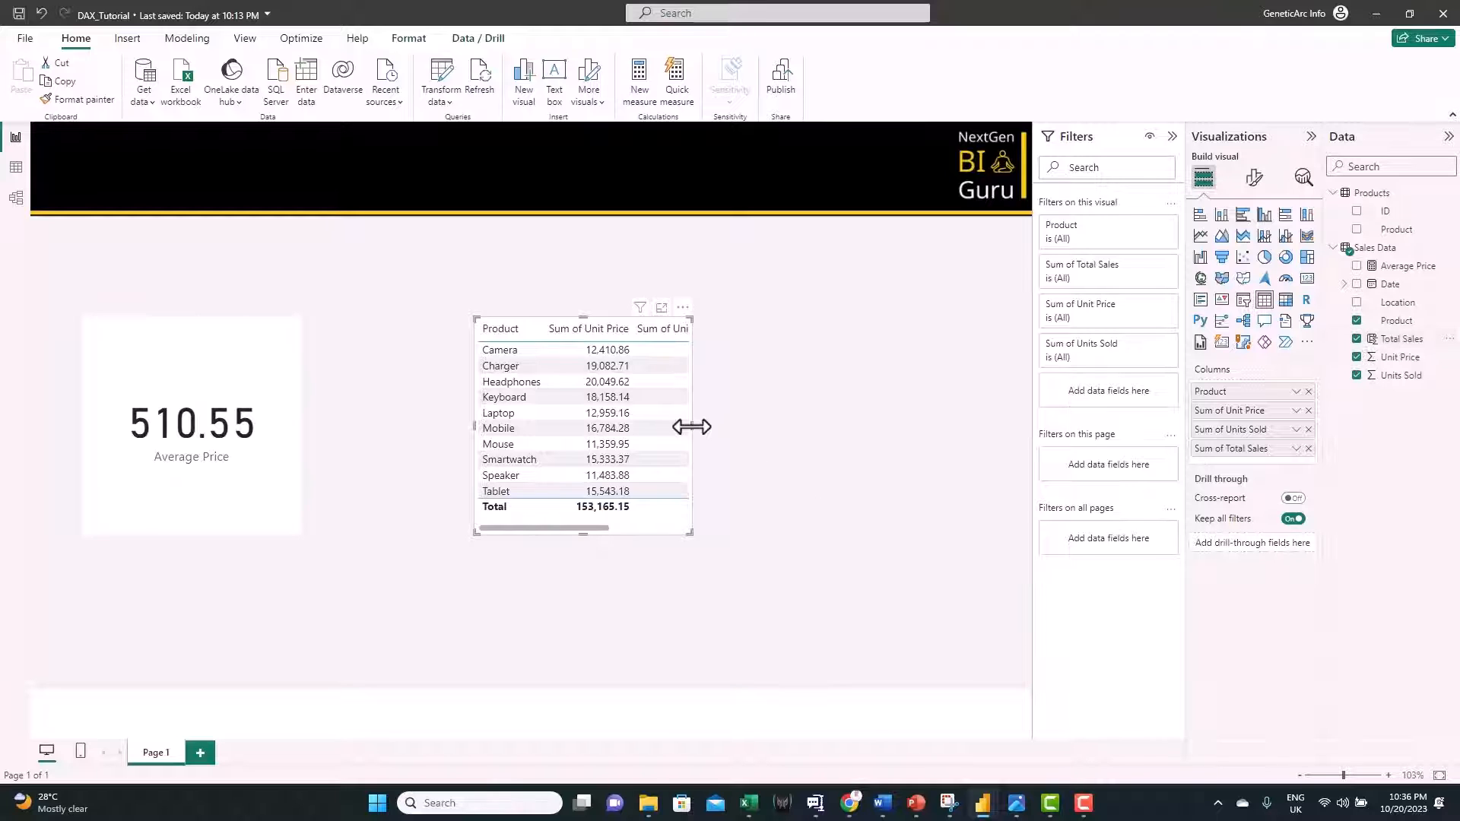
left_click_drag(692, 427, 913, 427)
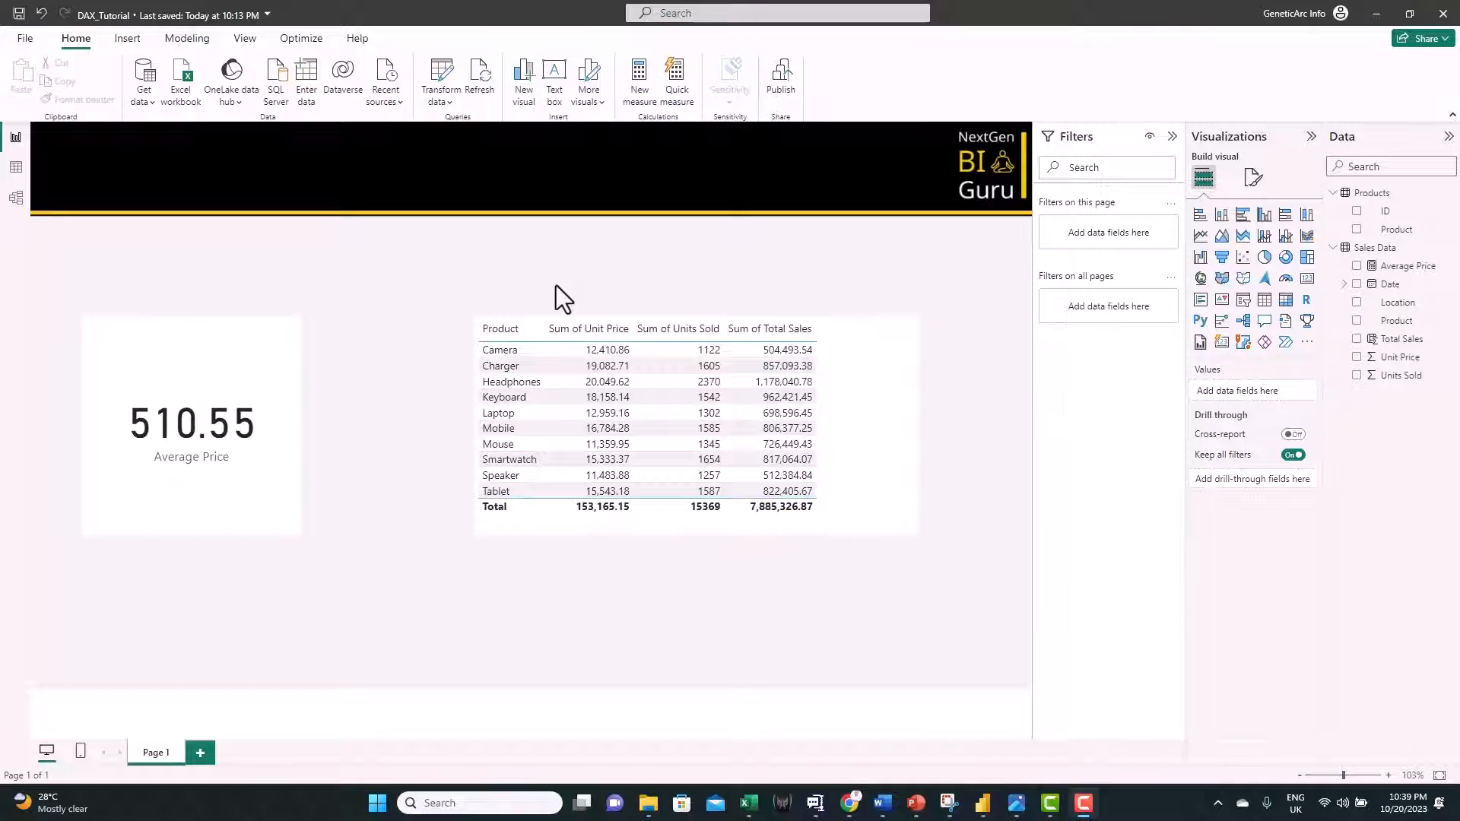
Create a calculated table named Products Above 200 with the formula FILTER('Sales Data','Sales Data'[Unit Price]>200)
left_click(190, 40)
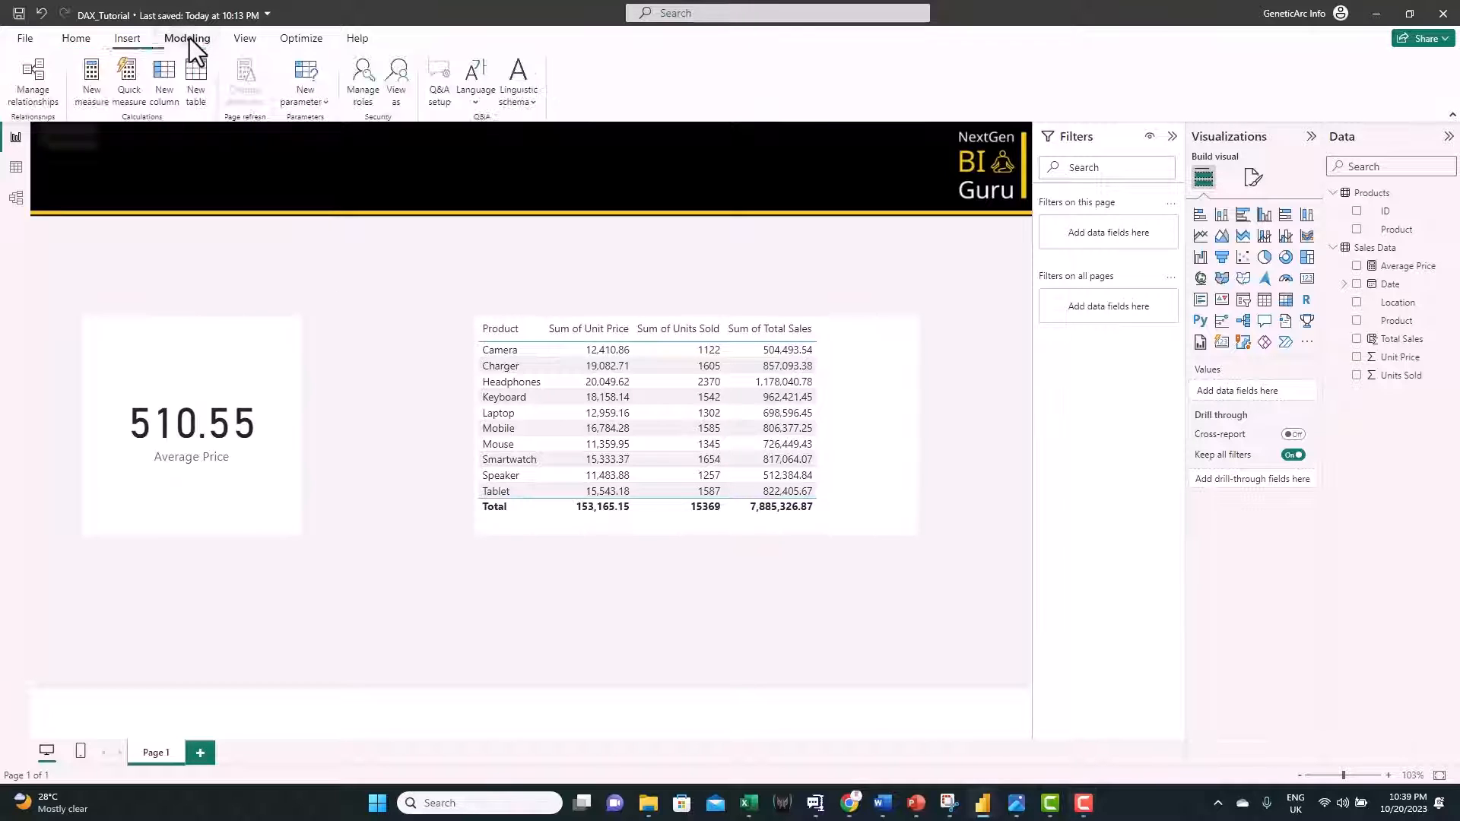
left_click(197, 79)
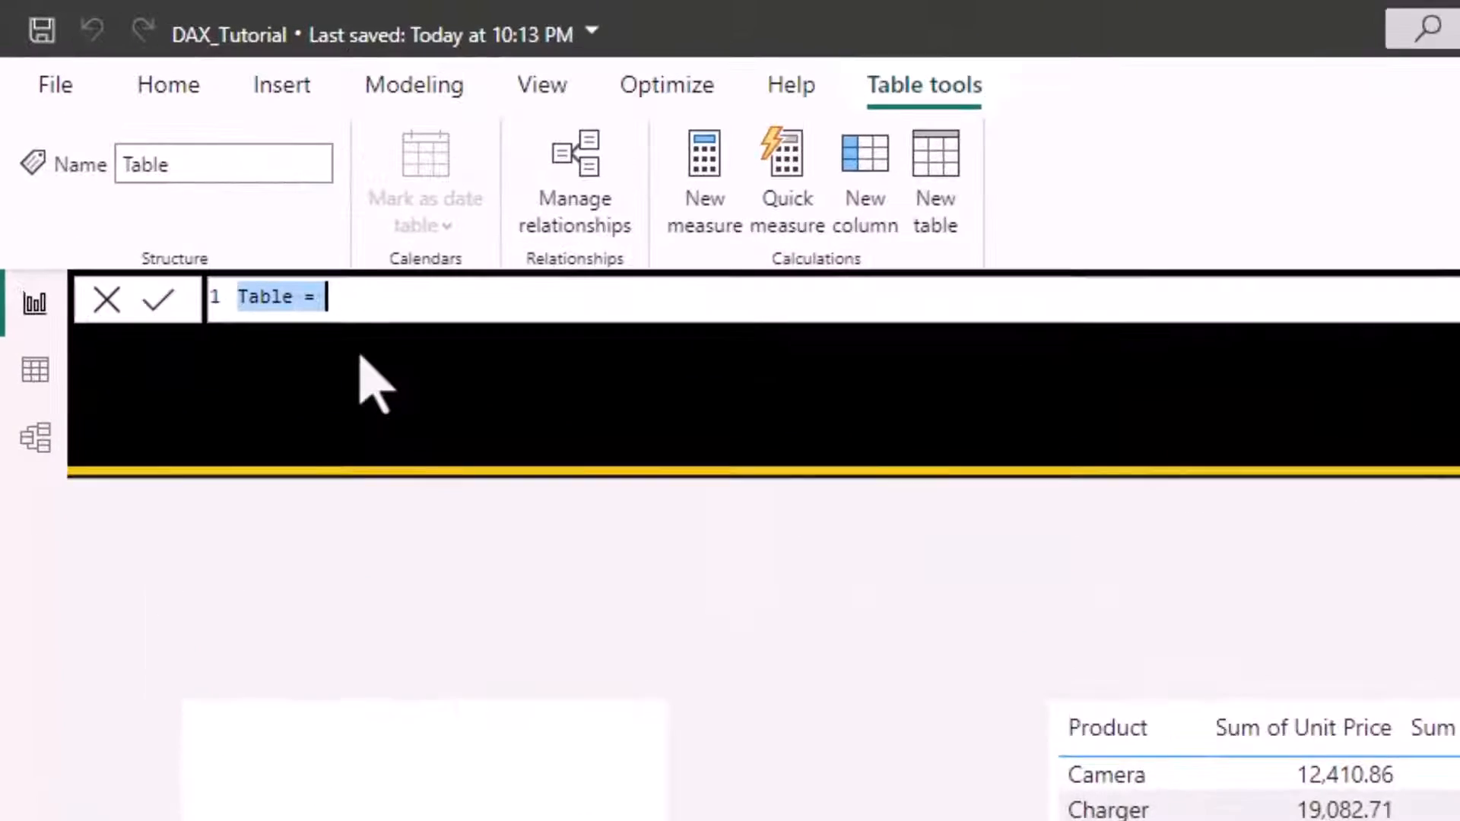
type("Produ")
type("cts Above 200=")
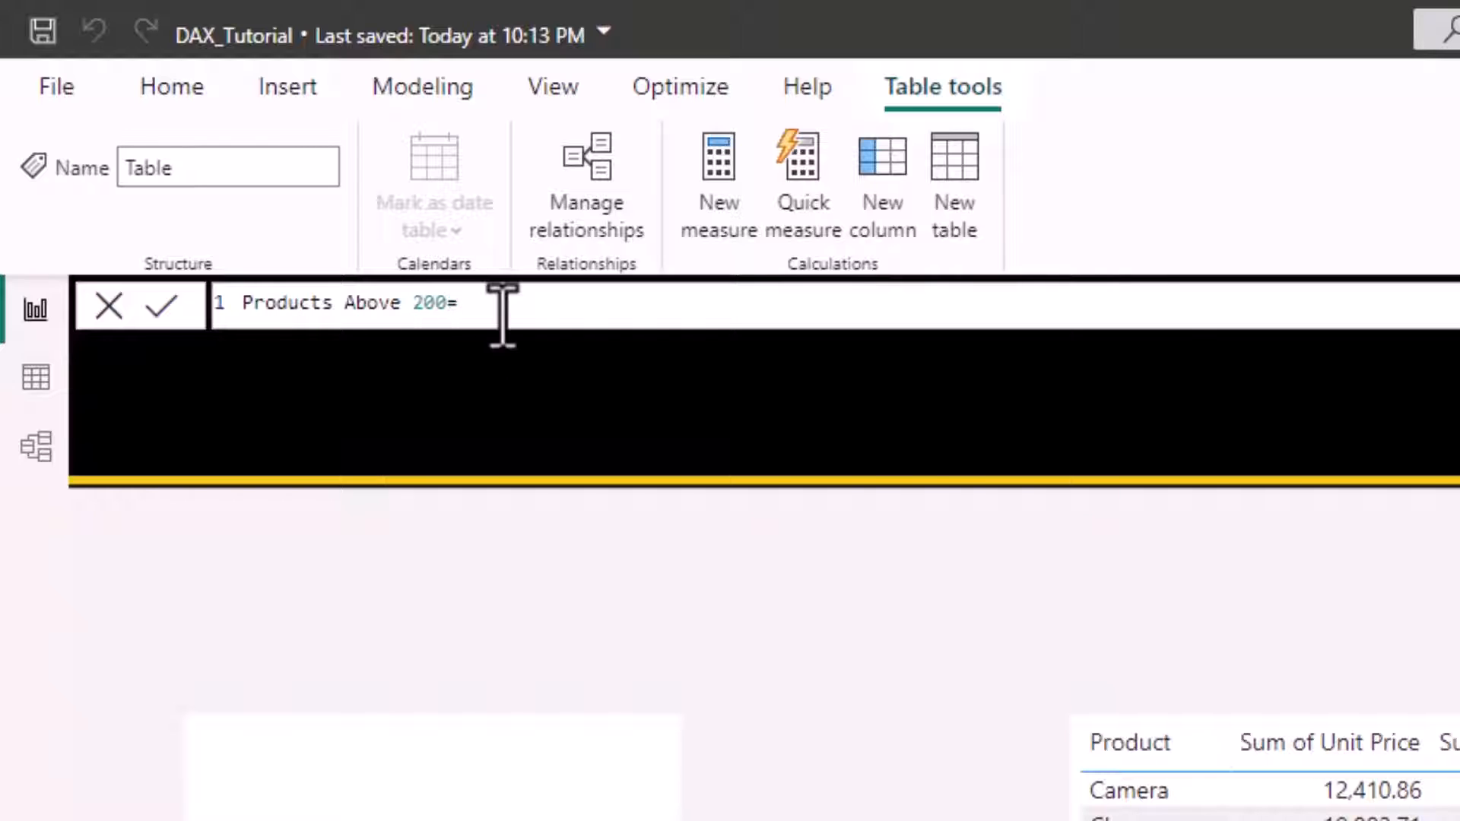
type("filter")
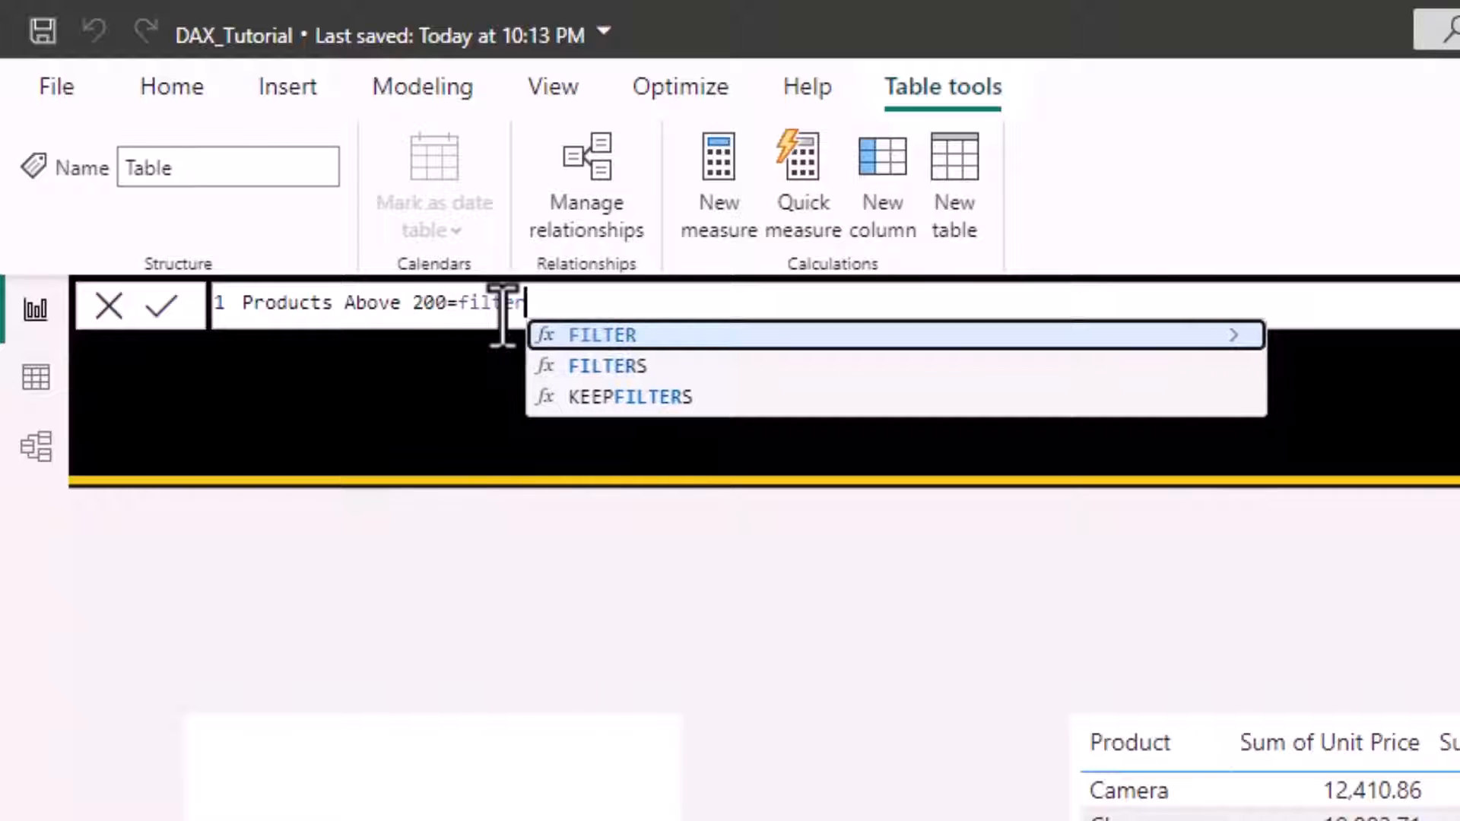
type("(sa")
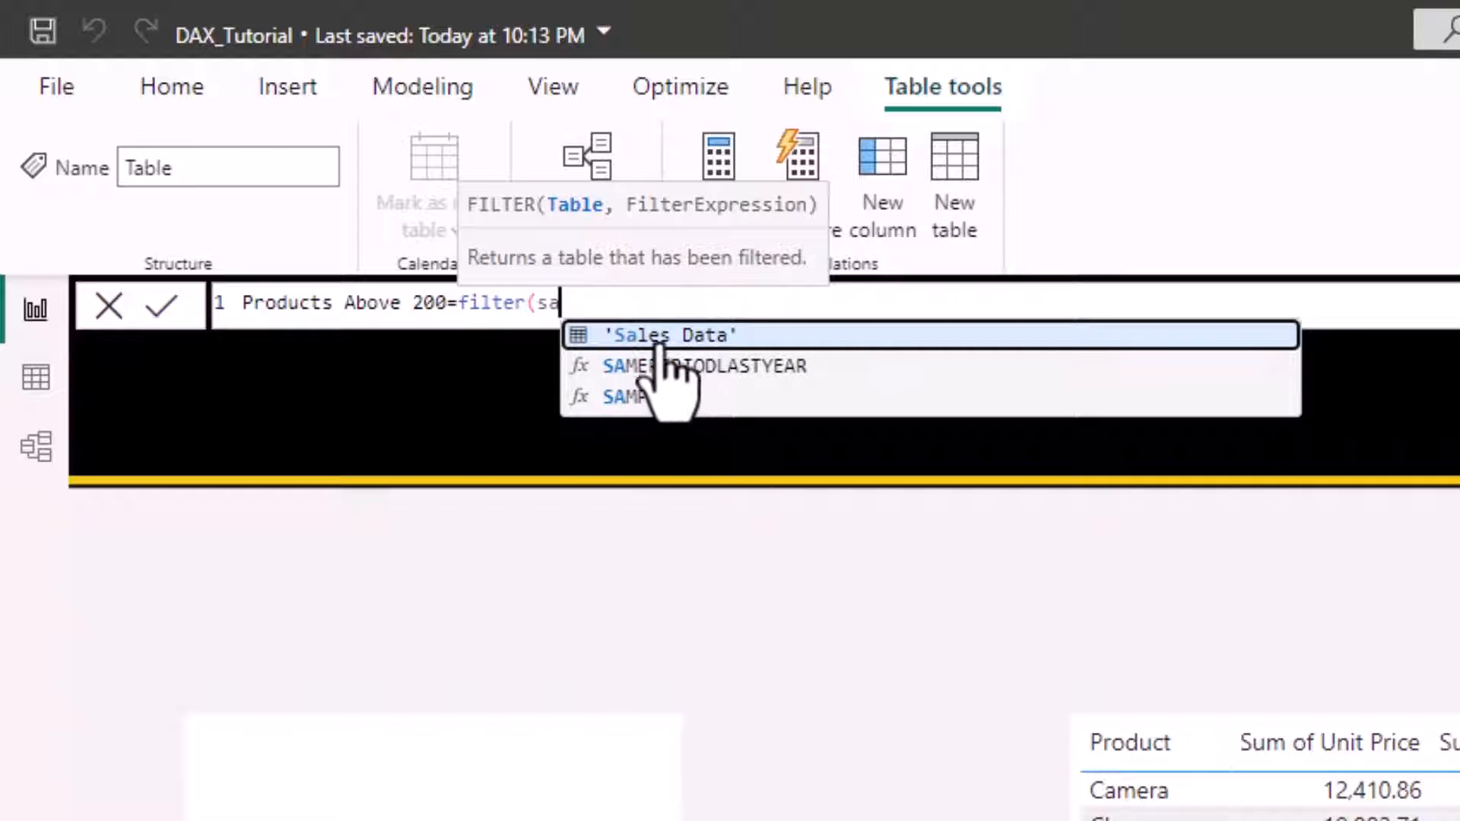
left_click(685, 337)
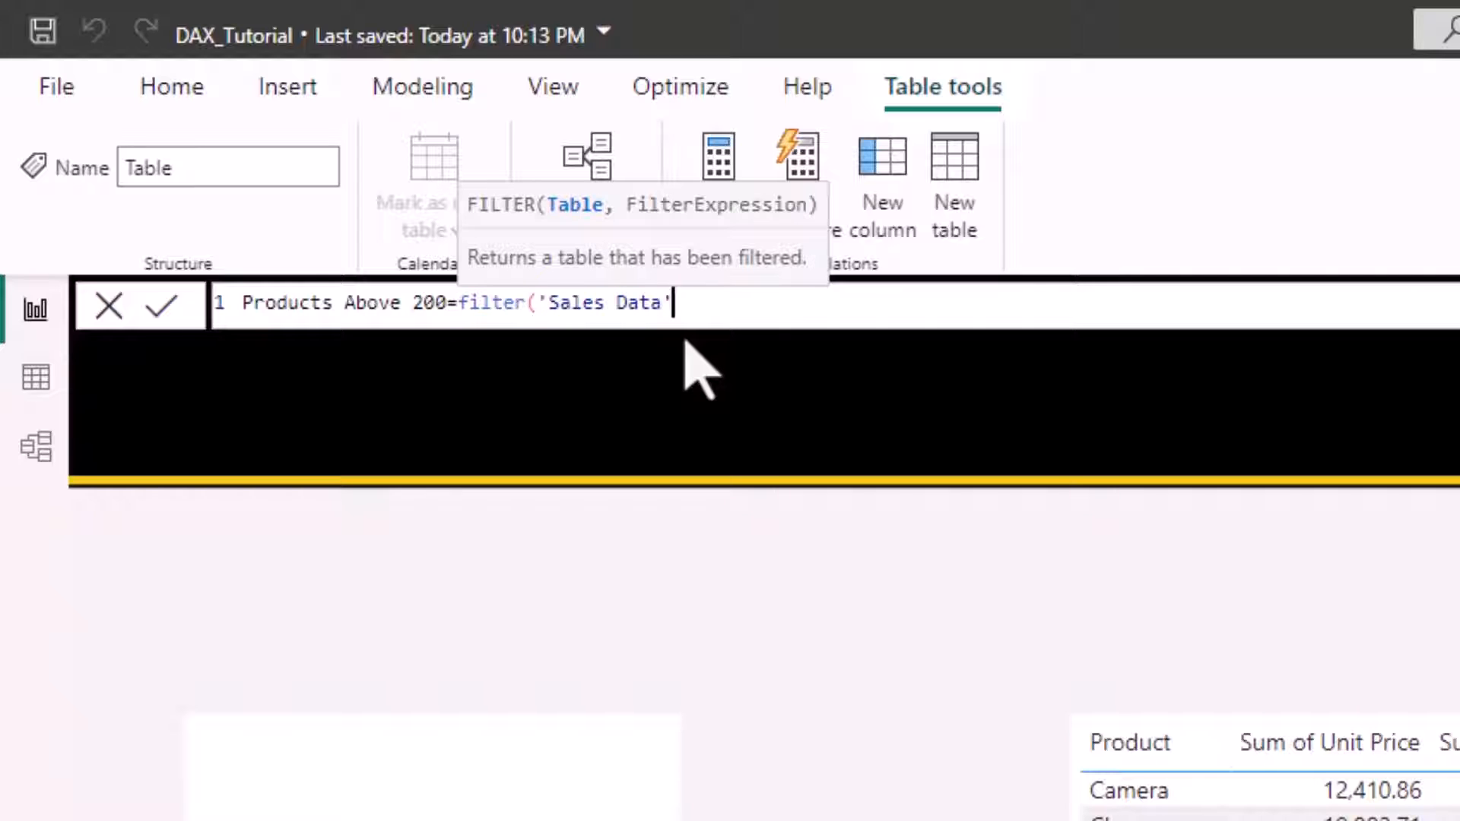
type(",")
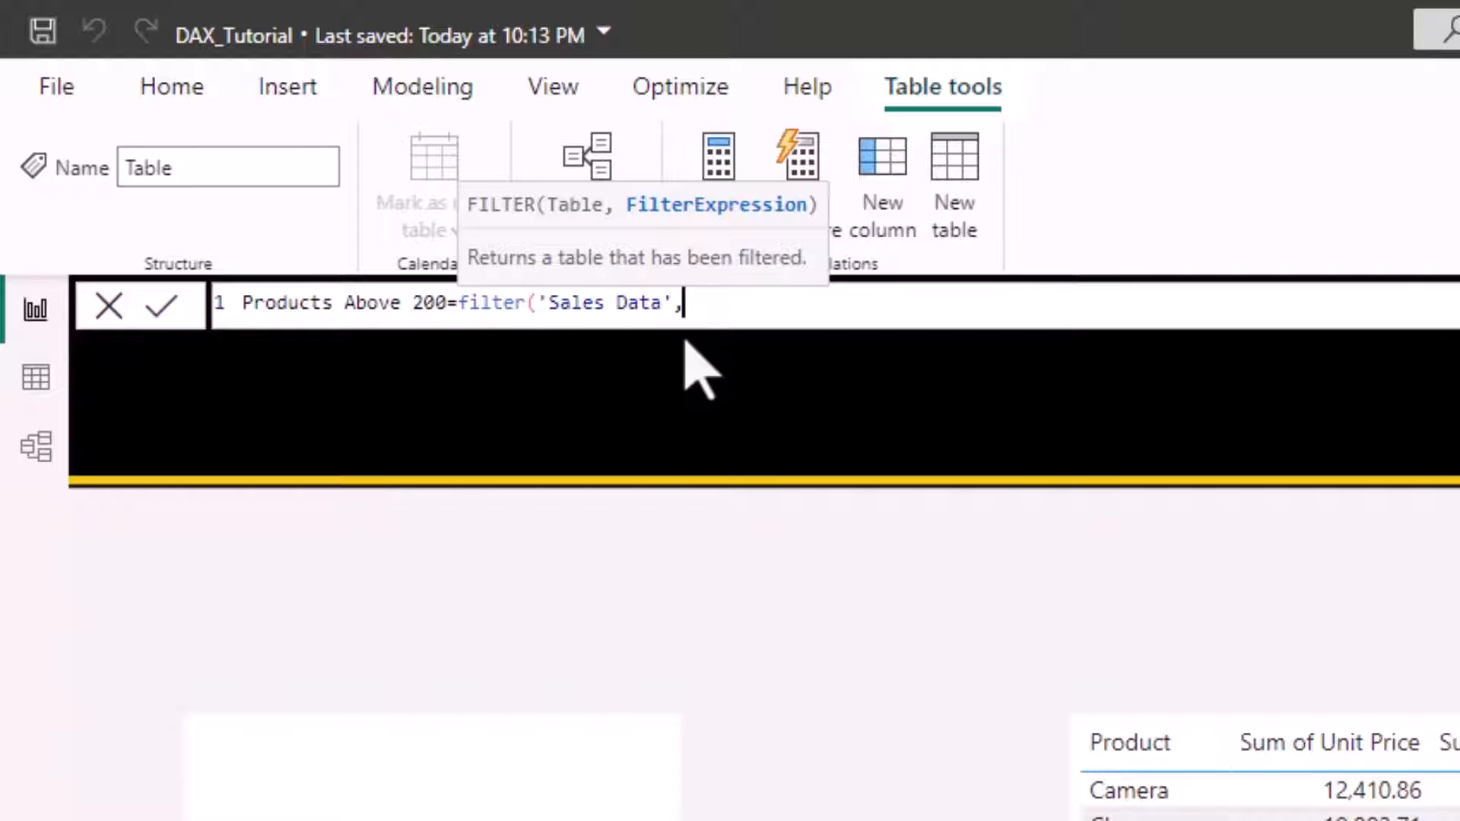
type("unit")
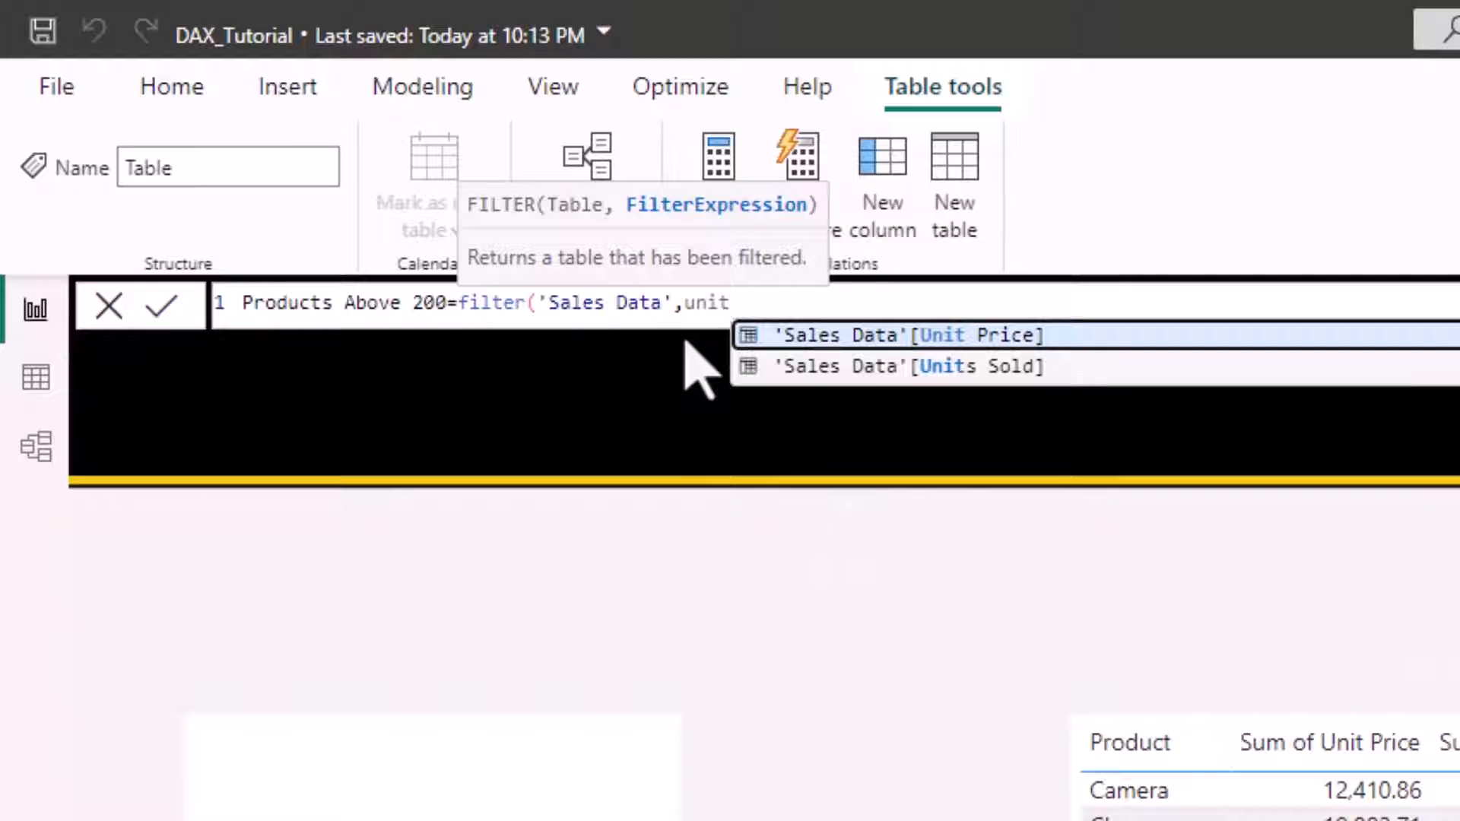
left_click(850, 339)
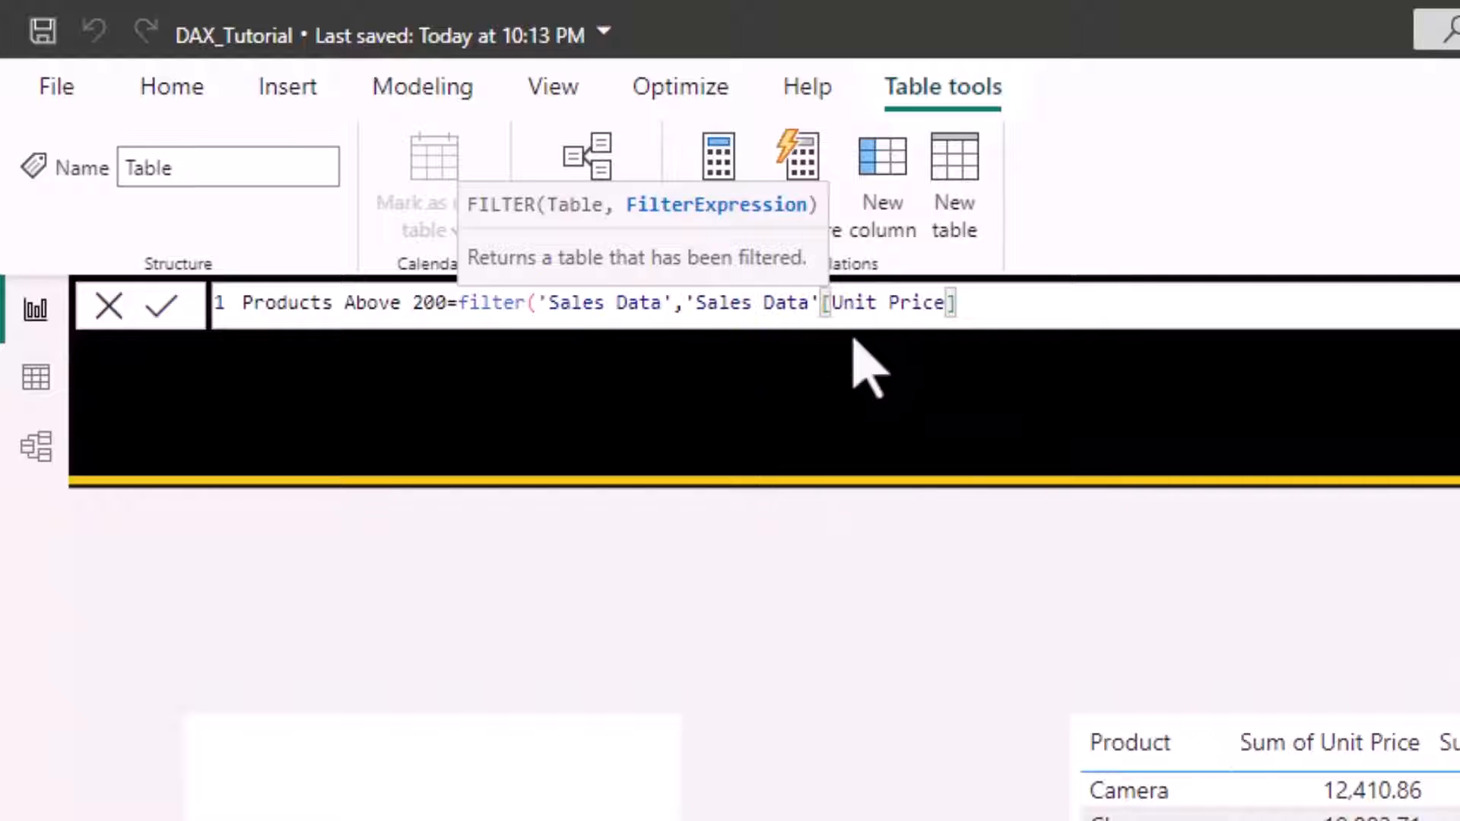
type(">200)")
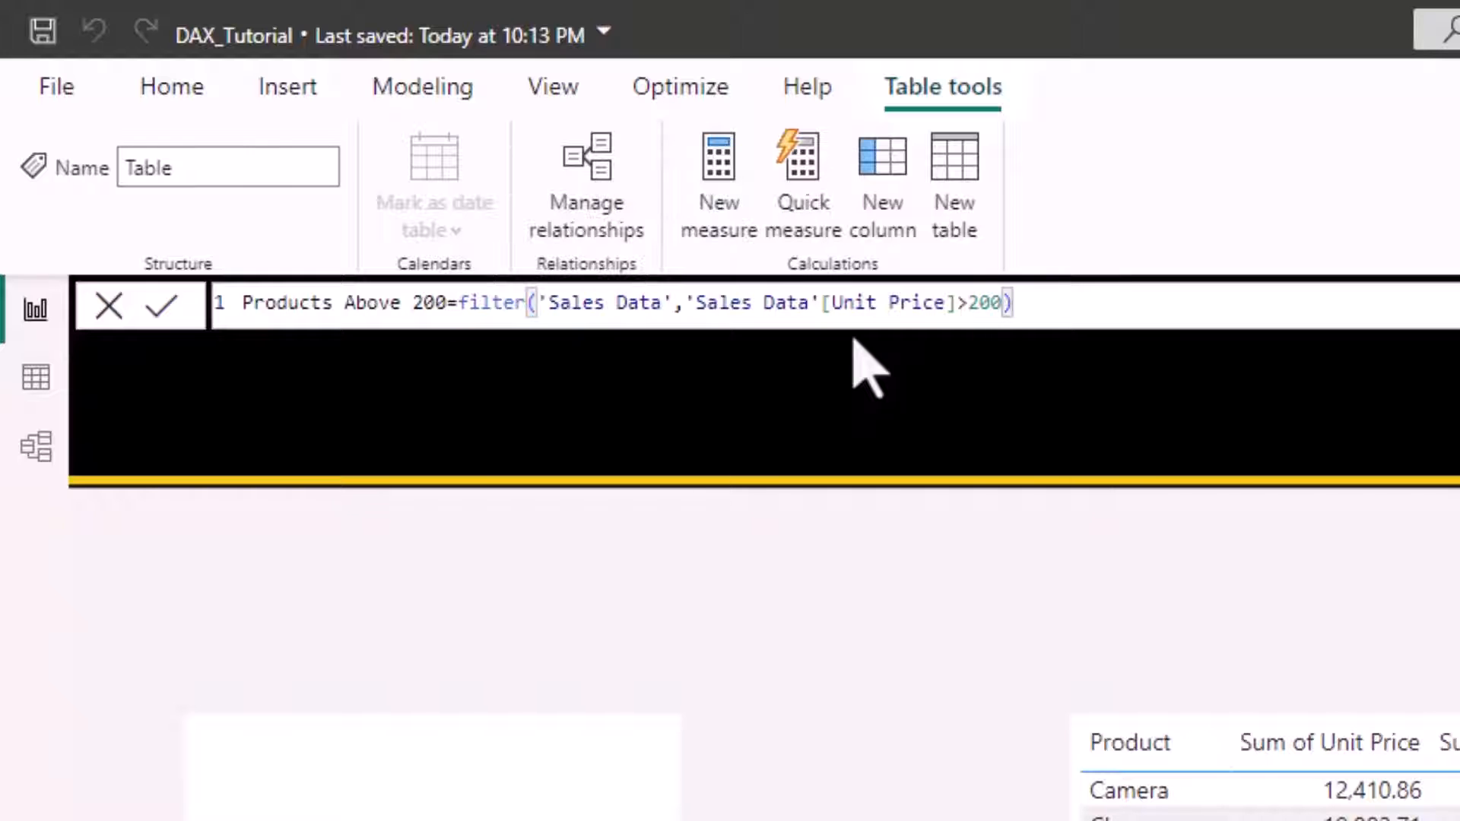
key("Return")
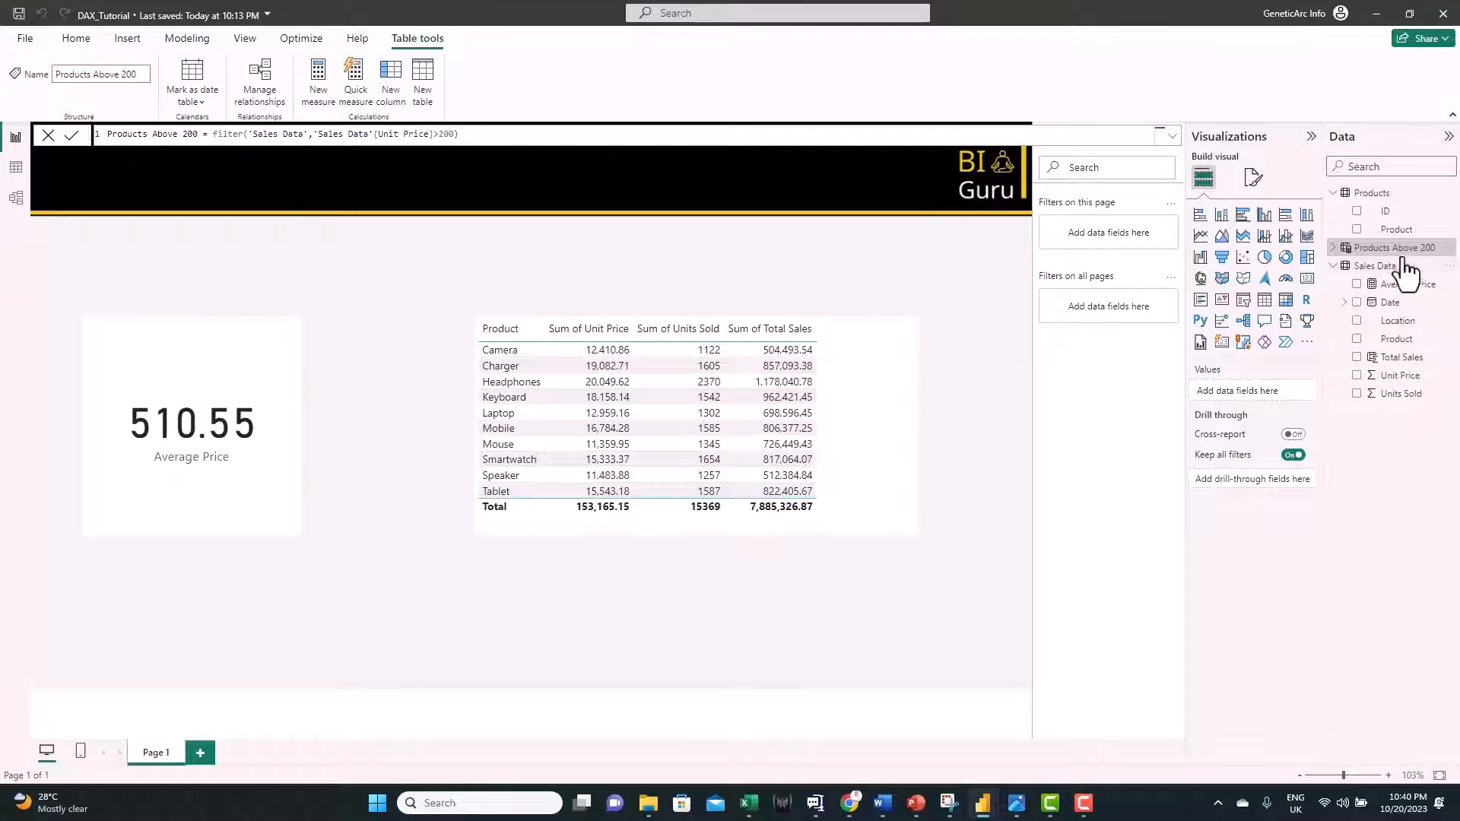
Examine the fields of Products Above 200 and compare its Unit Price filter values with those of the Sales Data table
left_click(1332, 256)
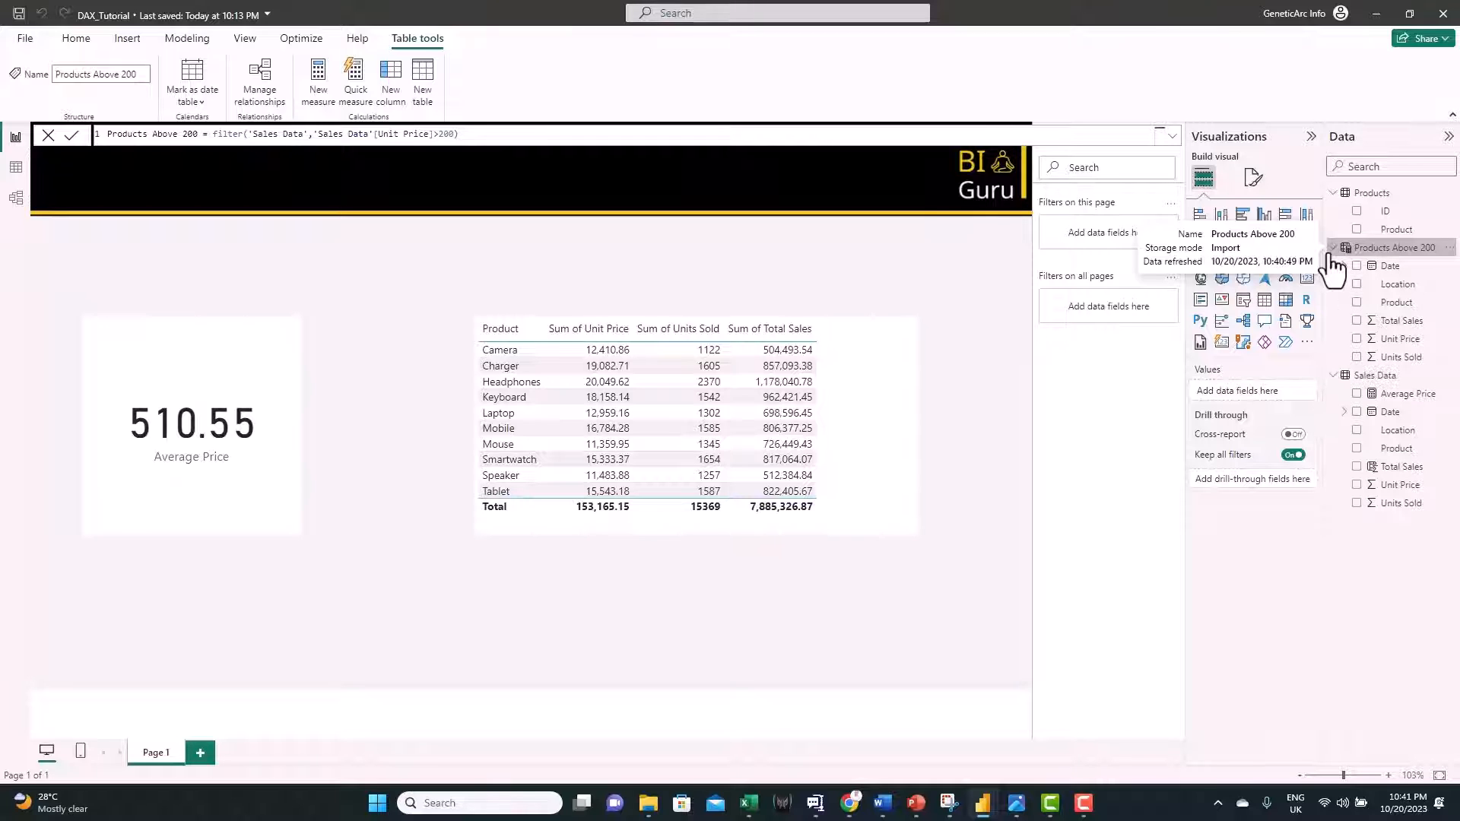
left_click(15, 169)
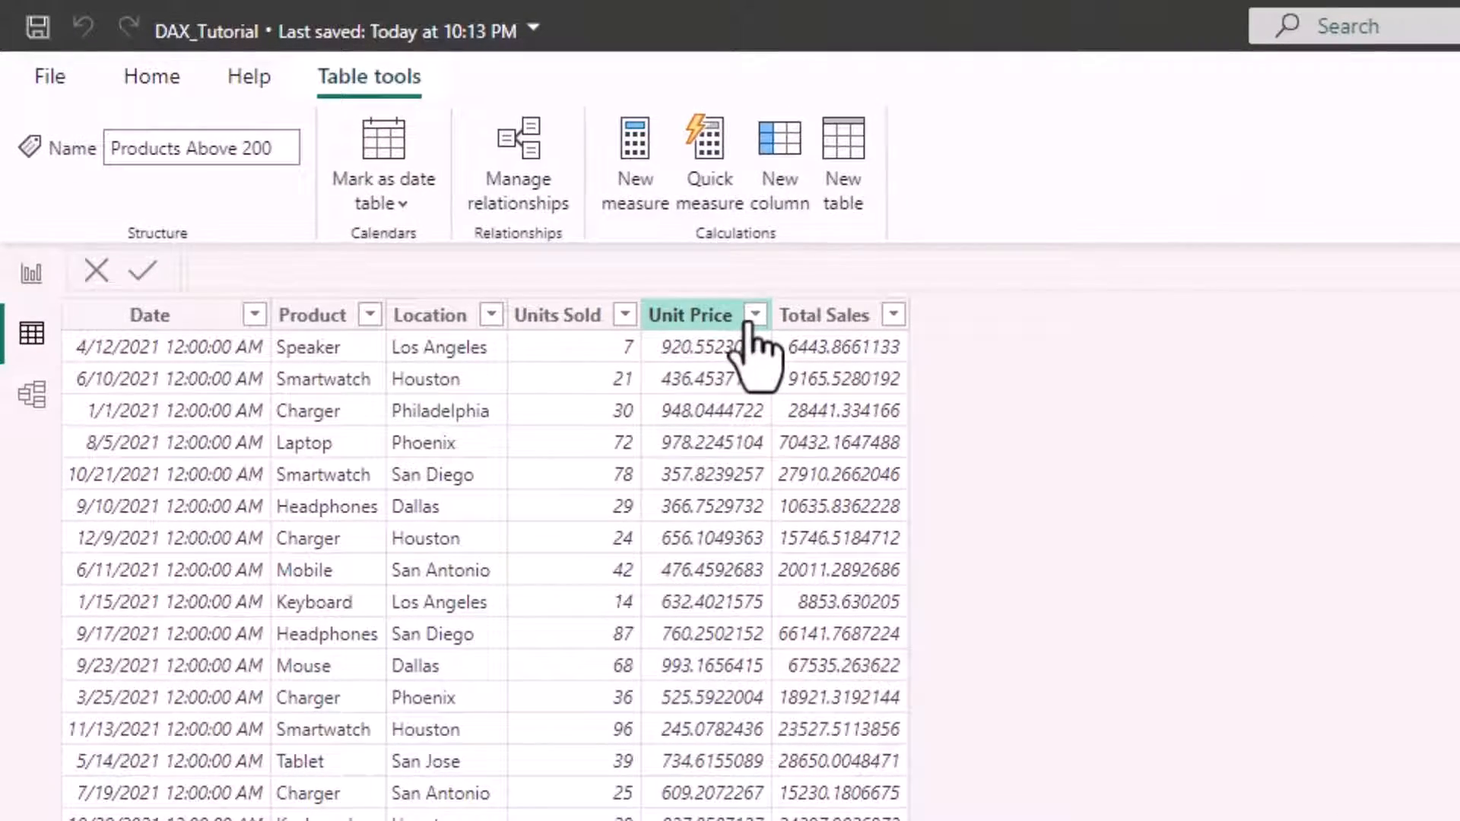
left_click(754, 318)
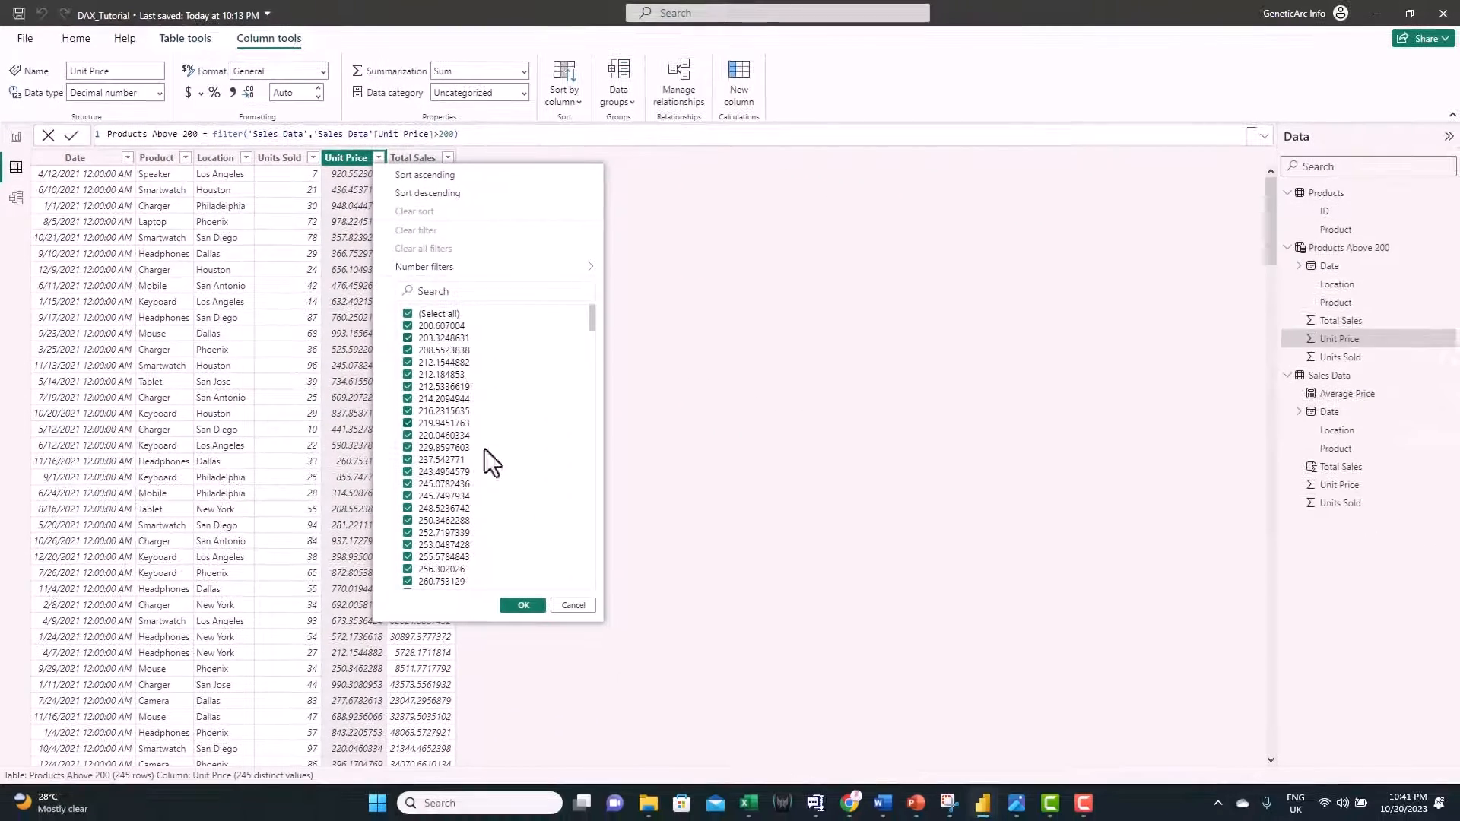
left_click(576, 606)
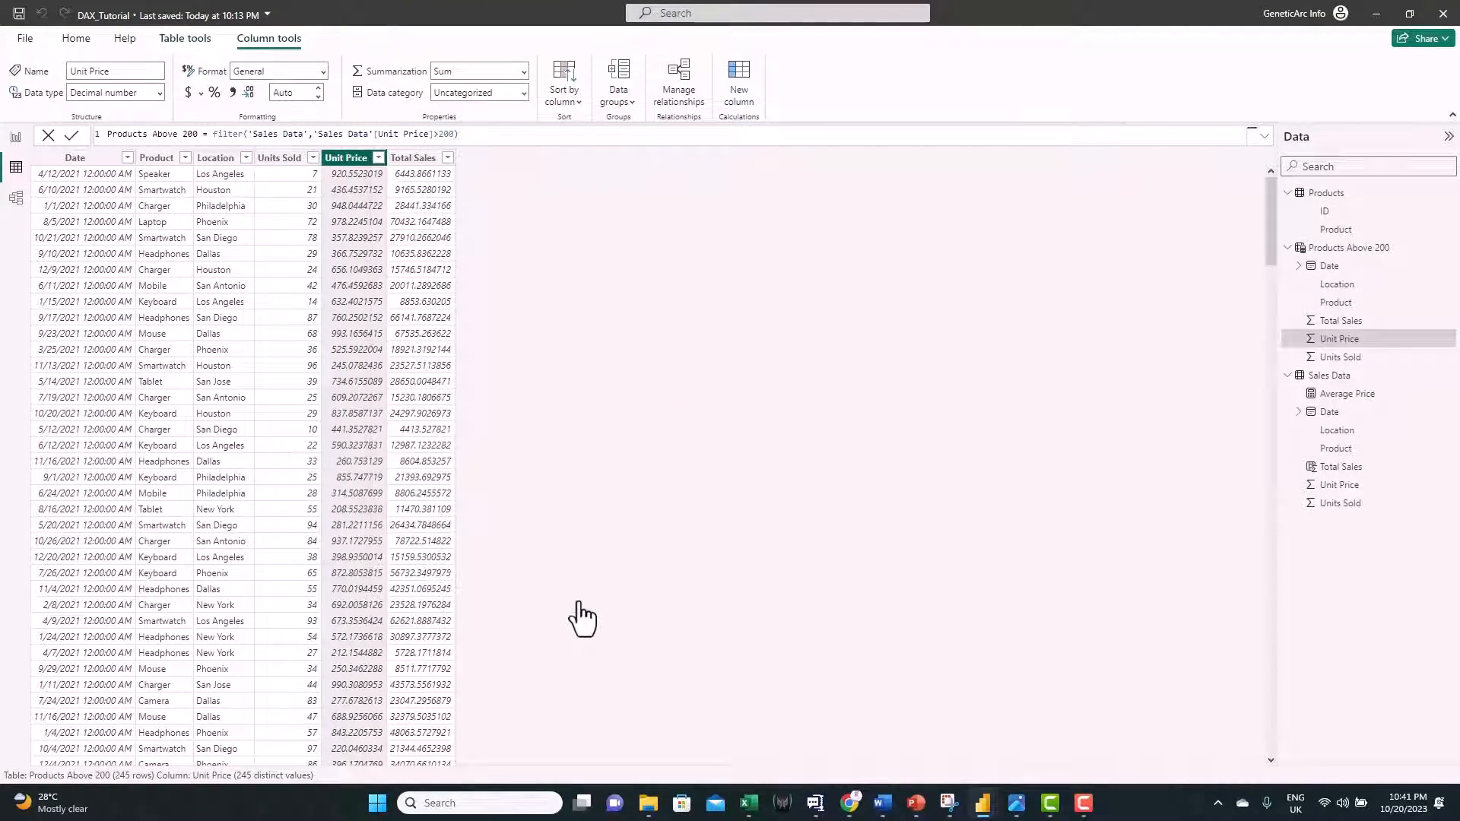
left_click(1336, 376)
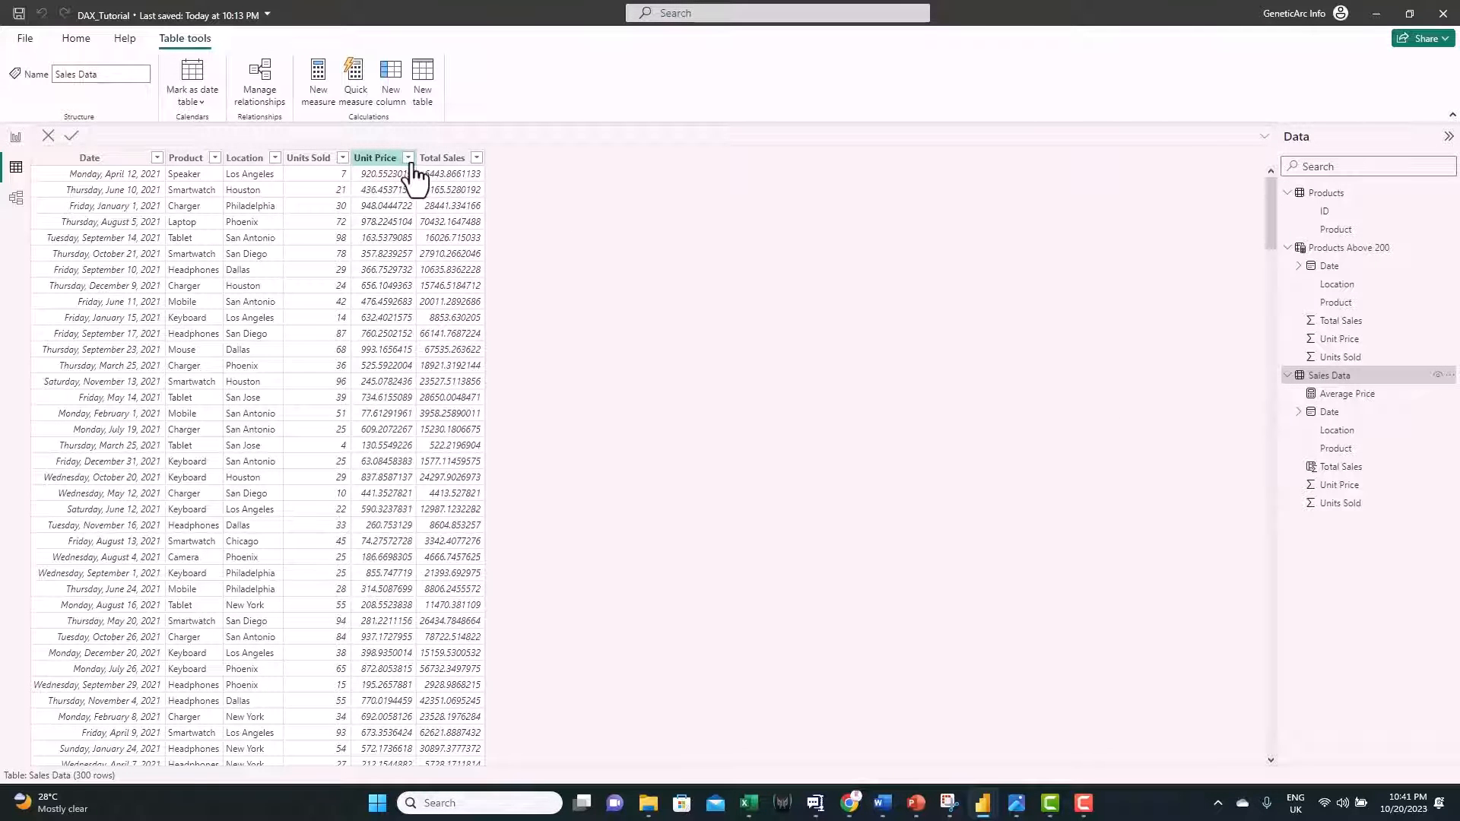
left_click(409, 158)
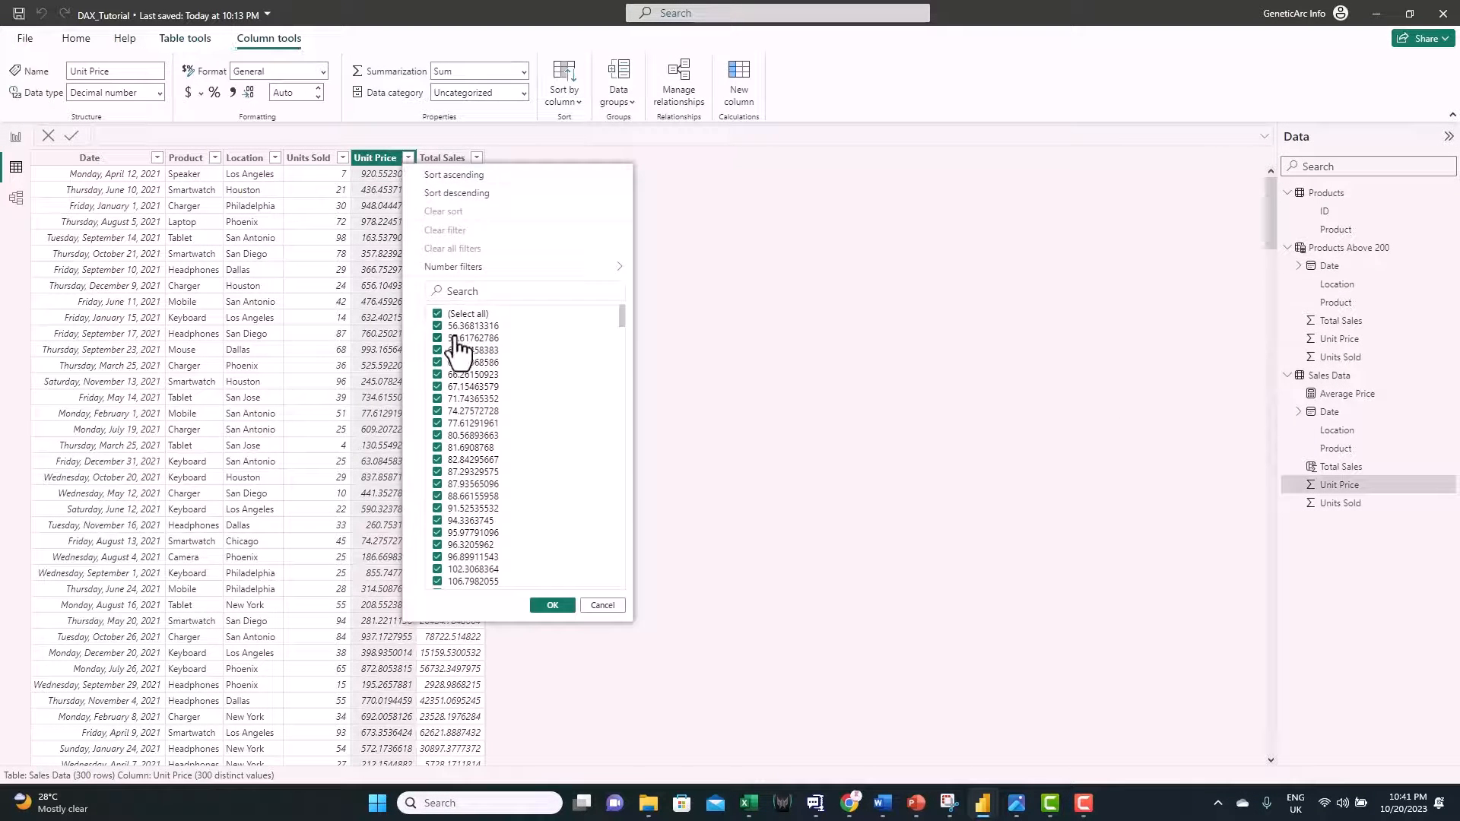
left_click(602, 606)
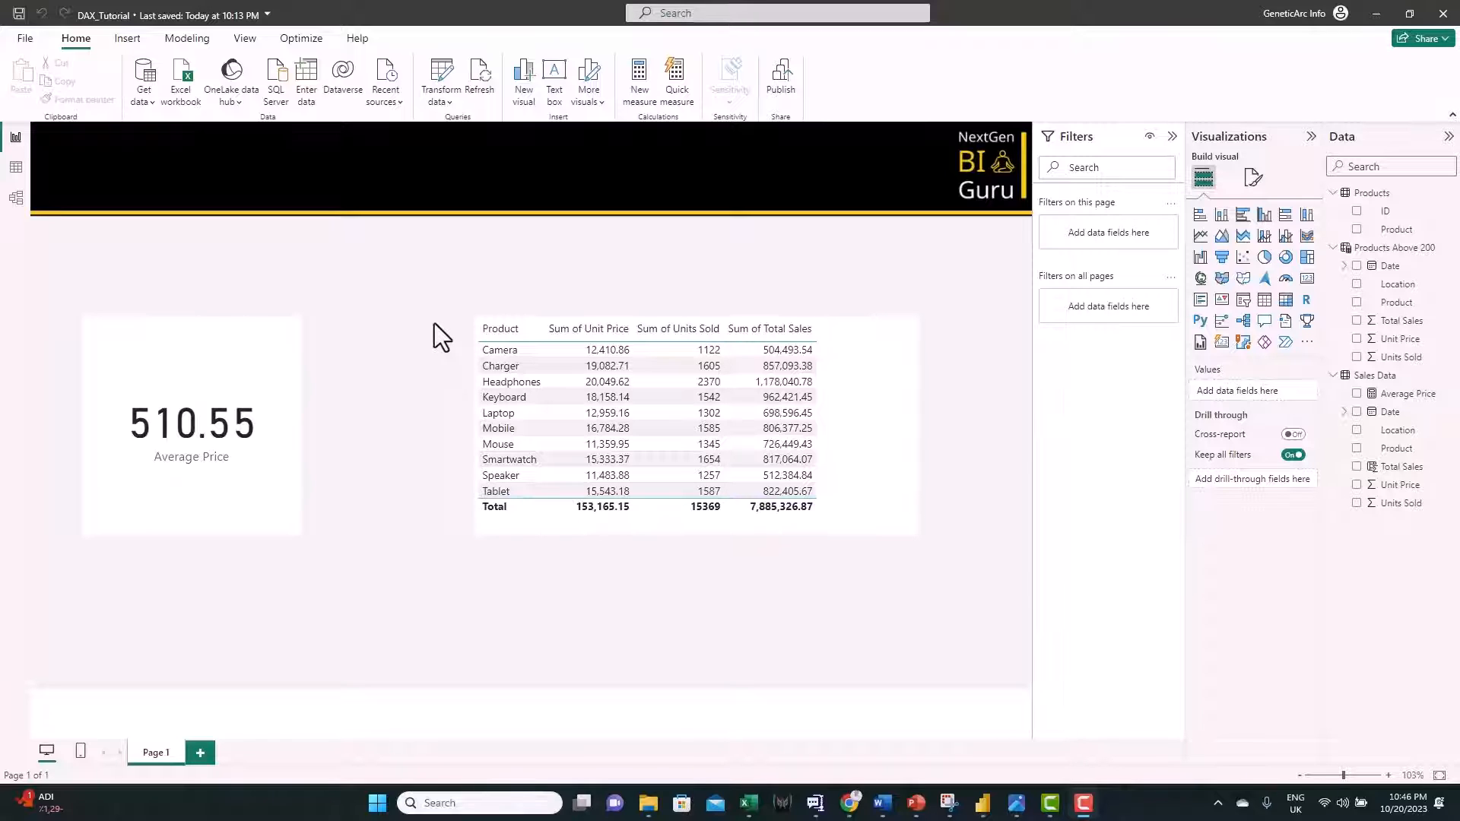
Start a calculated table named Laptops in Dallas with a FILTER function over the 'Sales Data' table
left_click(187, 38)
left_click(195, 72)
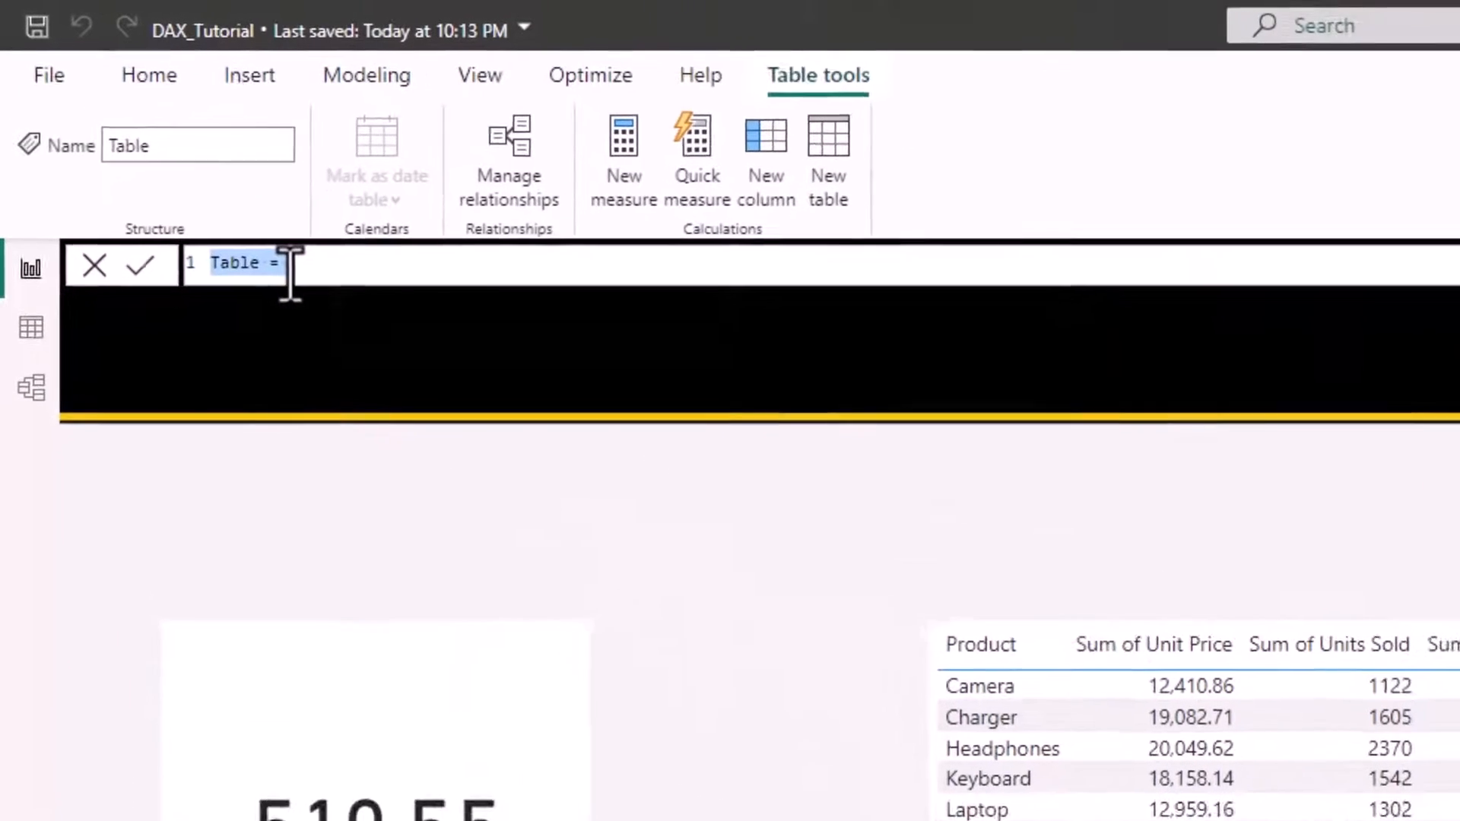
type("Laptops in Dallas")
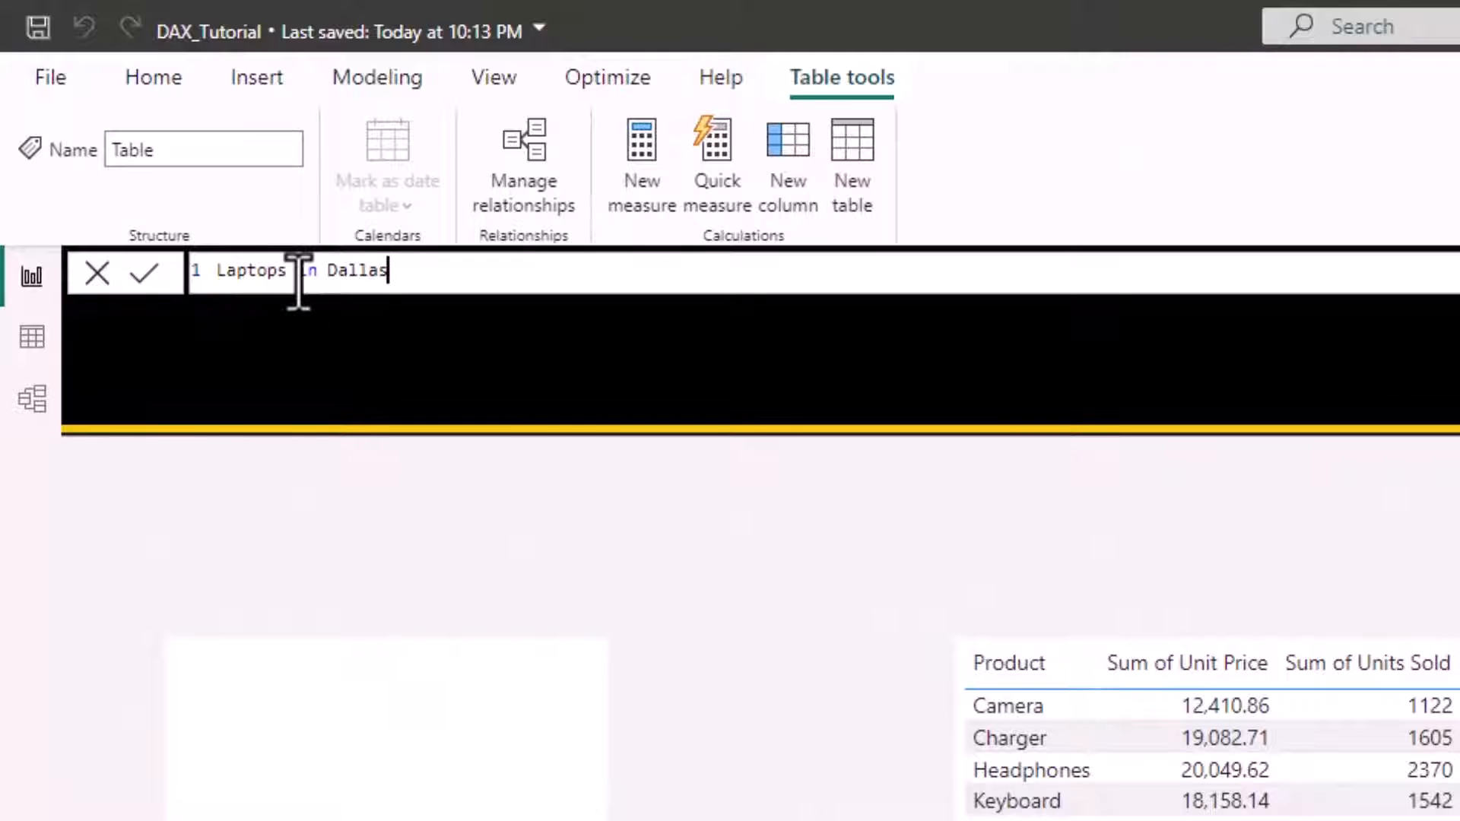
type("=FILTER(")
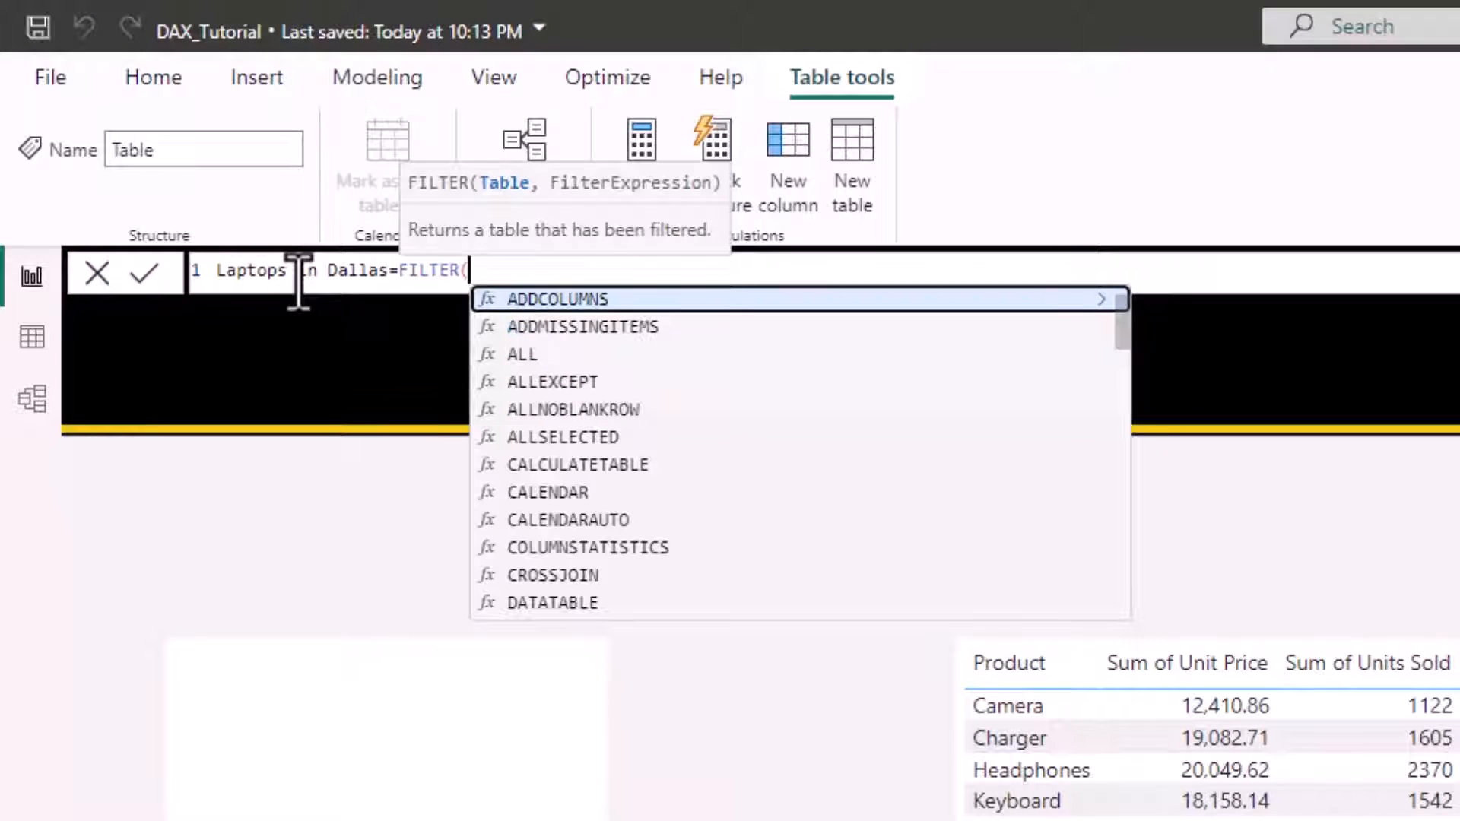
type("sal")
key("Tab")
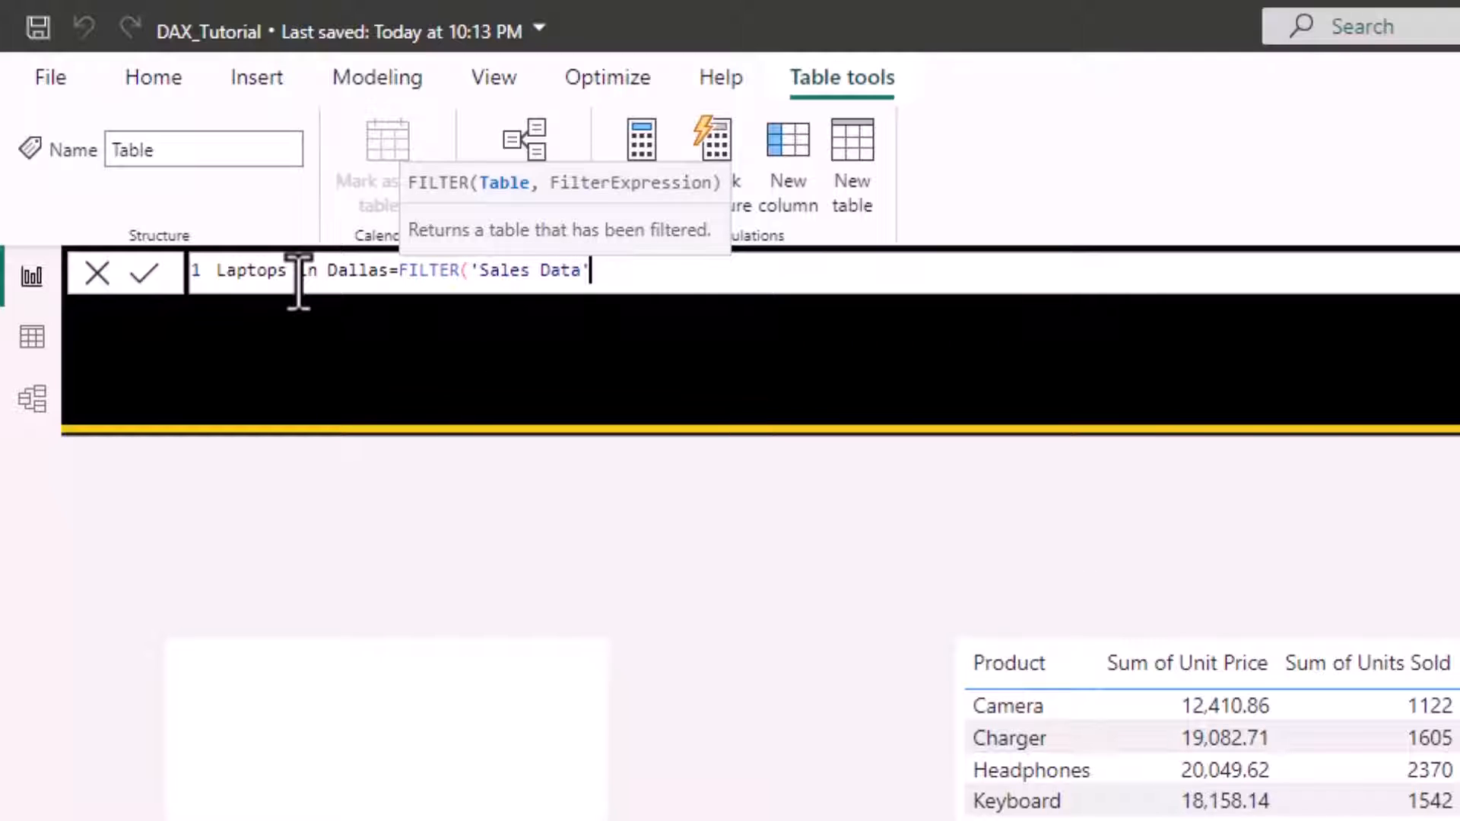
type(",")
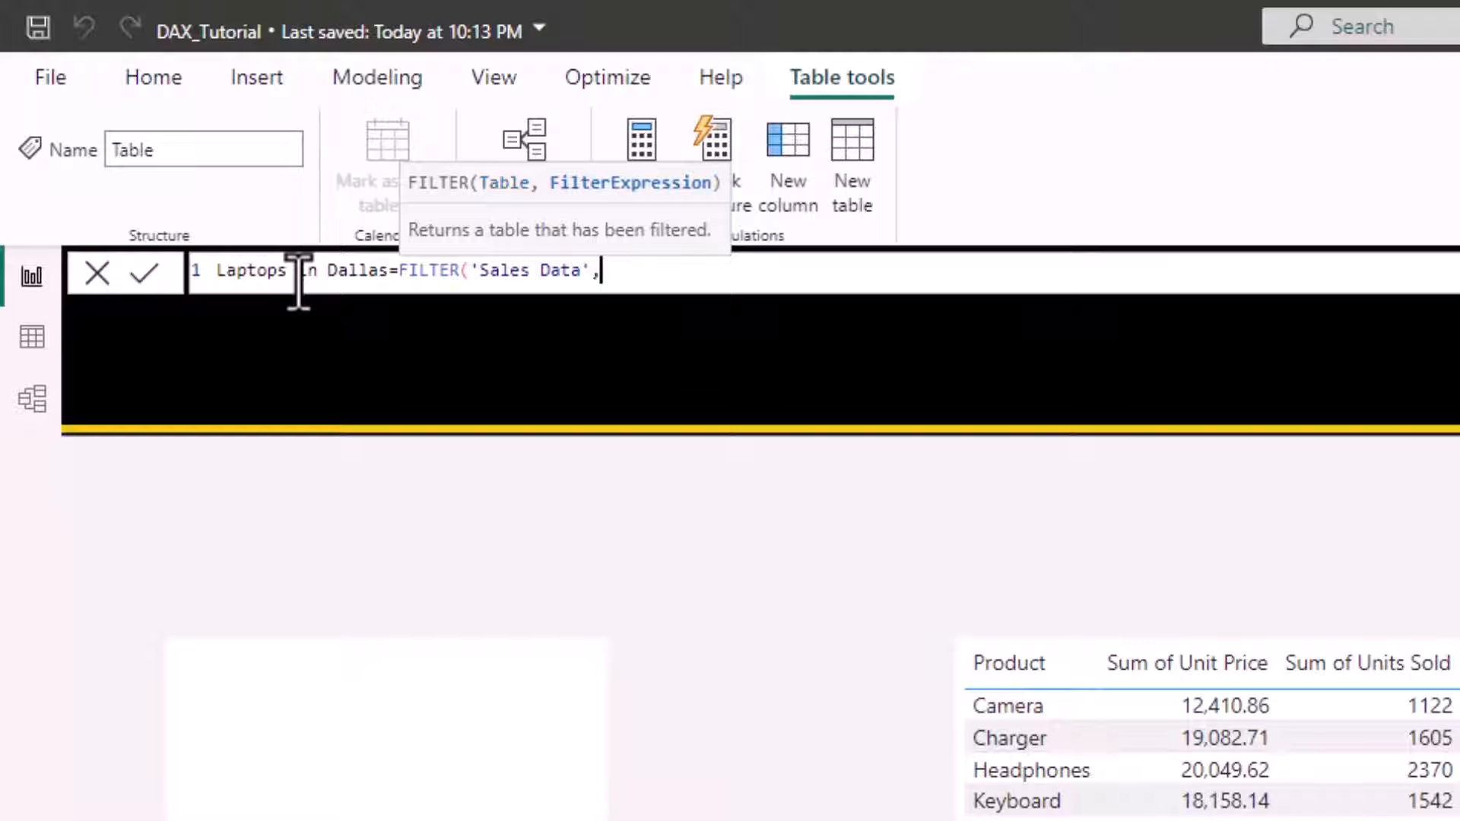
Complete the filter with 'Sales Data'[Product]="Laptop" && 'Sales Data'[Location]="Dallas", and view the resulting table's rows
type("pro")
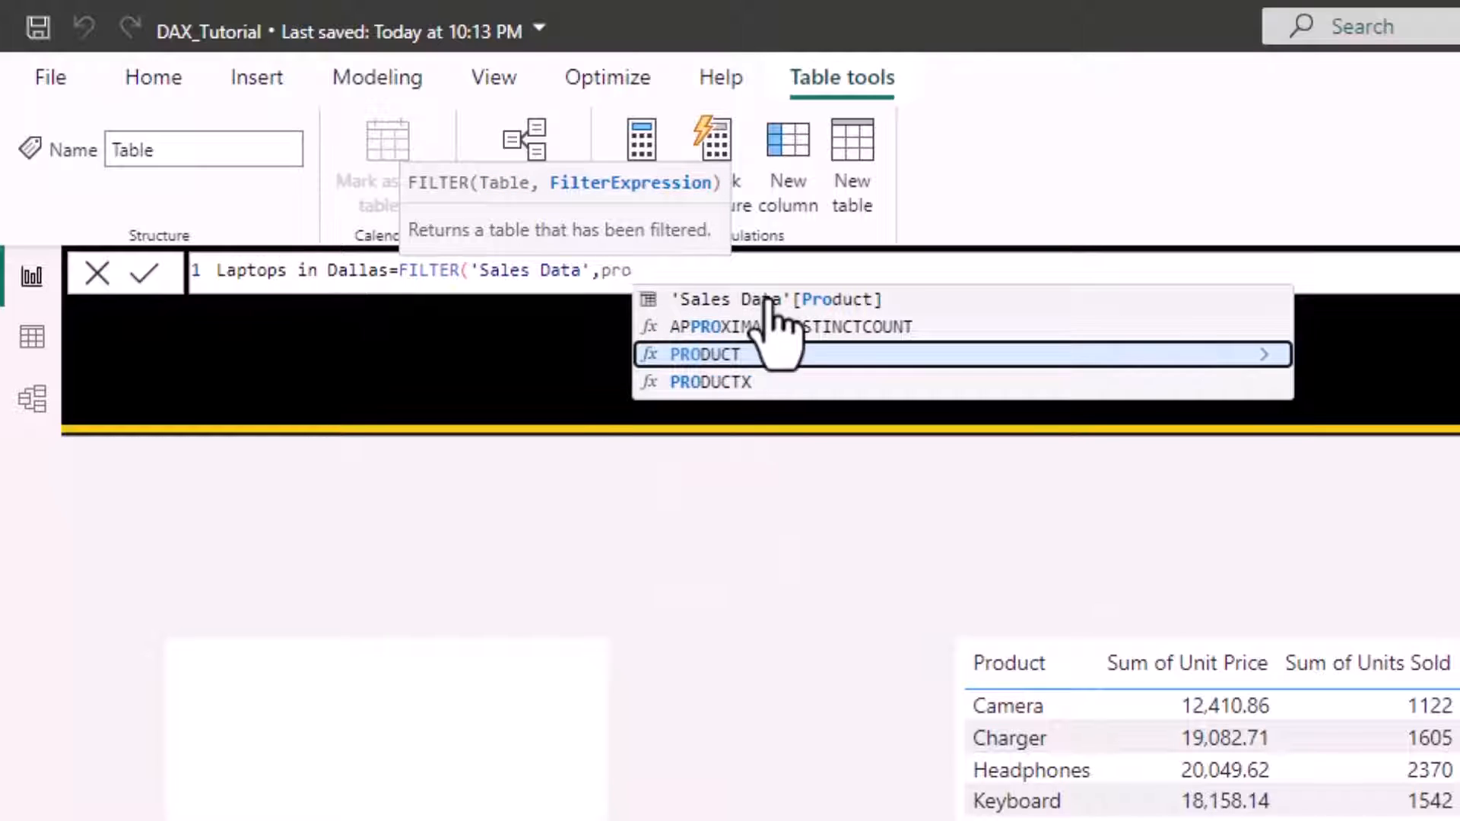
left_click(772, 300)
type("=")
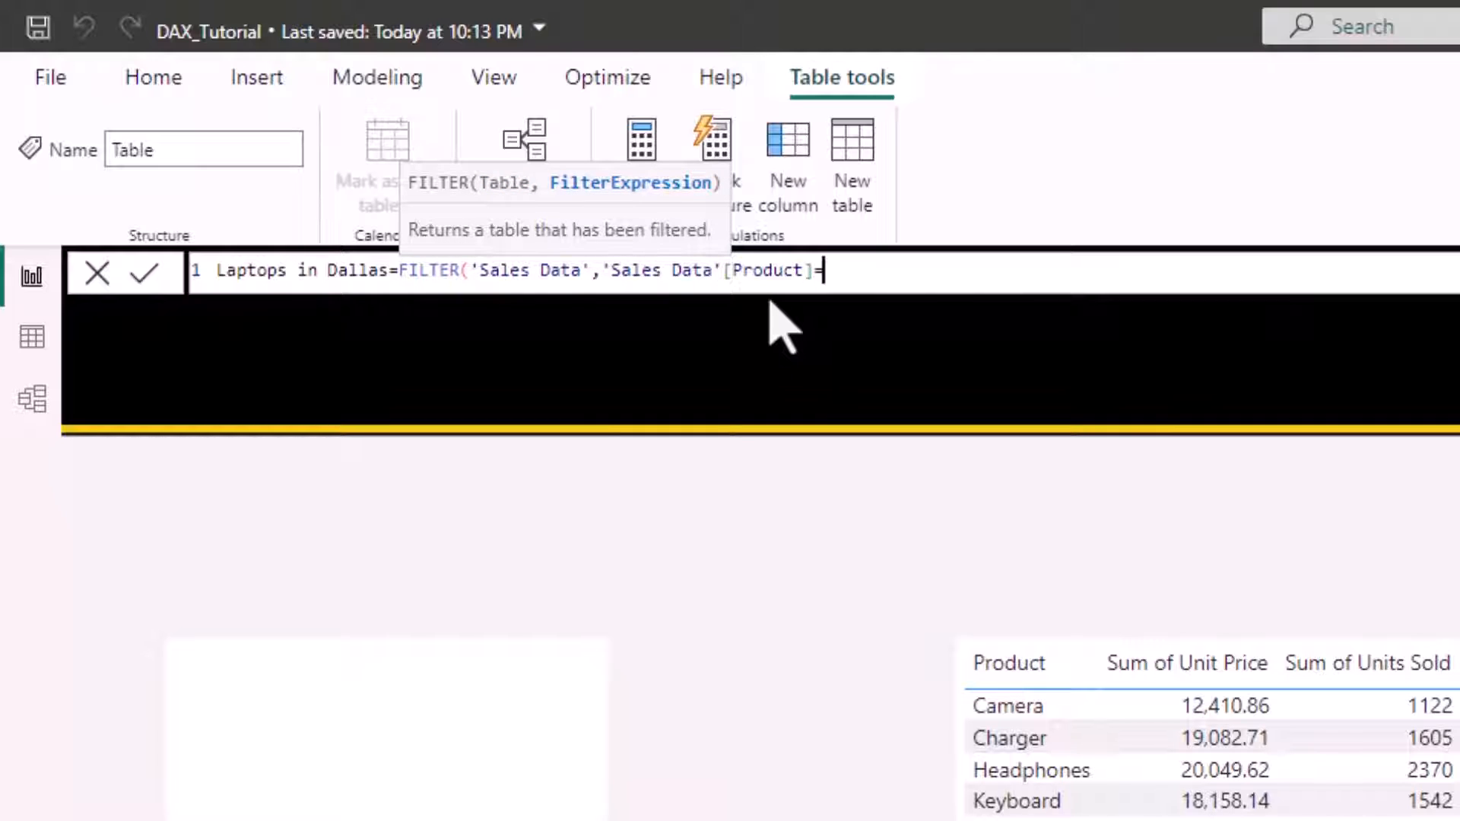
type("\"Laptop\"")
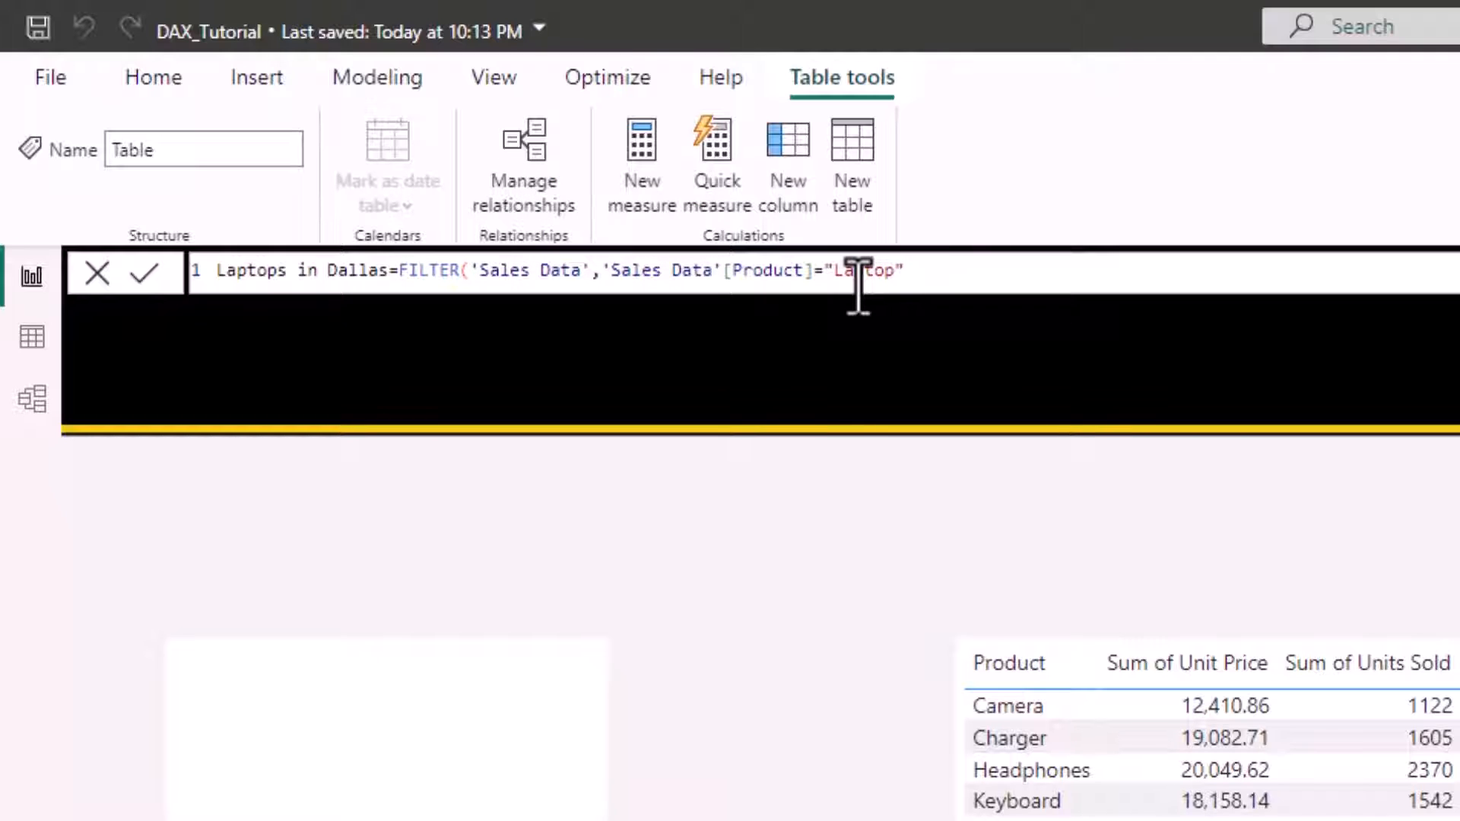
type(" && loc")
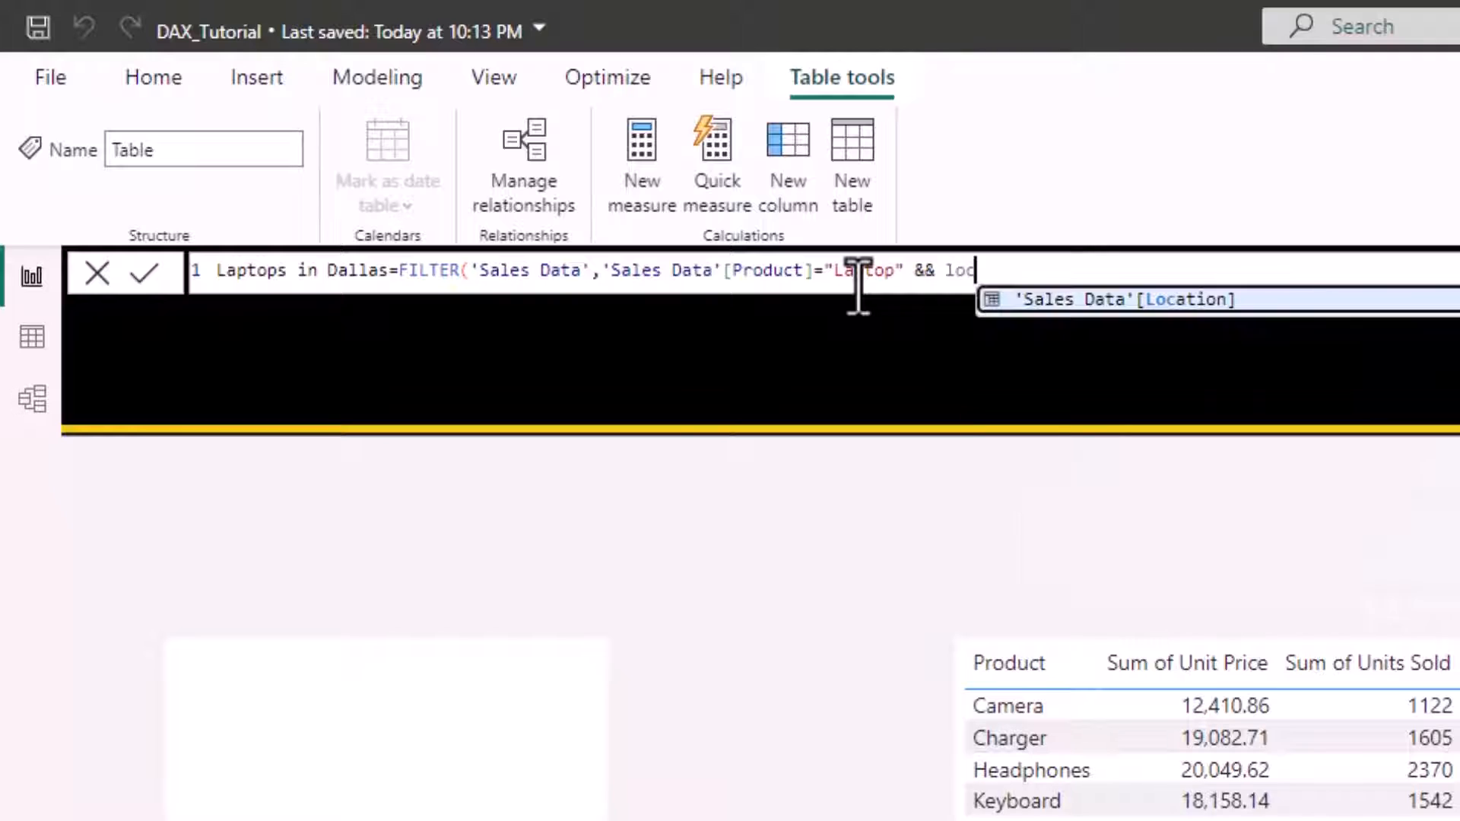
left_click(1073, 310)
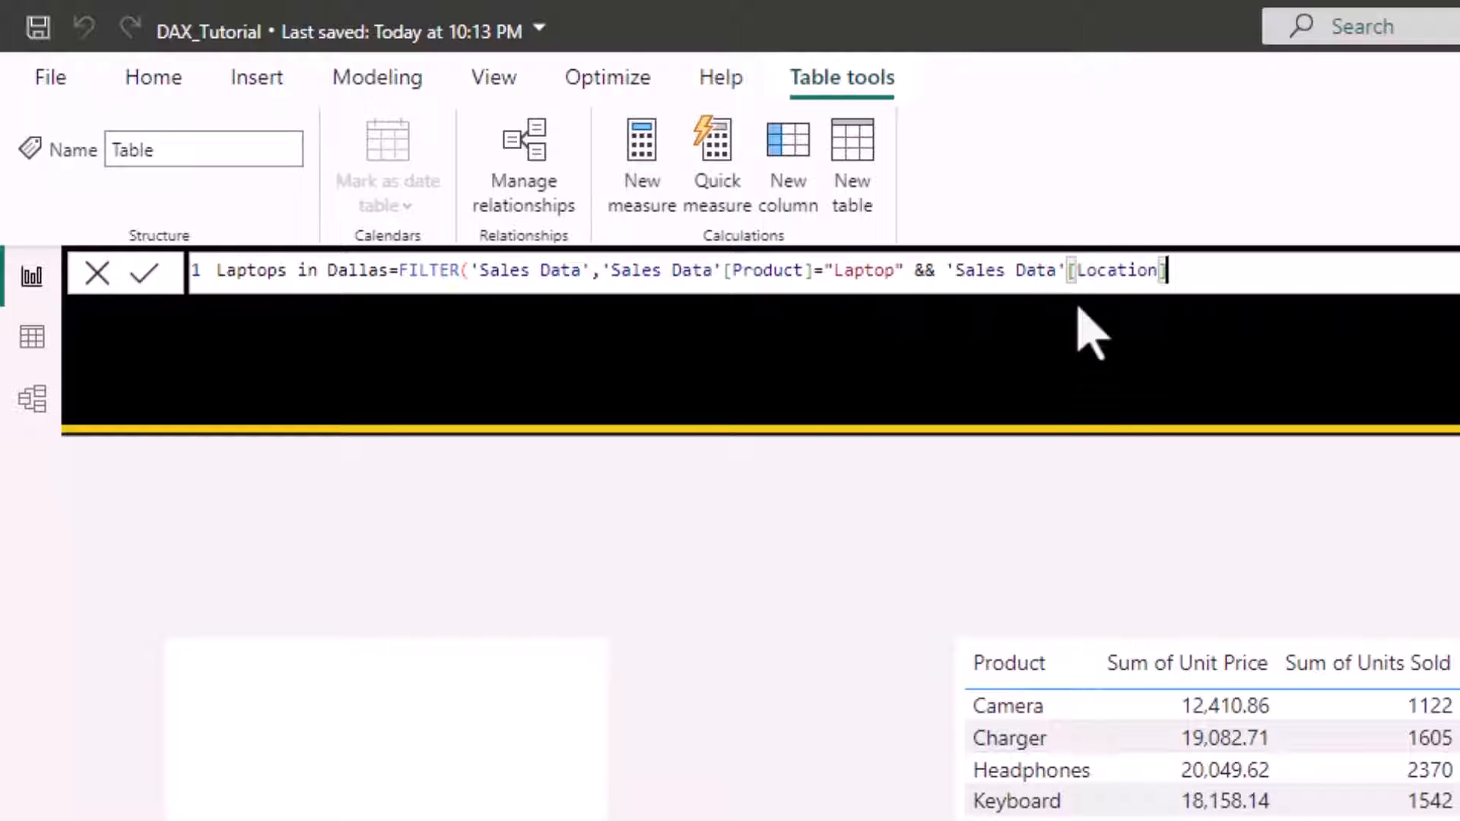
type("=\"Dallas\")")
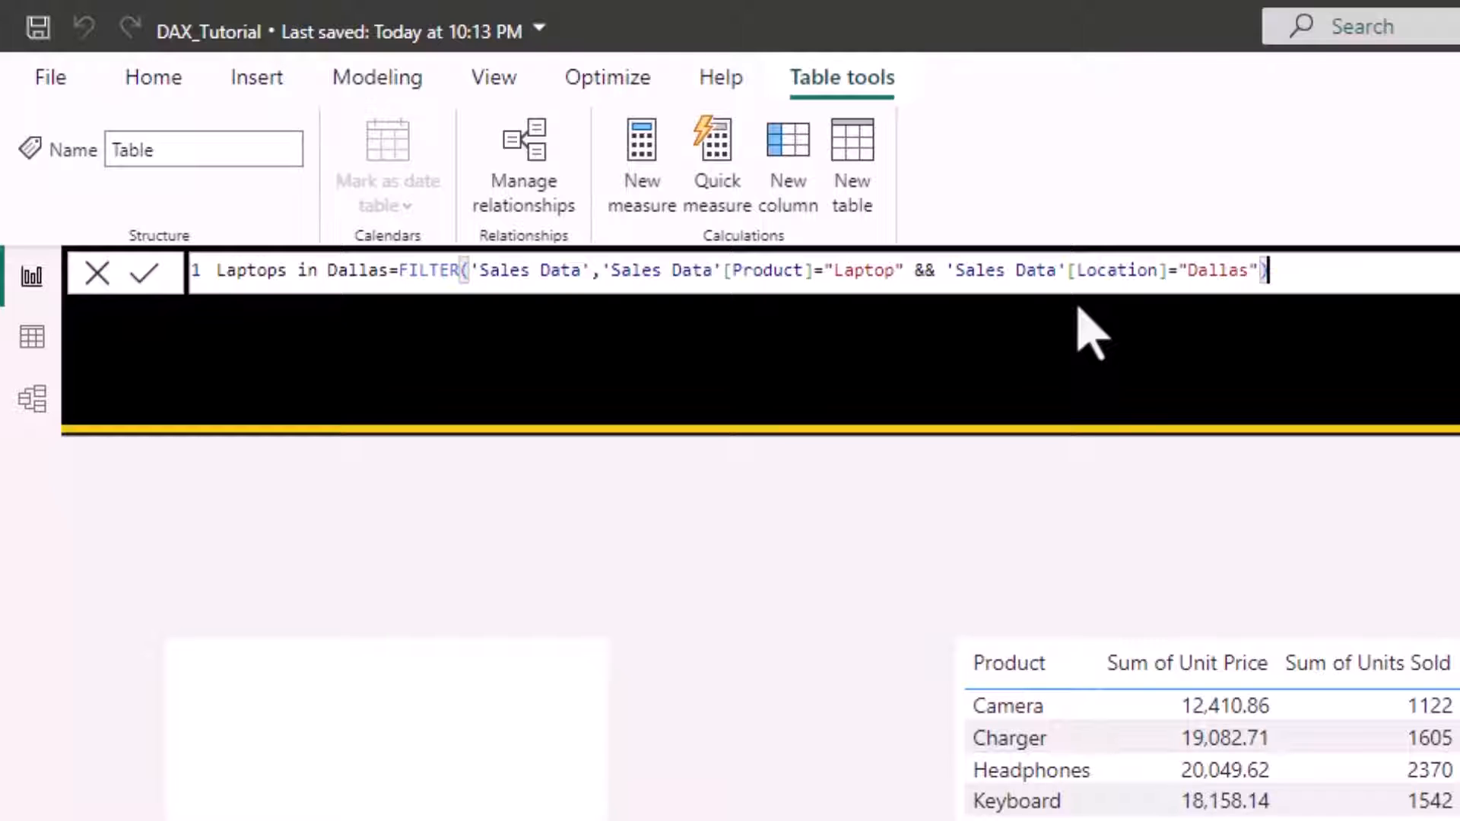
key("Return")
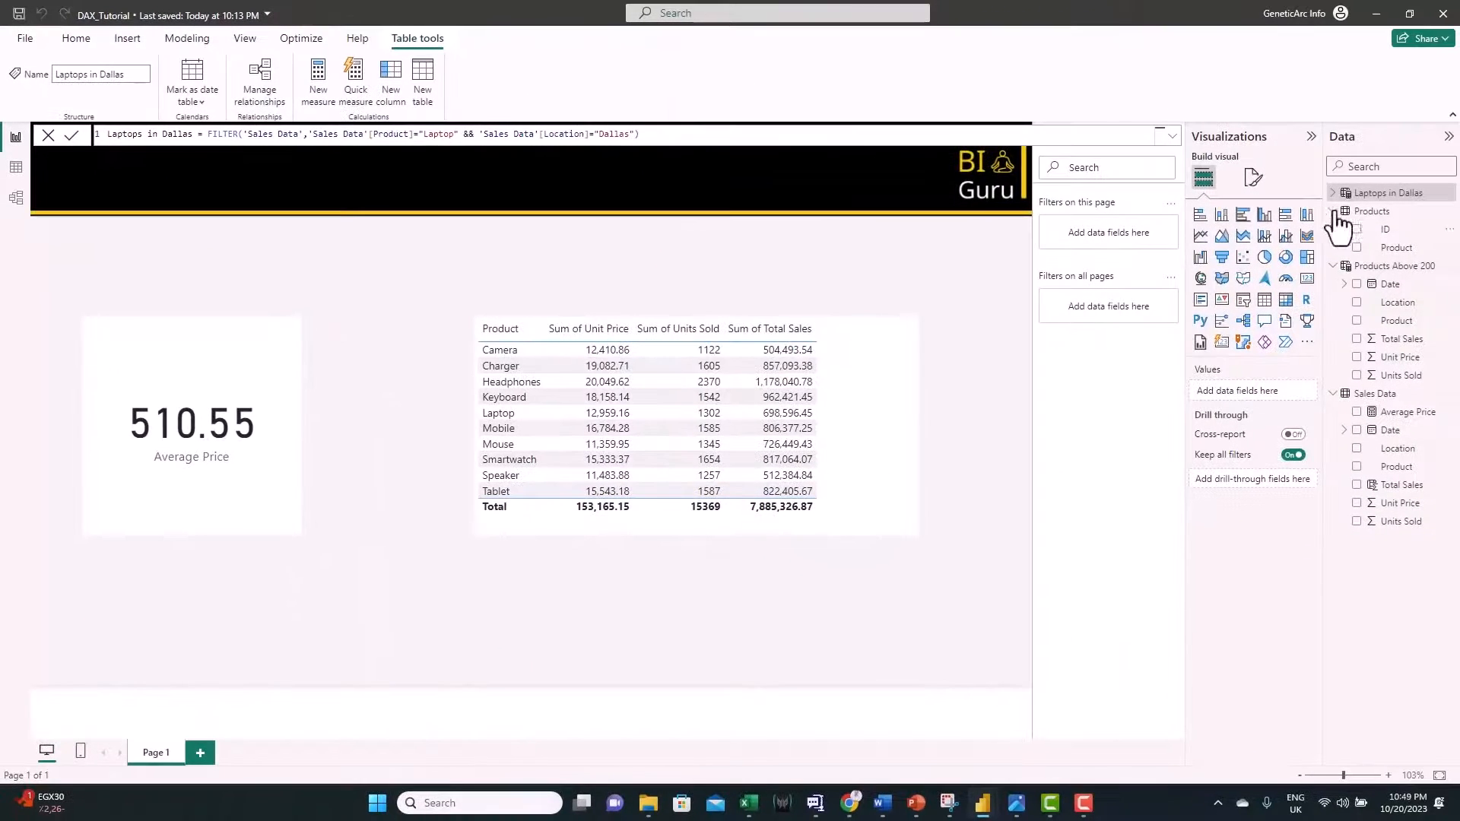
left_click(16, 168)
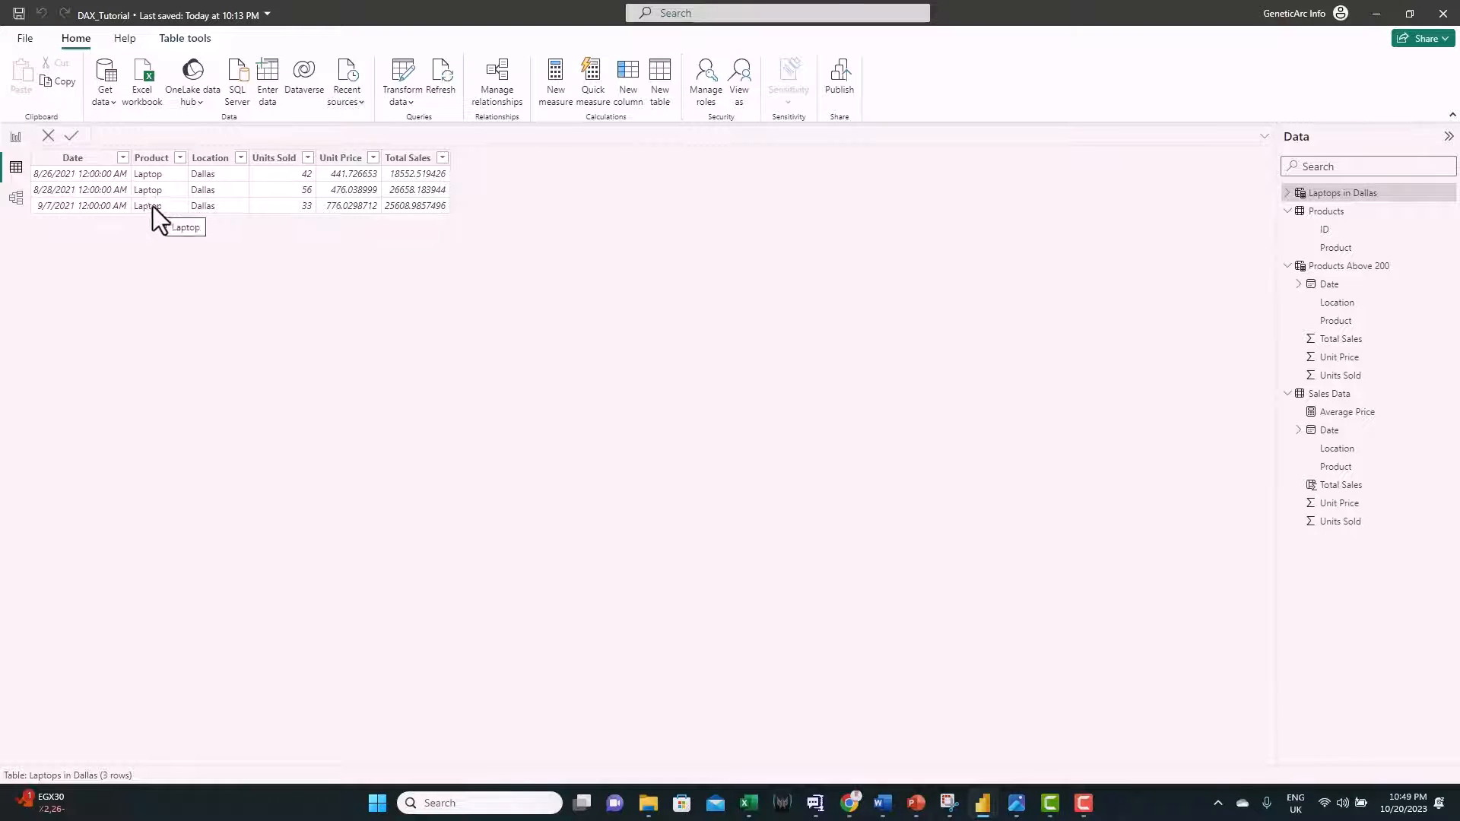
Back in the report view, add a calculated column to the Products table with the formula Type="Electronics"
left_click(16, 137)
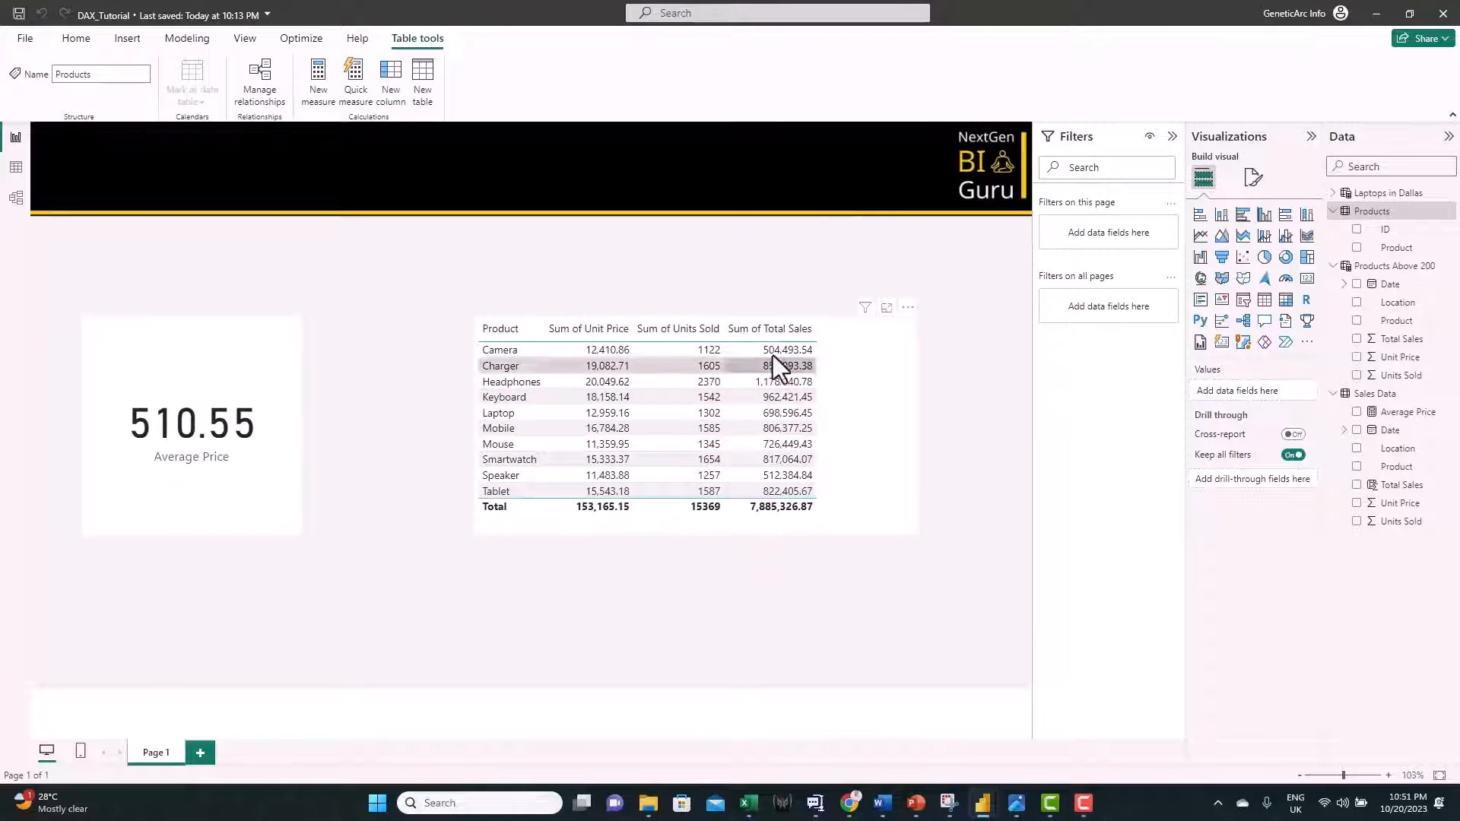
right_click(1365, 213)
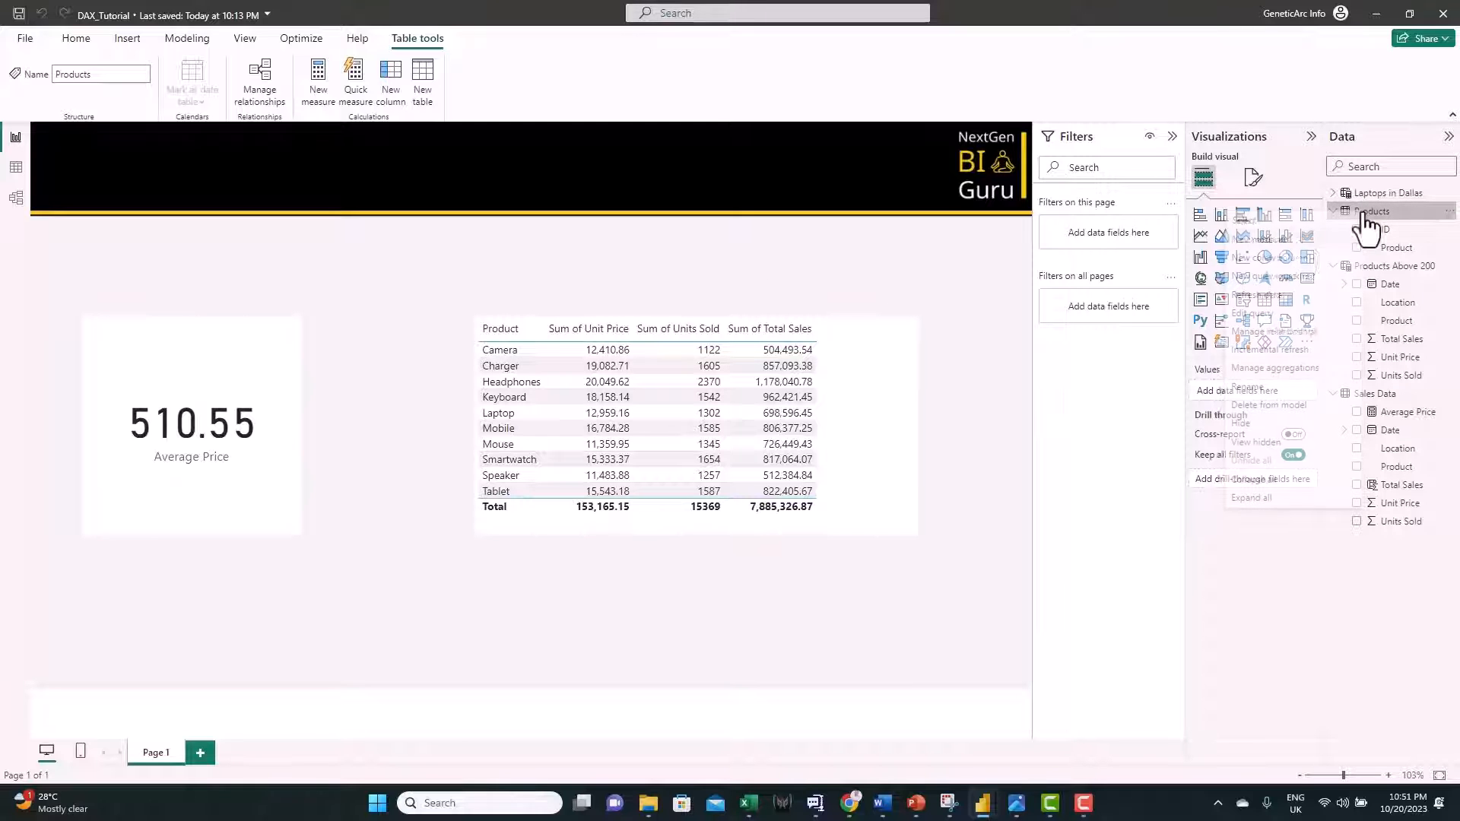
left_click(1293, 258)
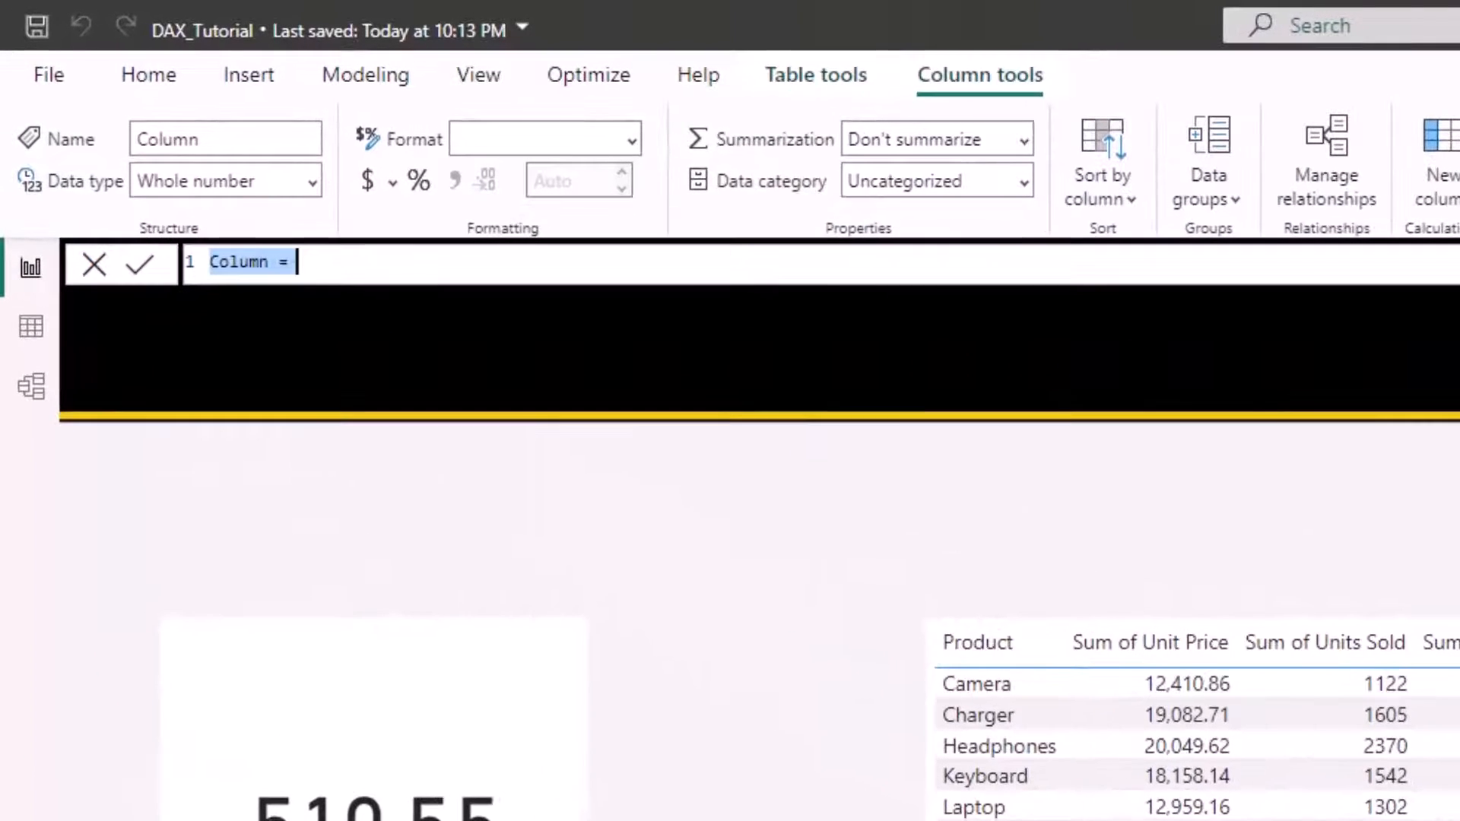
type("Type")
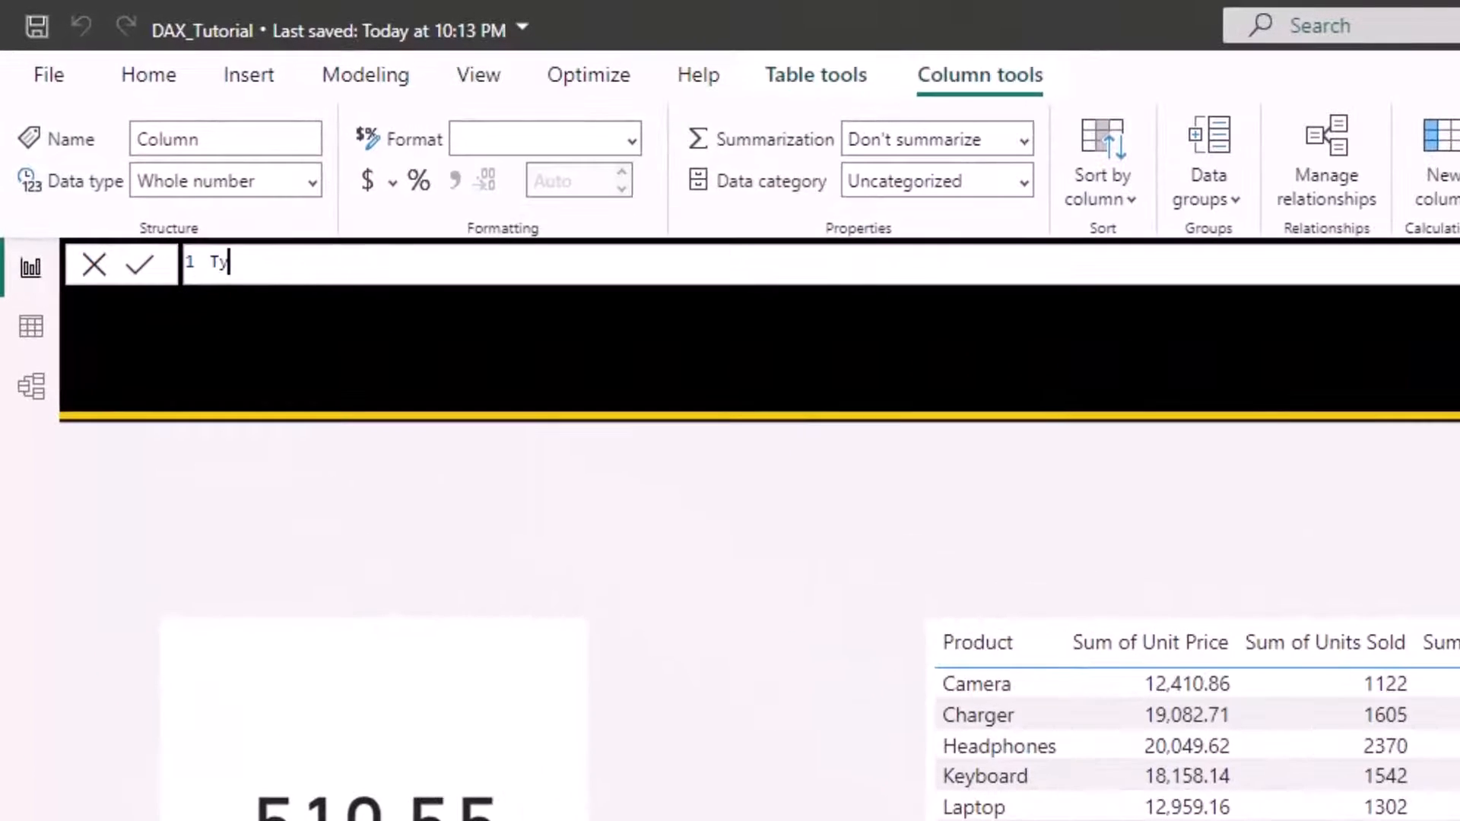
type("=\"Electronics\"")
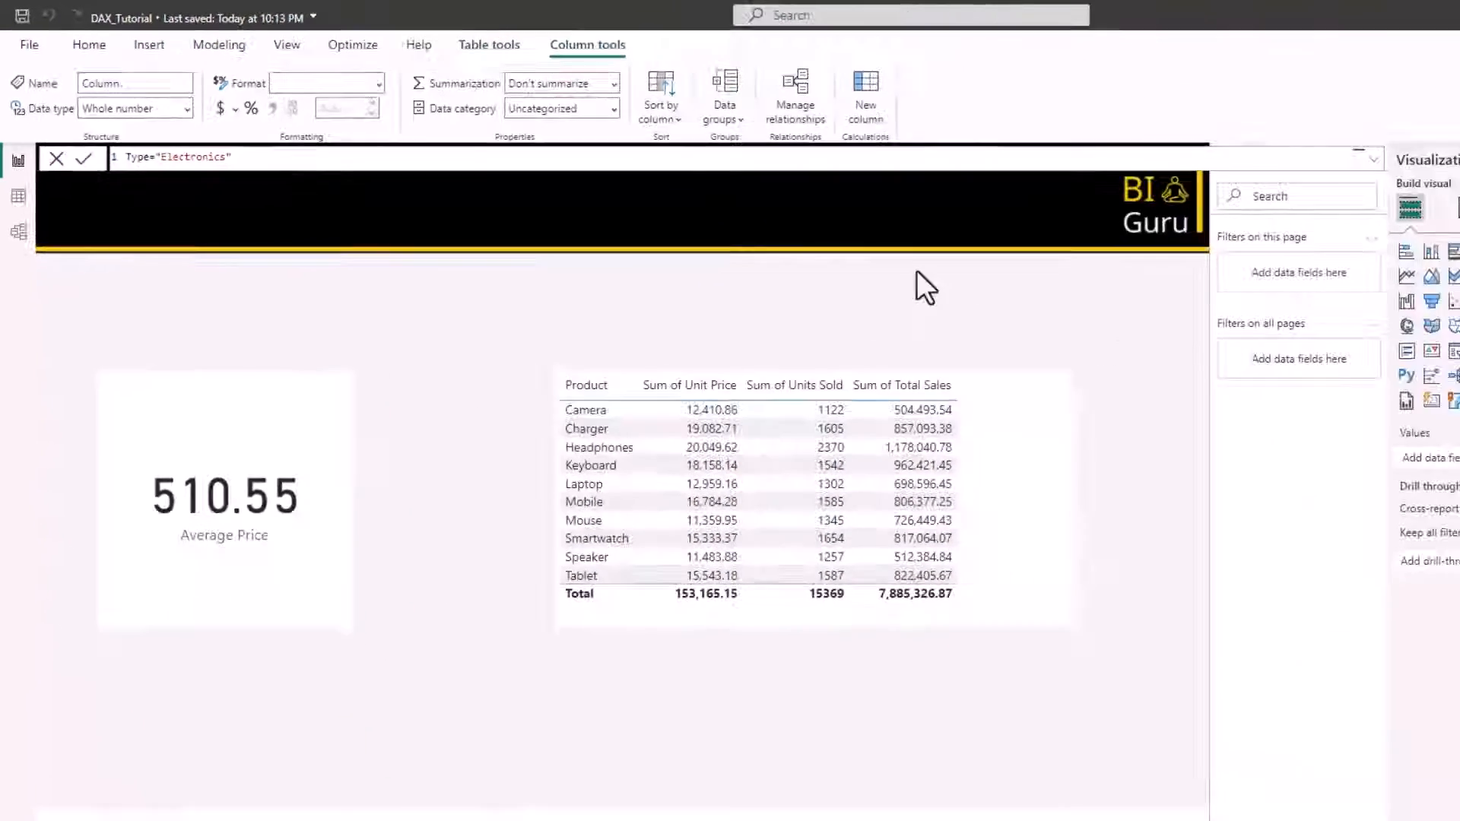
key("Return")
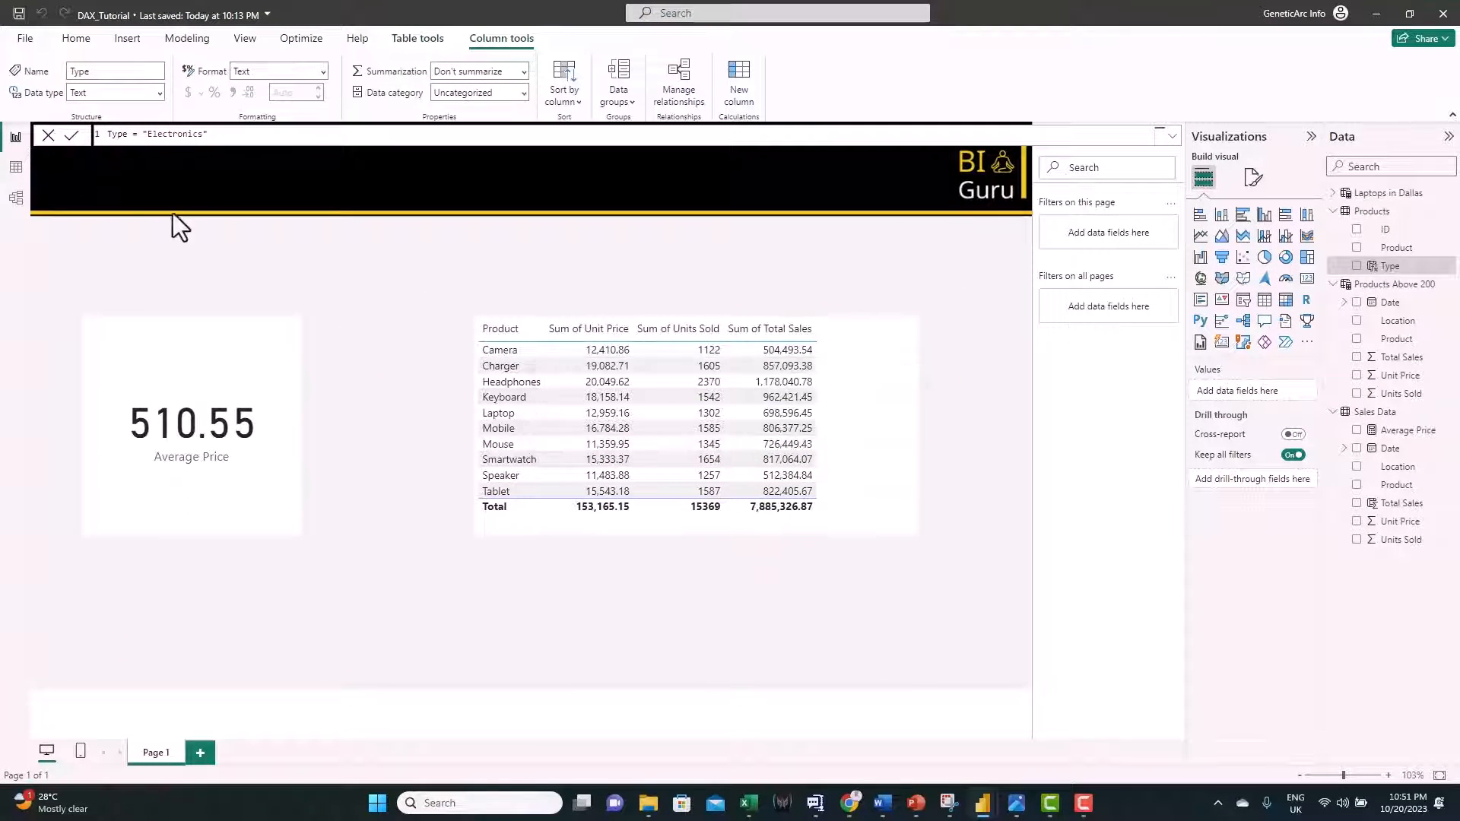
Examine the Type column in the Products rows, inspect the Sales Data rows, and return to the report
left_click(15, 169)
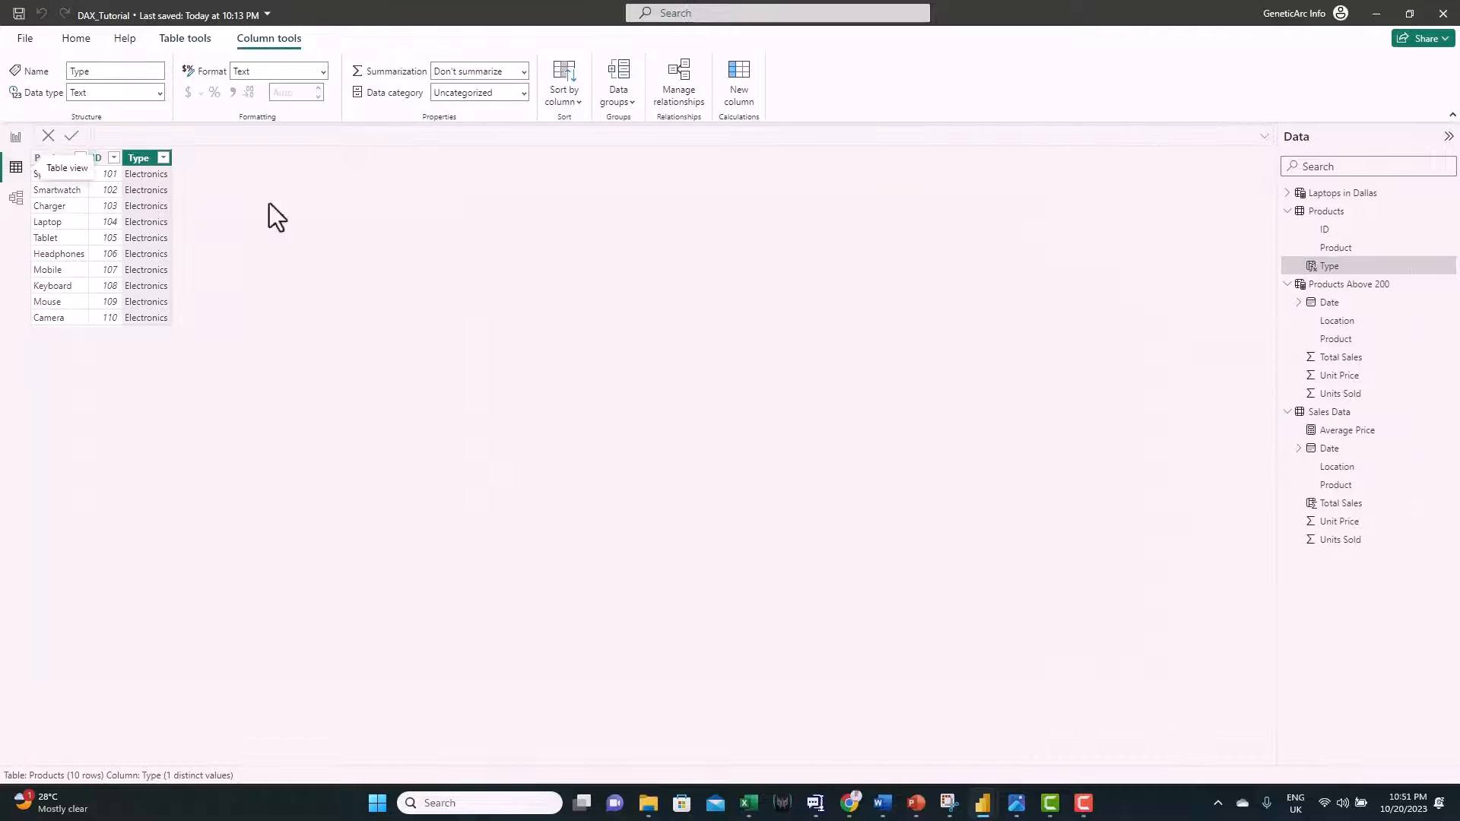
left_click(1336, 213)
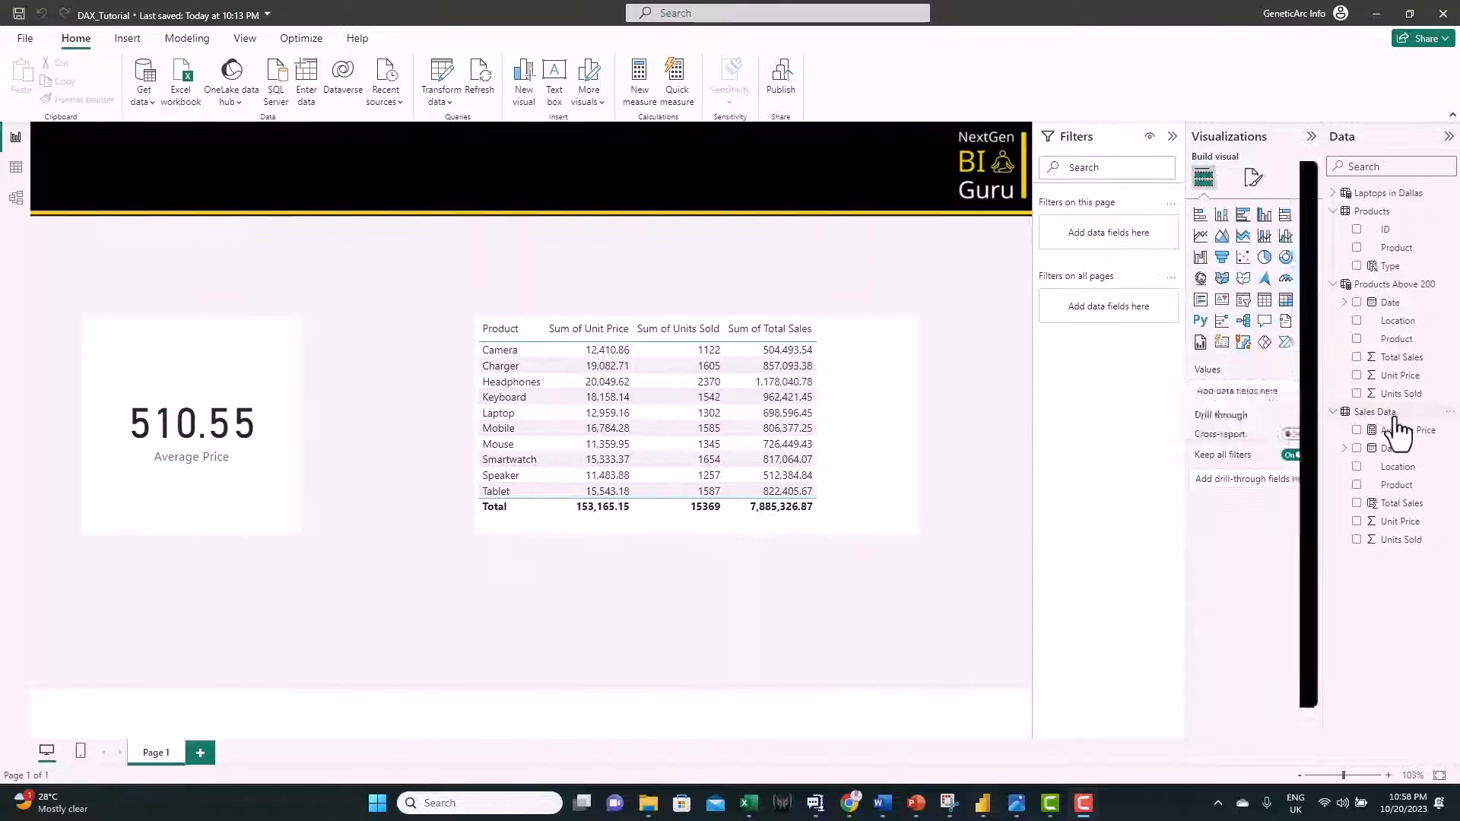
left_click(1395, 415)
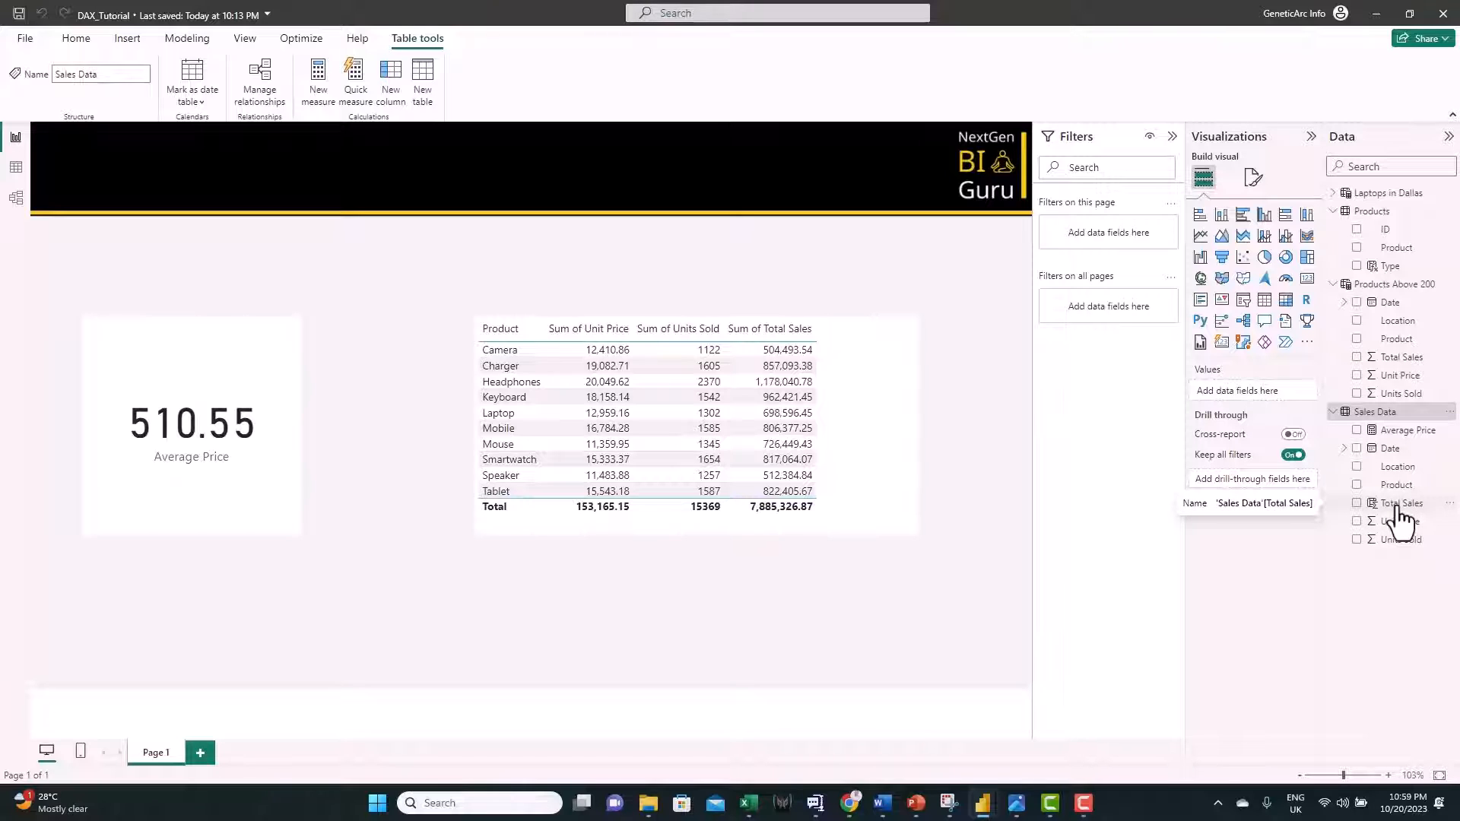
left_click(16, 170)
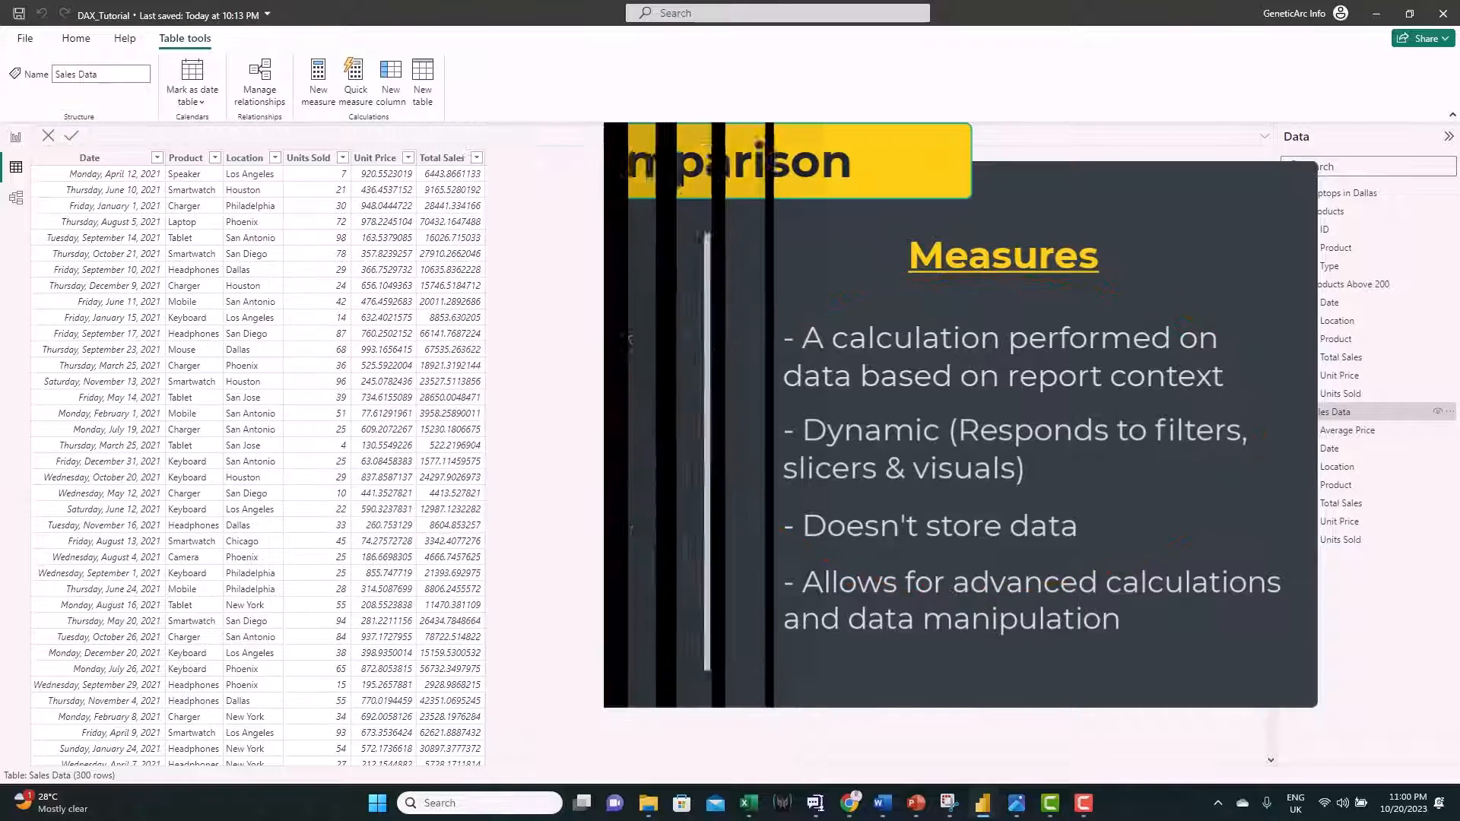
left_click(16, 139)
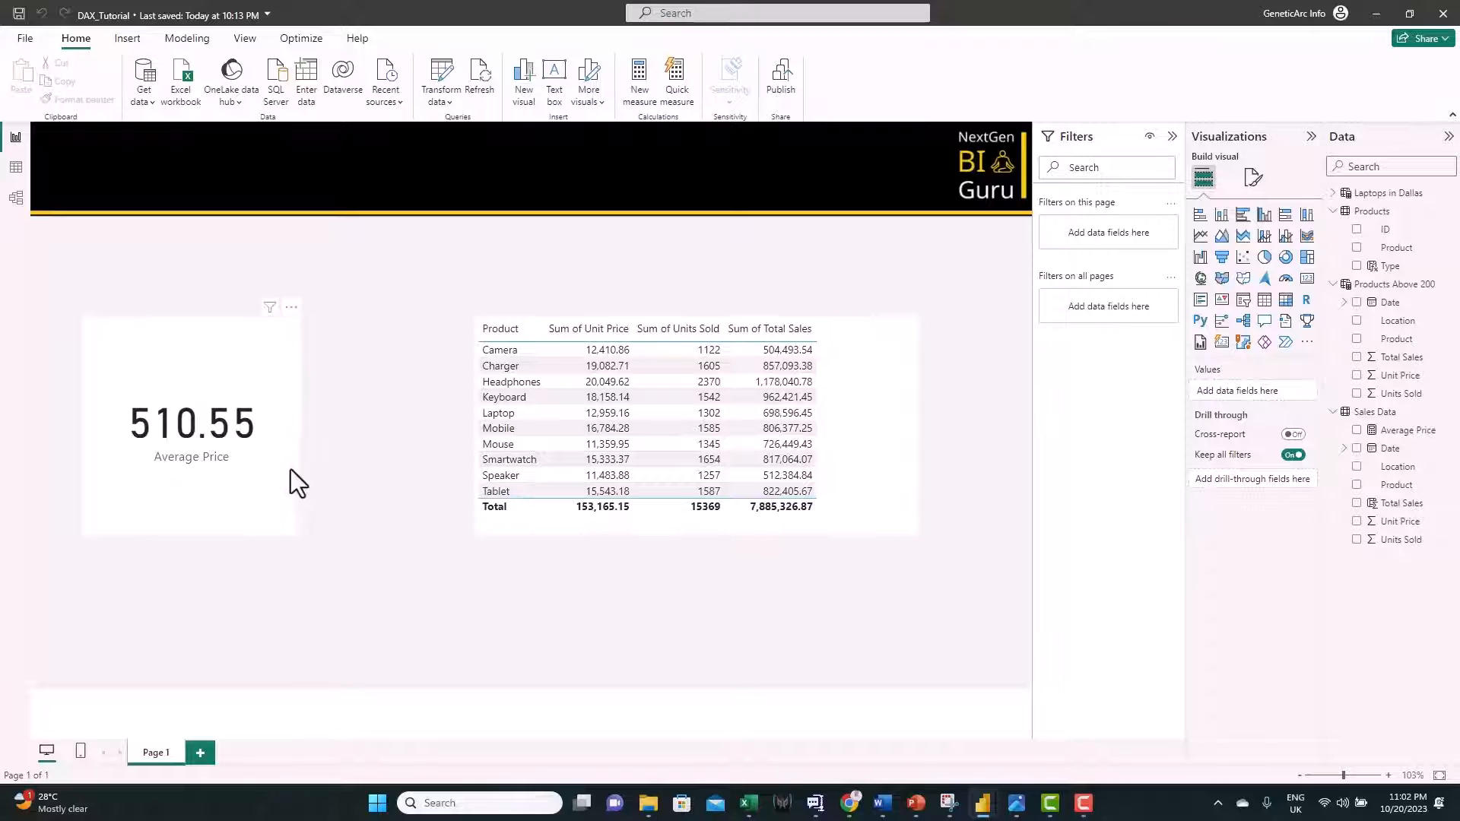
Add Location from Sales Data as a filter on the Average Price card and restrict it to Chicago
left_click(272, 487)
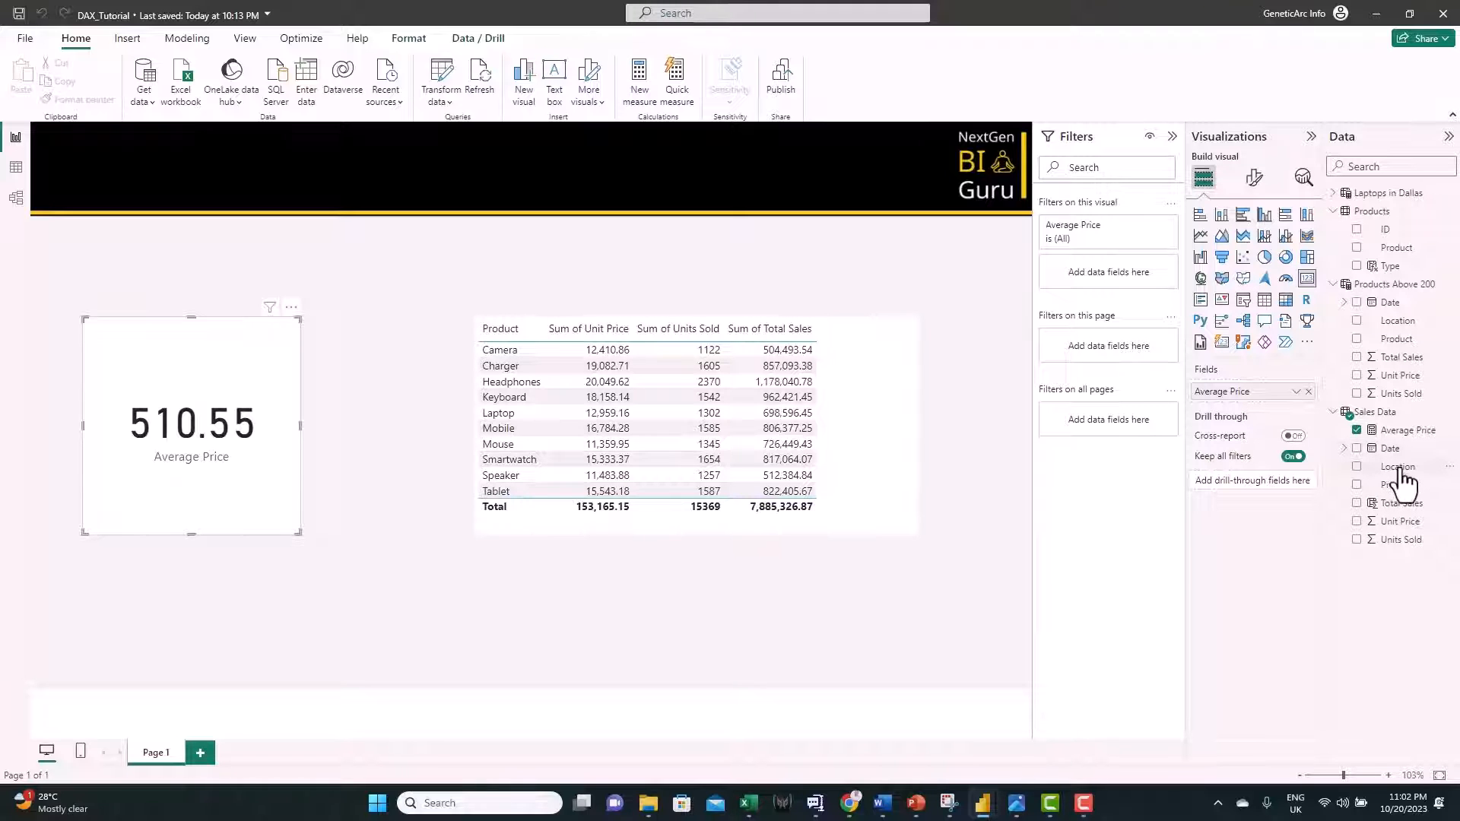
left_click_drag(1397, 466, 1126, 276)
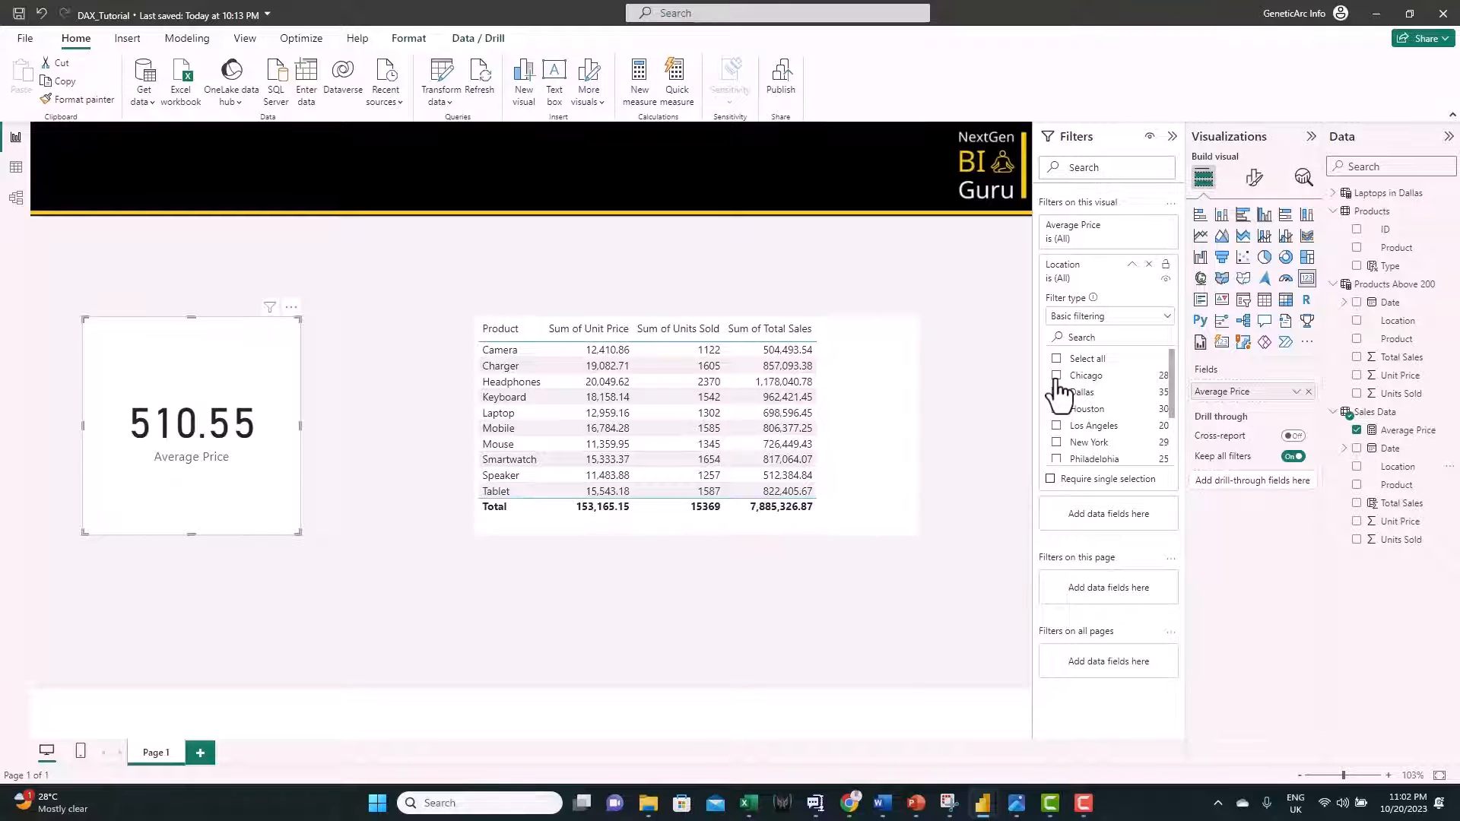
left_click(1056, 376)
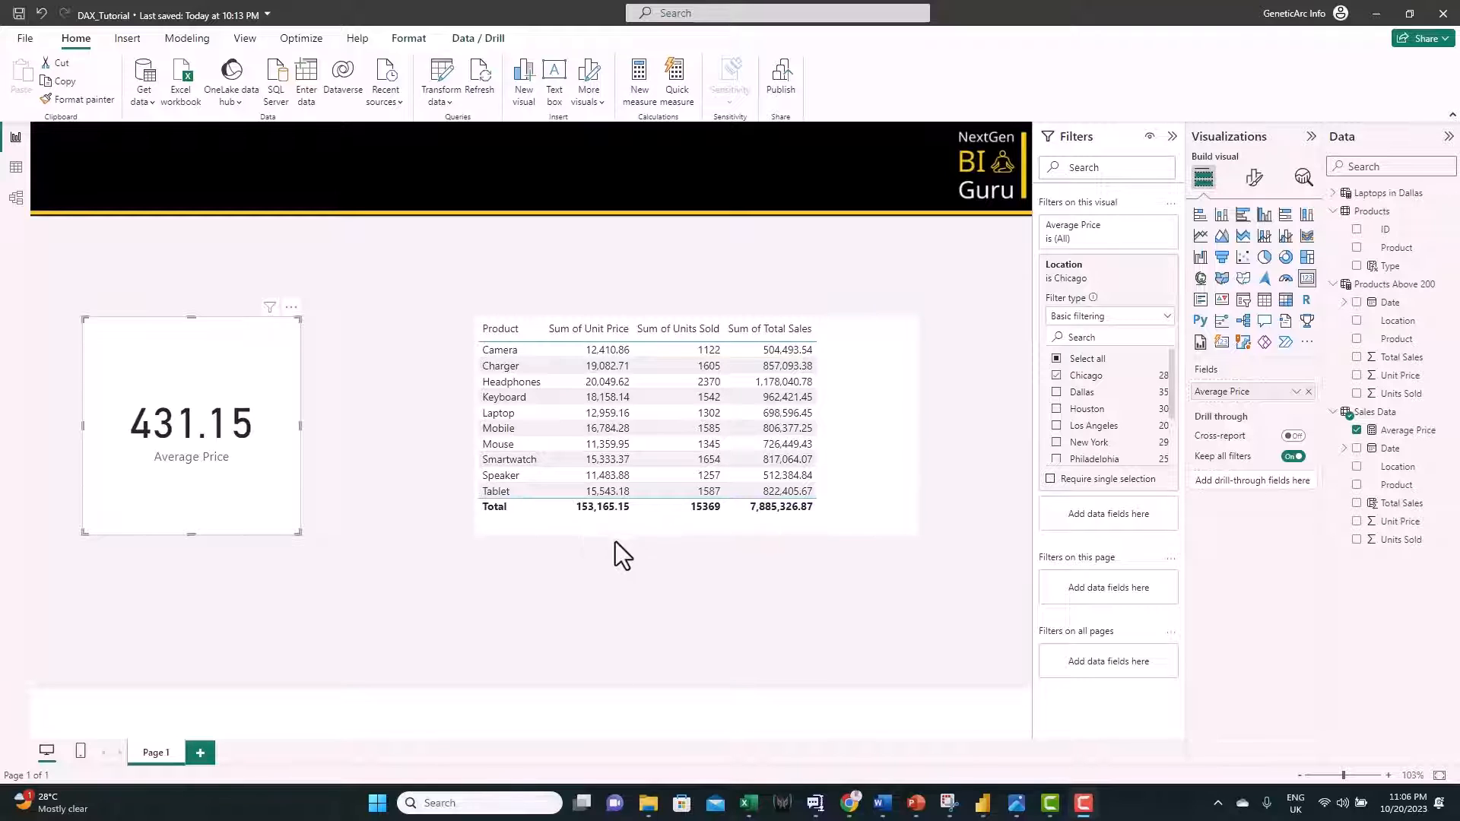
Add the Average Price measure as a column to the table visual listing the products
left_click(873, 509)
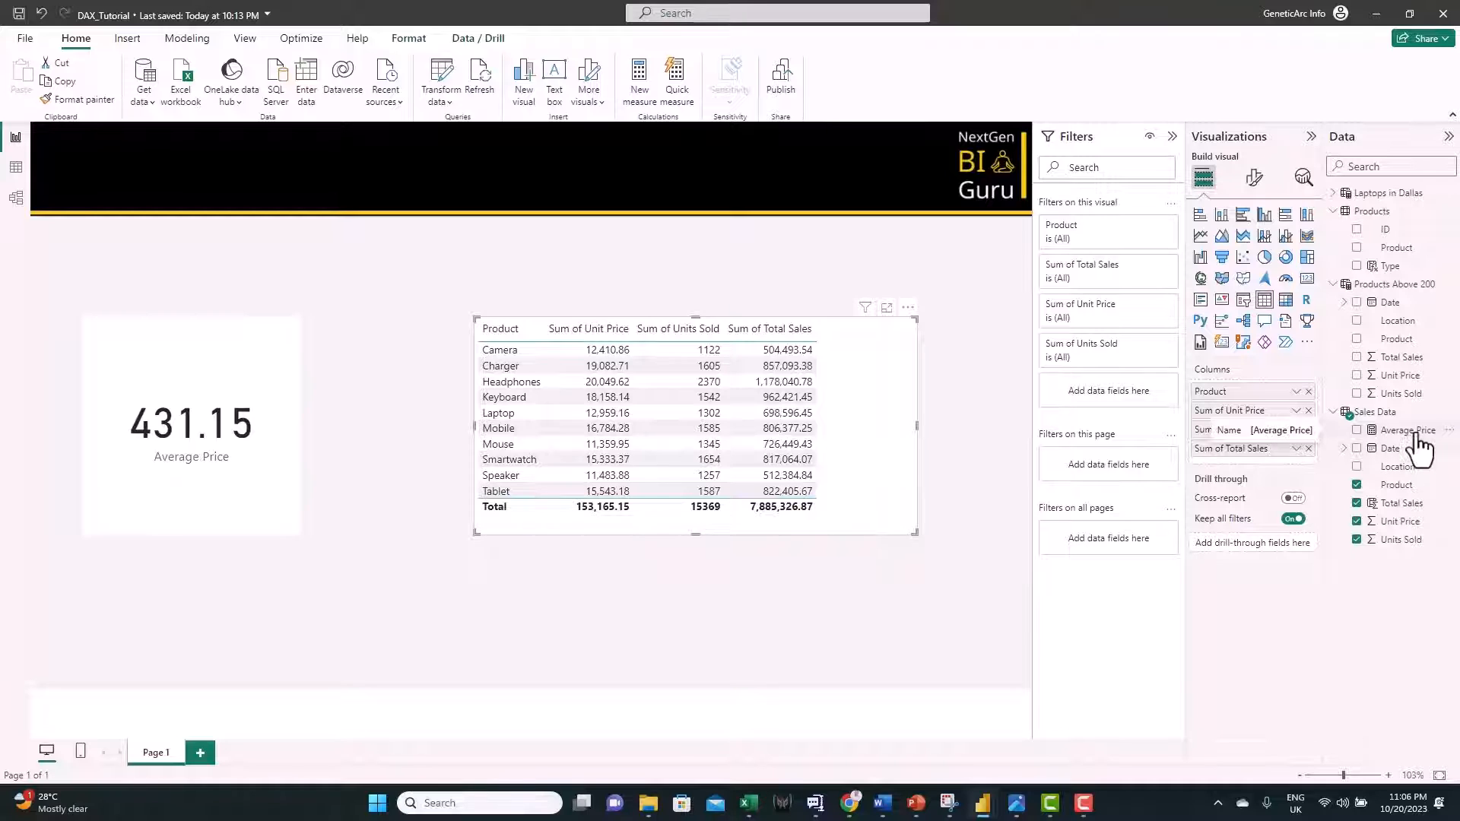
left_click_drag(1417, 436, 1281, 454)
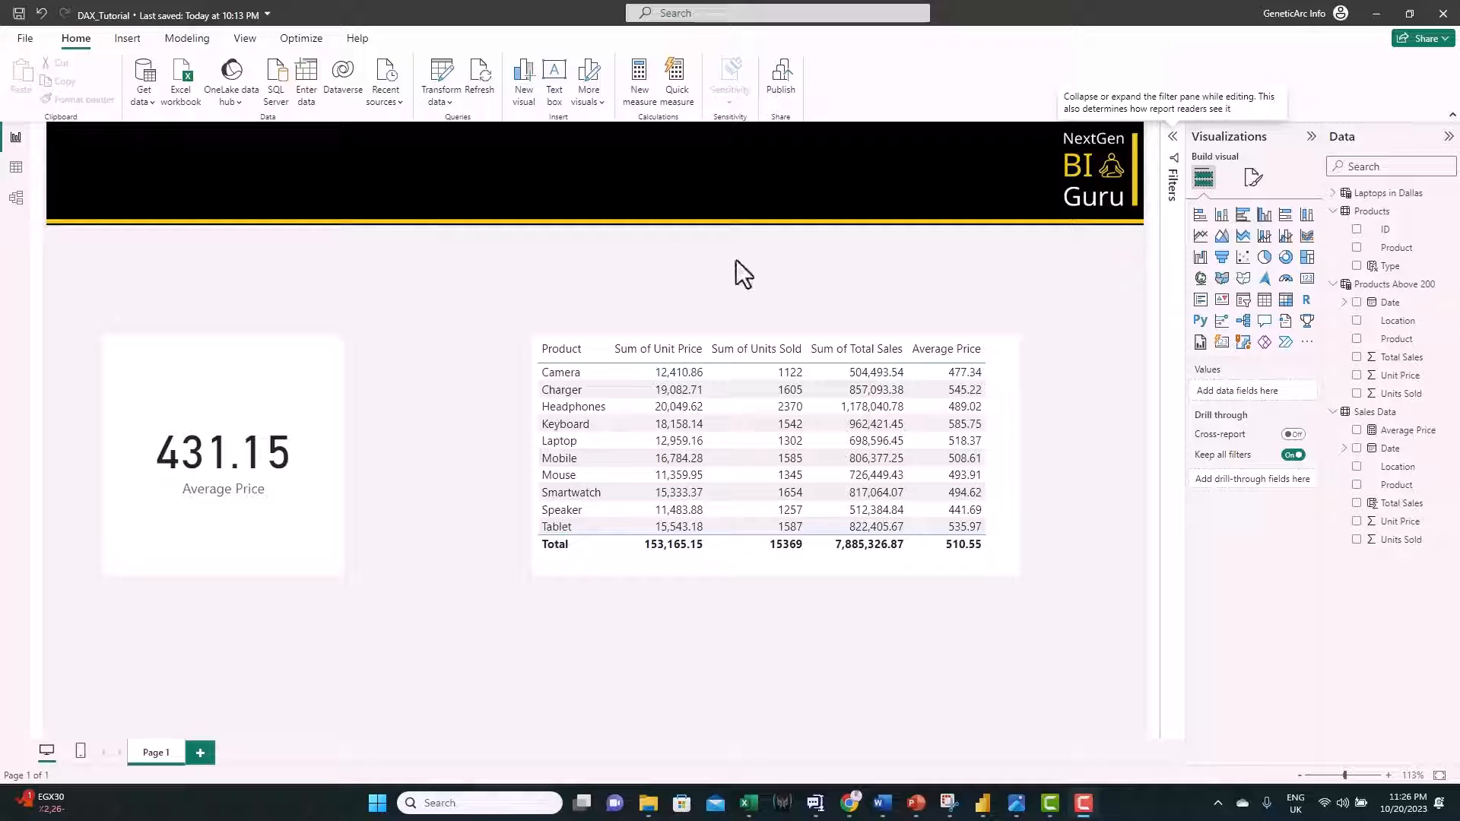
Create a measure in the Sales Data table with the formula Max price=max('Sales Data'[Unit Price])
right_click(1373, 414)
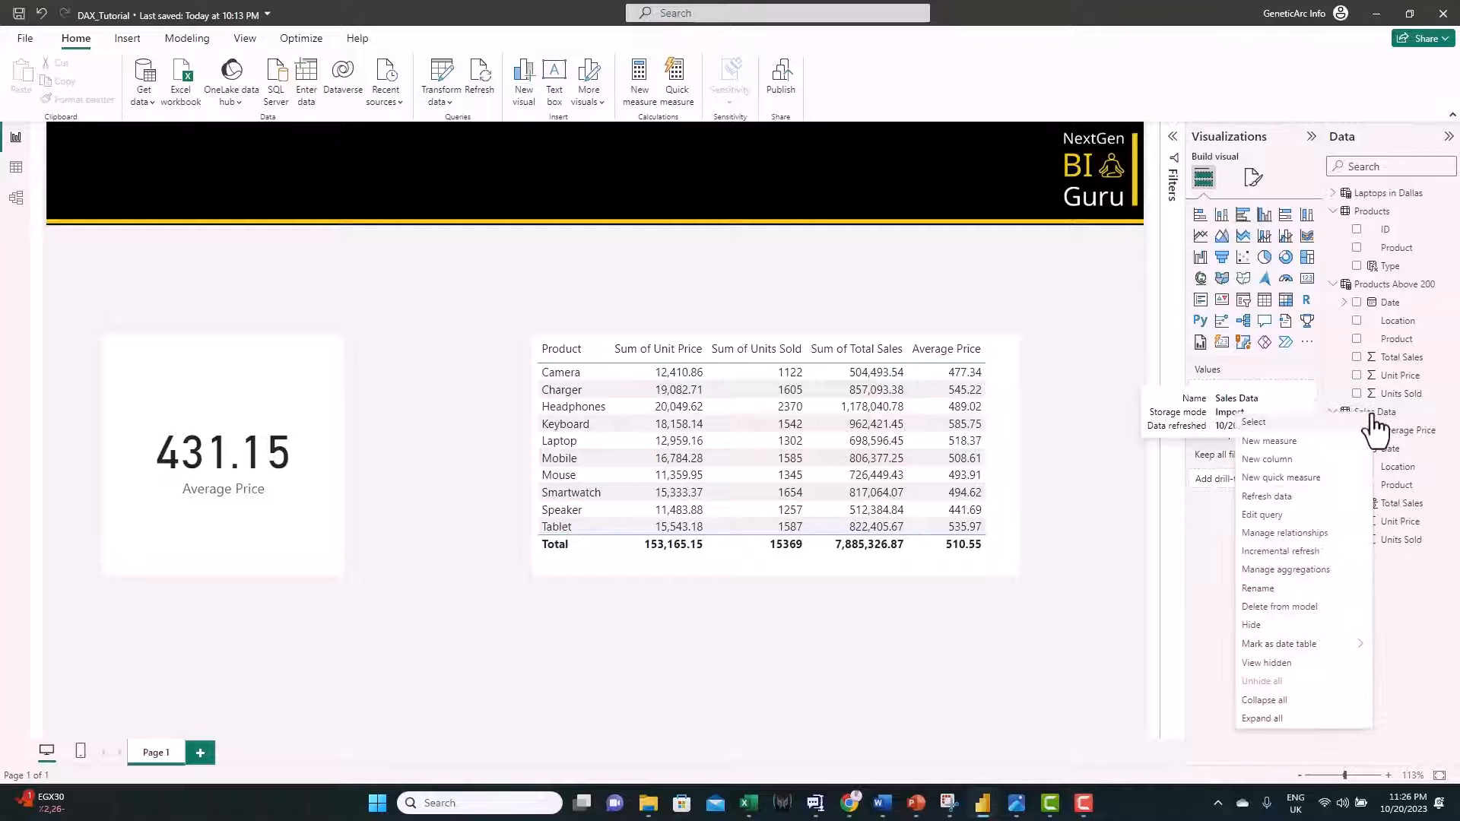
left_click(1297, 447)
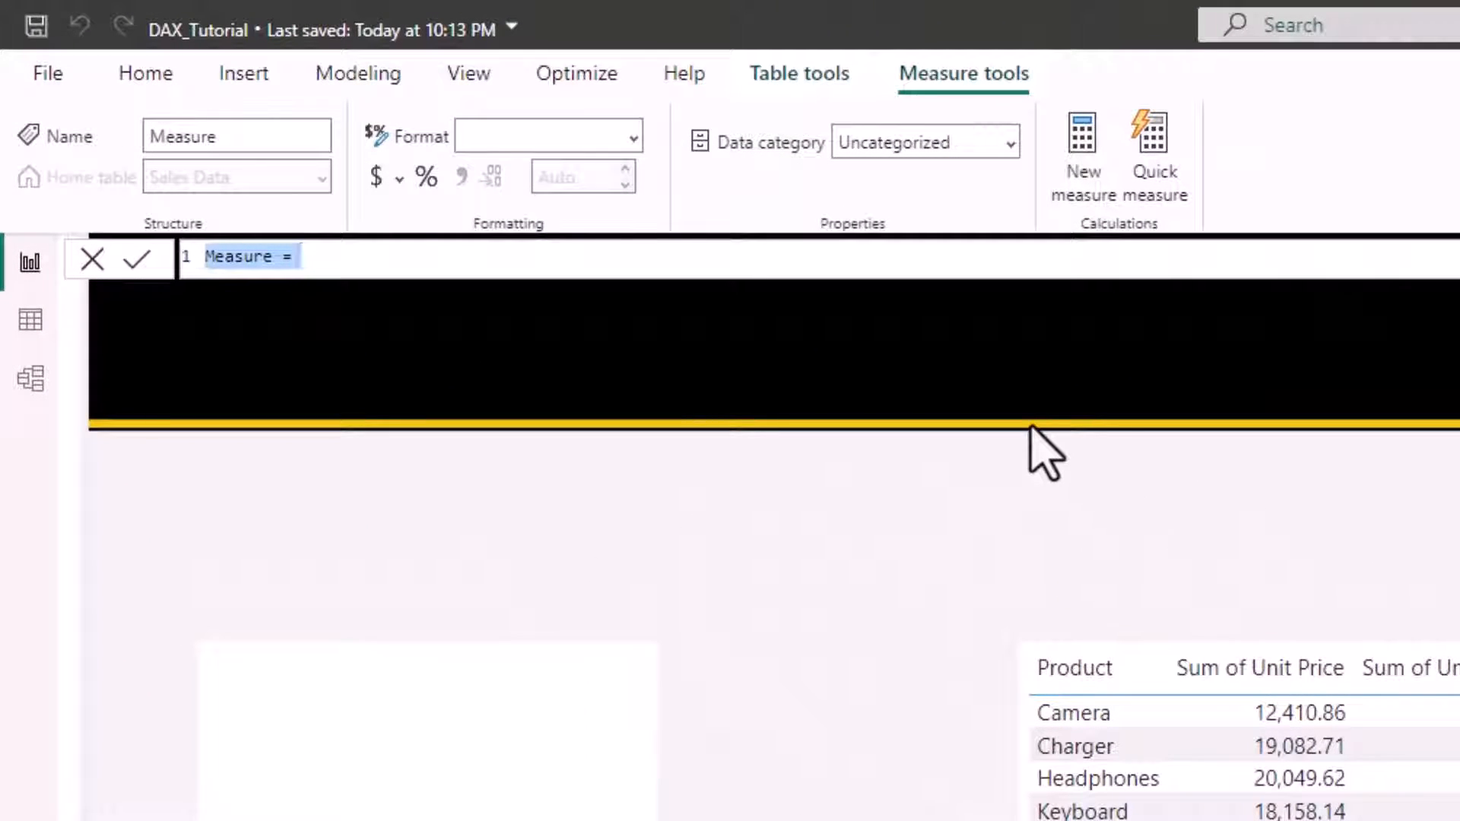
type("Max price=m")
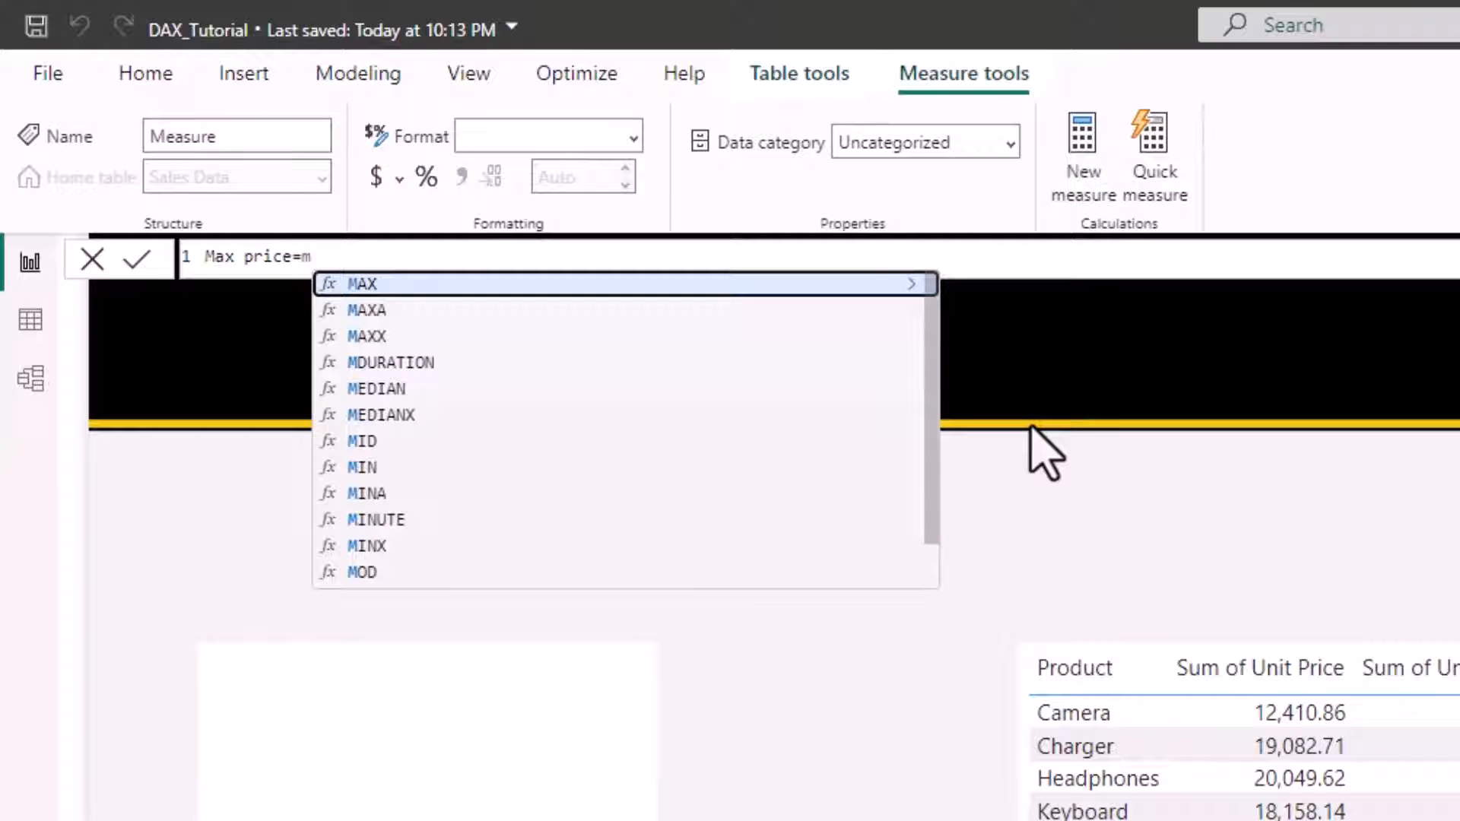
type("ax")
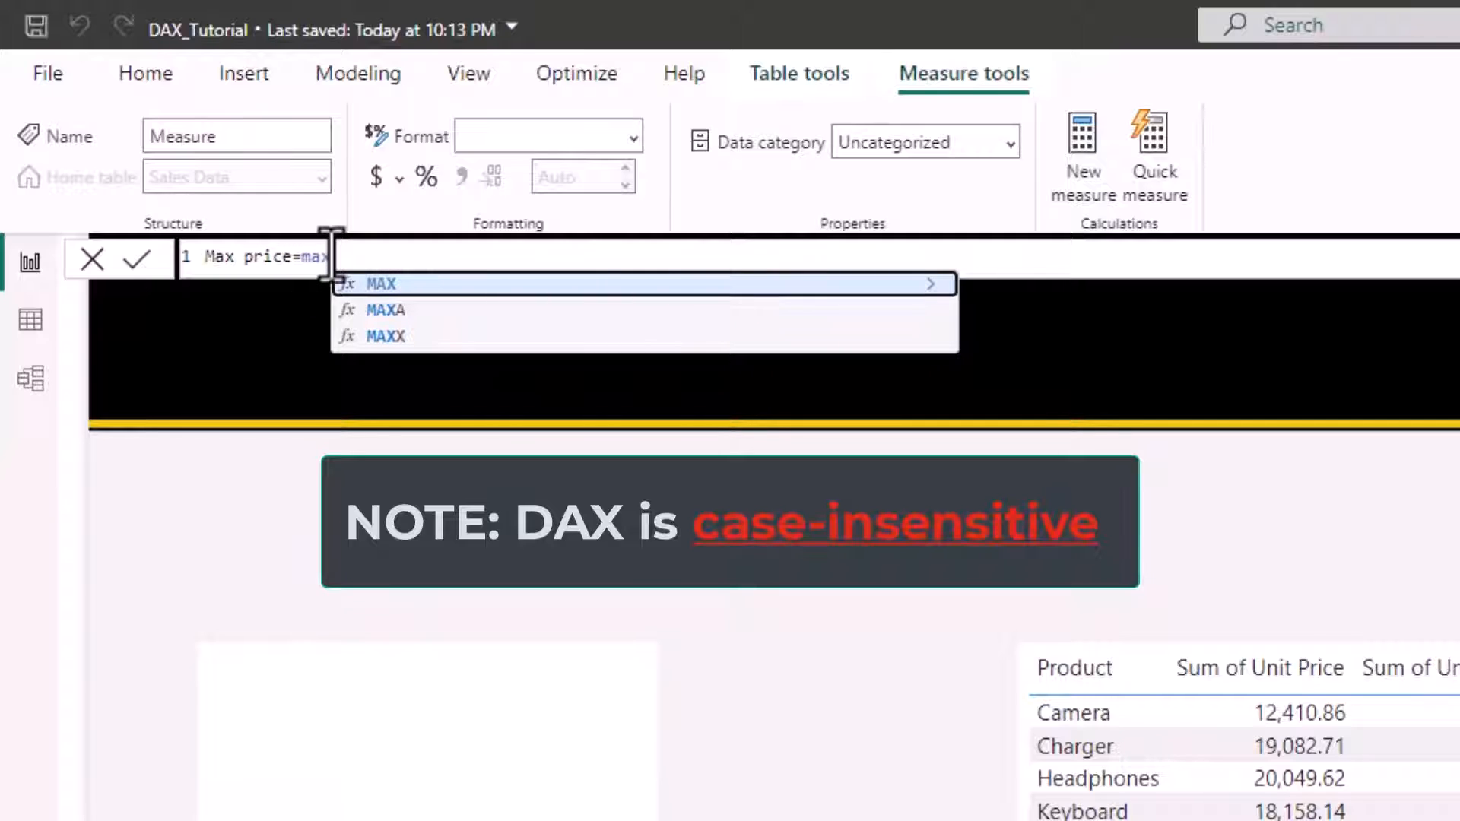
type("(")
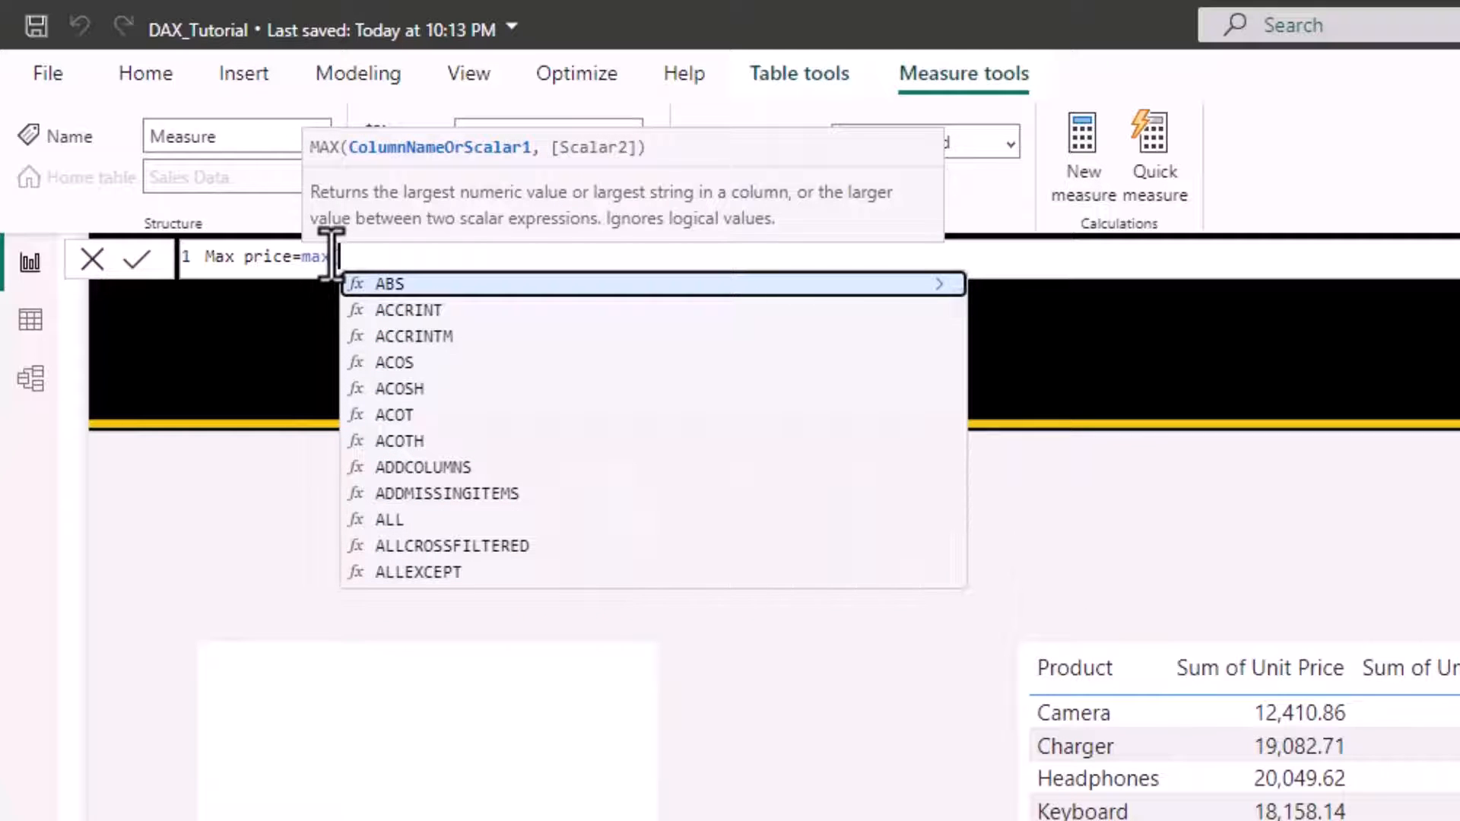
type("uni")
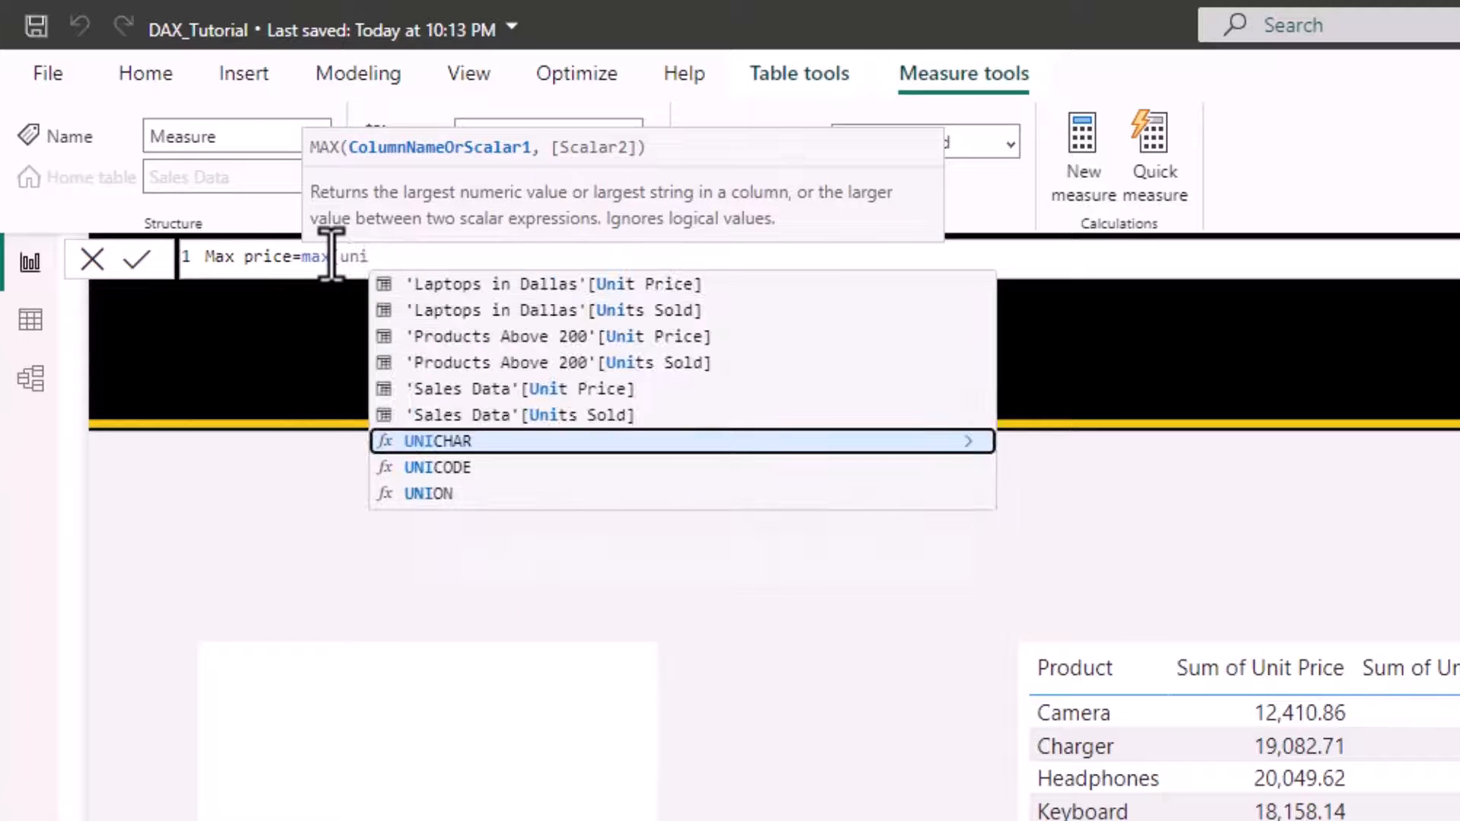
left_click(570, 389)
type(")")
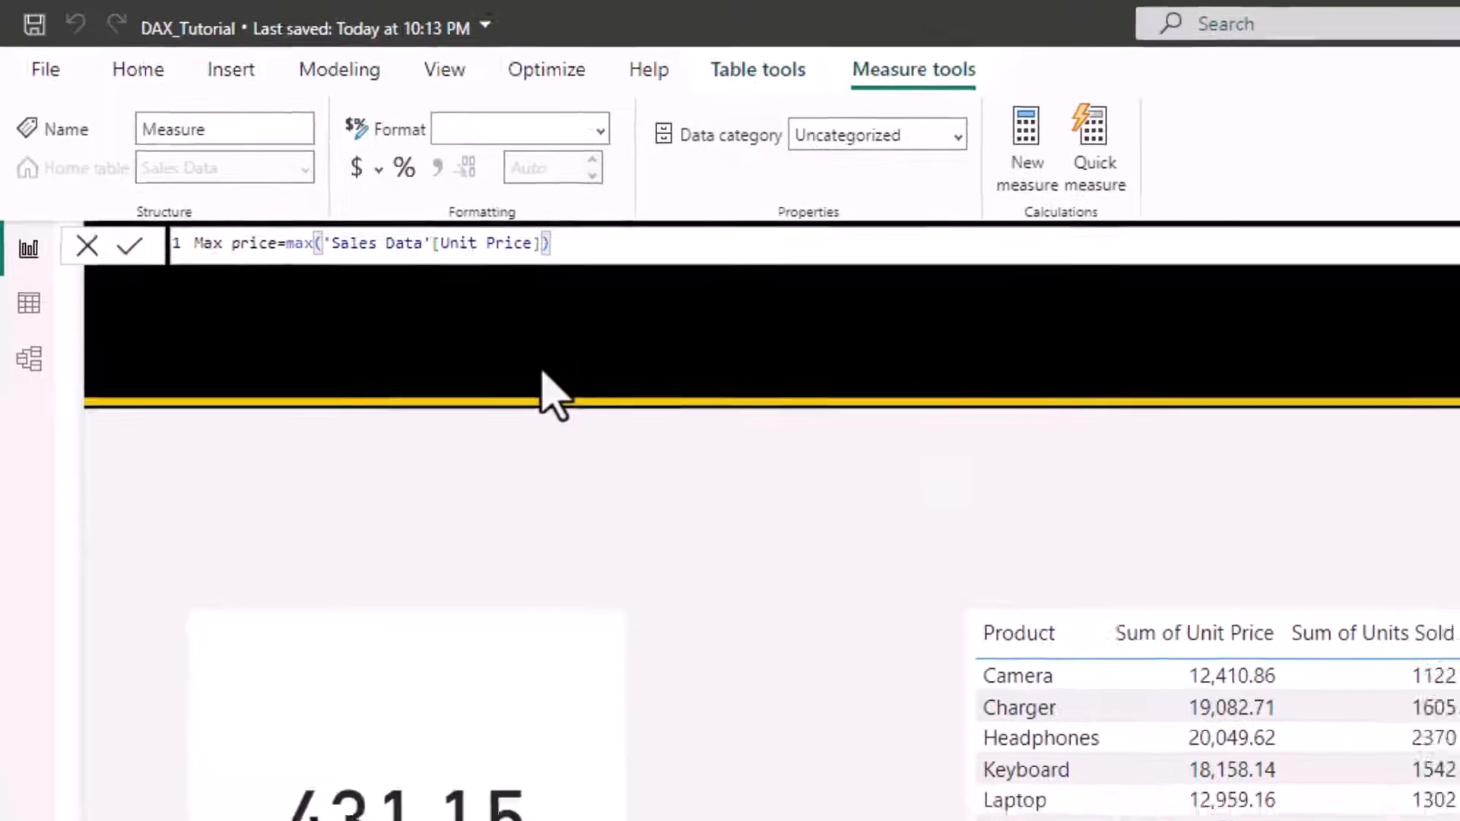
key("Return")
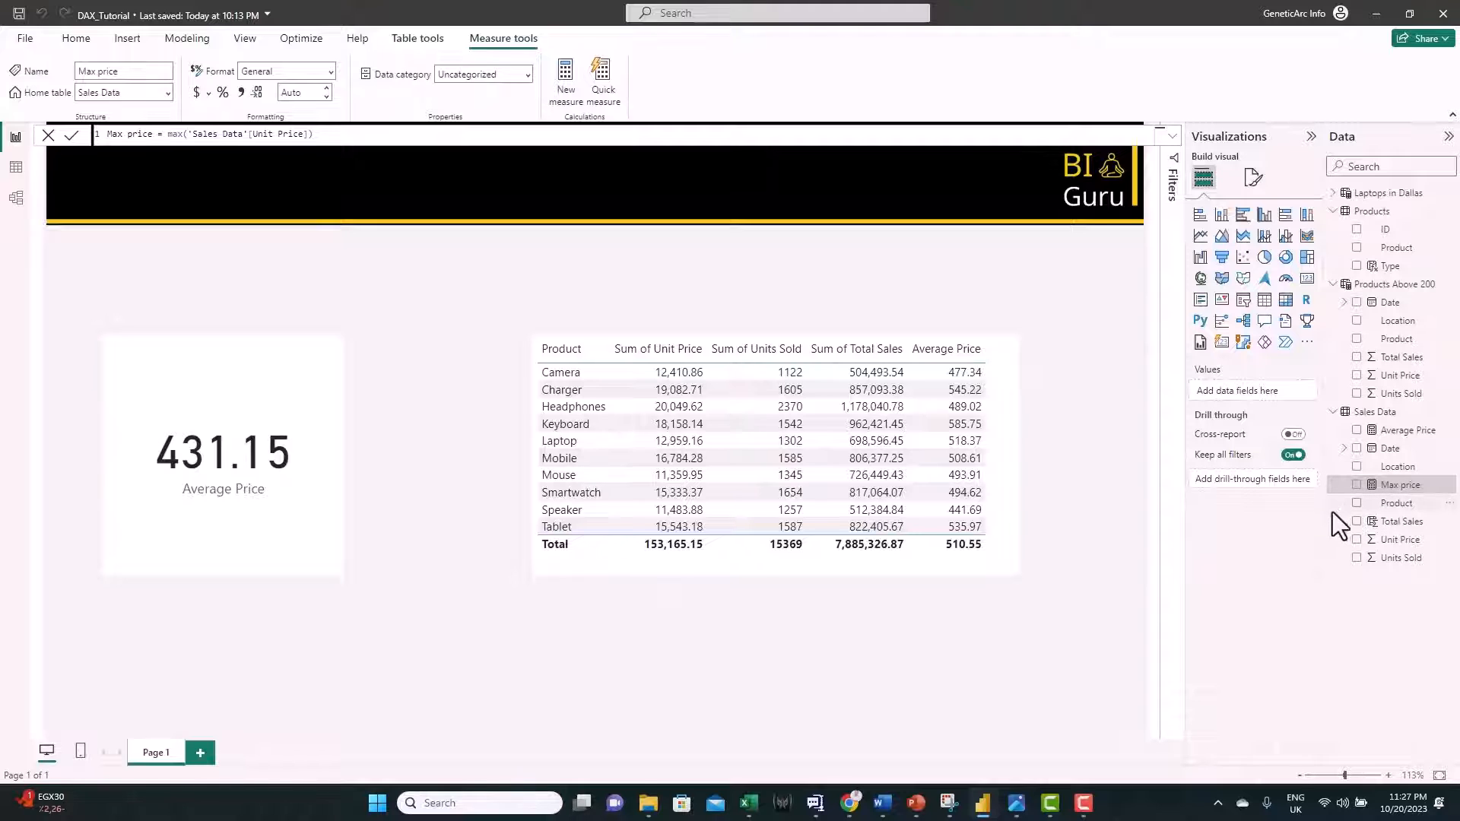
Add a card visual showing the Max price measure and place it diagonally below the Average Price card
left_click(1307, 283)
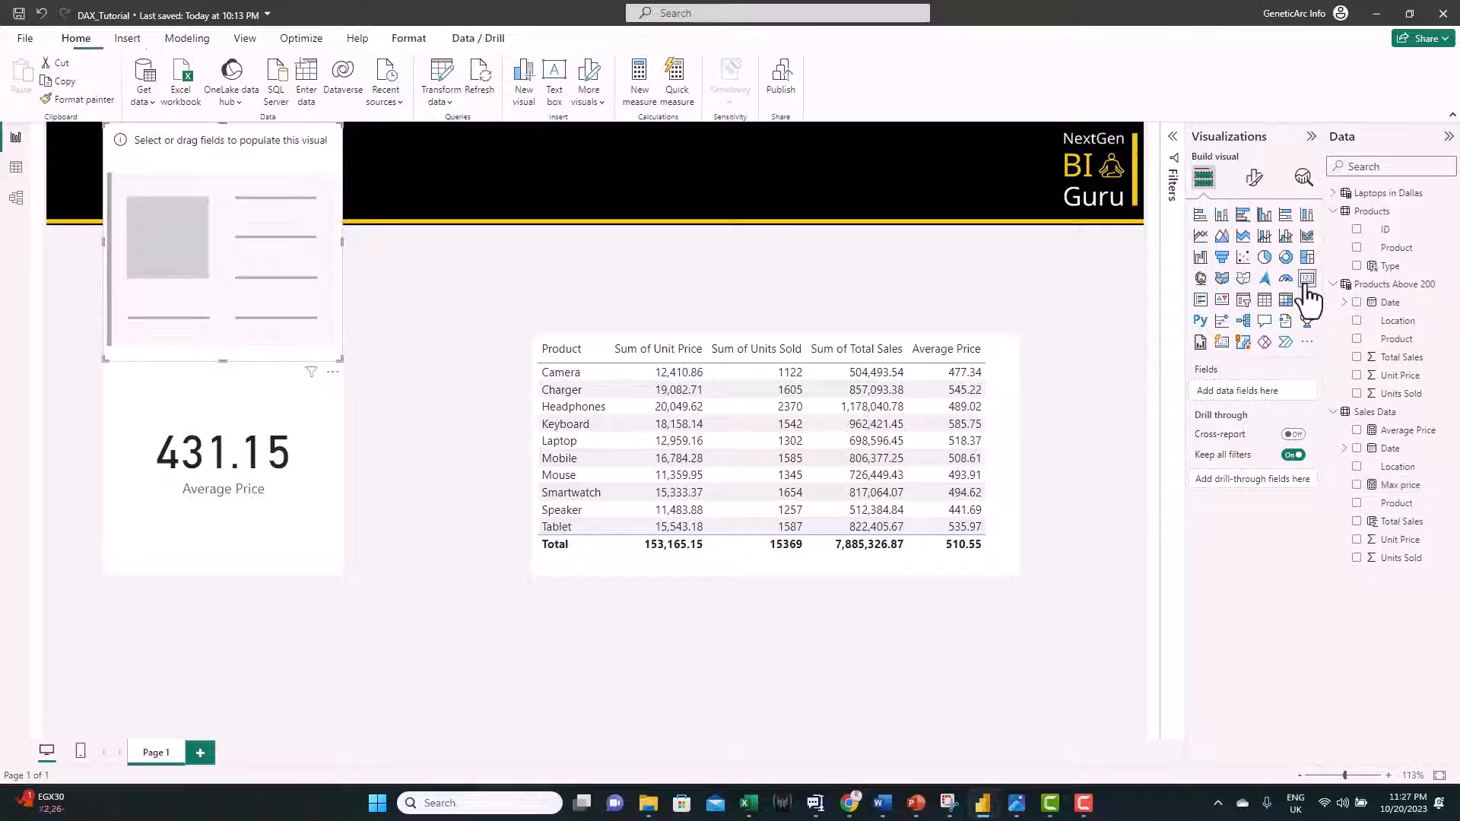
left_click(1362, 487)
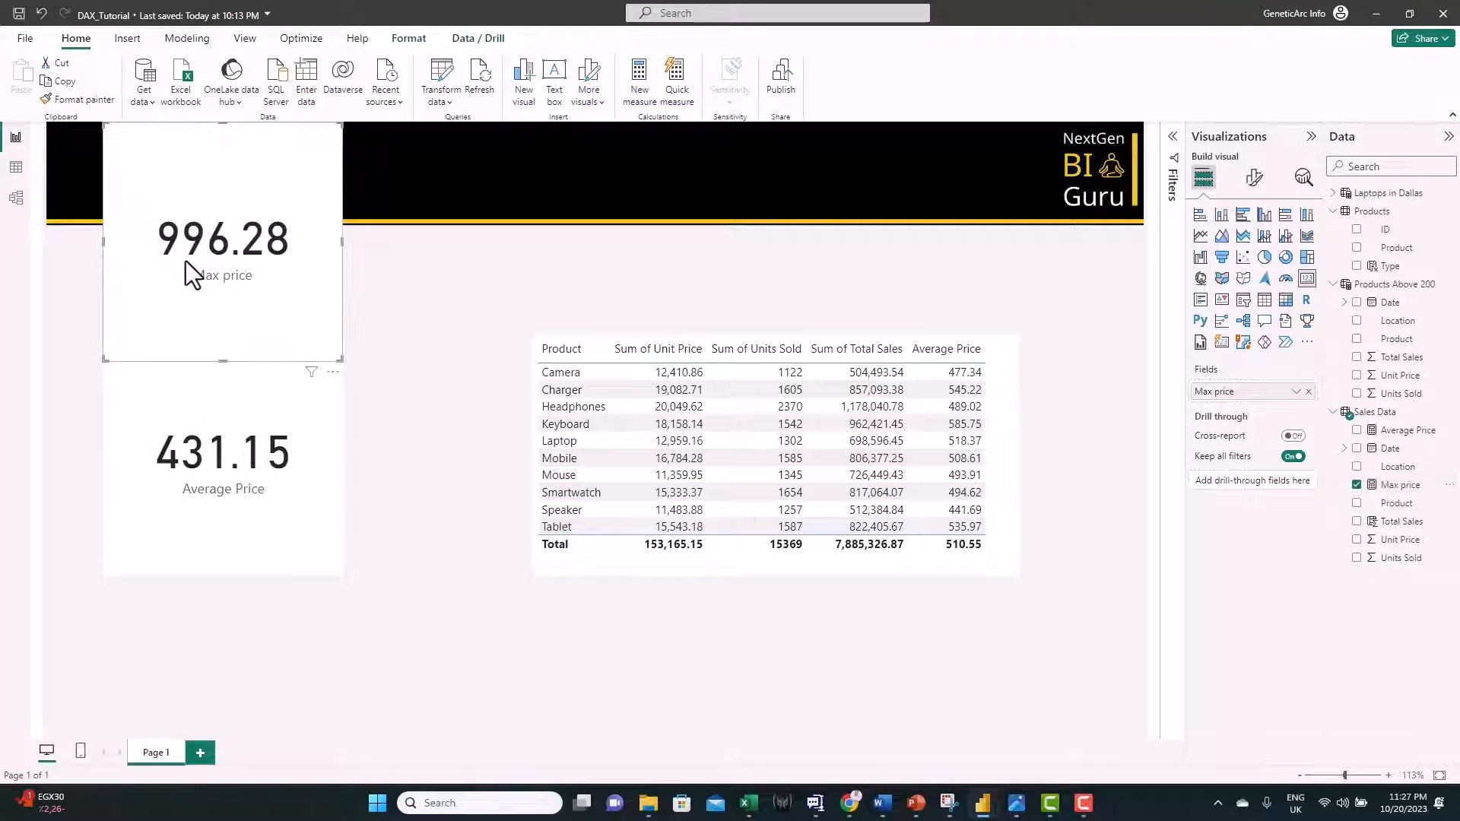
left_click_drag(185, 261, 417, 617)
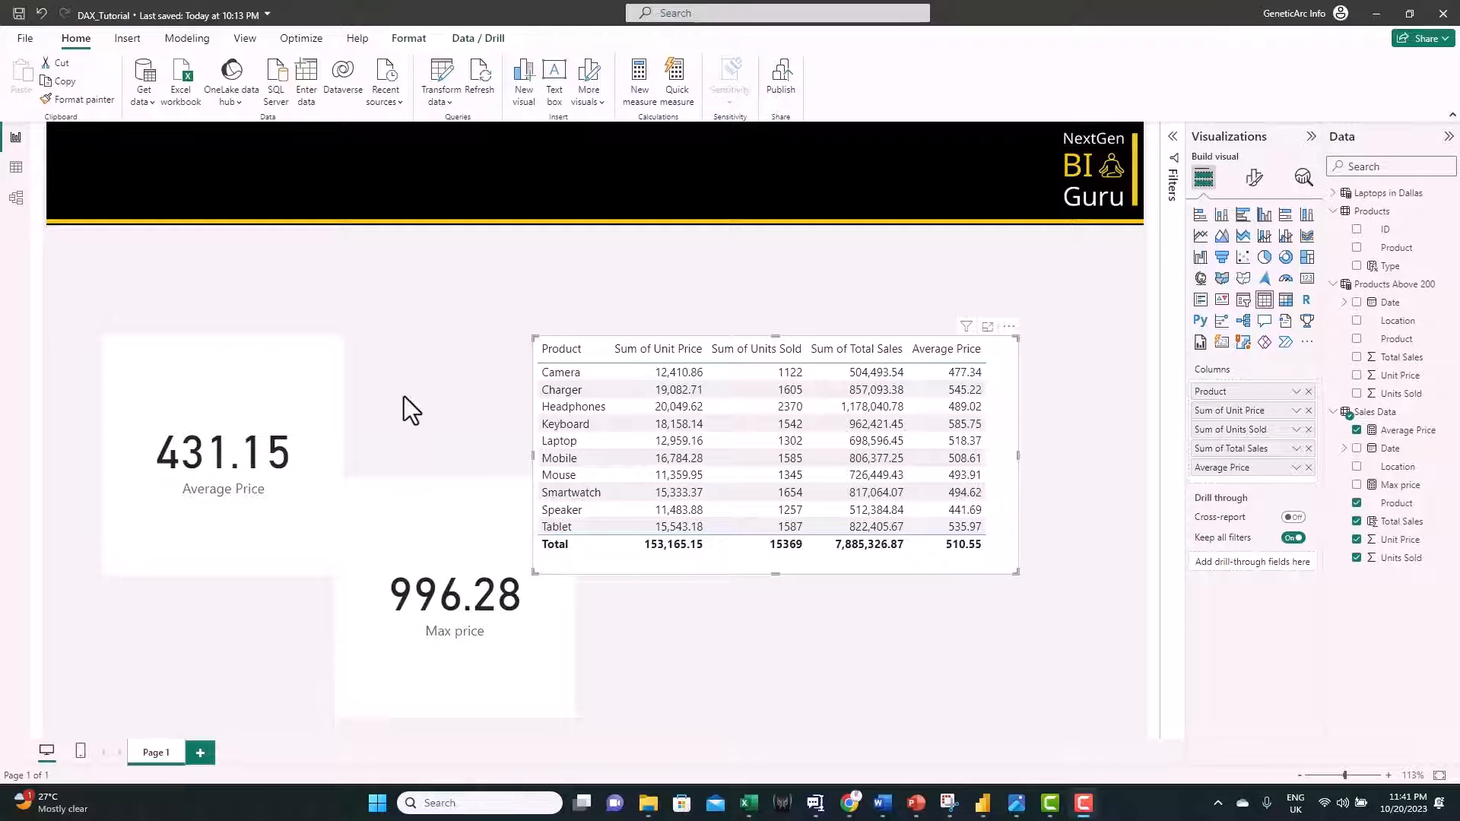
Move the product table visual up beneath the banner and widen it to nearly reach the page's far edge
left_click(403, 395)
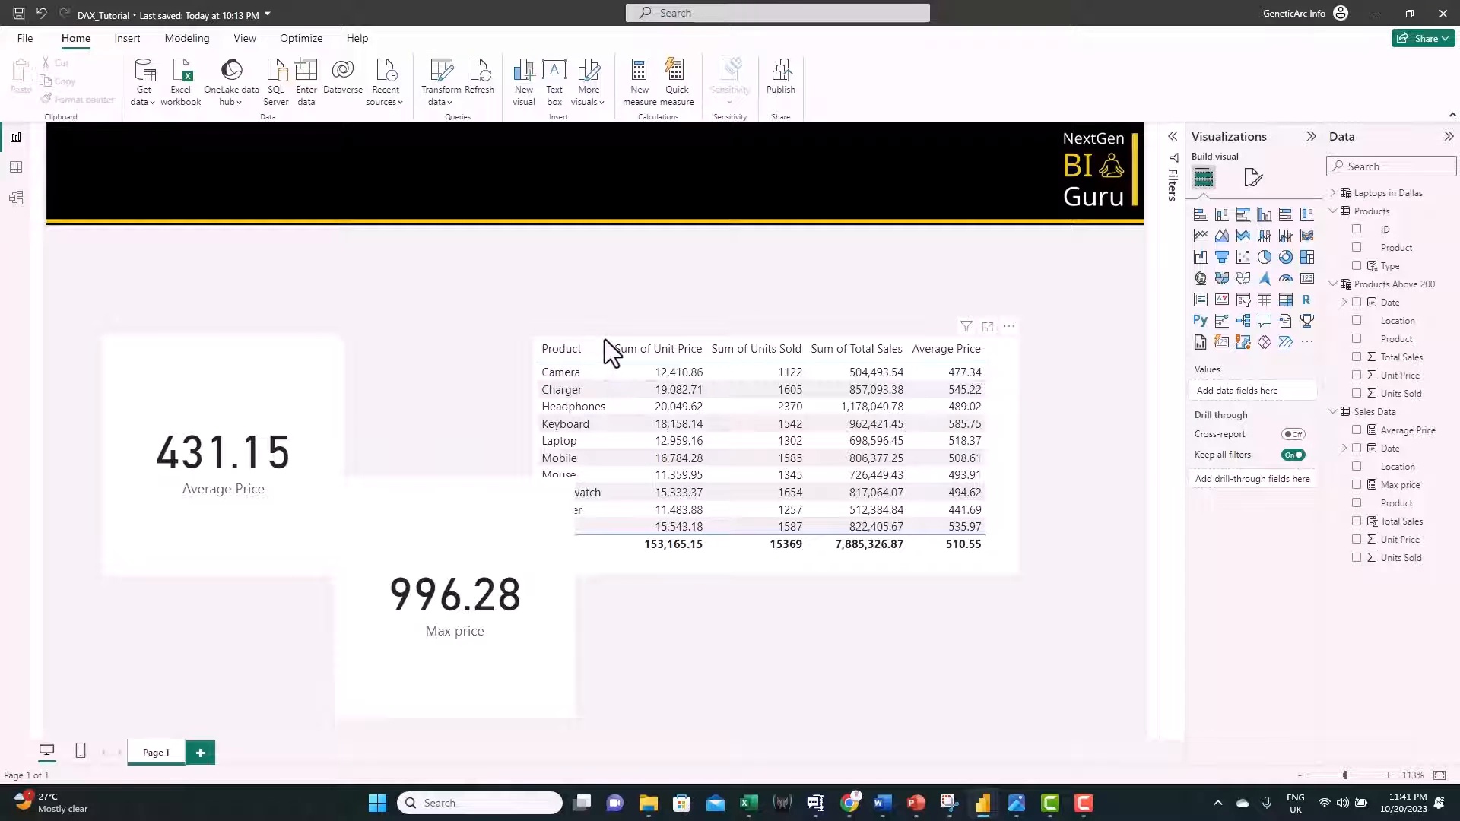
left_click_drag(604, 339, 440, 234)
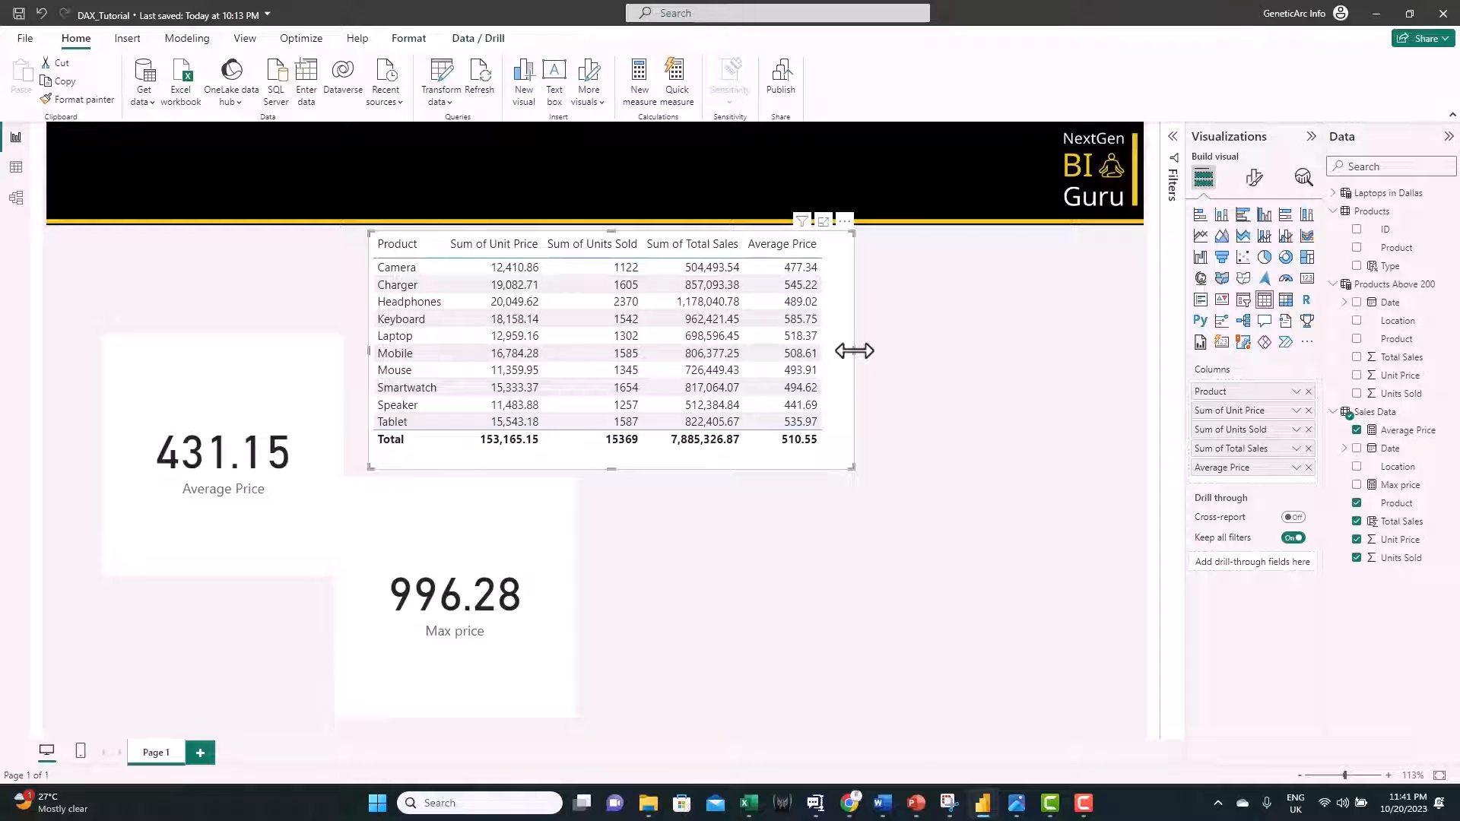
left_click_drag(854, 350, 1107, 358)
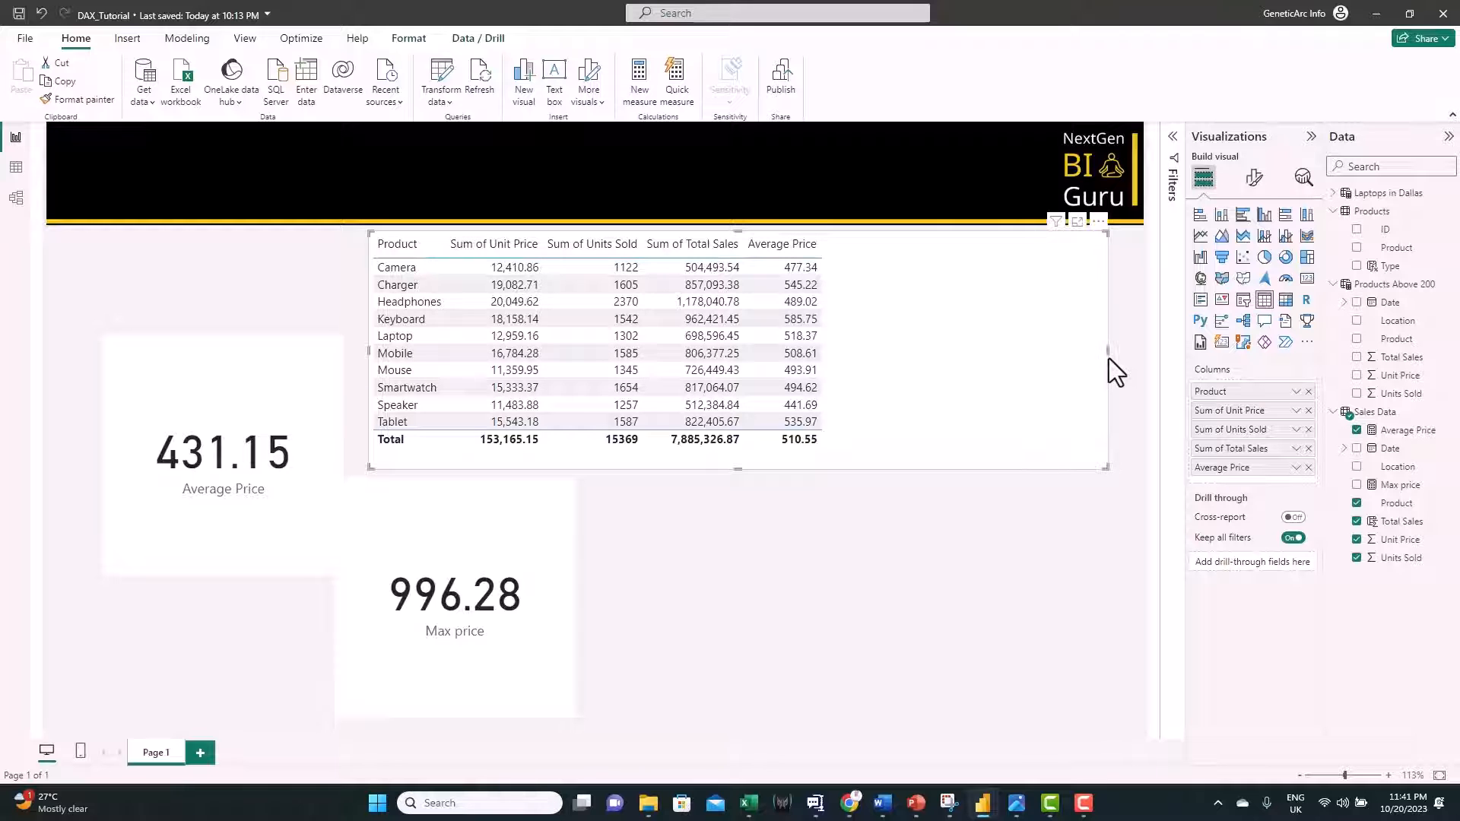
Filter the table visual by Product so that it includes only Camera
left_click(1176, 155)
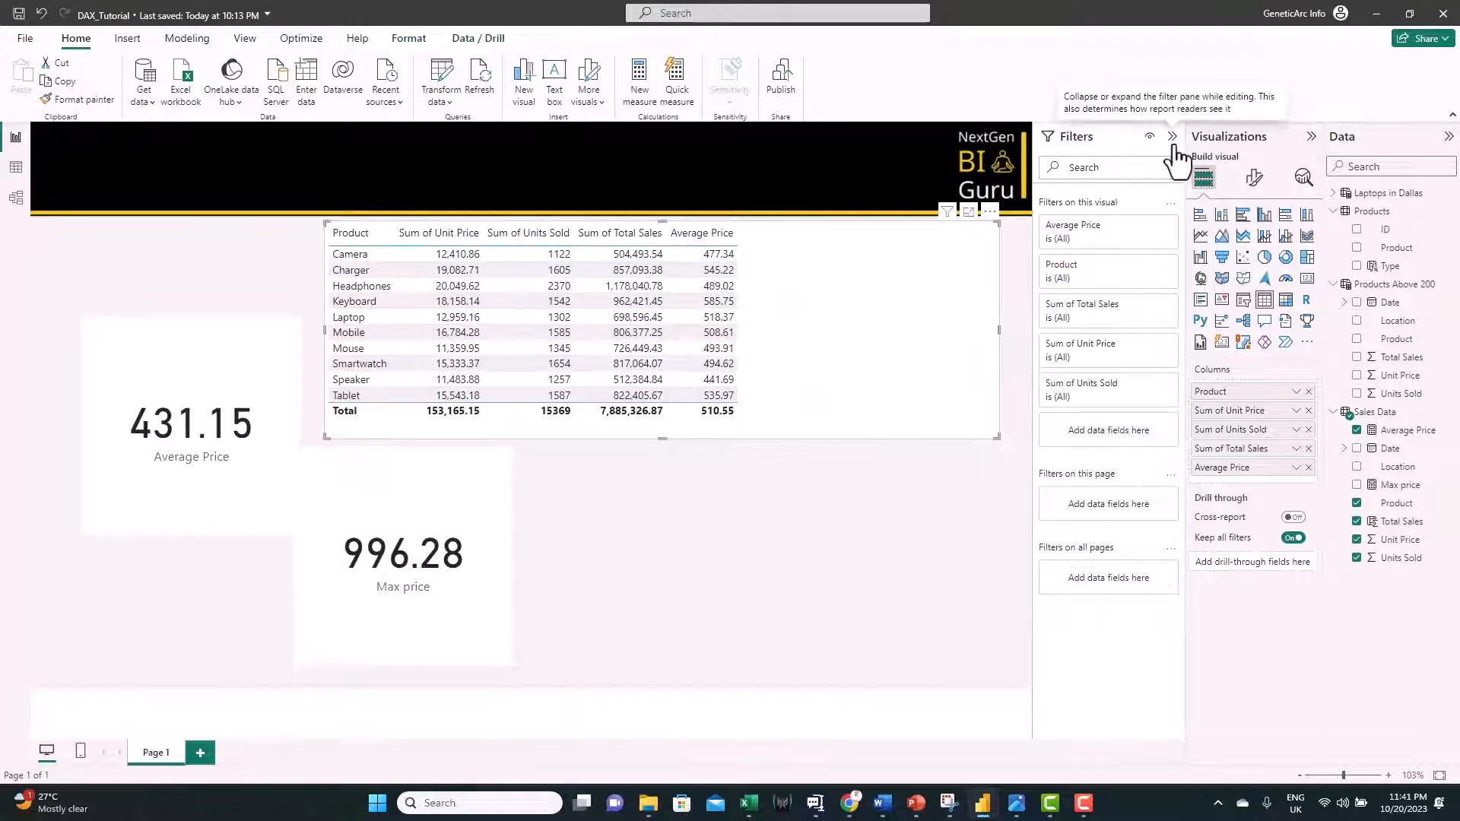
left_click(1150, 266)
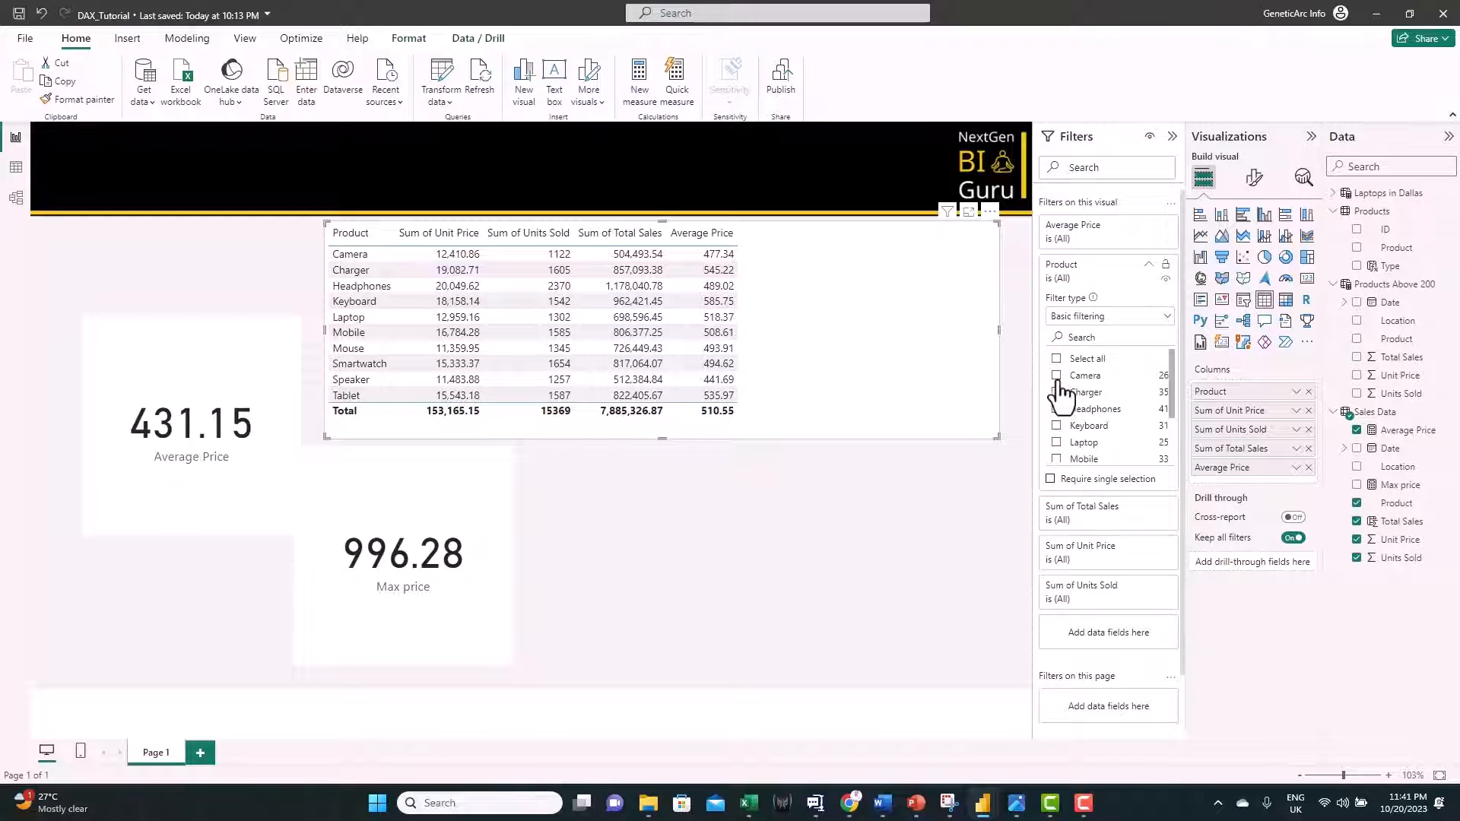
left_click(1057, 378)
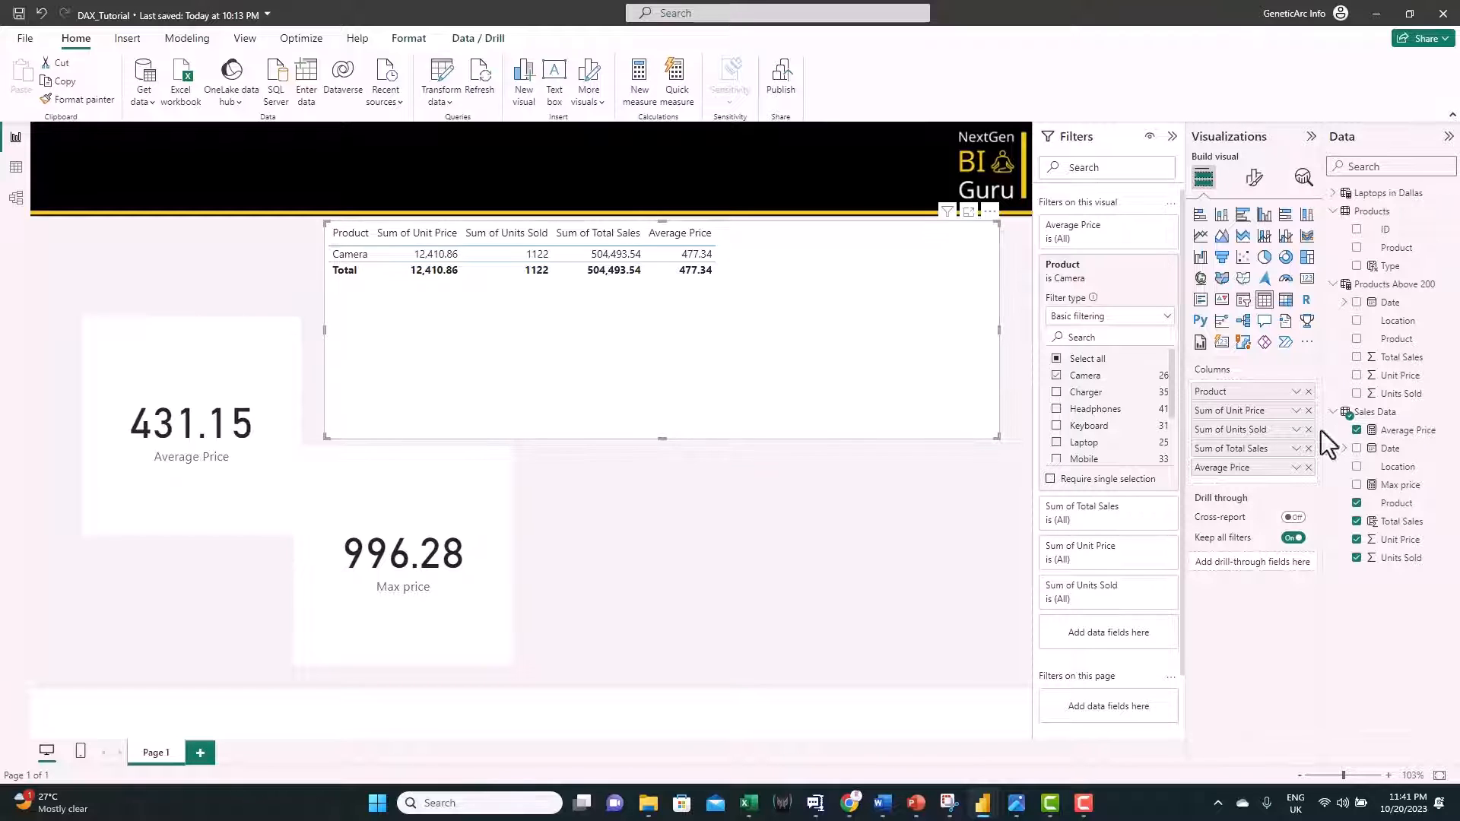
Add the Sales Data Date field after Product in the table visual as plain dates instead of the hierarchy, and sort it ascending by date
left_click_drag(1396, 455, 1280, 411)
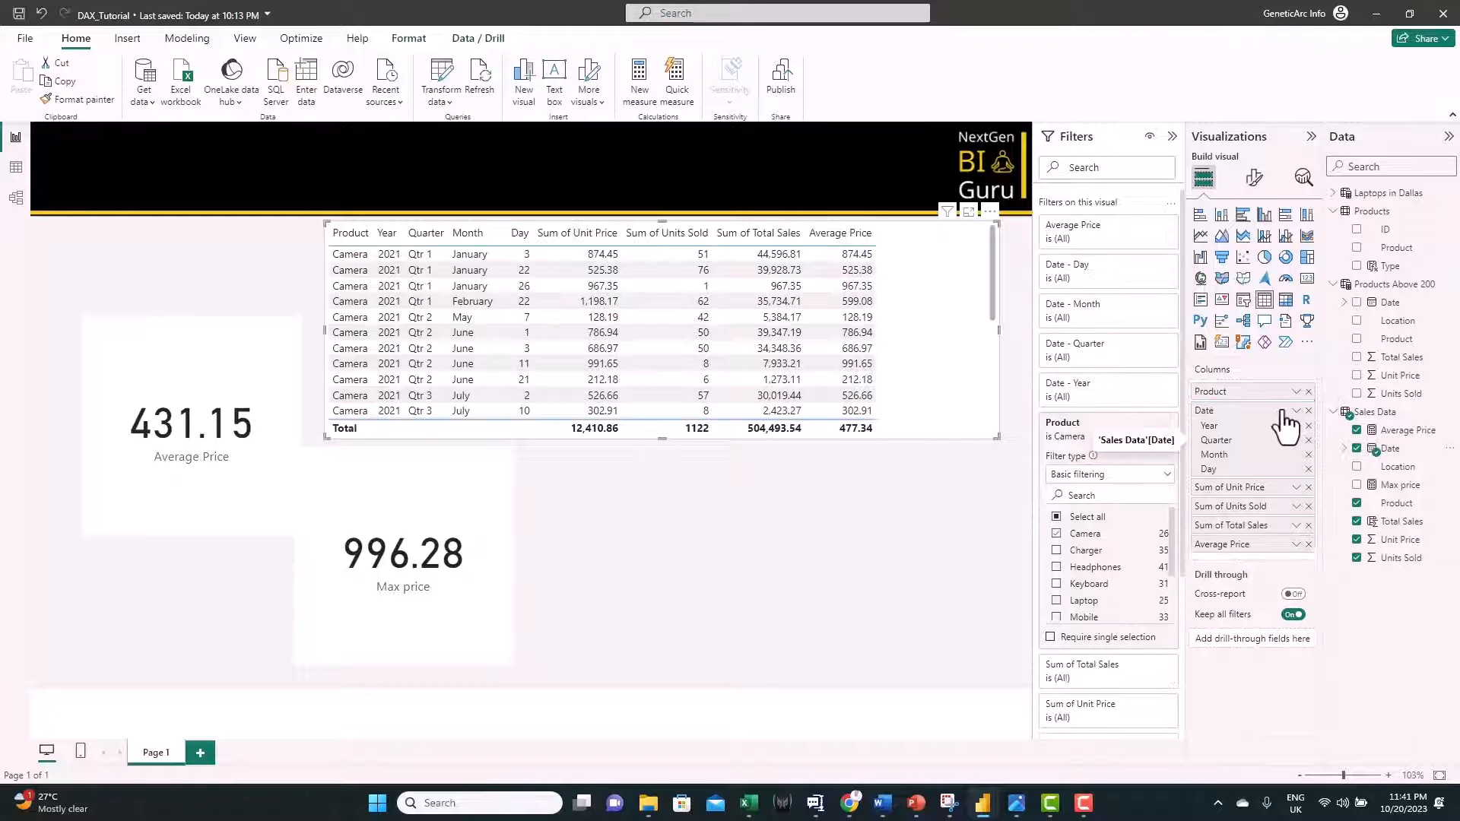
left_click(1295, 413)
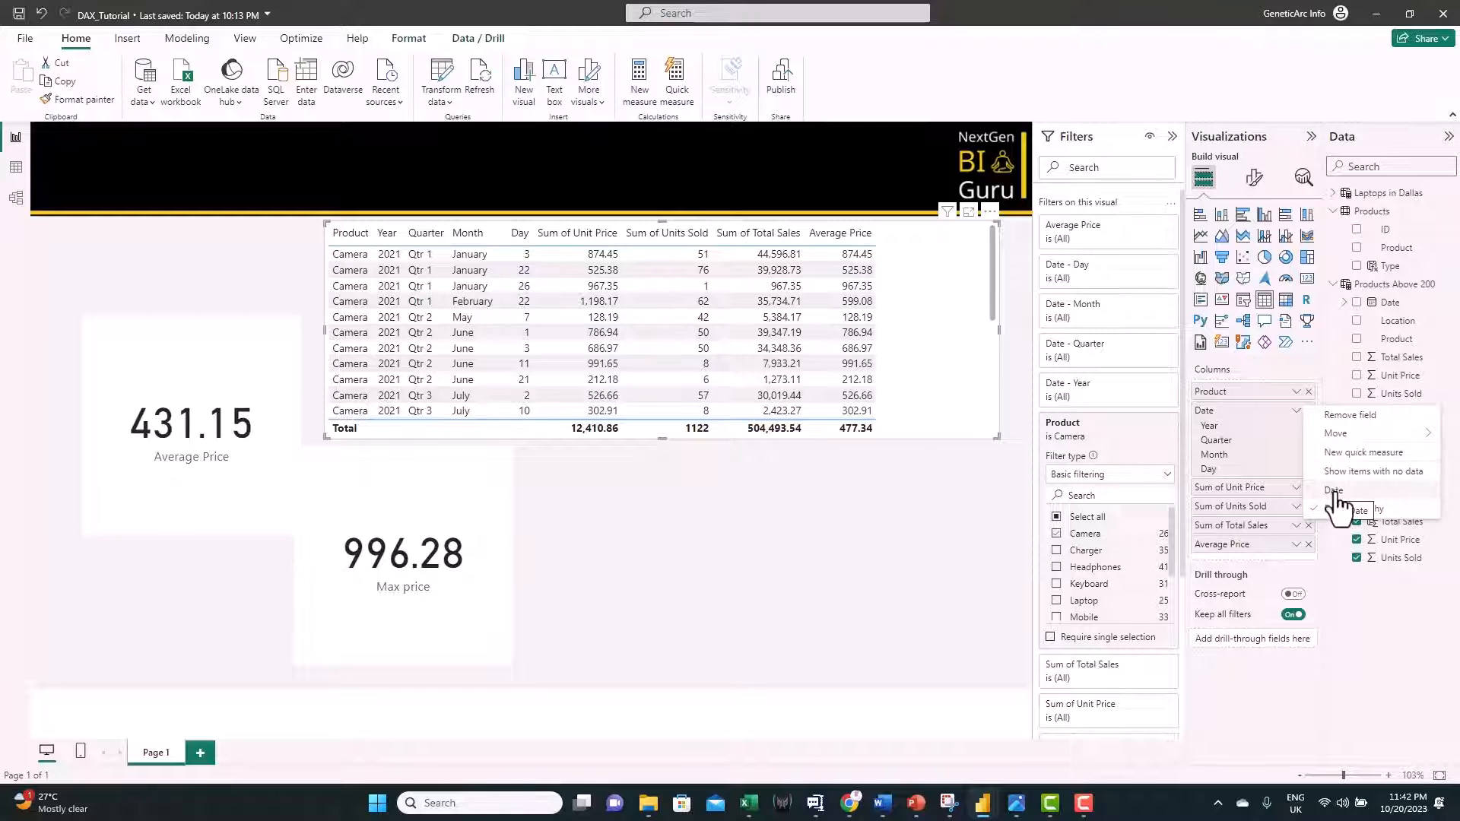
left_click(1335, 491)
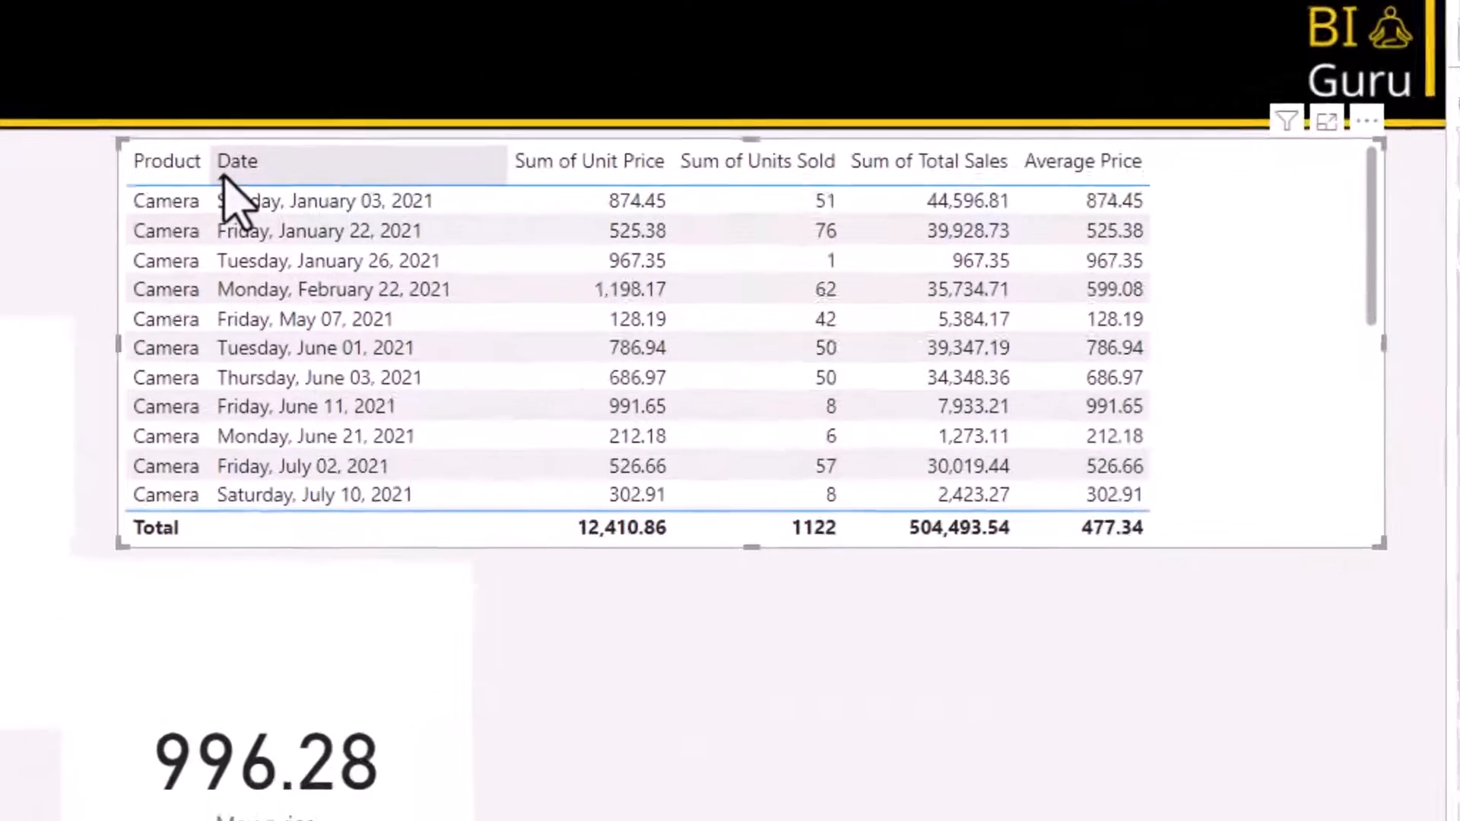
left_click(381, 241)
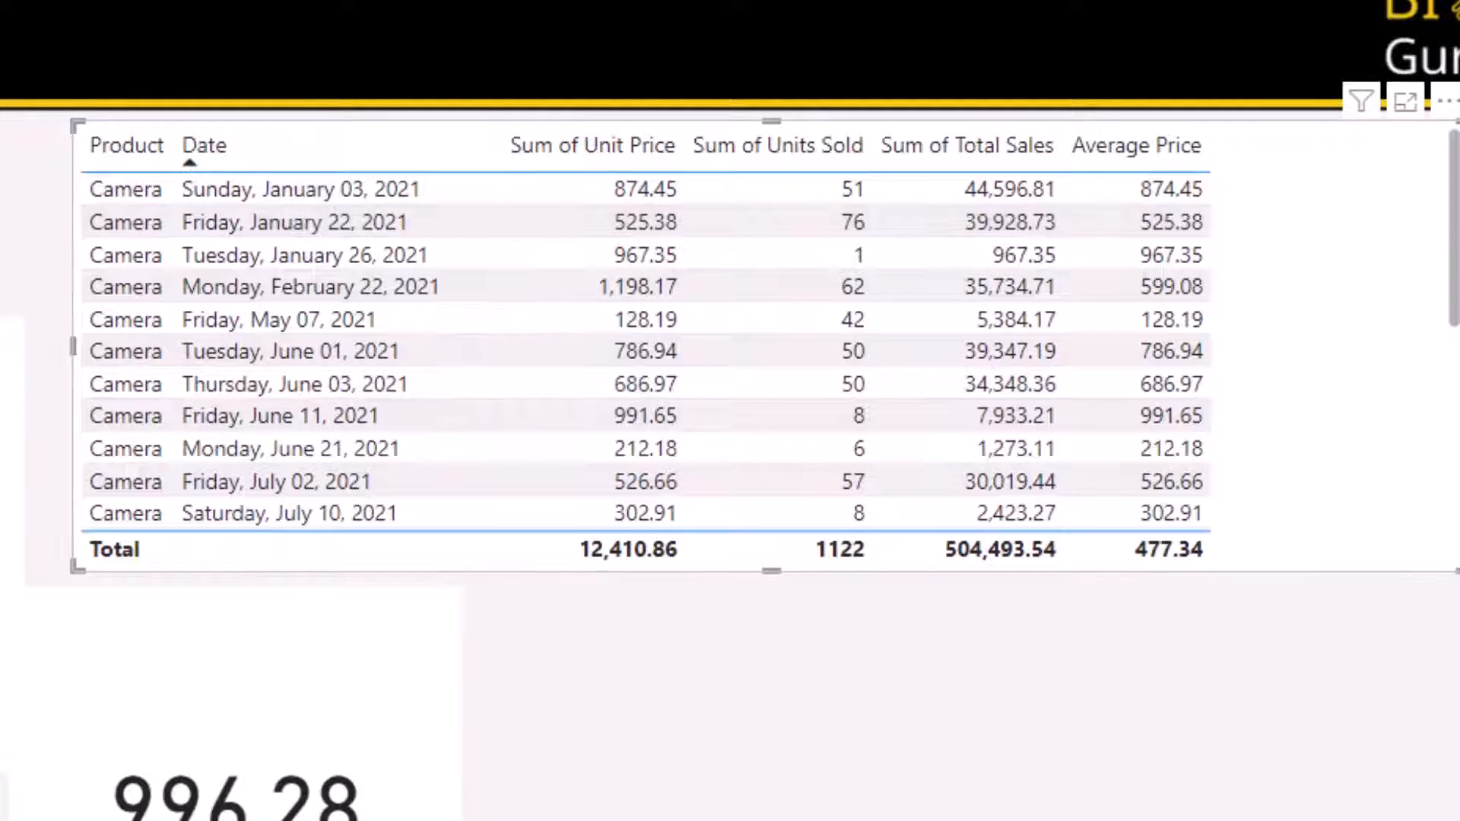
left_click_drag(1456, 238, 1427, 160)
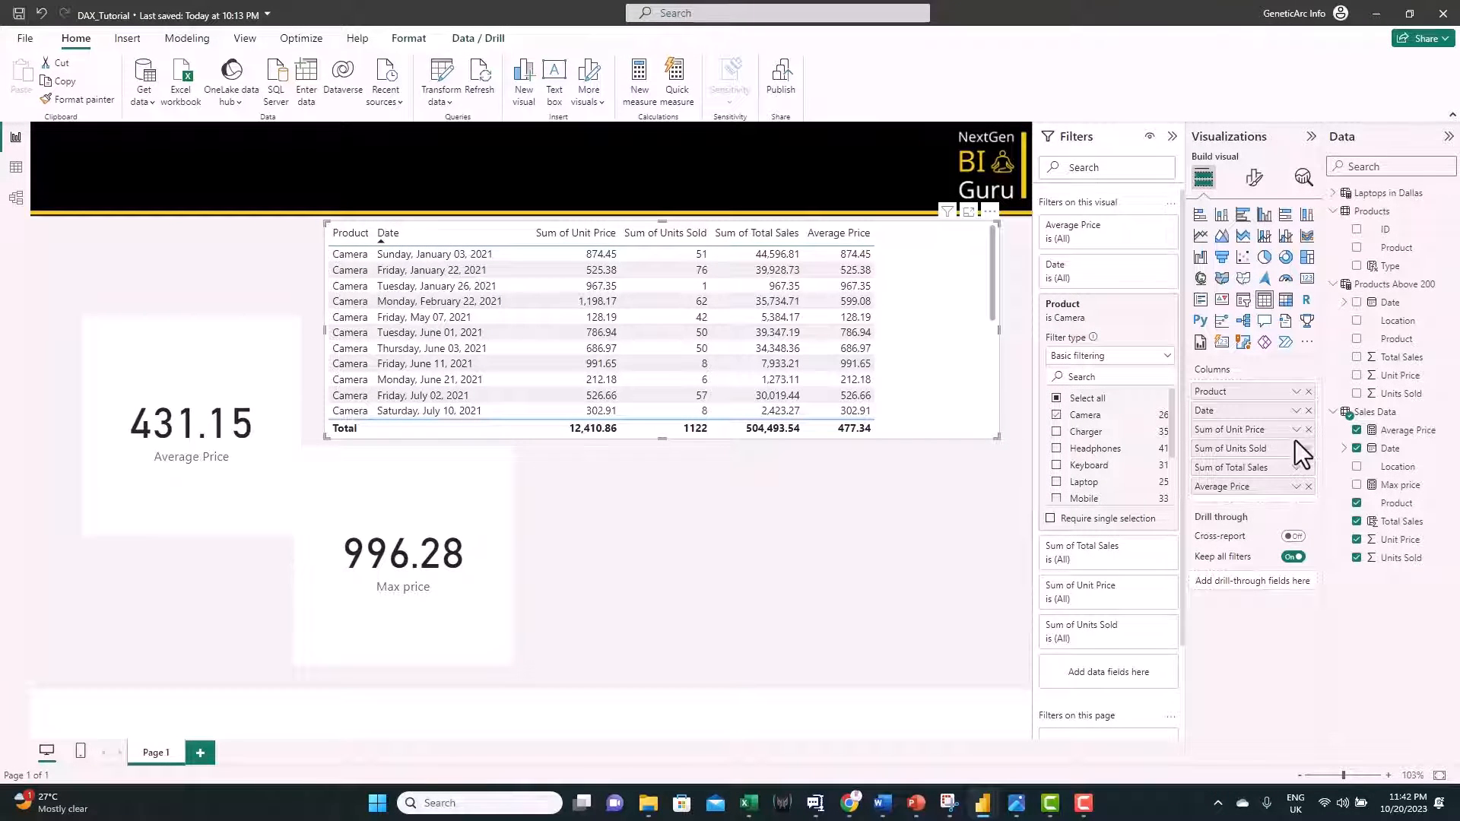
Start a new measure named YTD Sales in the Sales Data table, using the TOTALYTD function
left_click(1346, 413)
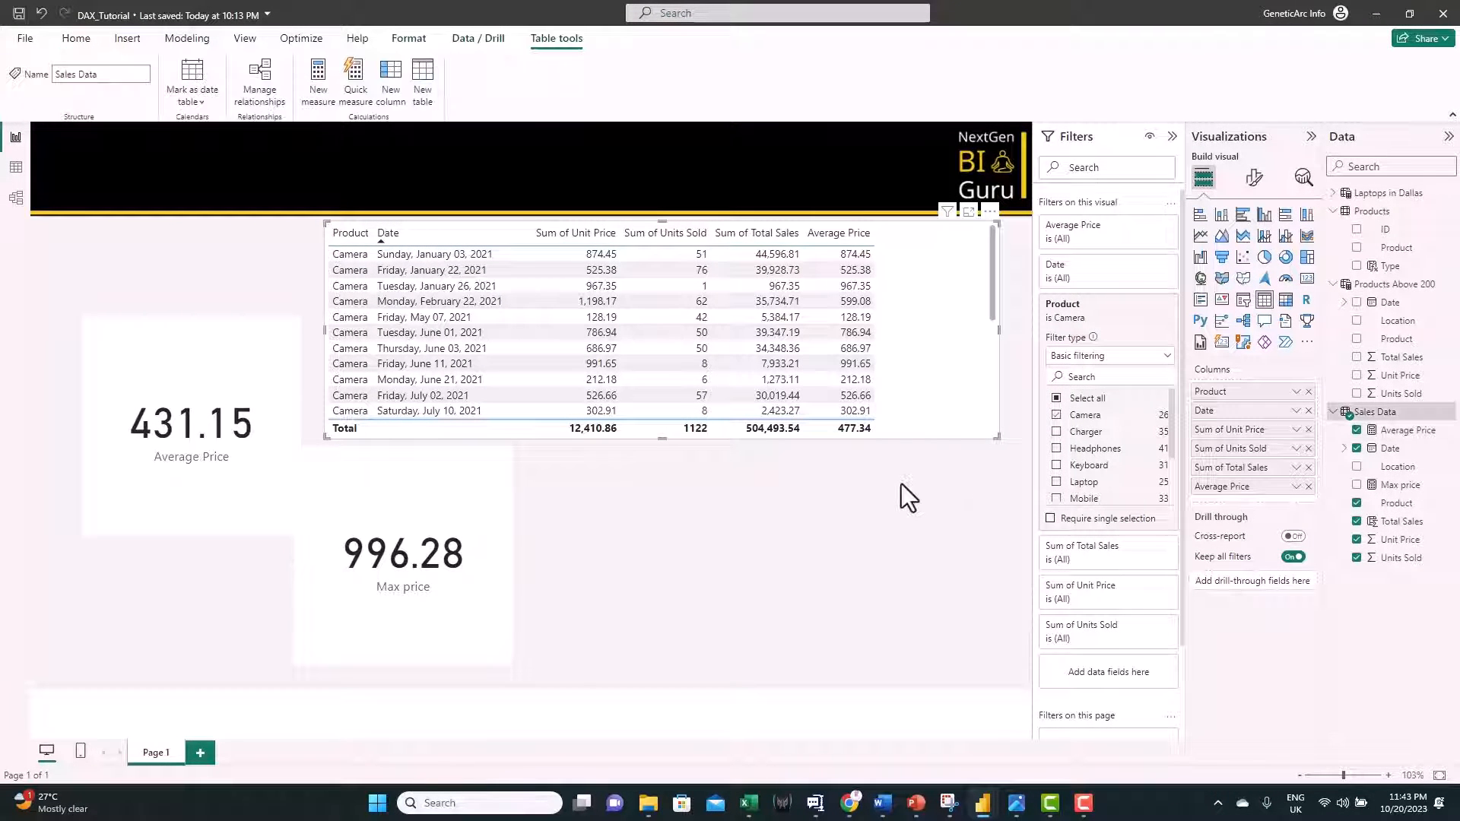
right_click(1384, 414)
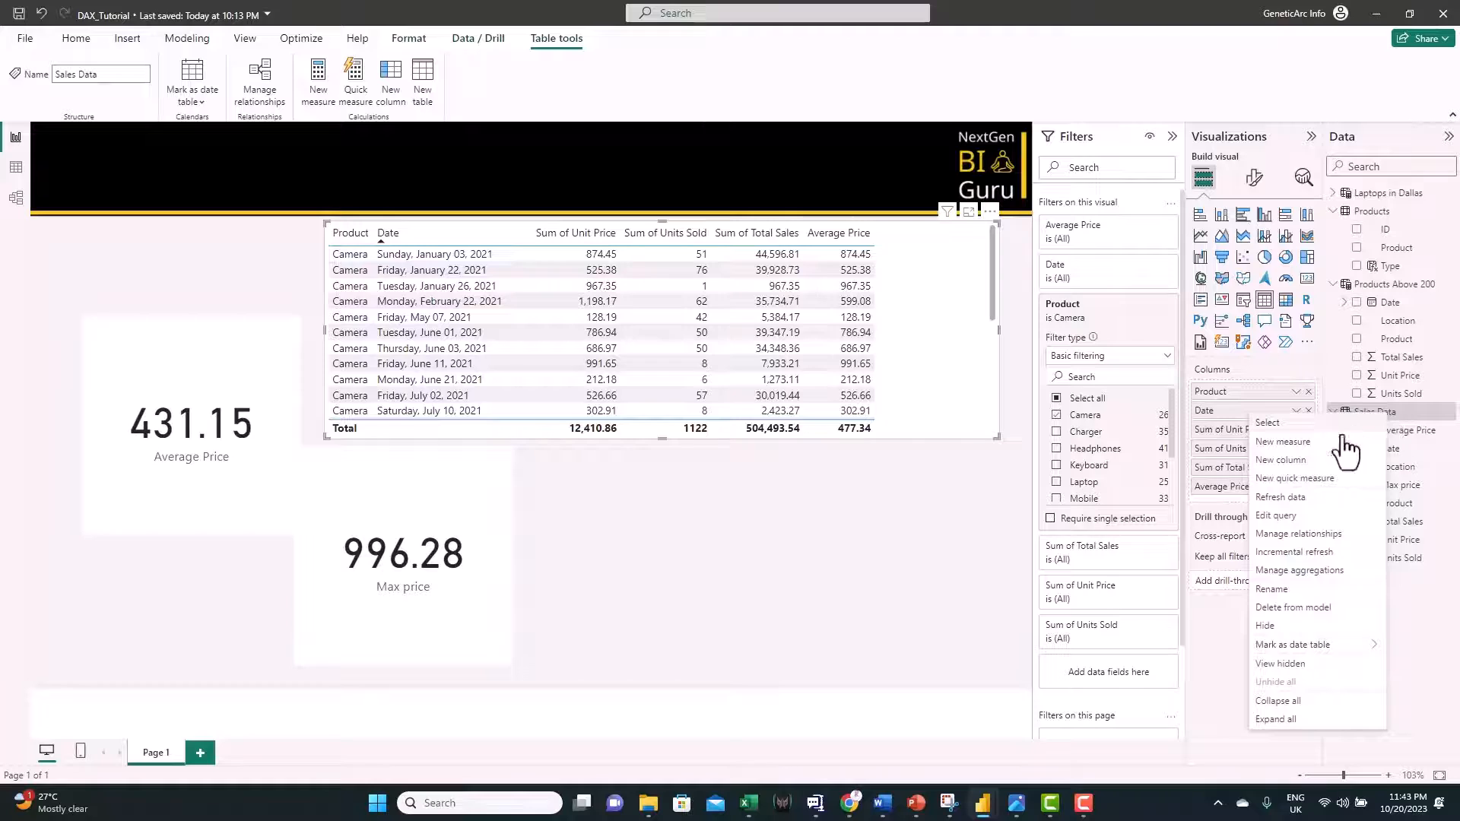
left_click(1292, 442)
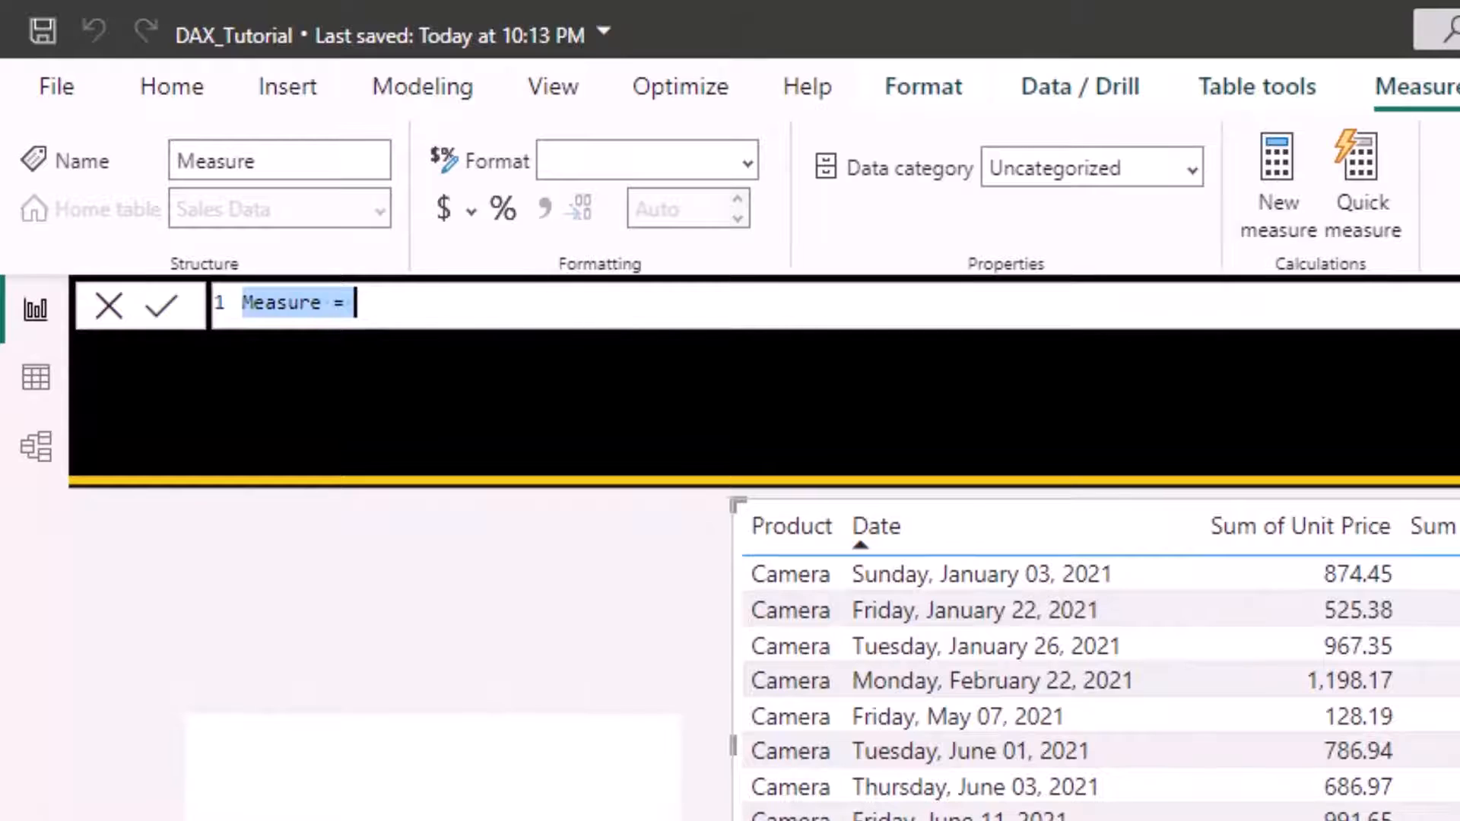
type("YTD Sales=")
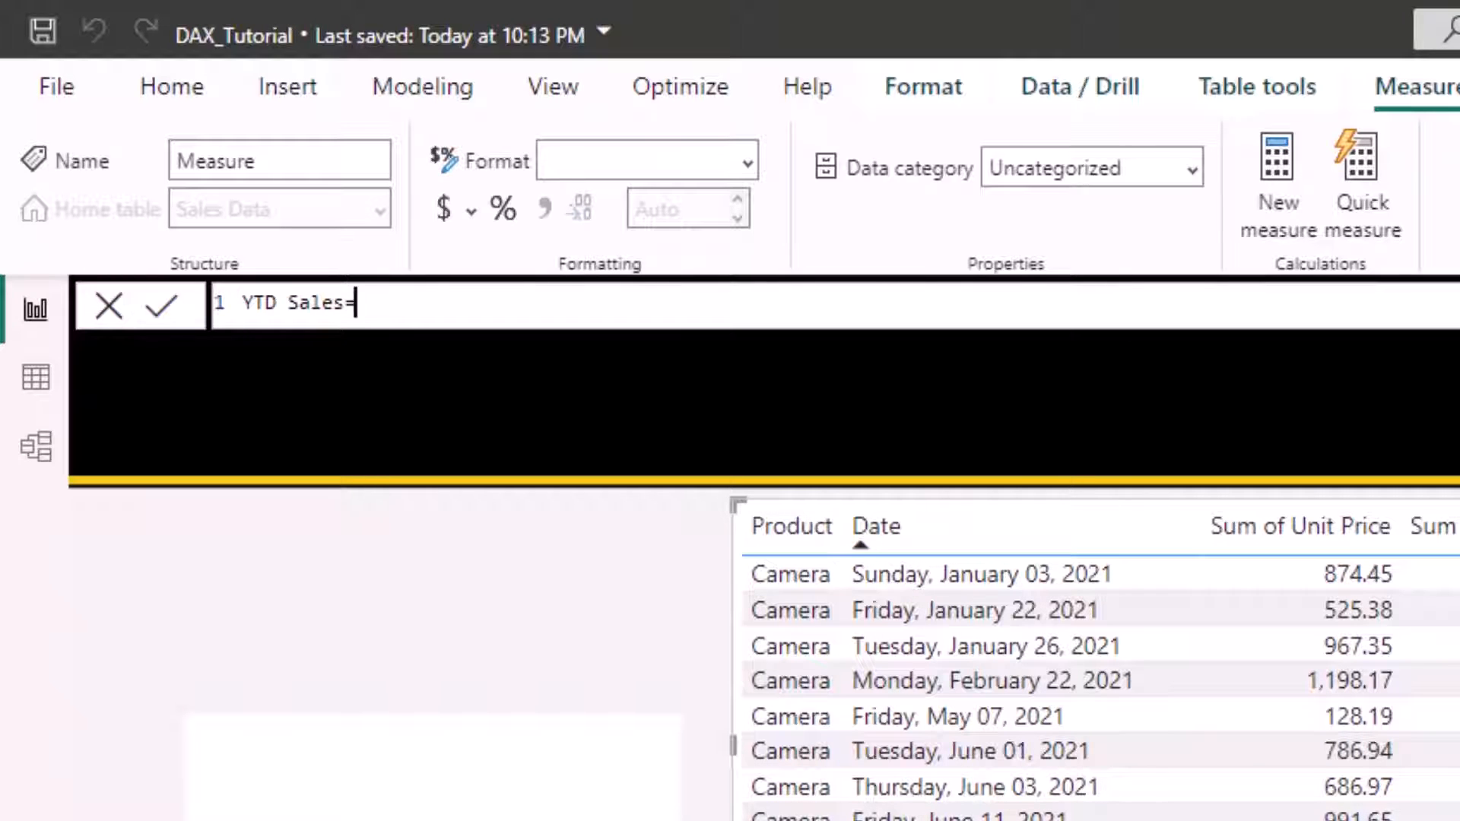
type("tot")
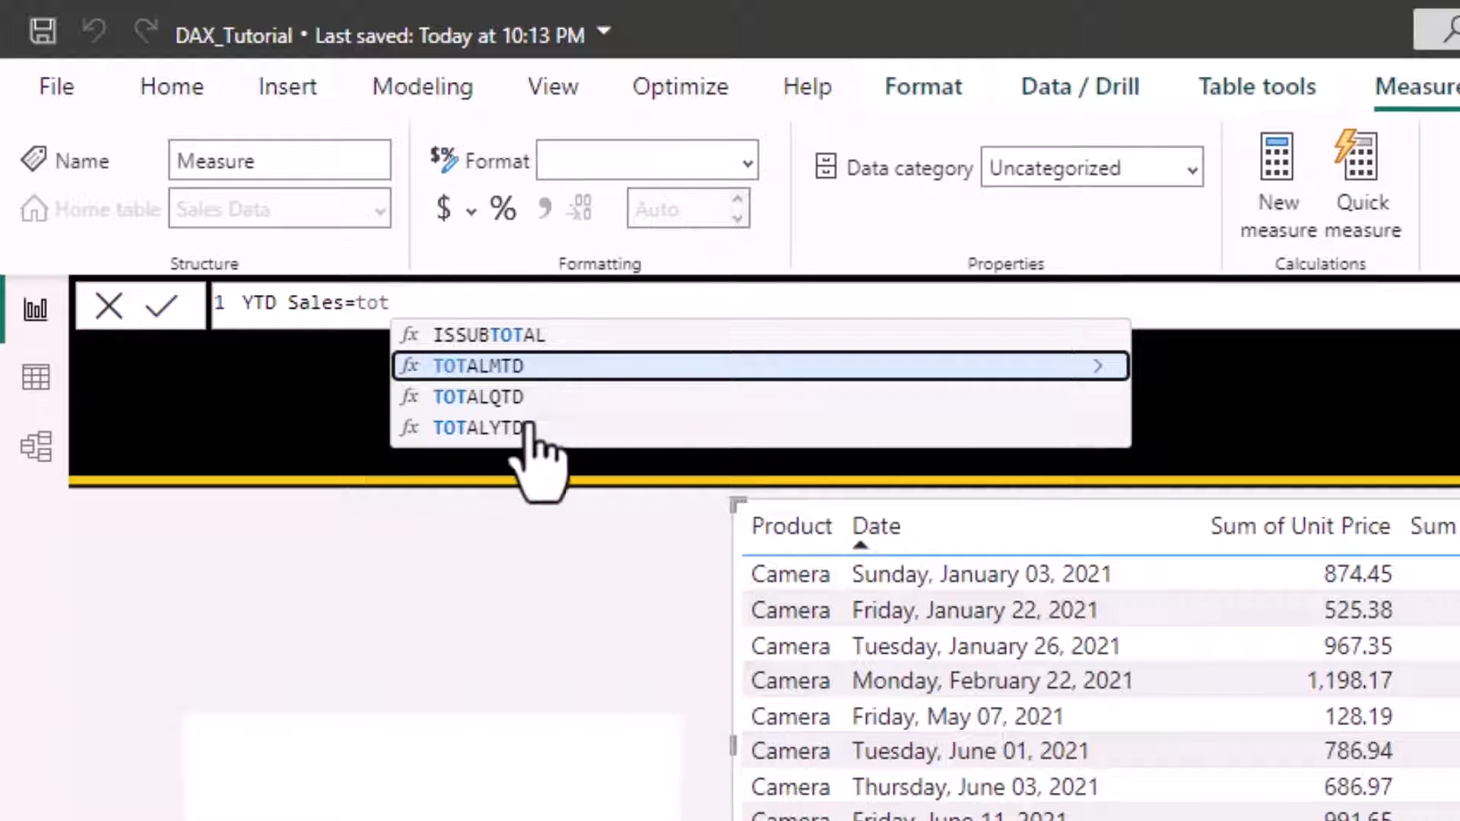
left_click(517, 428)
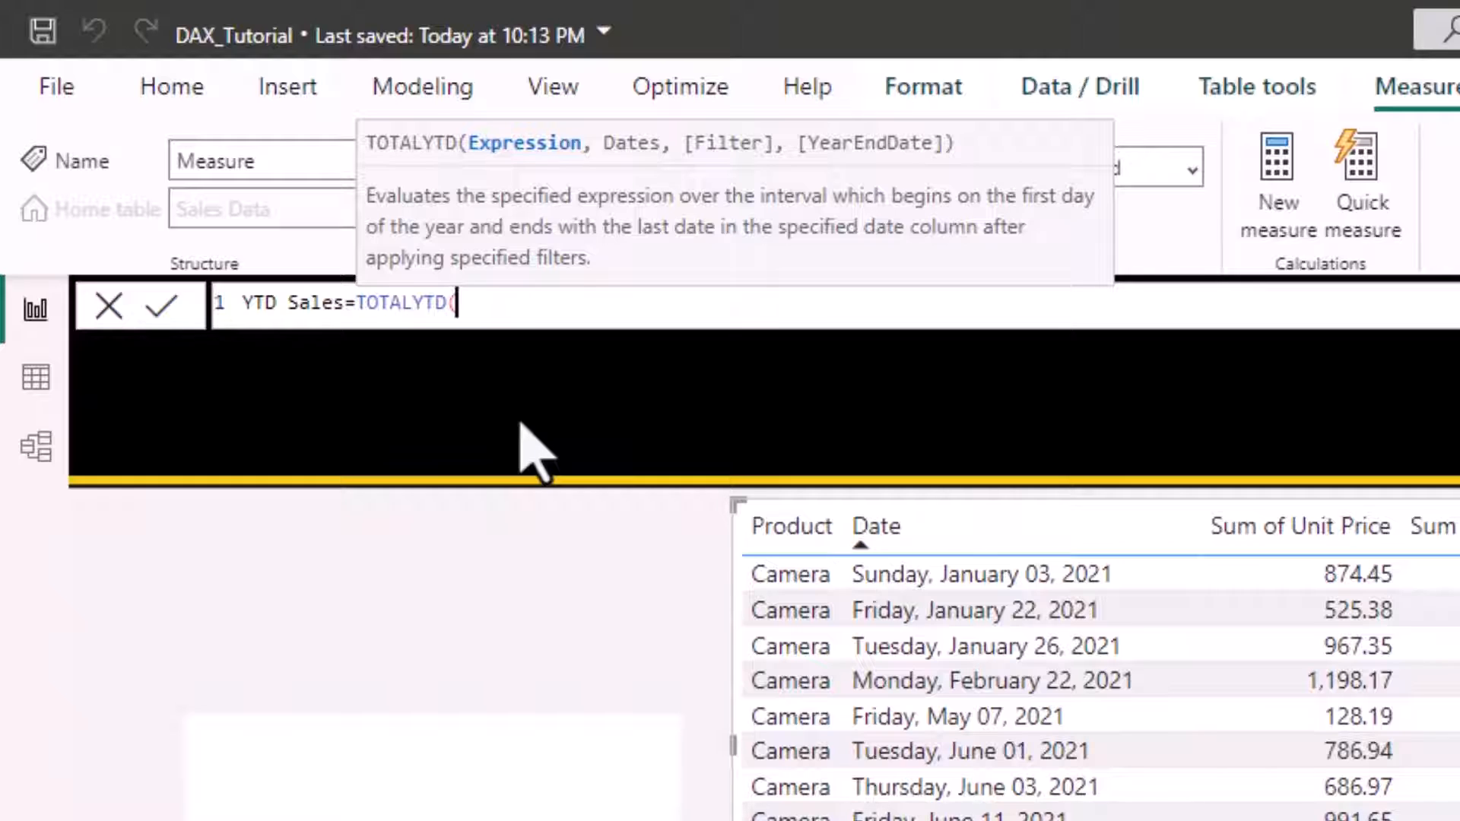
Set the TOTALYTD expression to the sum of 'Sales Data'[Total Sales]
type("s")
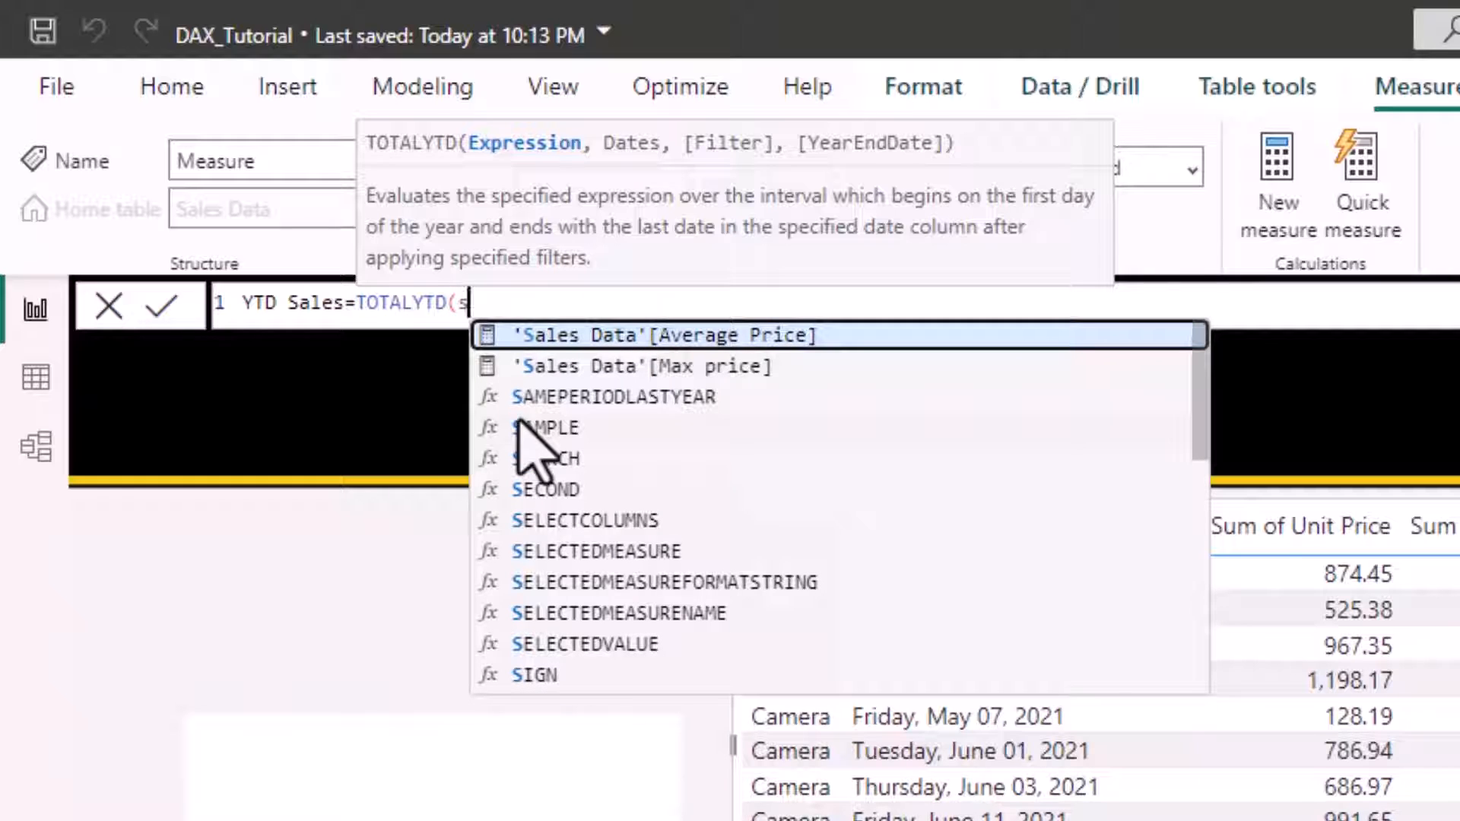
type("um")
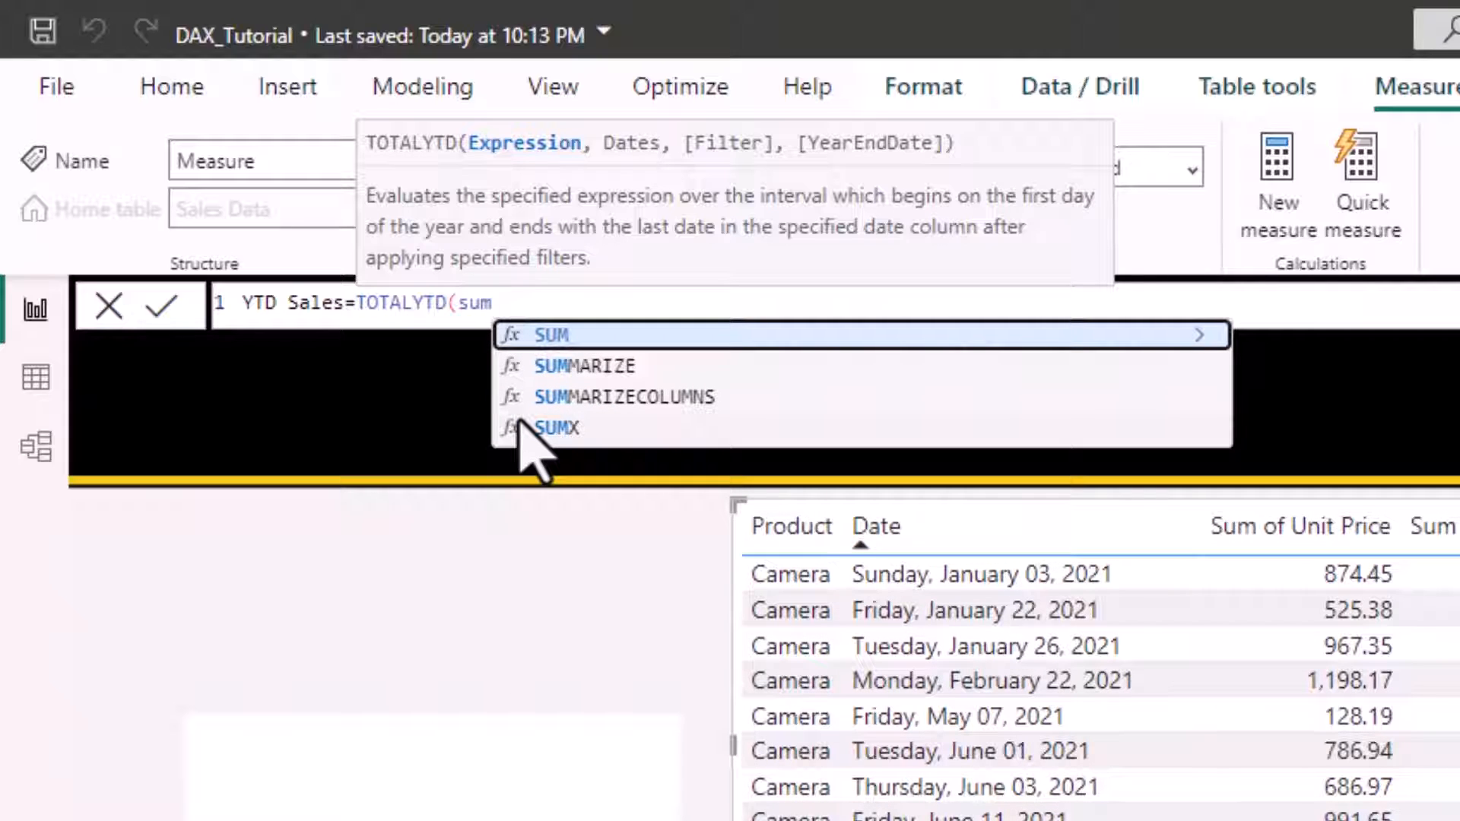
type("(")
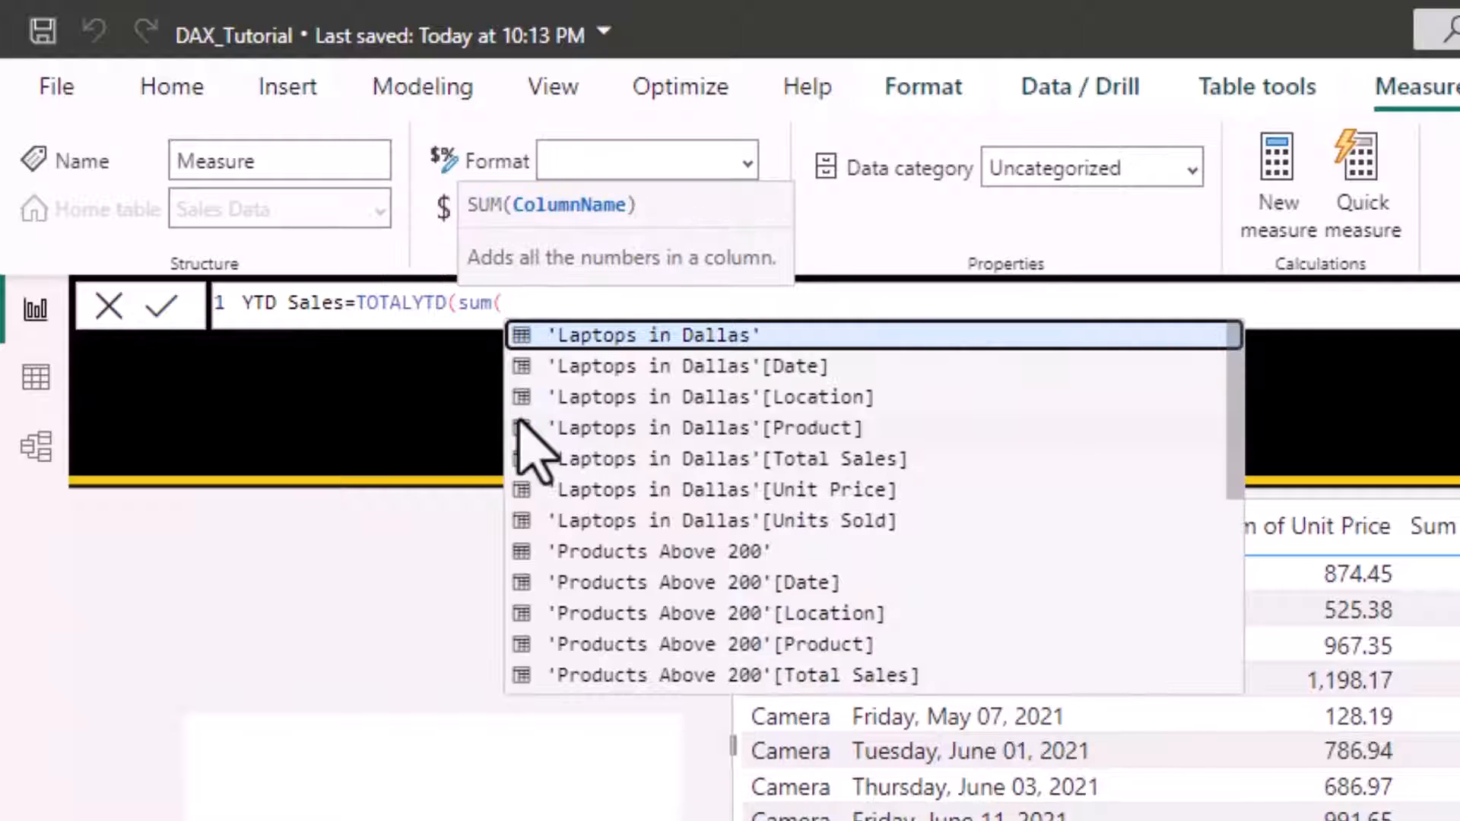
type("tot")
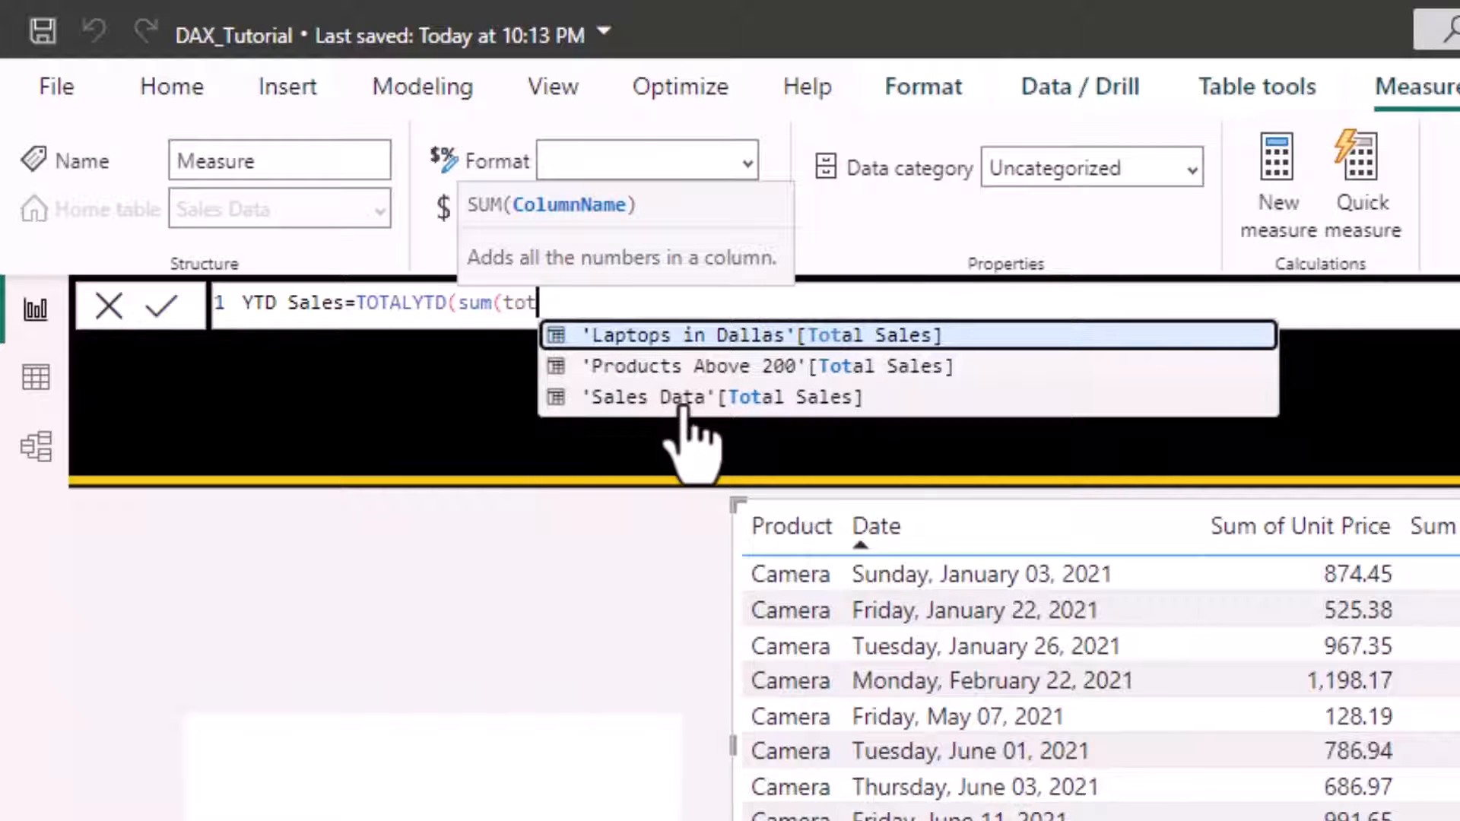
left_click(786, 403)
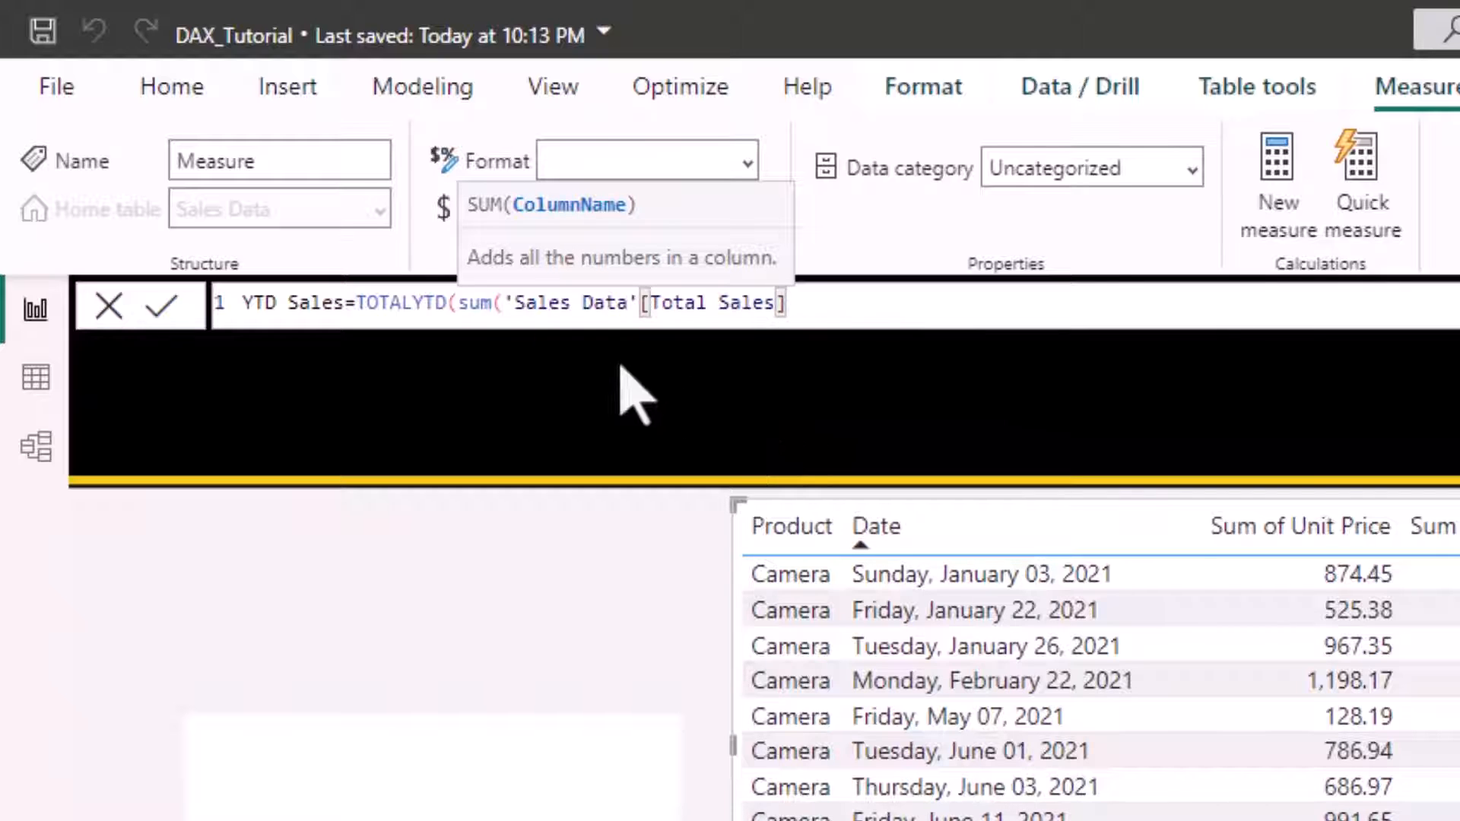
type(")")
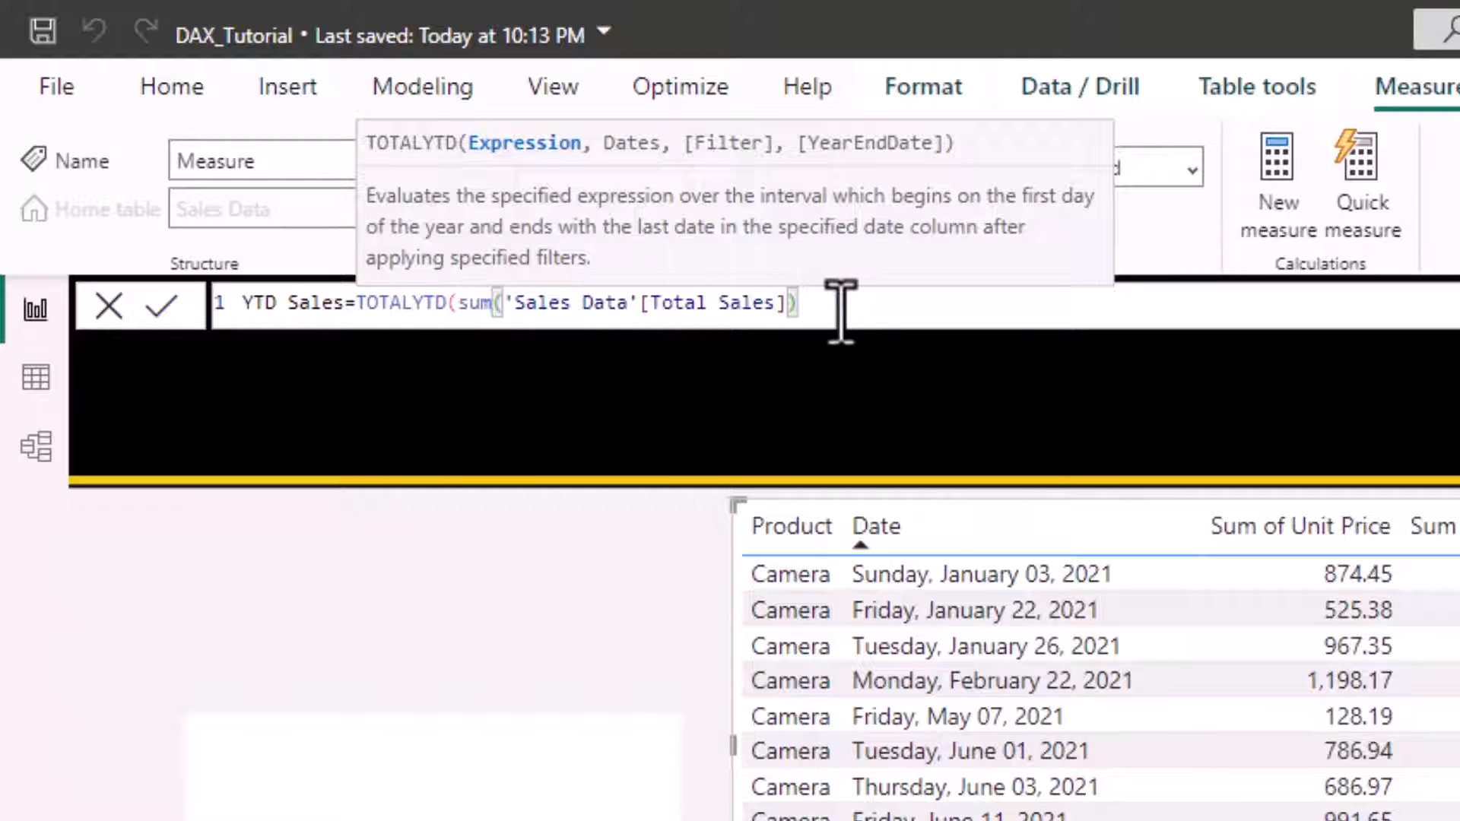
Give TOTALYTD the 'Sales Data'[Date] column as its dates argument and commit the YTD Sales measure
type(",")
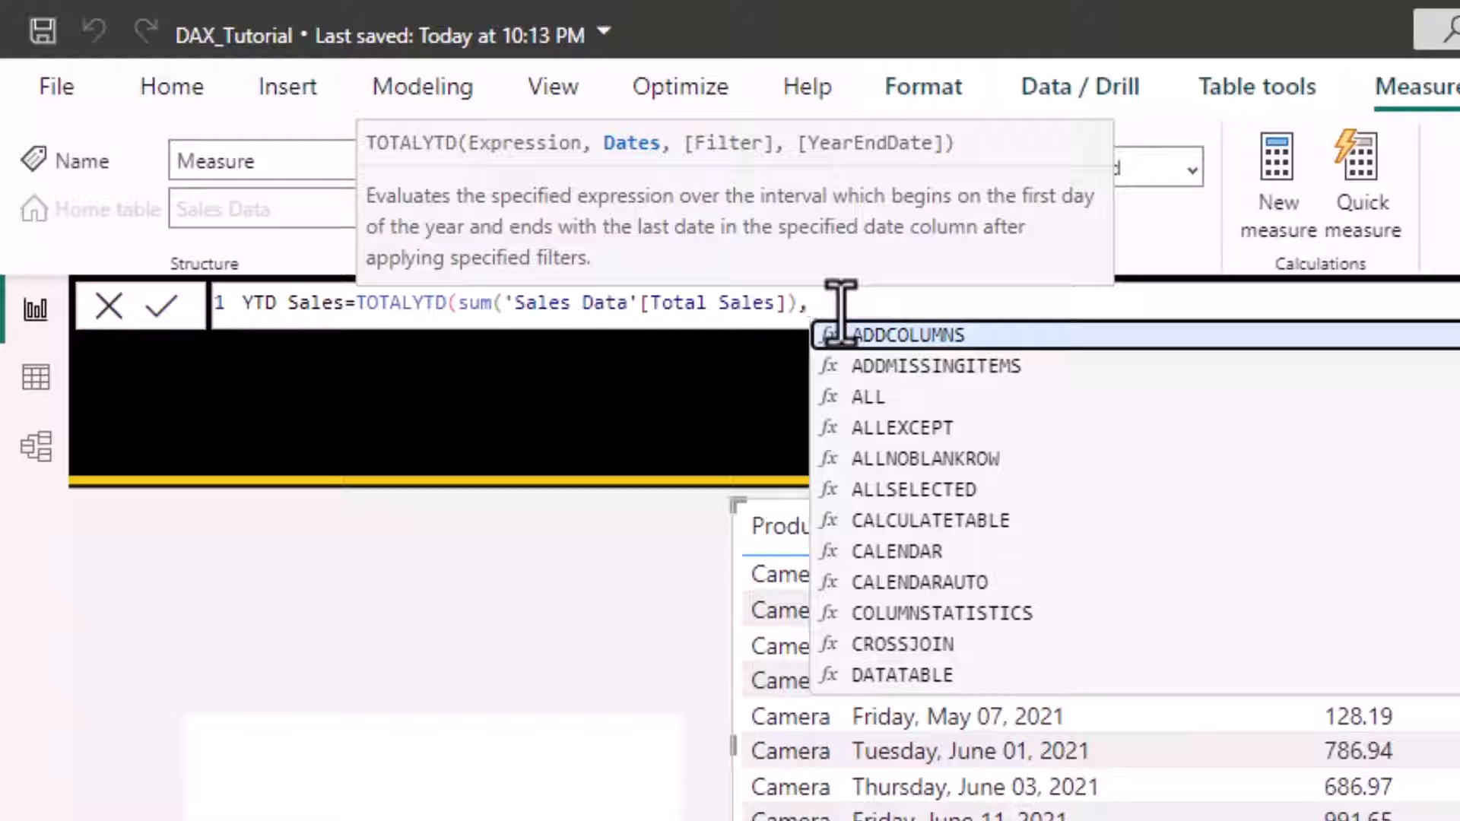
type("date")
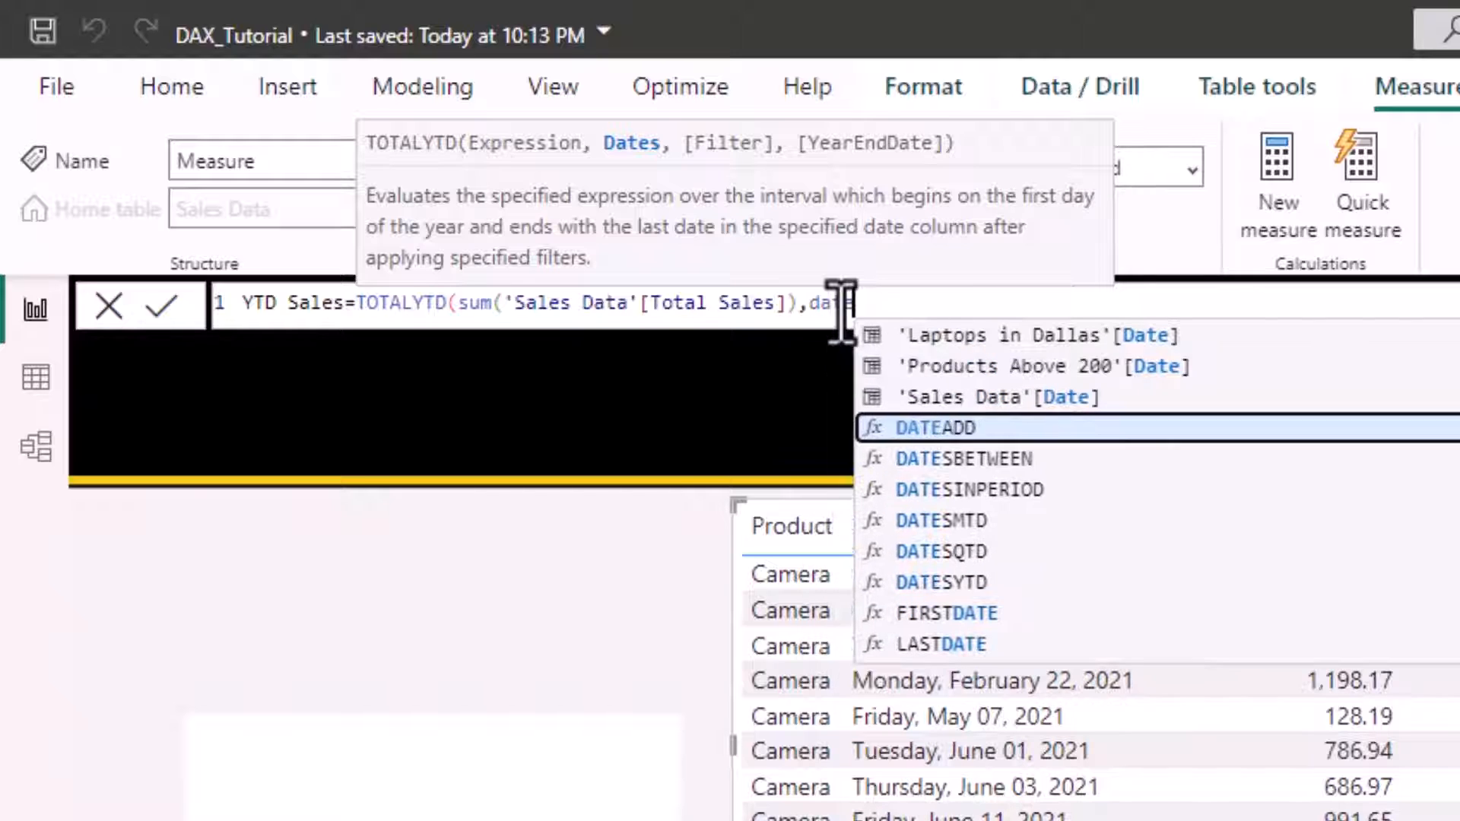
left_click(1013, 398)
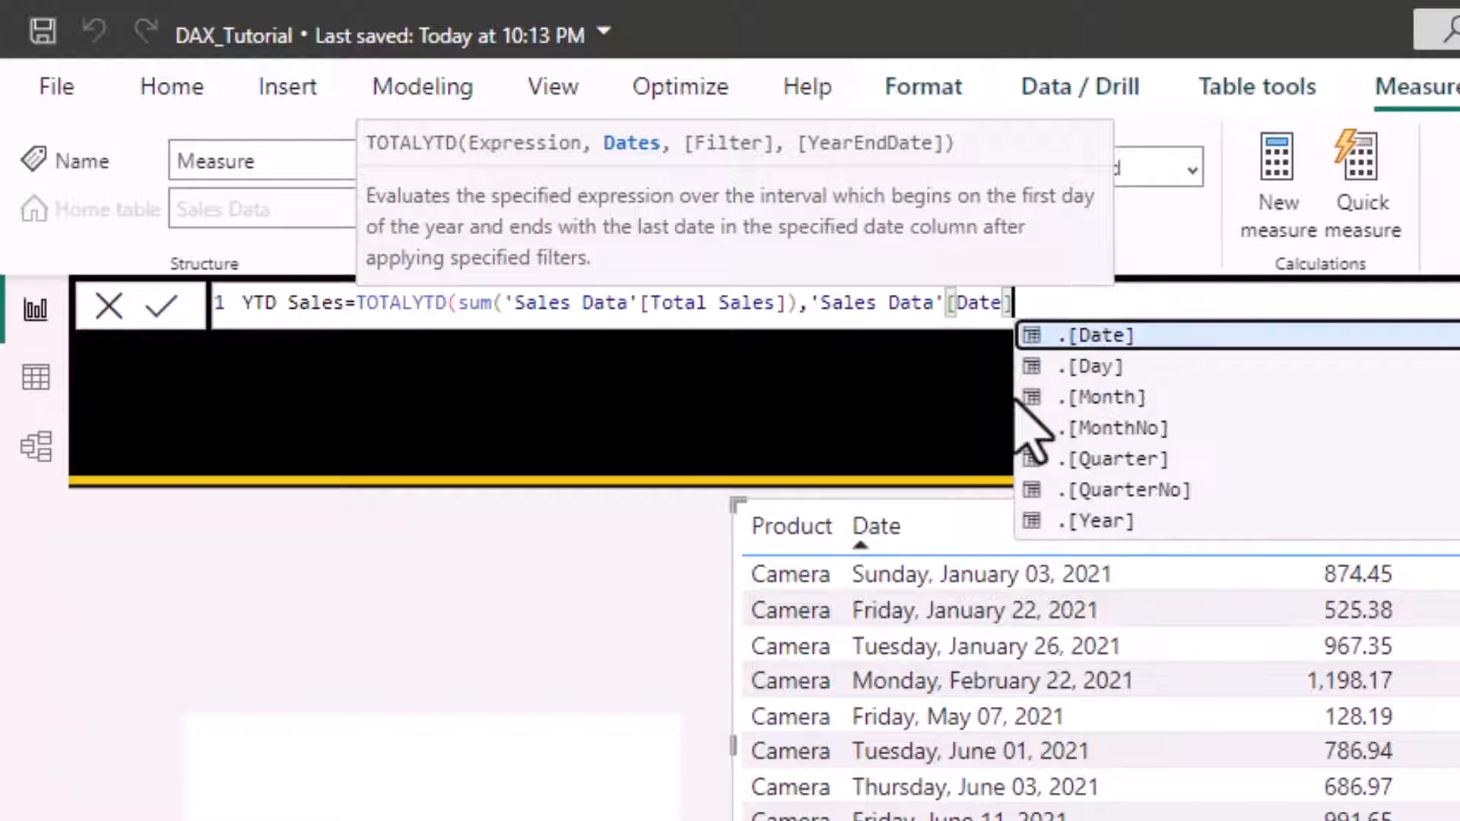
type(")")
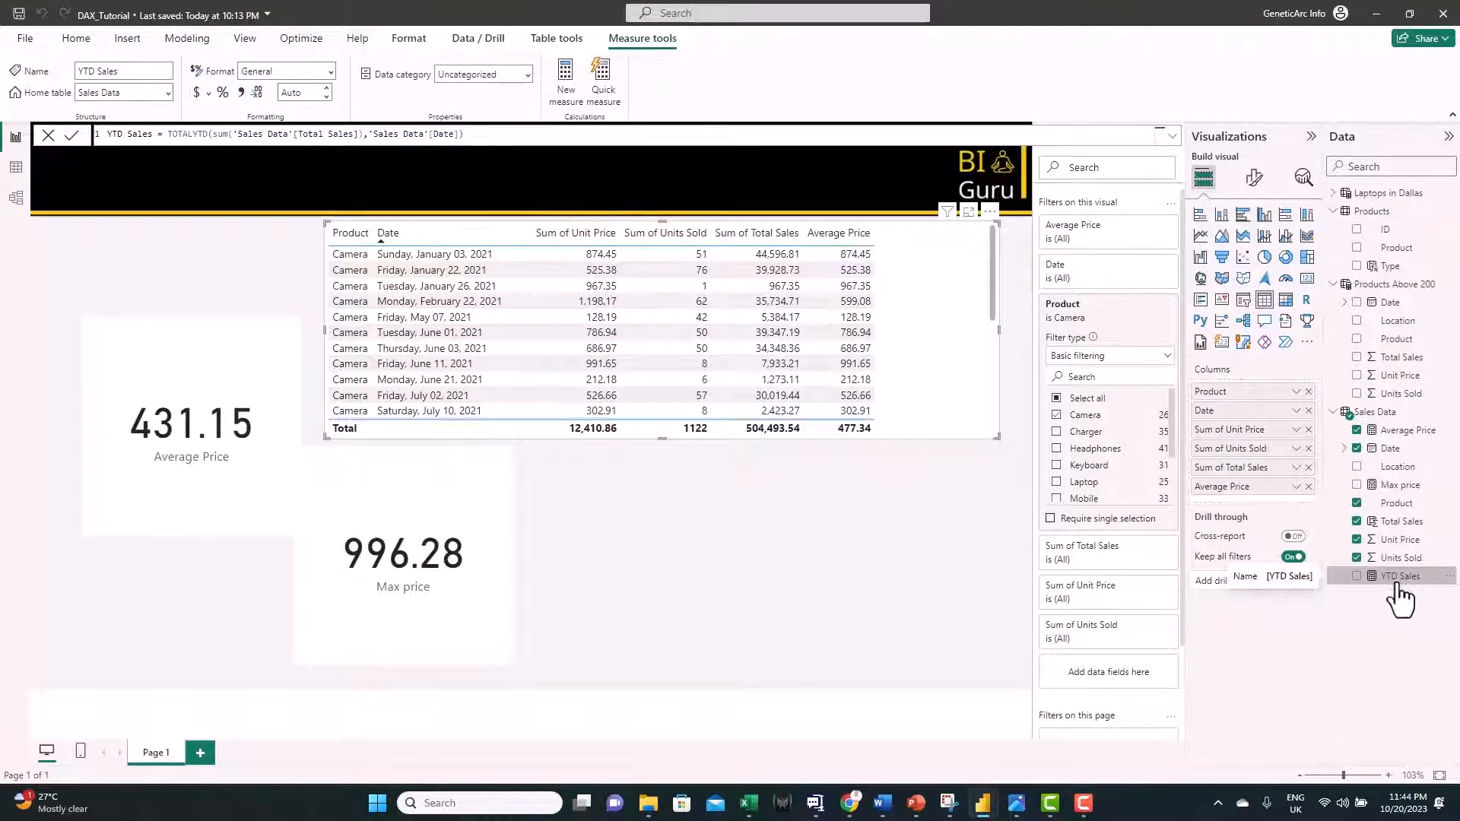
Add the YTD Sales measure to the table visual between Sum of Total Sales and Average Price, and review its running totals through the last row
left_click_drag(1396, 586, 1284, 485)
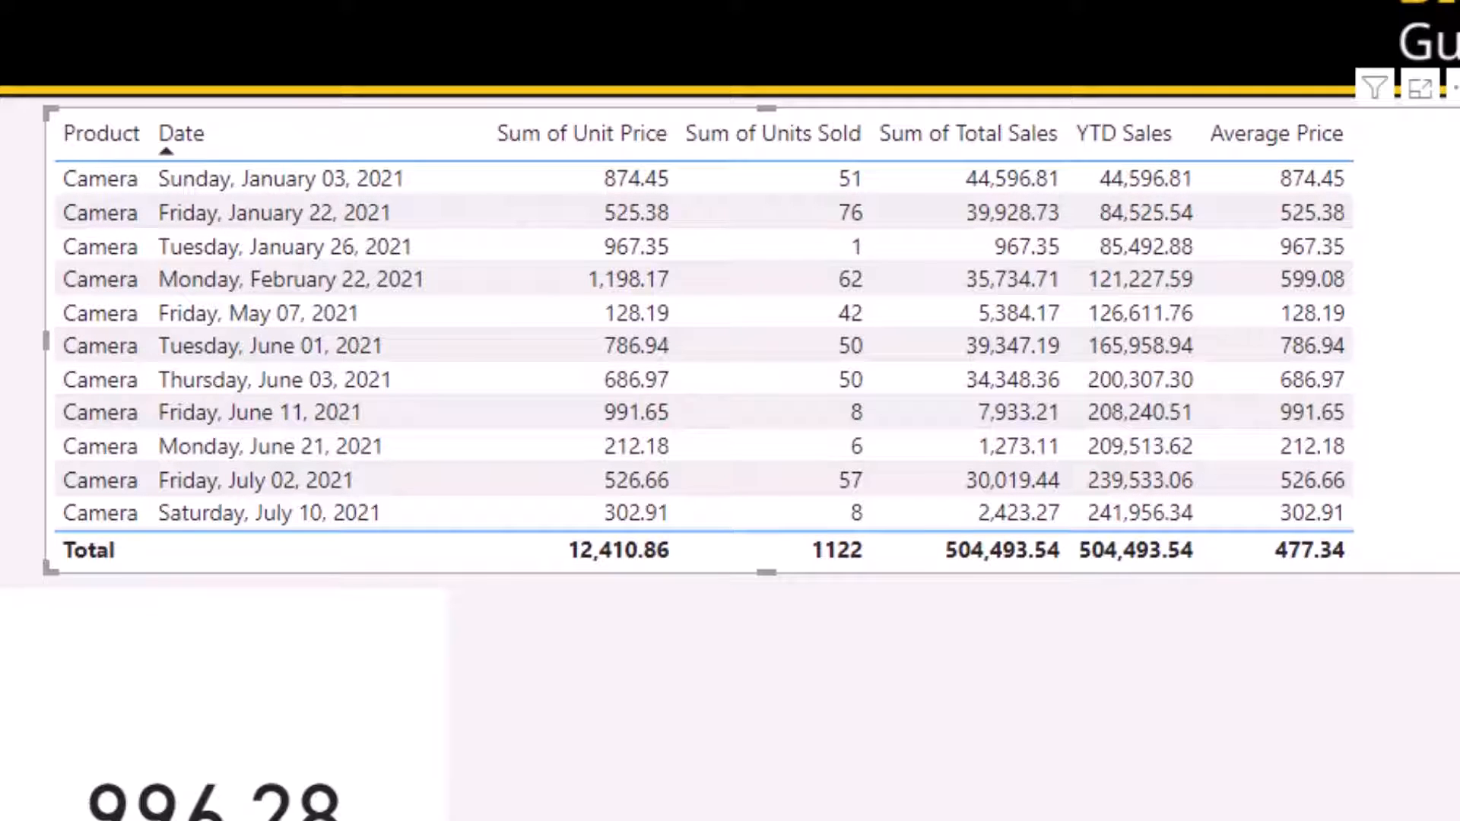
scroll(703, 347, "down", 5)
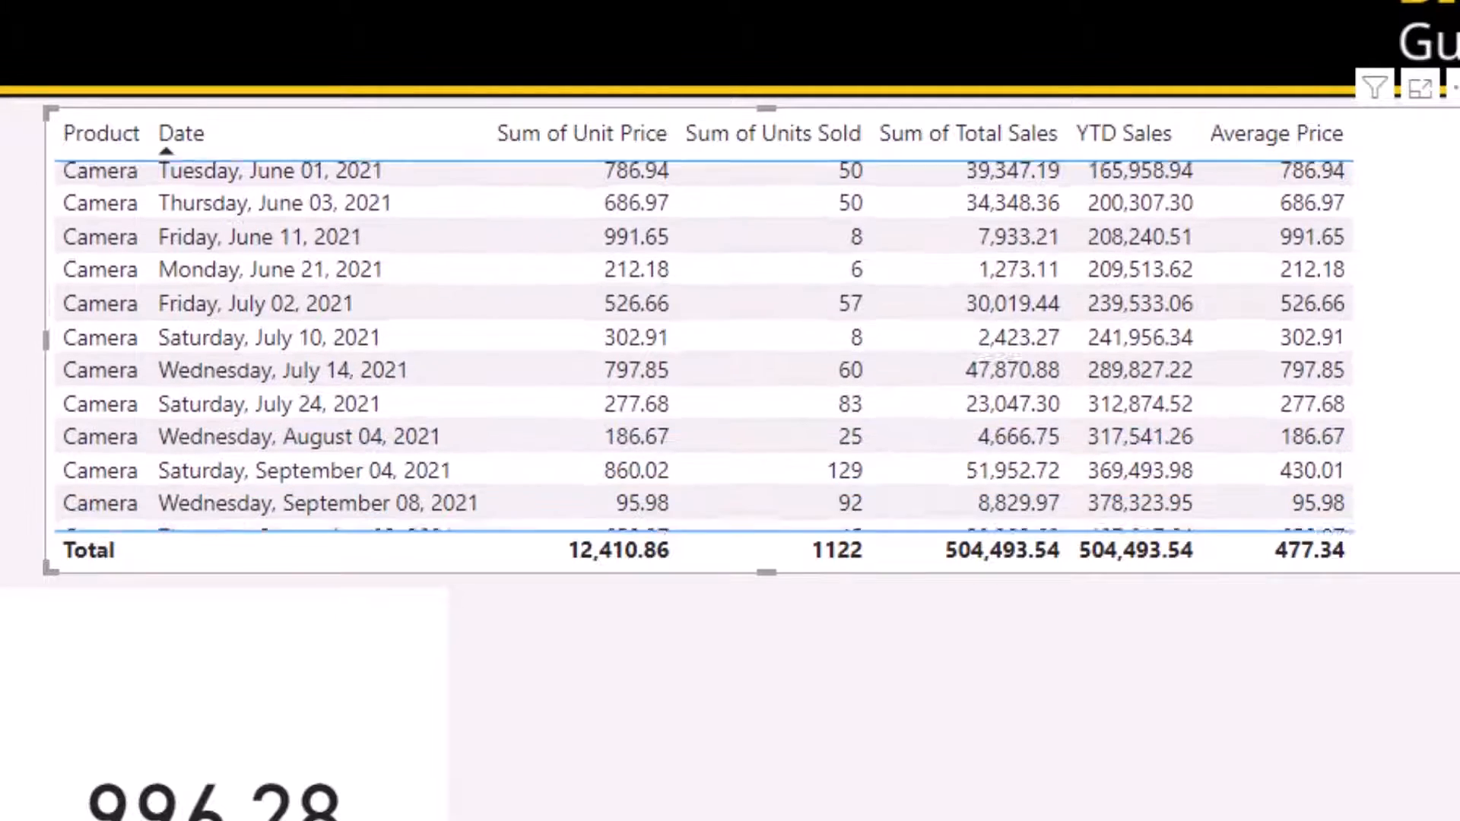
scroll(1443, 525, "down", 8)
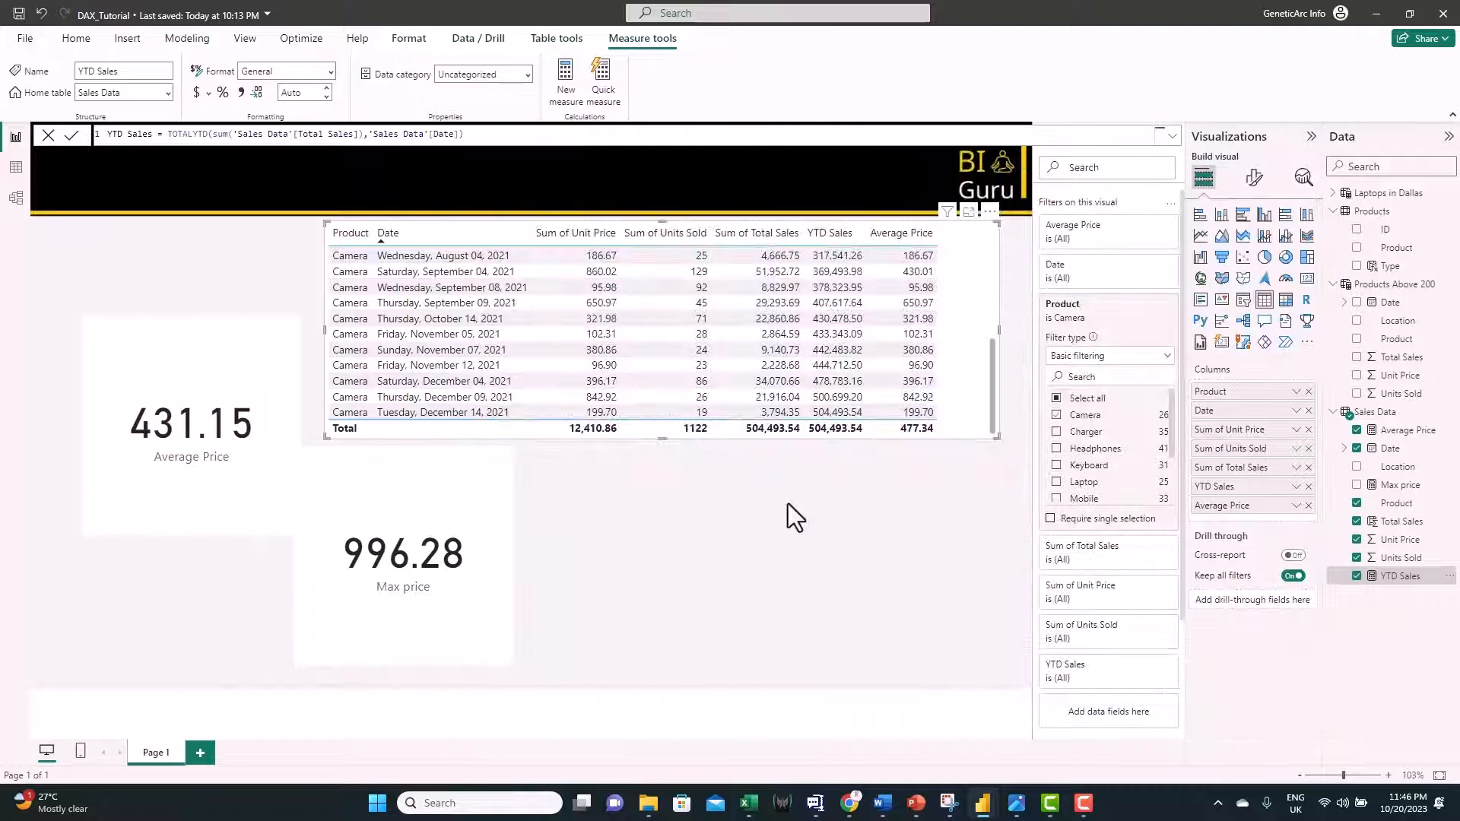
Examine the FILTER function in the formula that defines the Products Above 200 table
left_click(1384, 288)
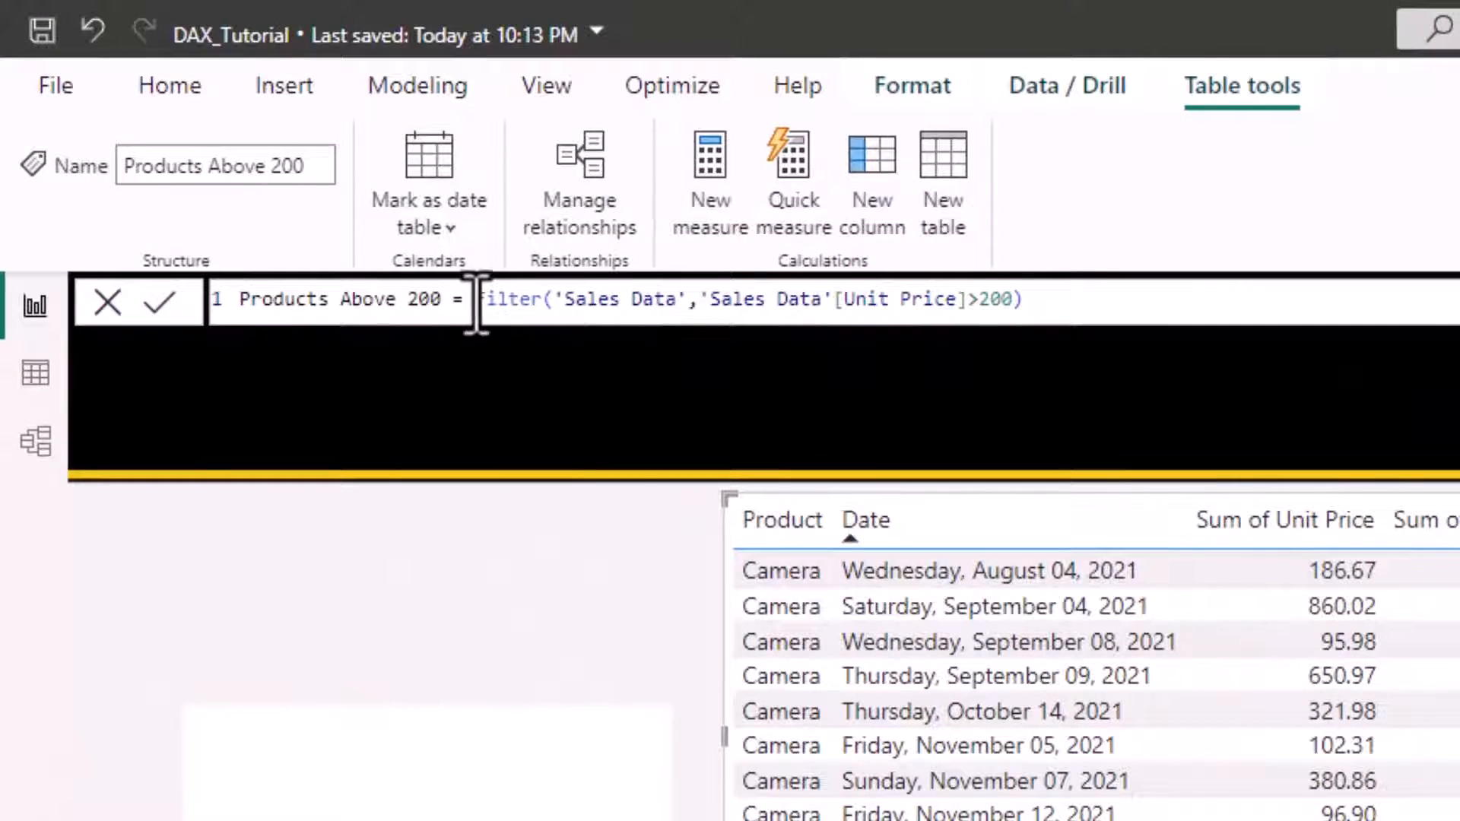
left_click_drag(473, 300, 548, 304)
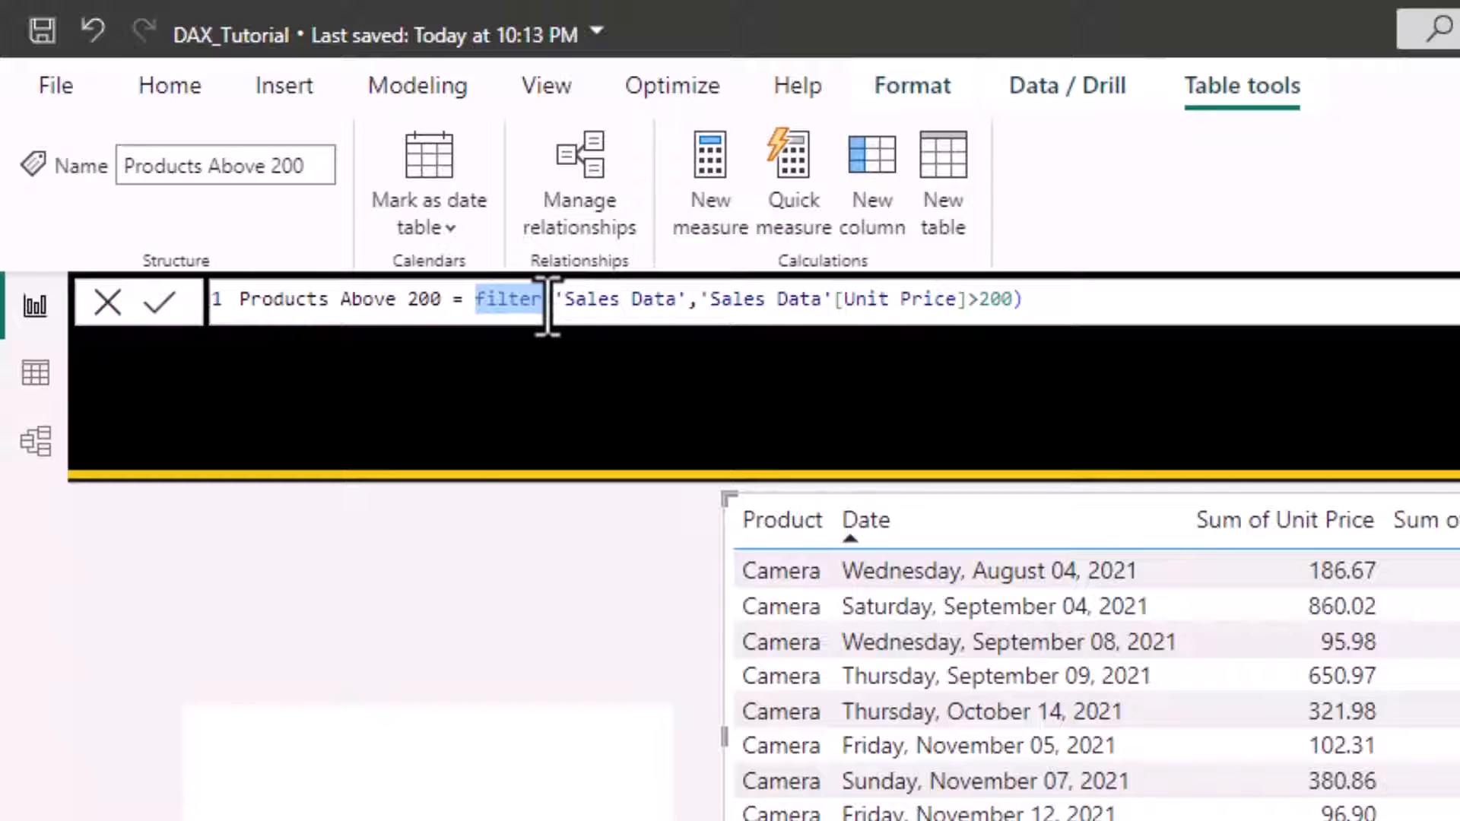
key("shift+Right")
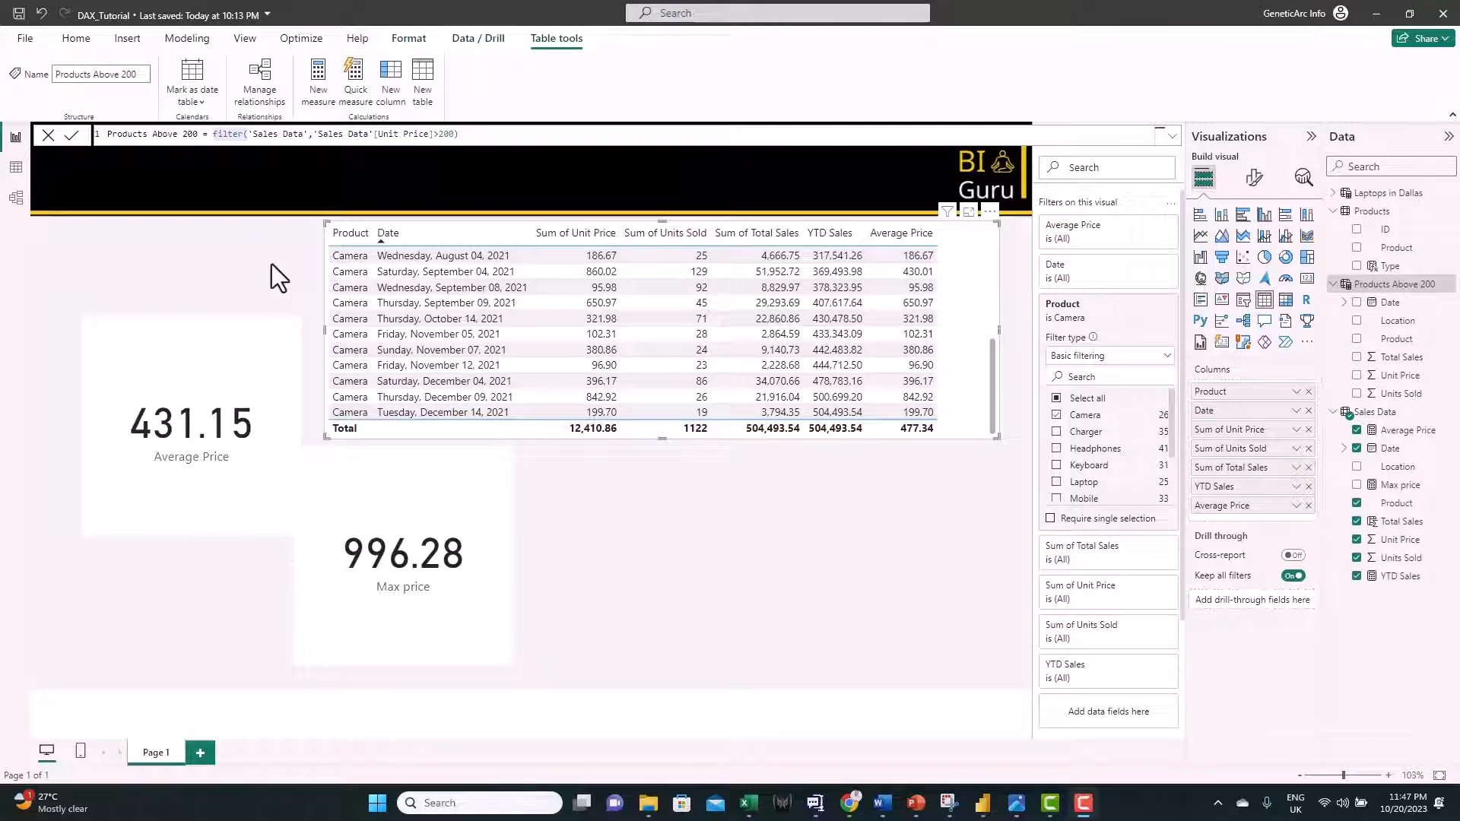
Review the rows of the Sales Data and Products tables and the relationship that links them by Product in the model diagram
left_click(16, 173)
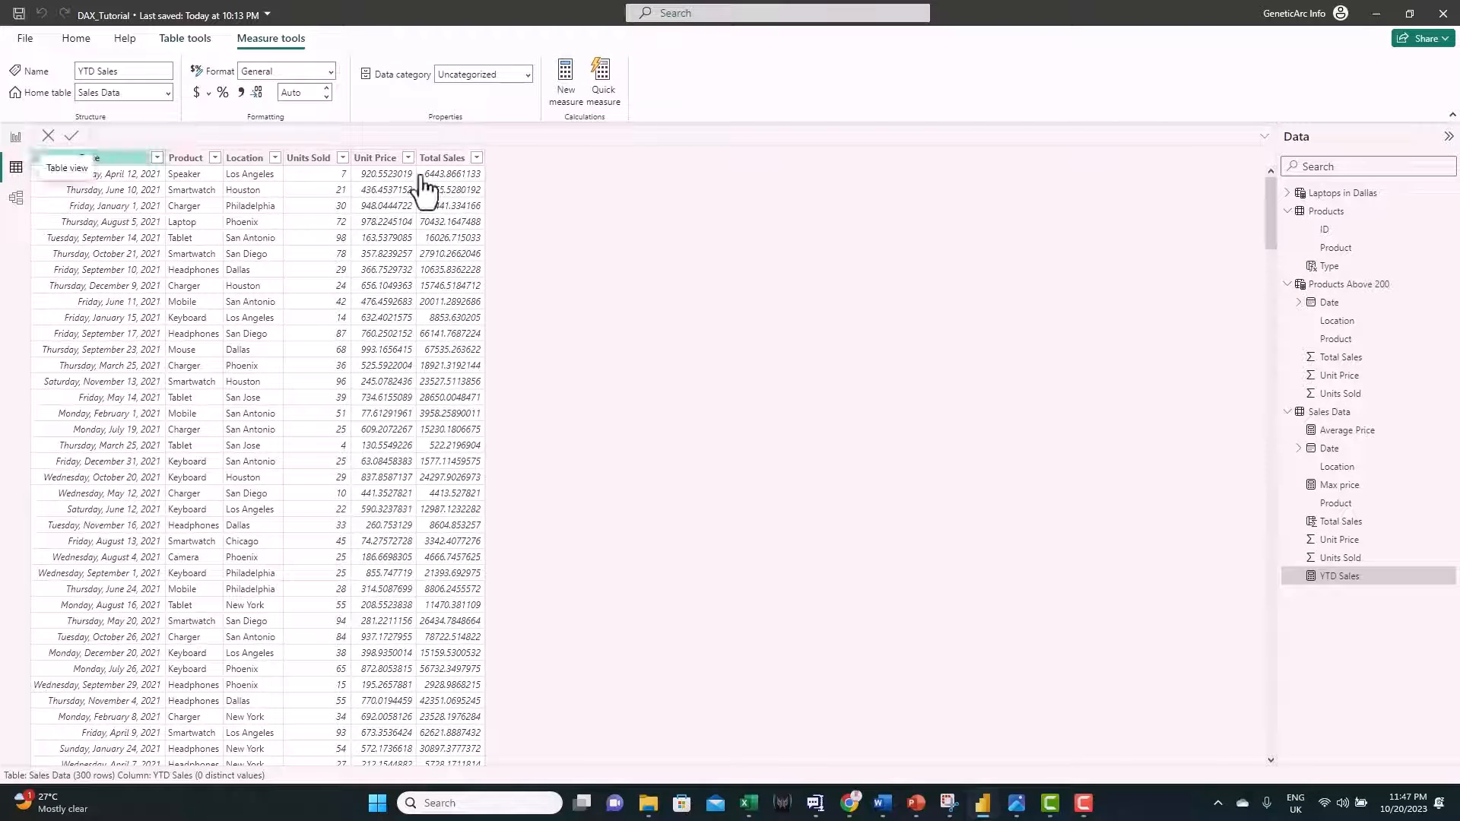
left_click(1335, 412)
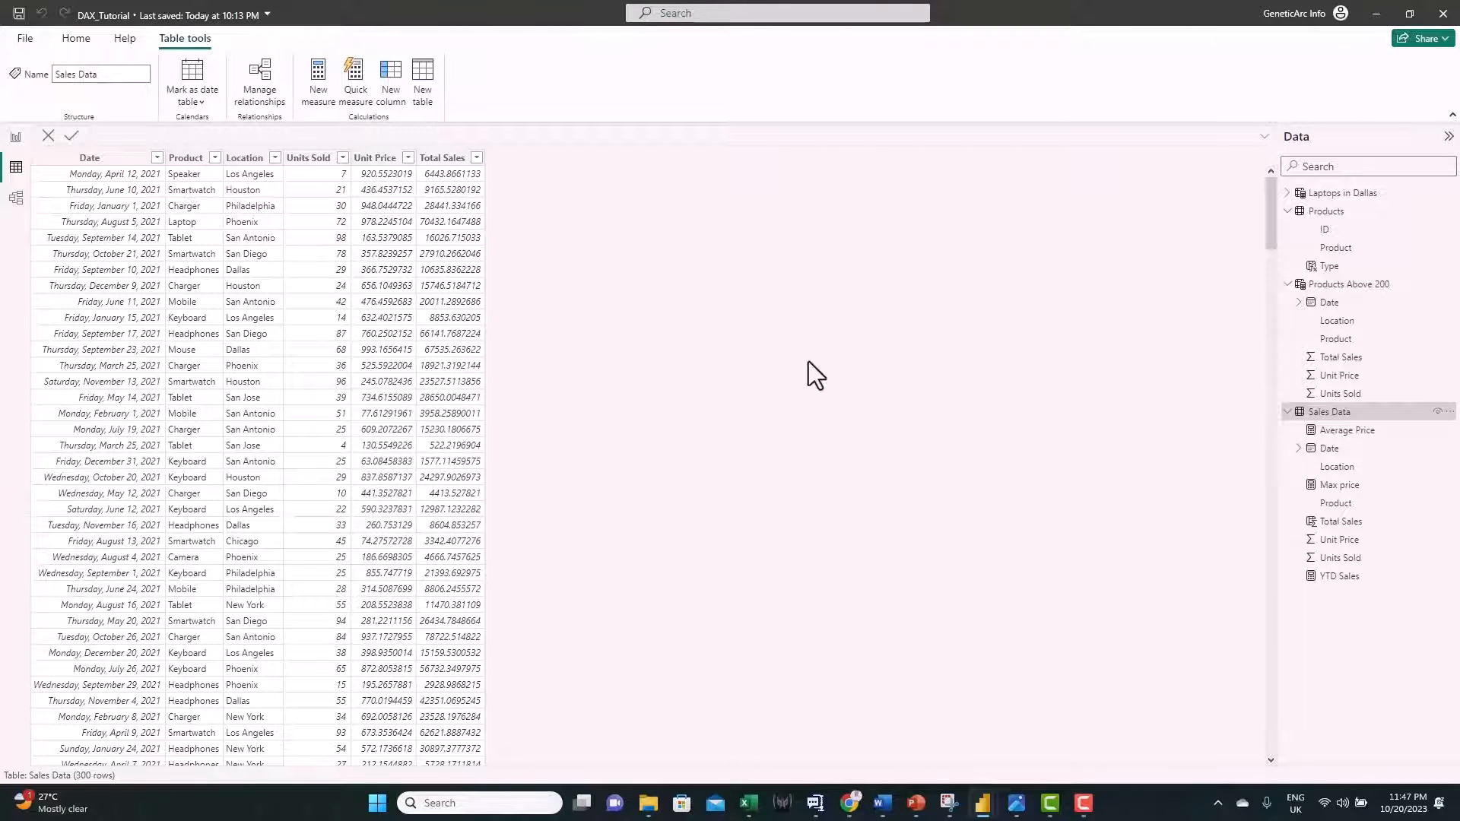
left_click(1330, 213)
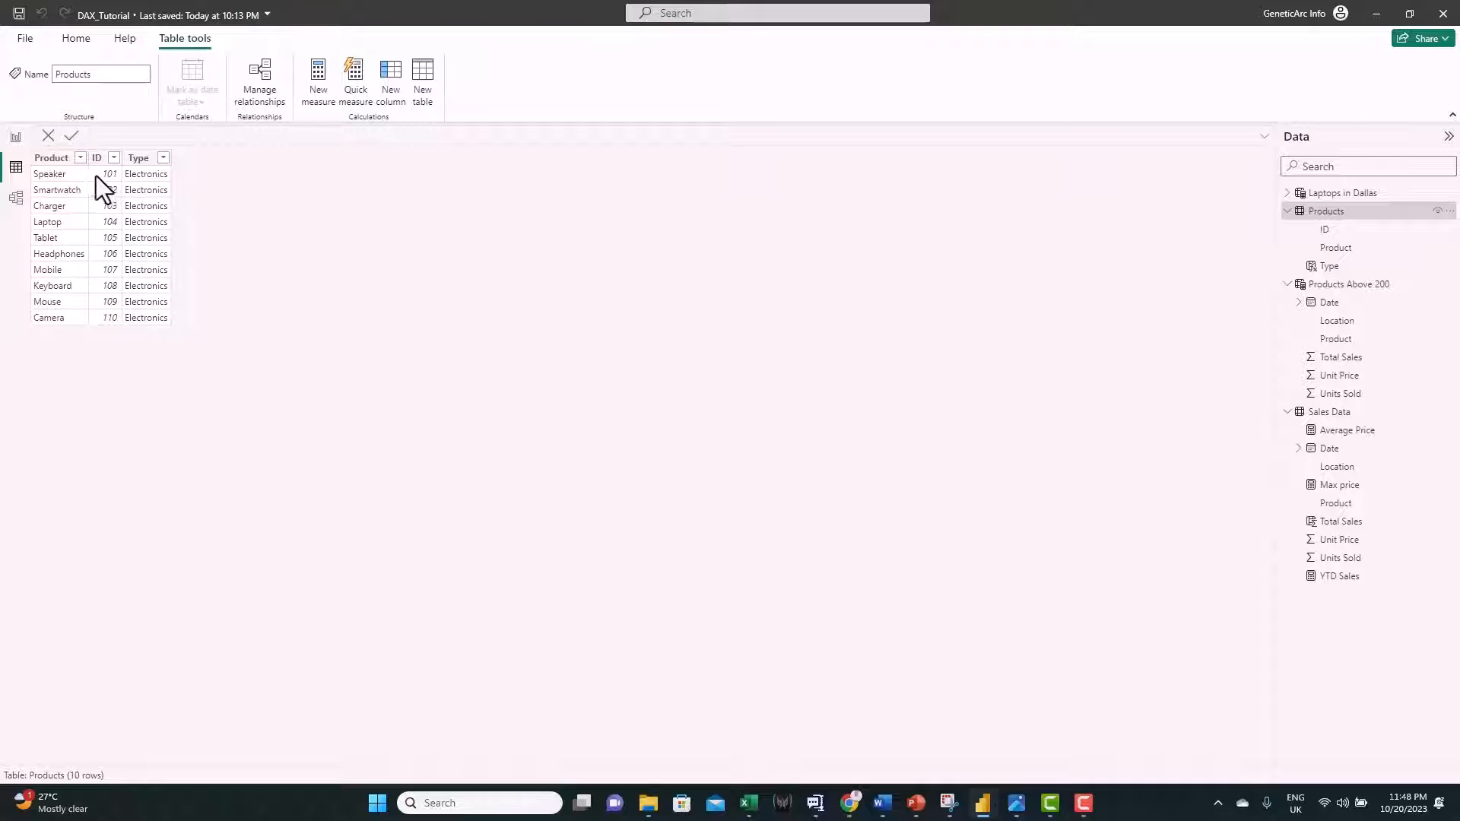
left_click(16, 199)
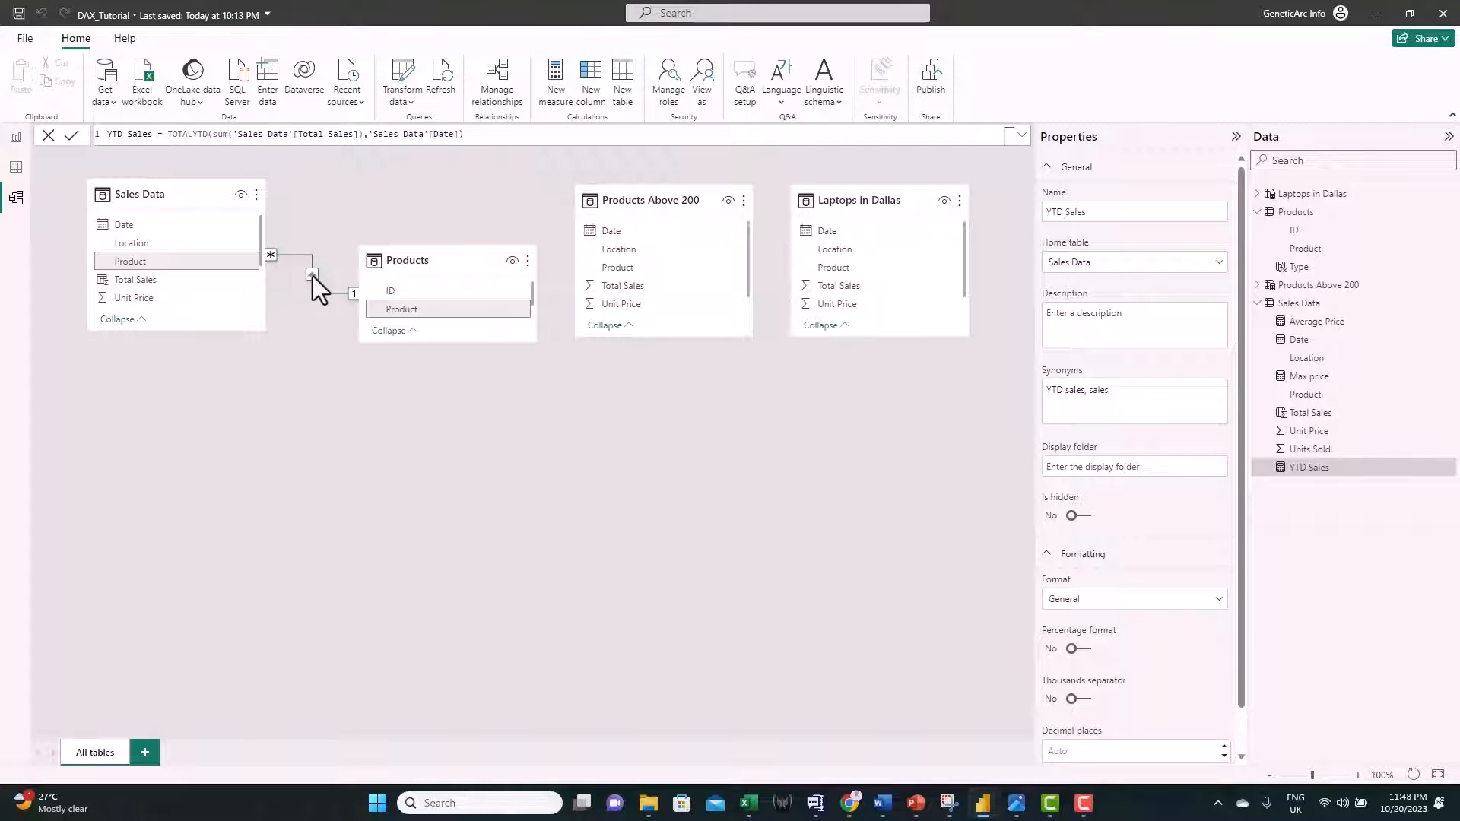
left_click(16, 169)
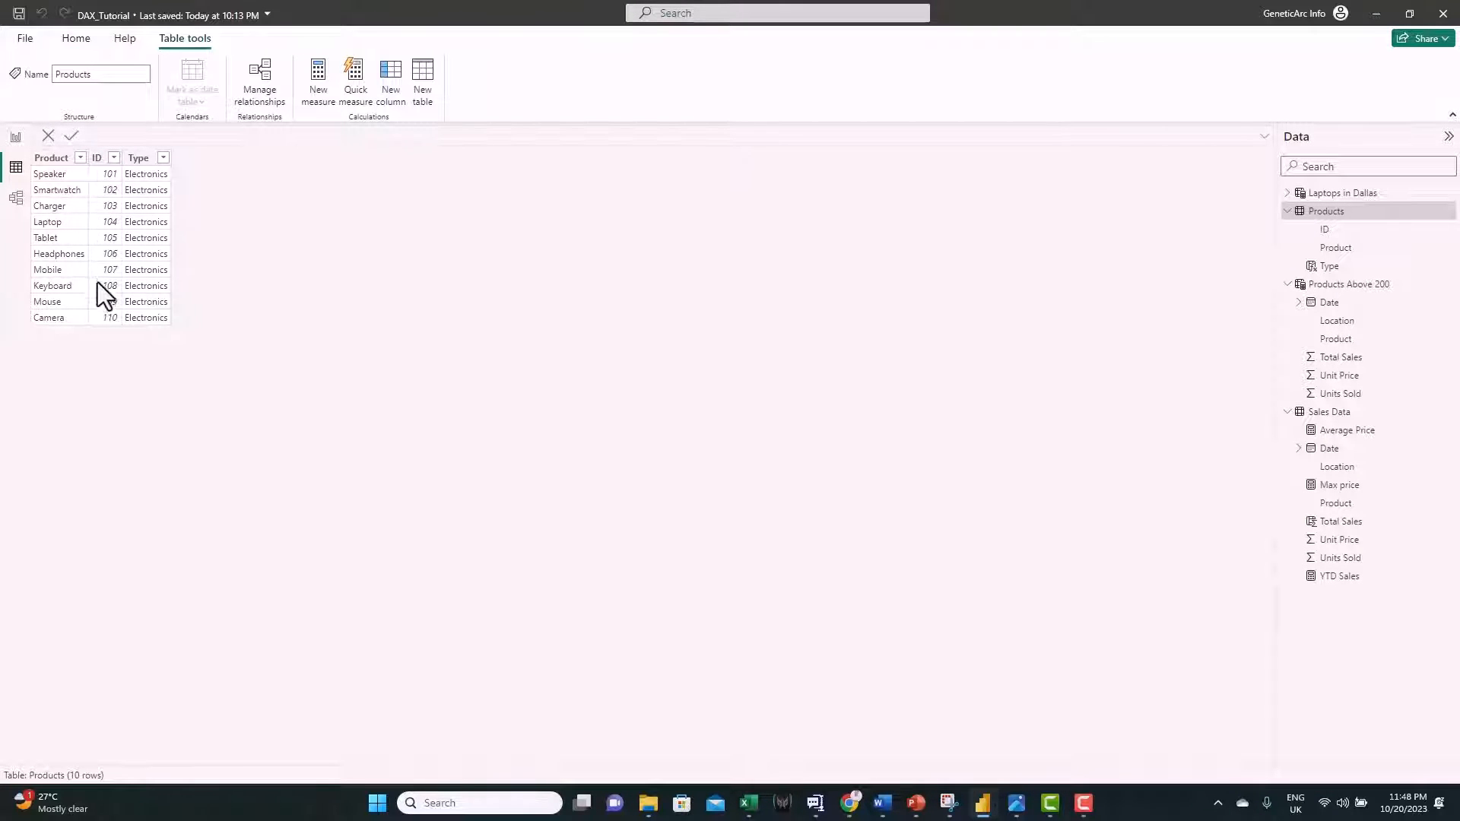
Add a calculated column named Product ID to the Sales Data table
left_click(1338, 414)
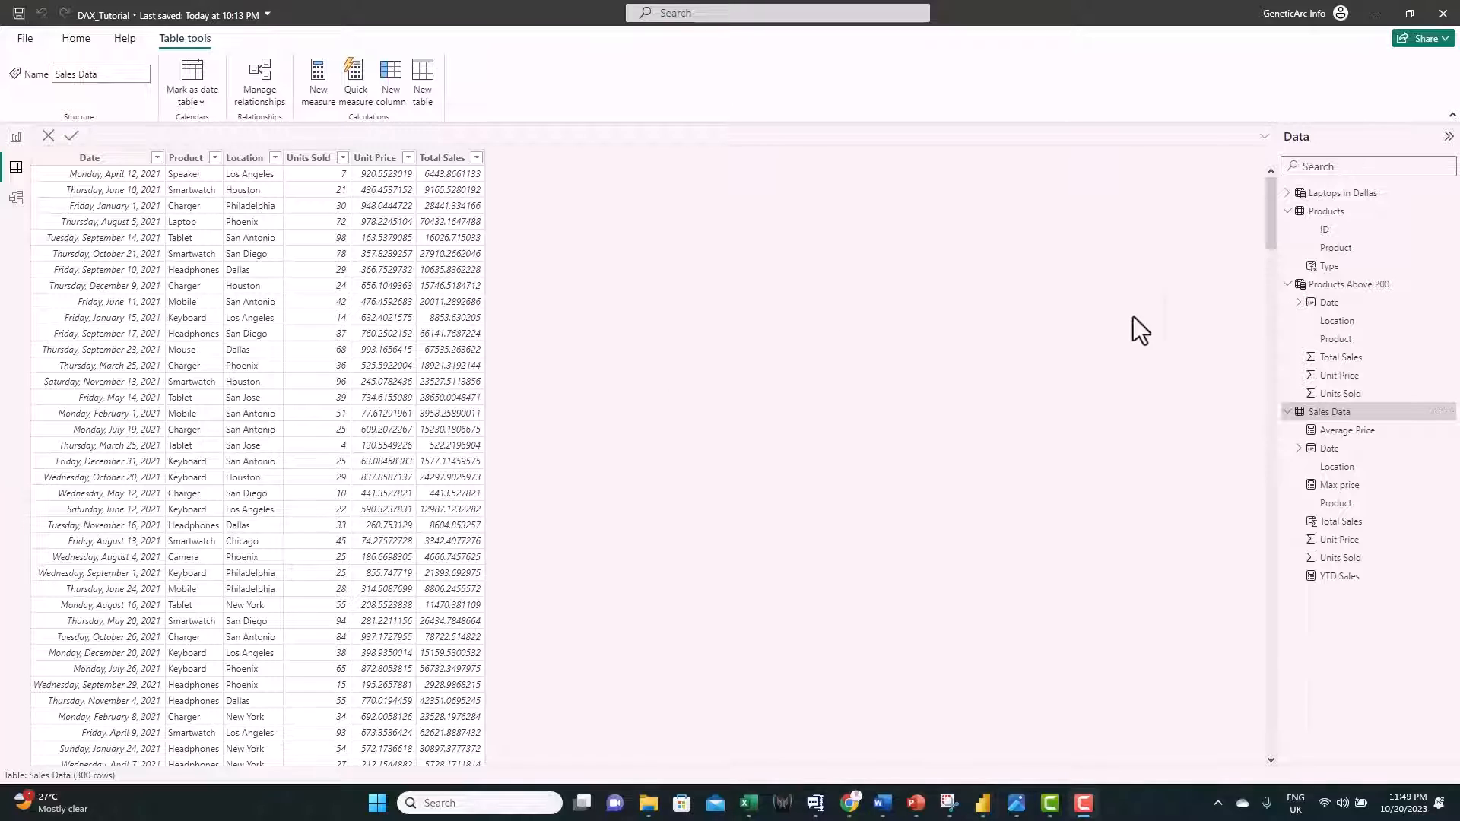
right_click(1319, 417)
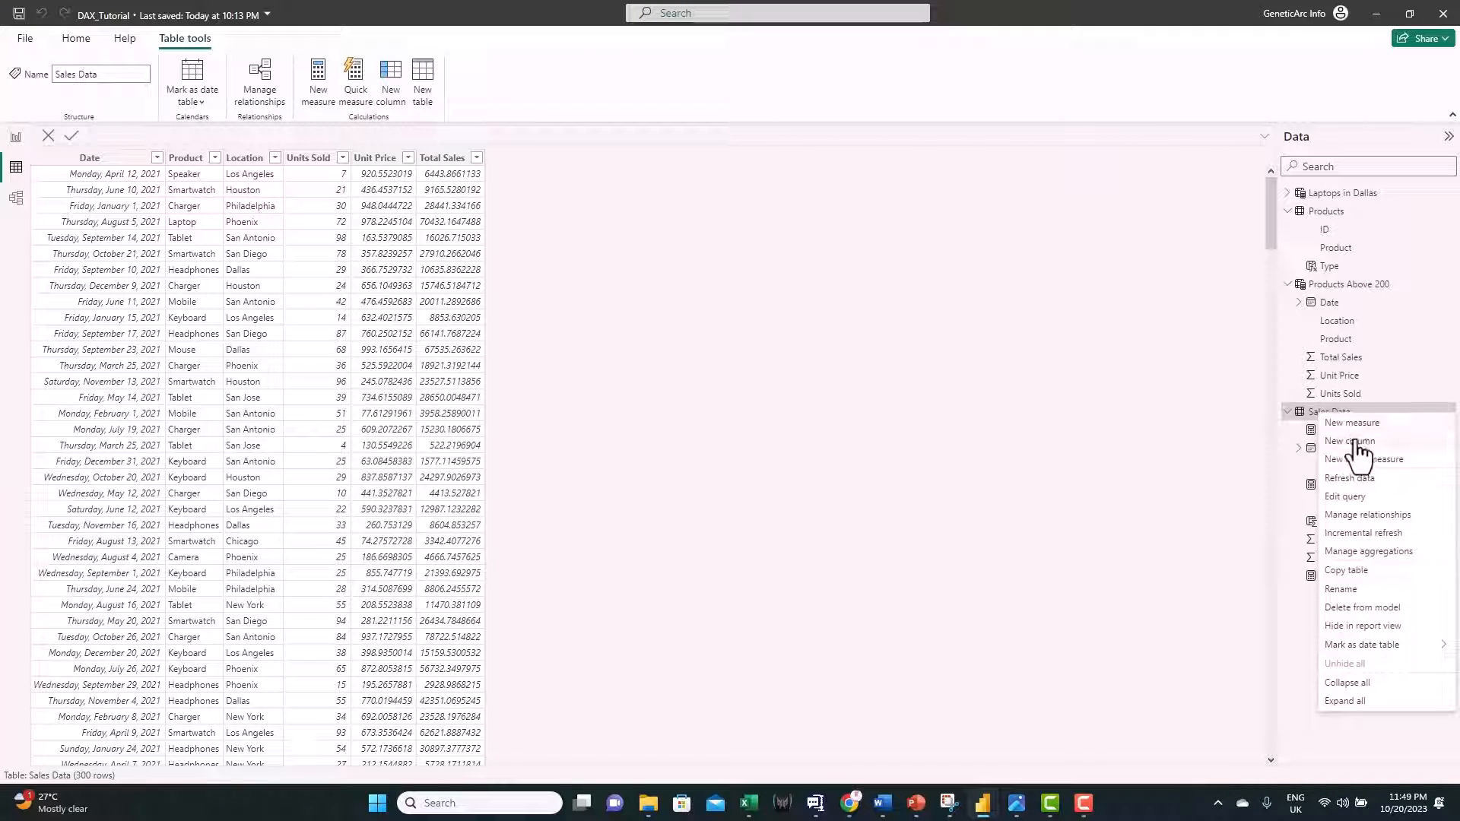
key("Escape")
left_click(391, 76)
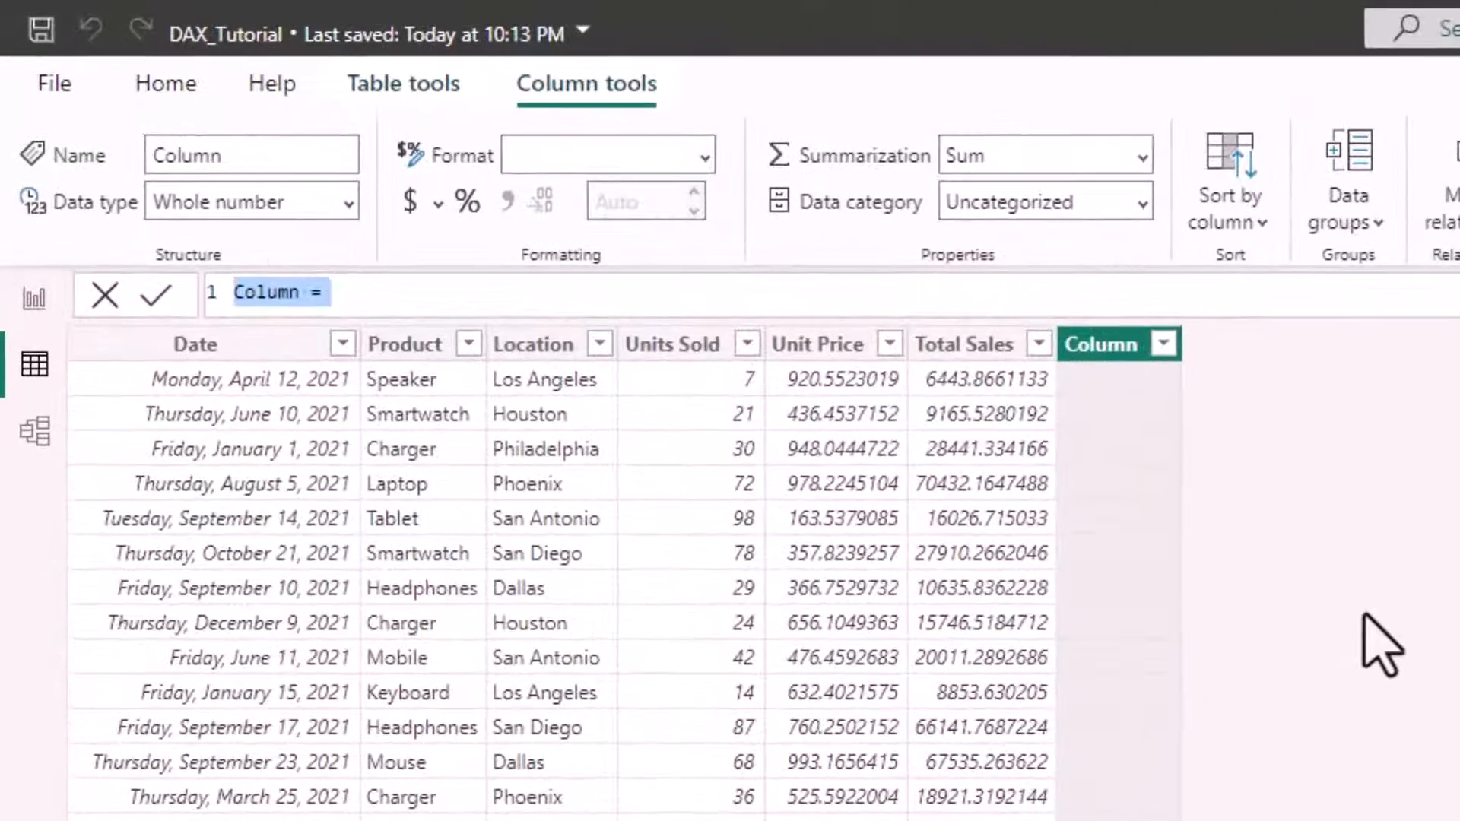
key("ctrl+a")
type("Product I")
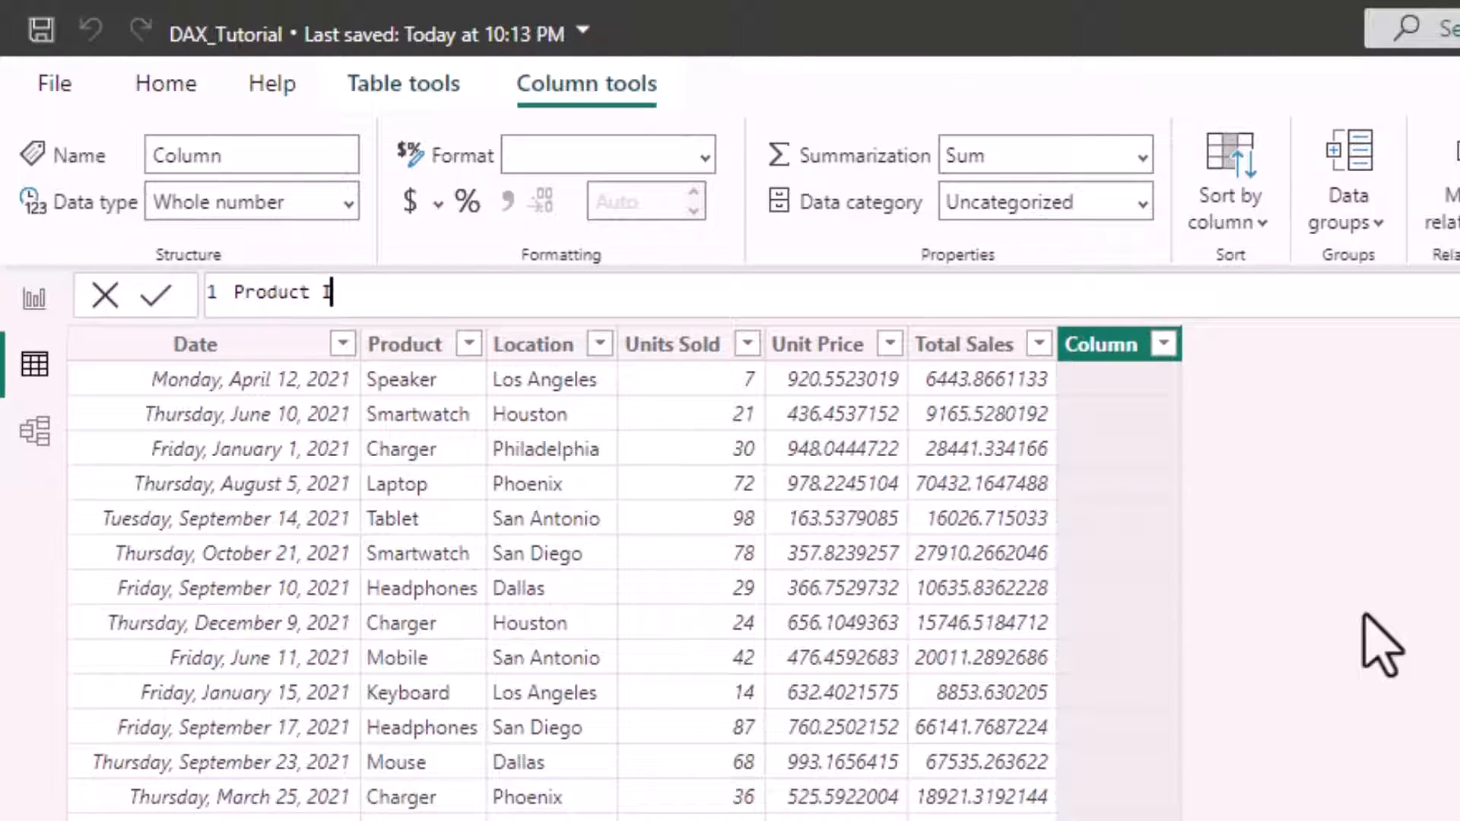
type("D=r")
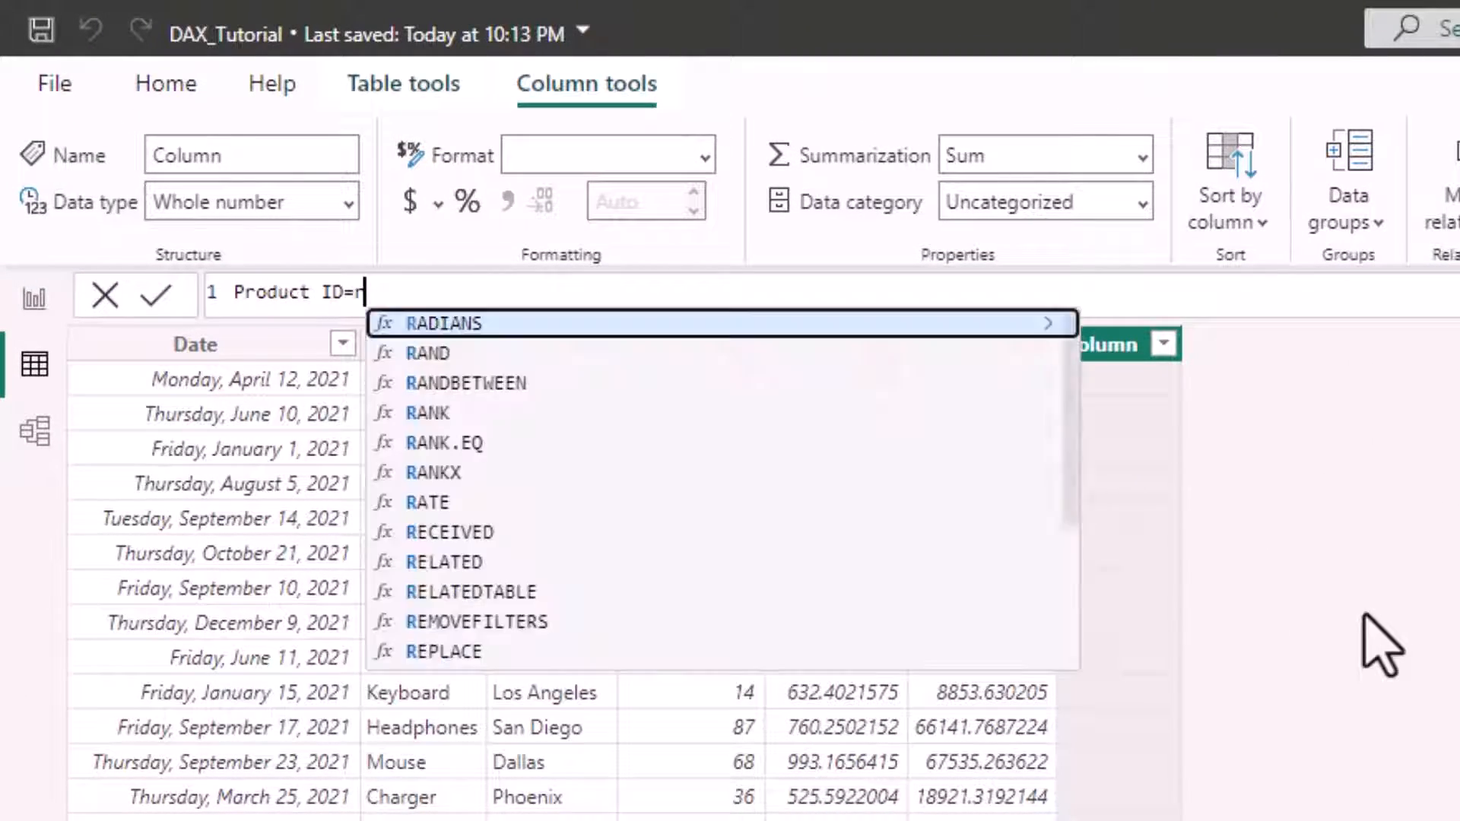
Define the Product ID column as RELATED(Products[ID]), commit it and review its values down the Sales Data rows
type("elate")
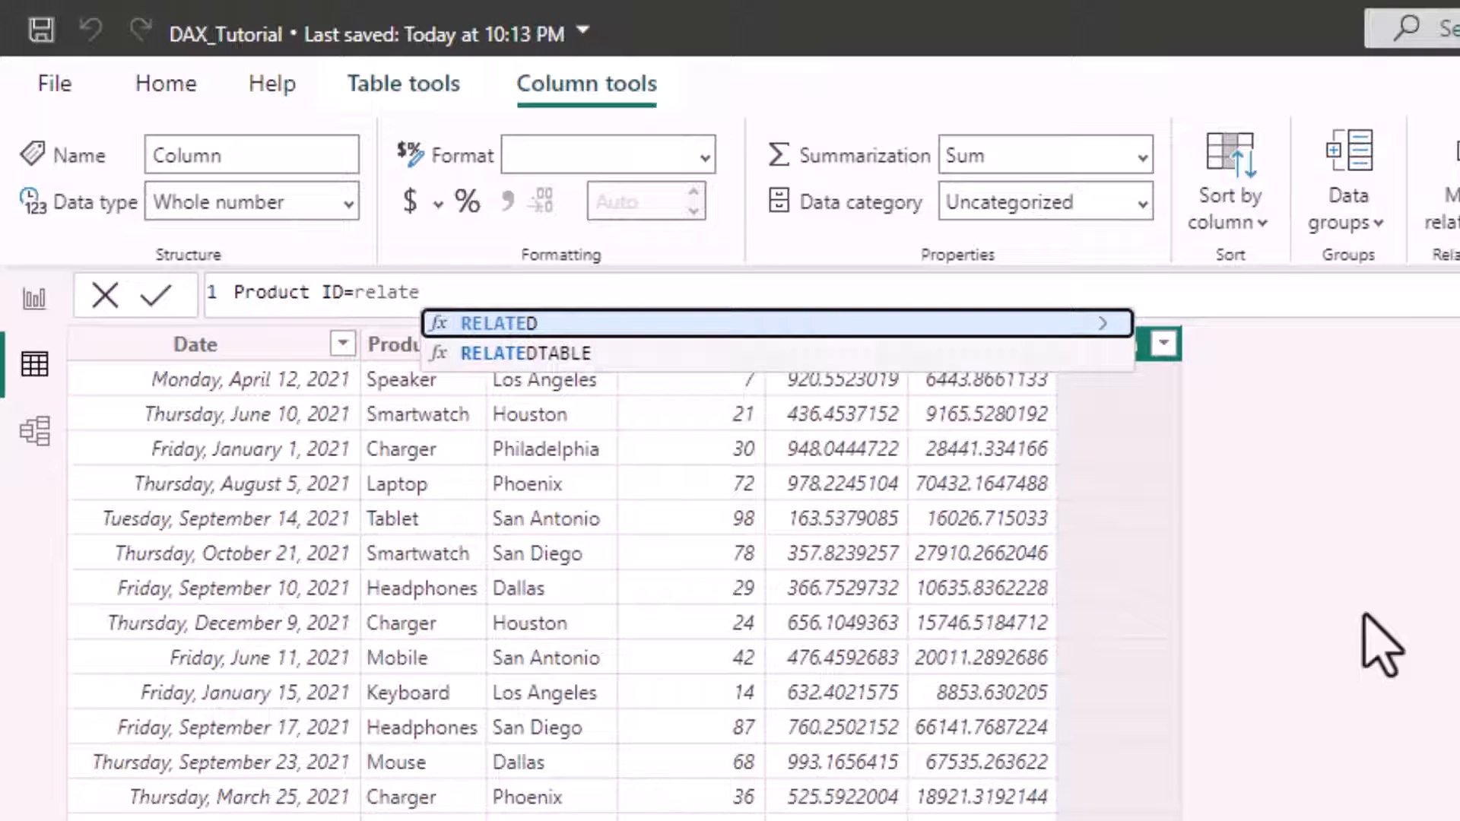
key("Tab")
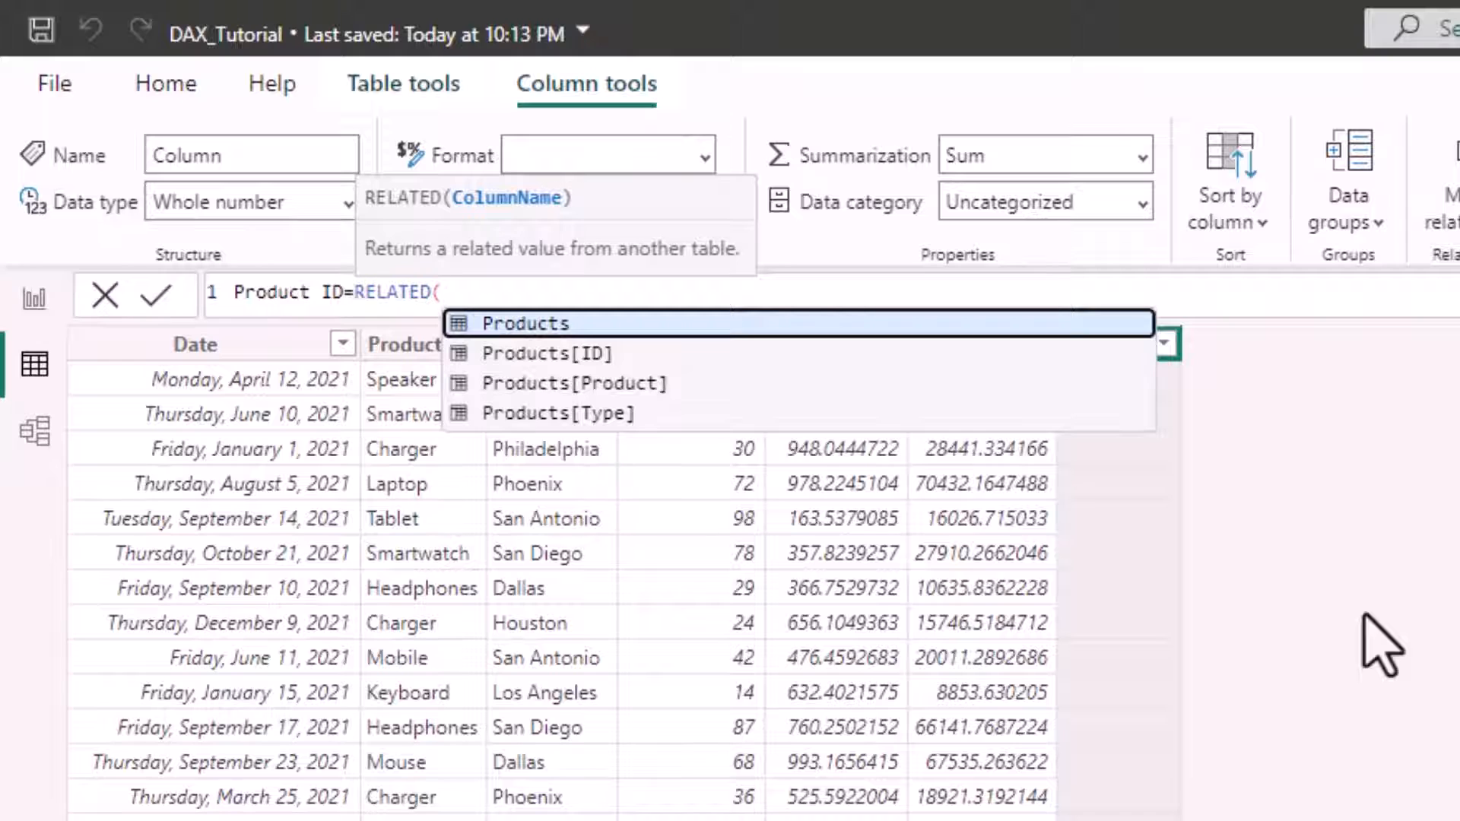
left_click(561, 354)
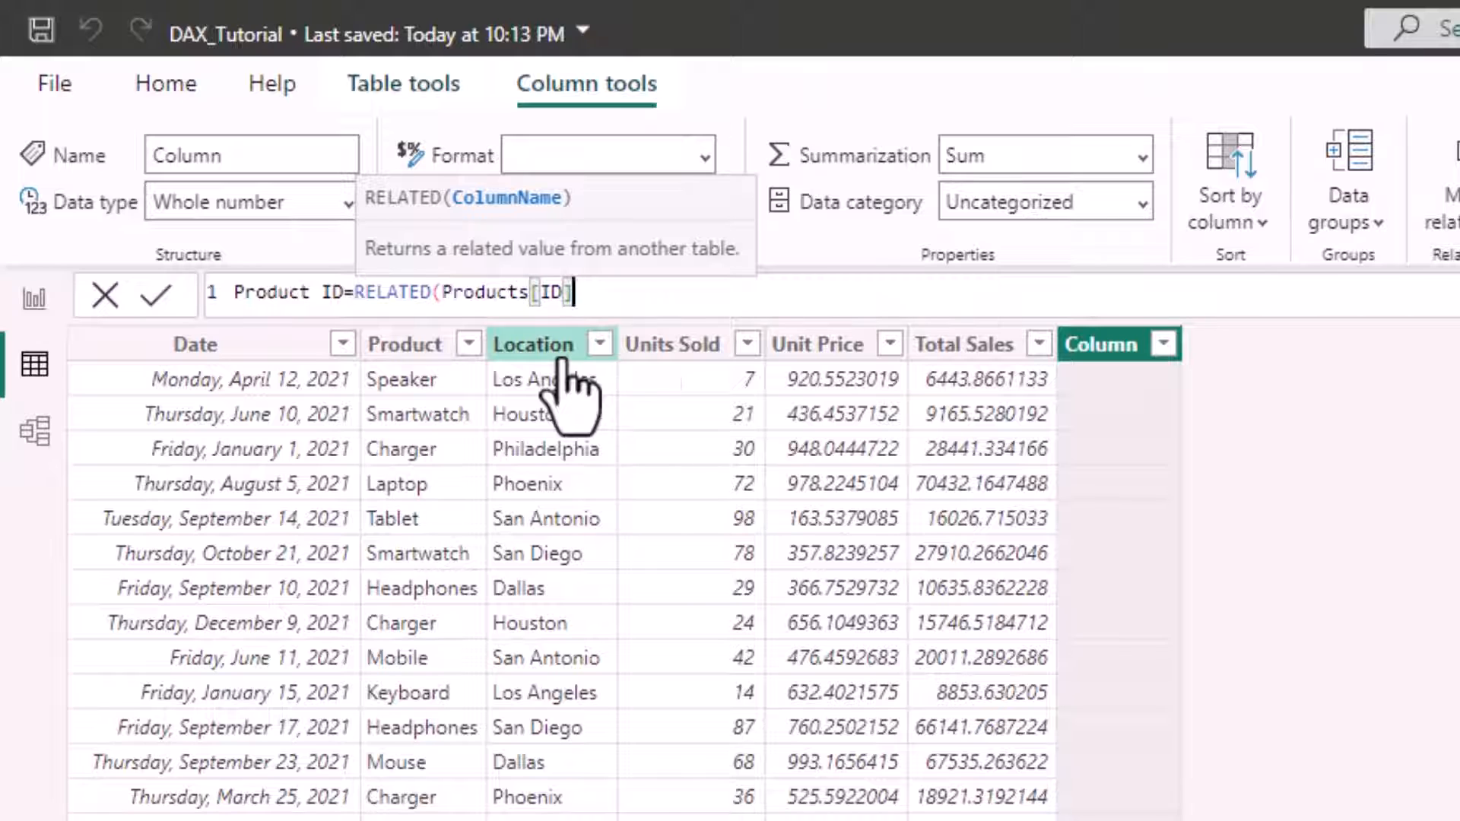
type(")")
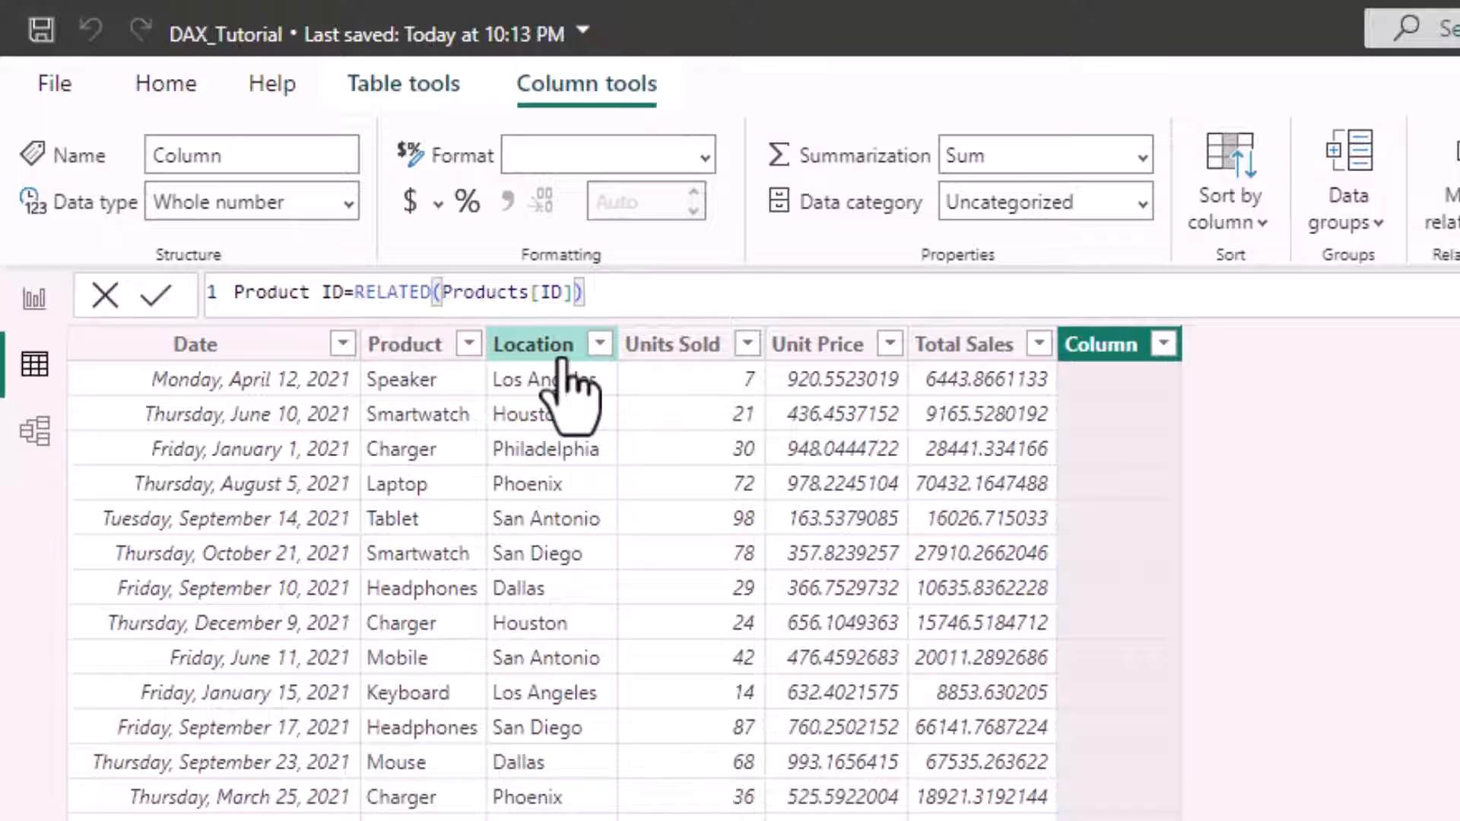
key("Return")
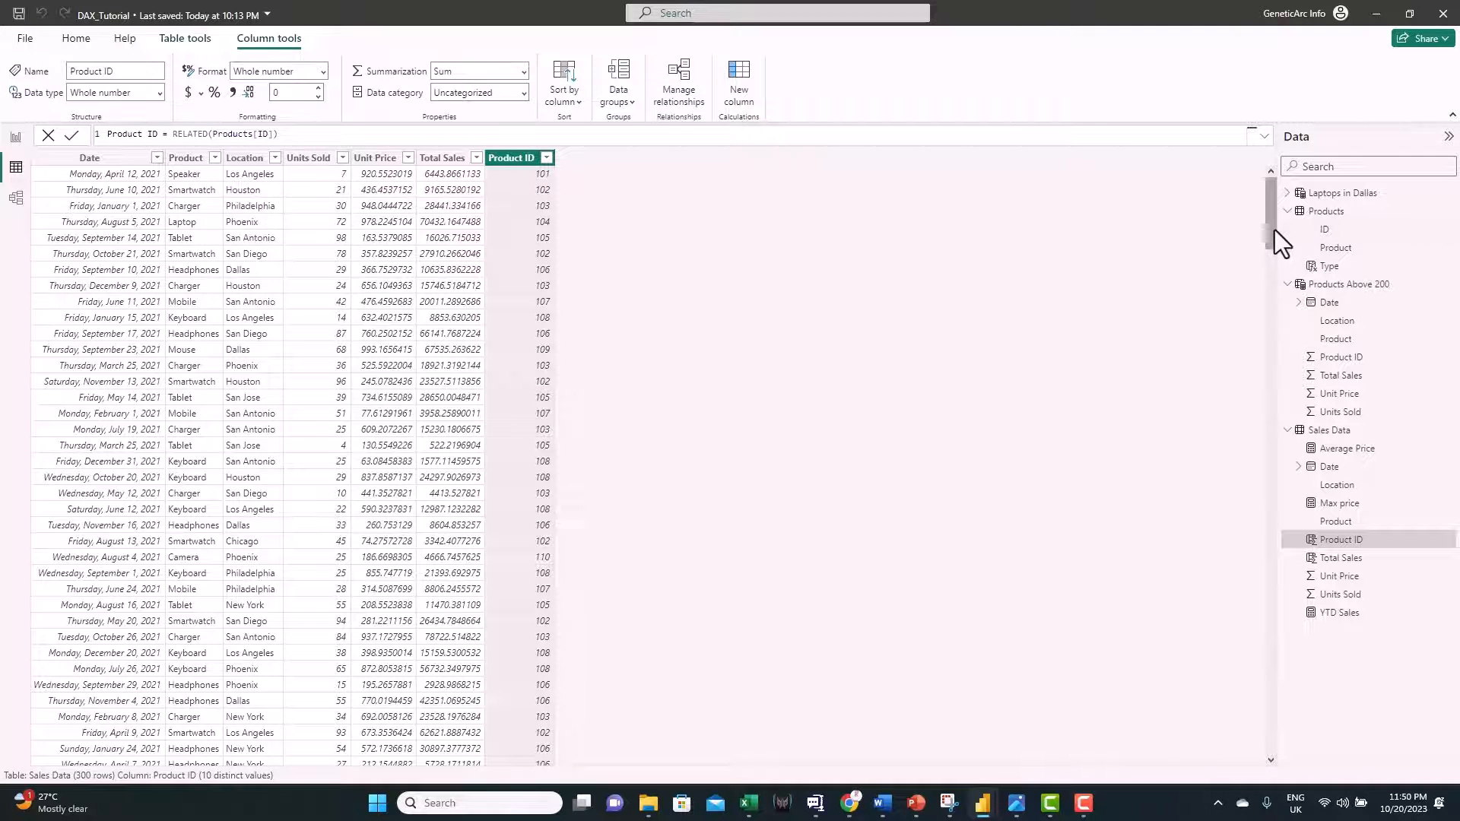
left_click_drag(1274, 230, 1161, 764)
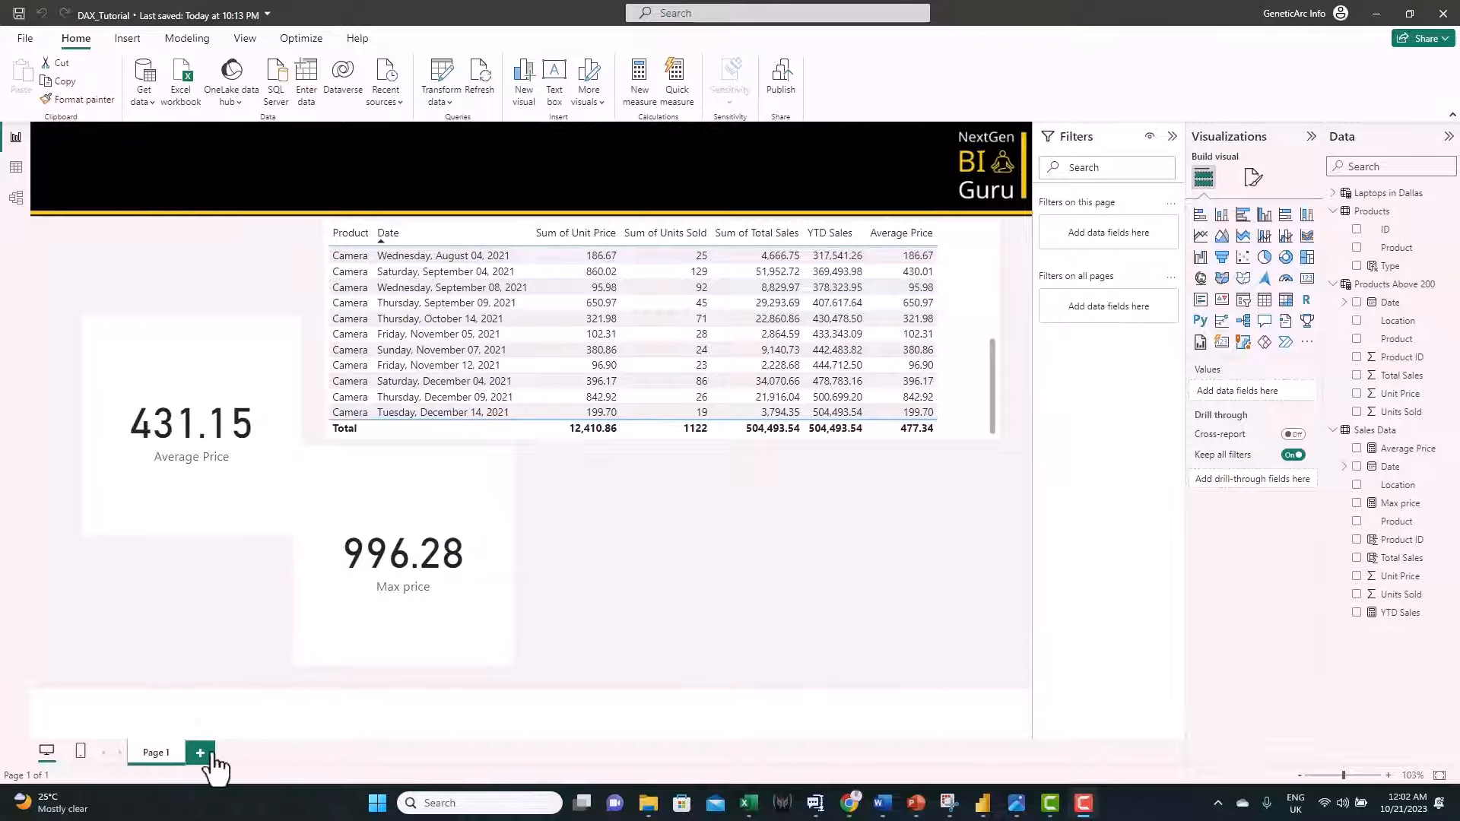
Add a second report page with a table visual showing Product and Total Sales from Sales Data
left_click(200, 752)
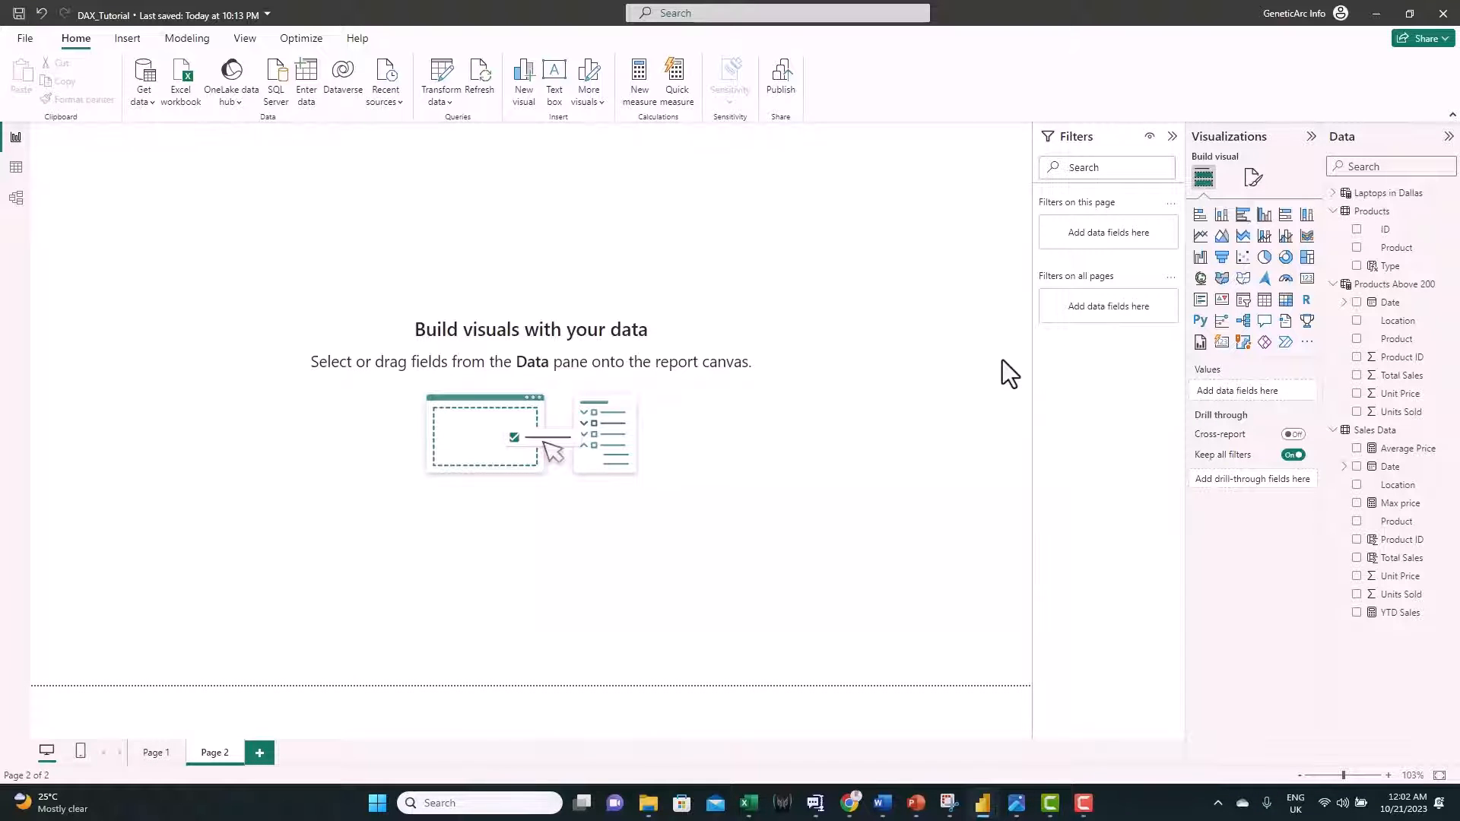
left_click(1264, 301)
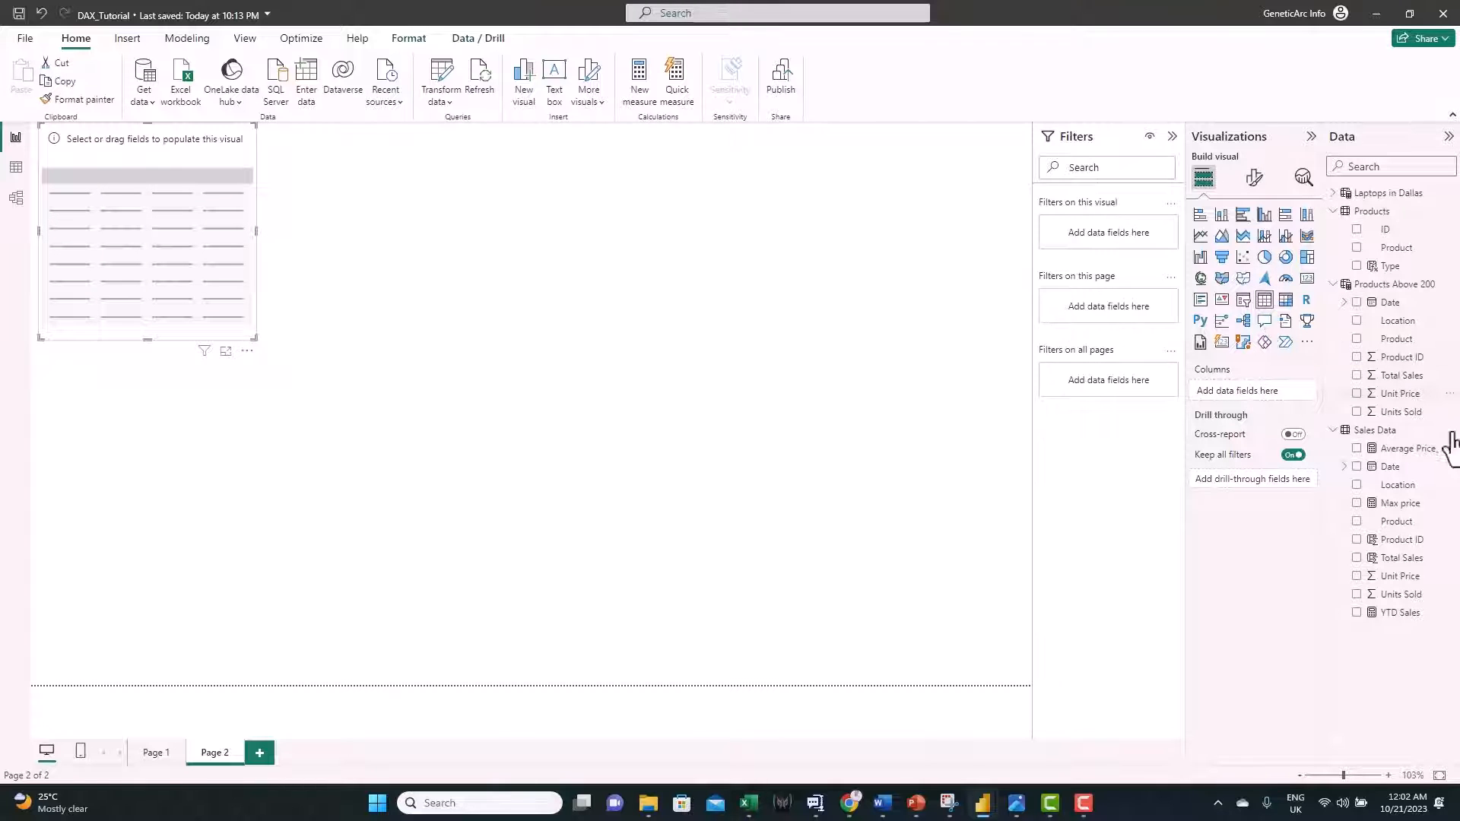
left_click(1357, 521)
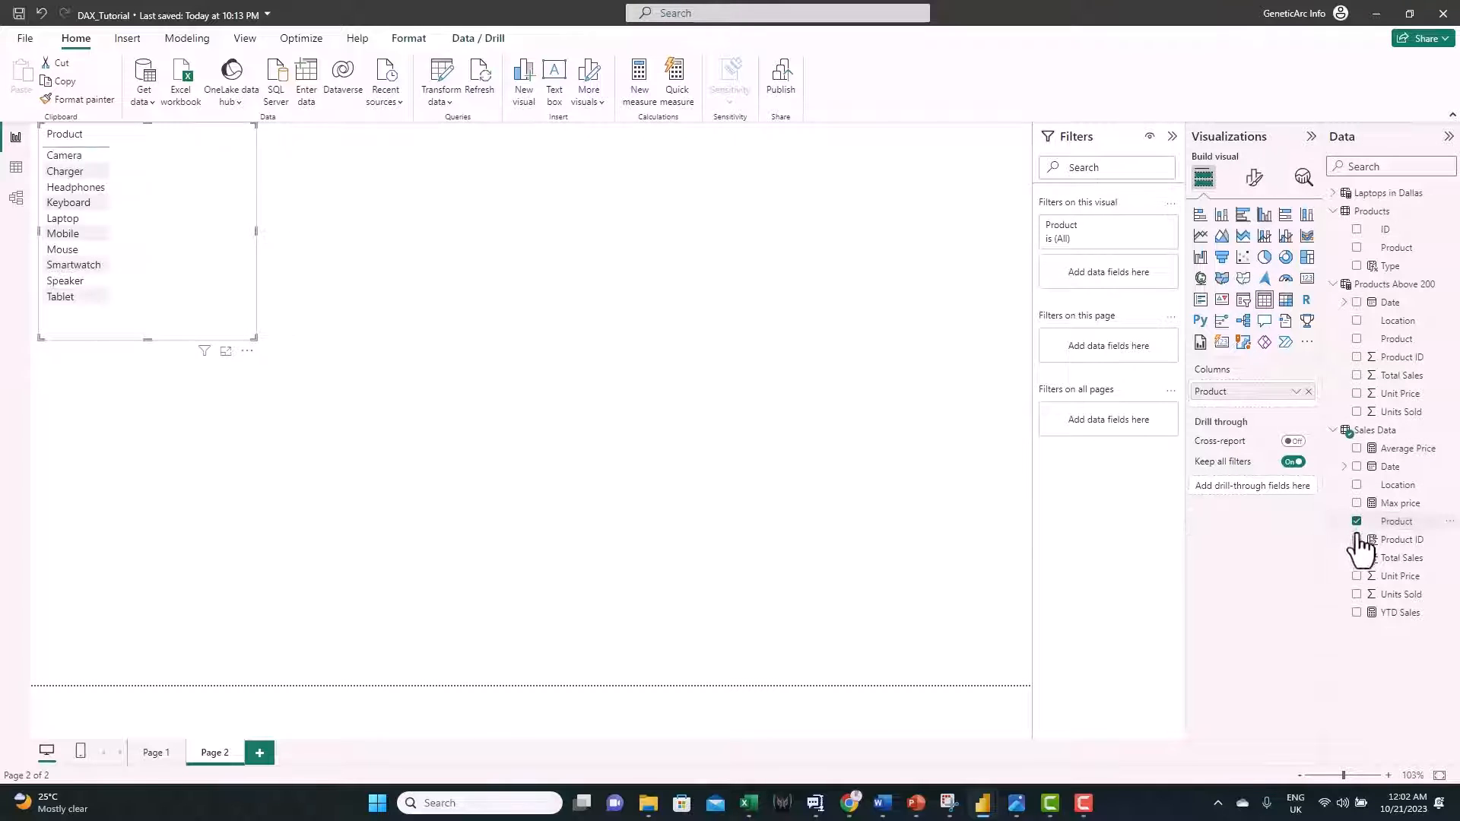
left_click(1357, 559)
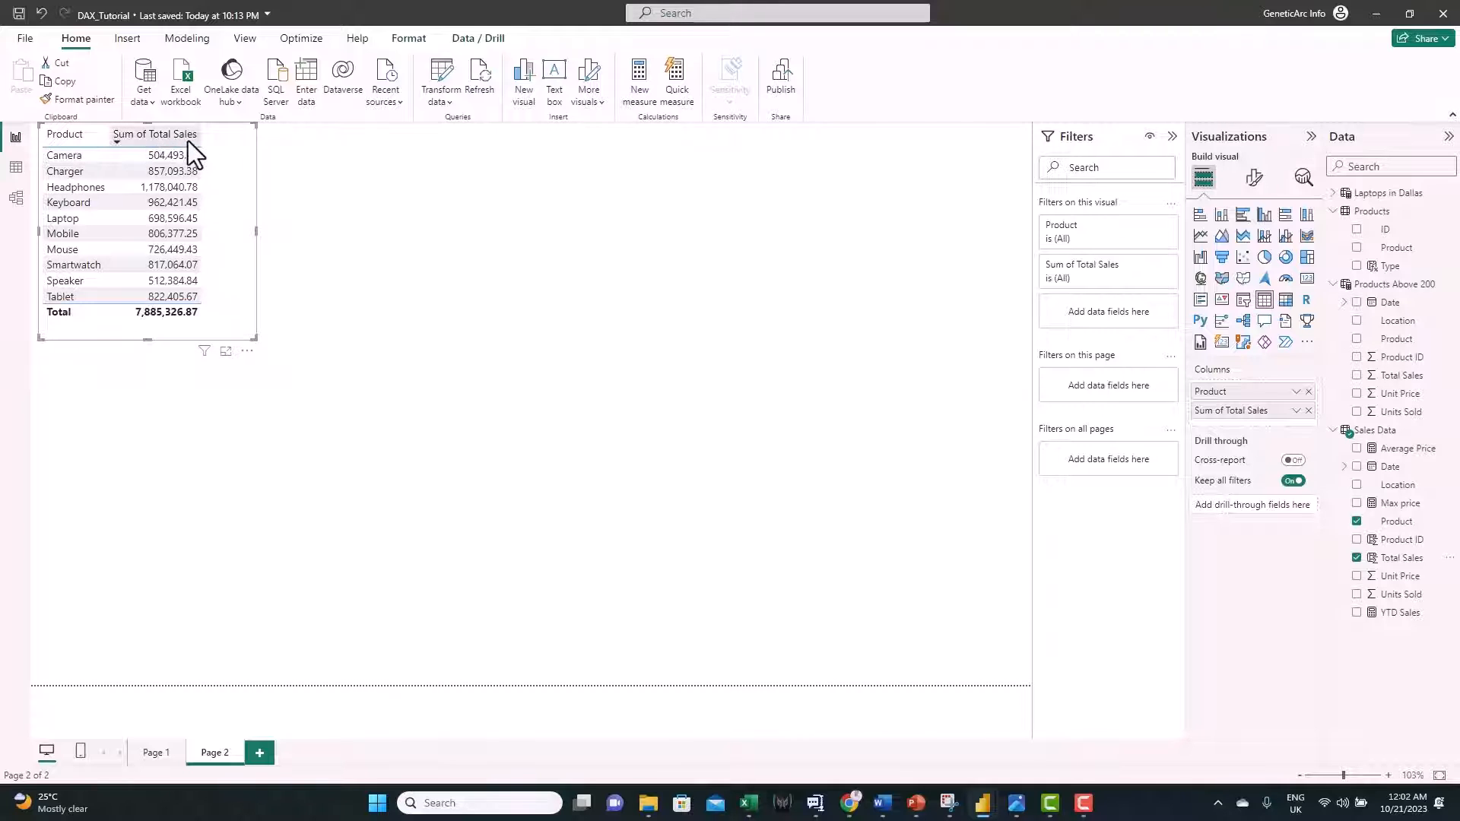
Examine the Total Sales column's formula and its row-by-row values in Sales Data, and return to the summary table on Page 2
left_click(1394, 564)
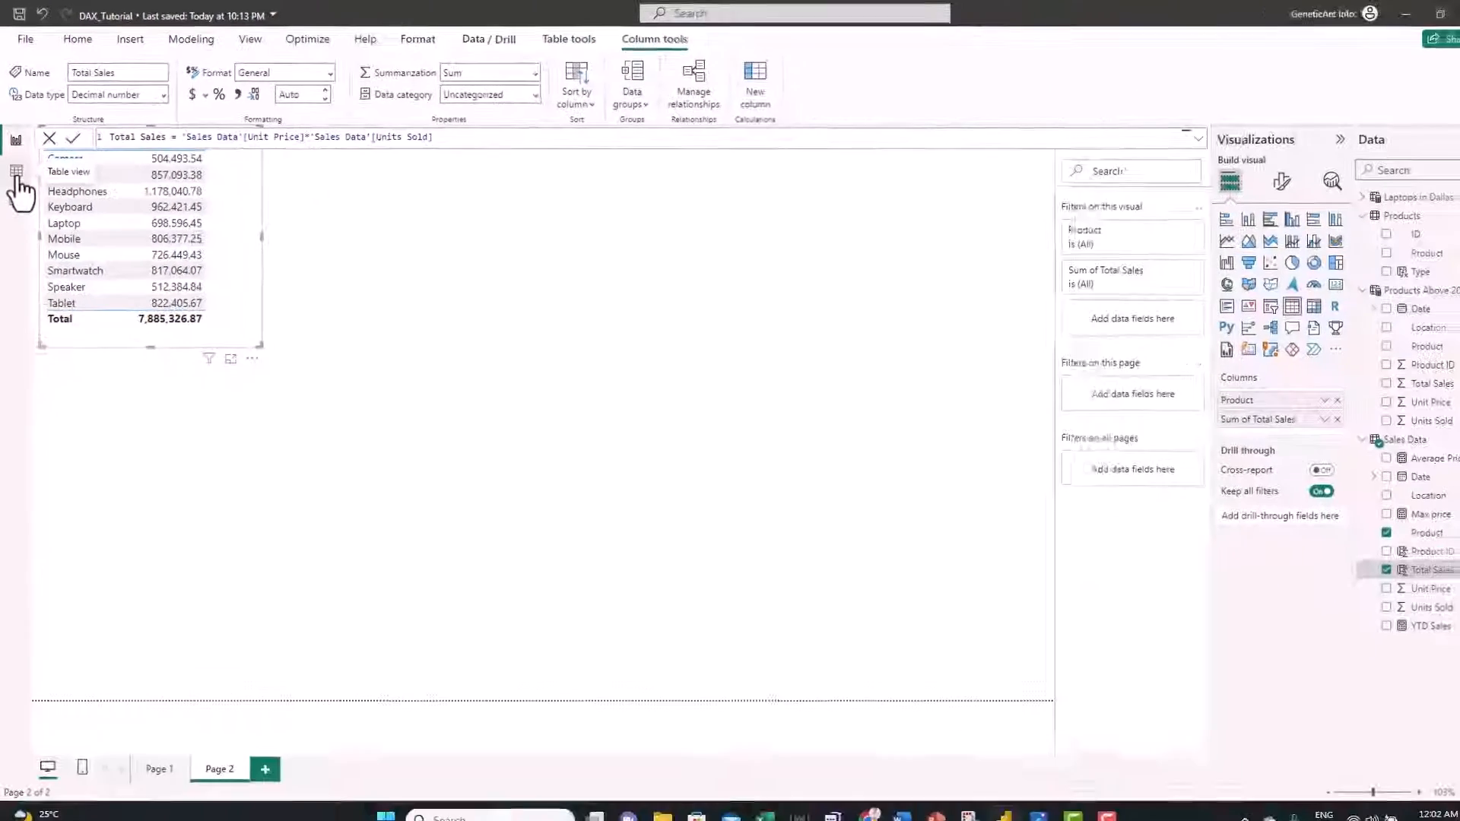
left_click(16, 168)
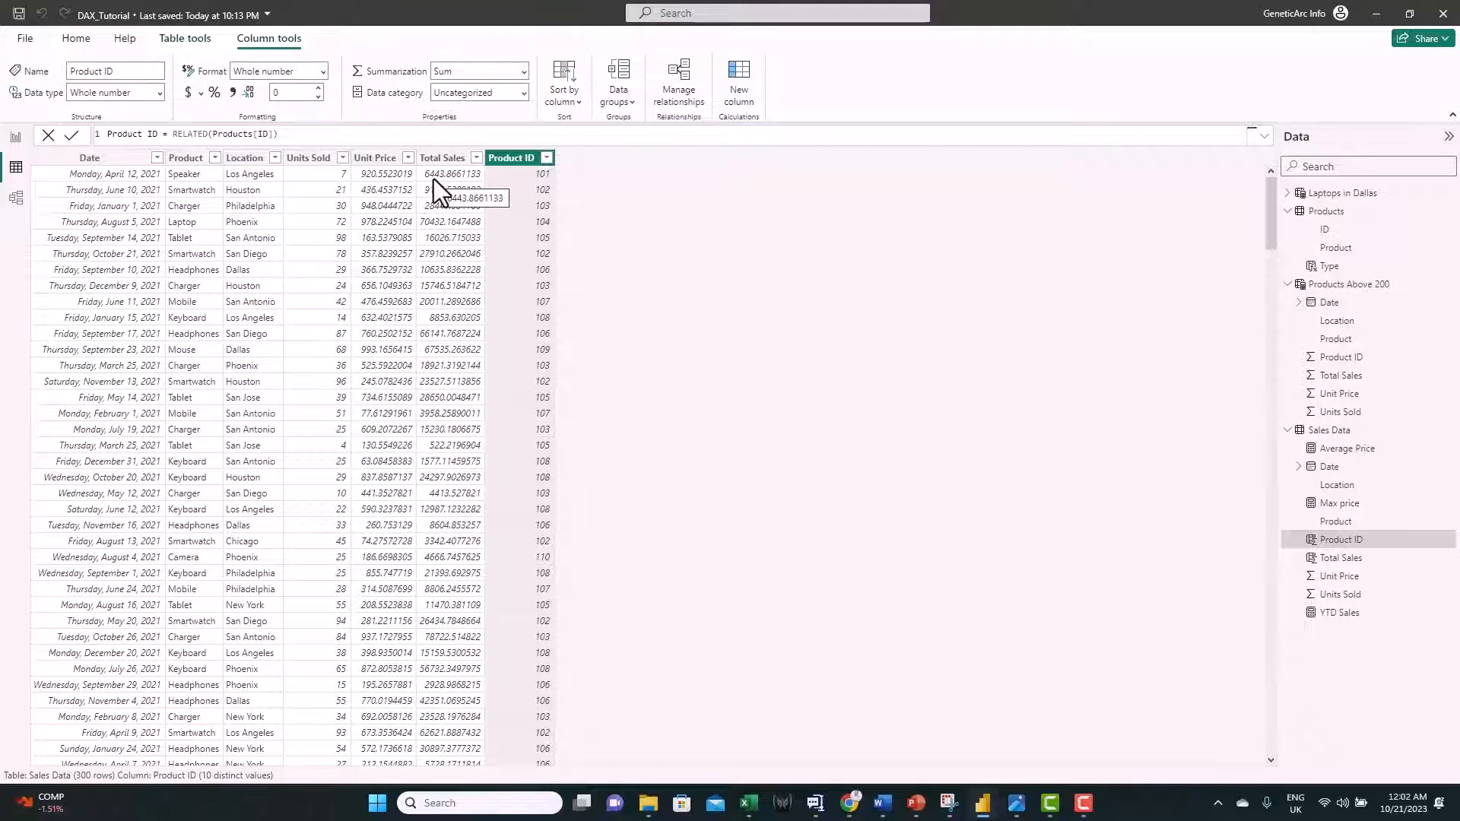
left_click(15, 137)
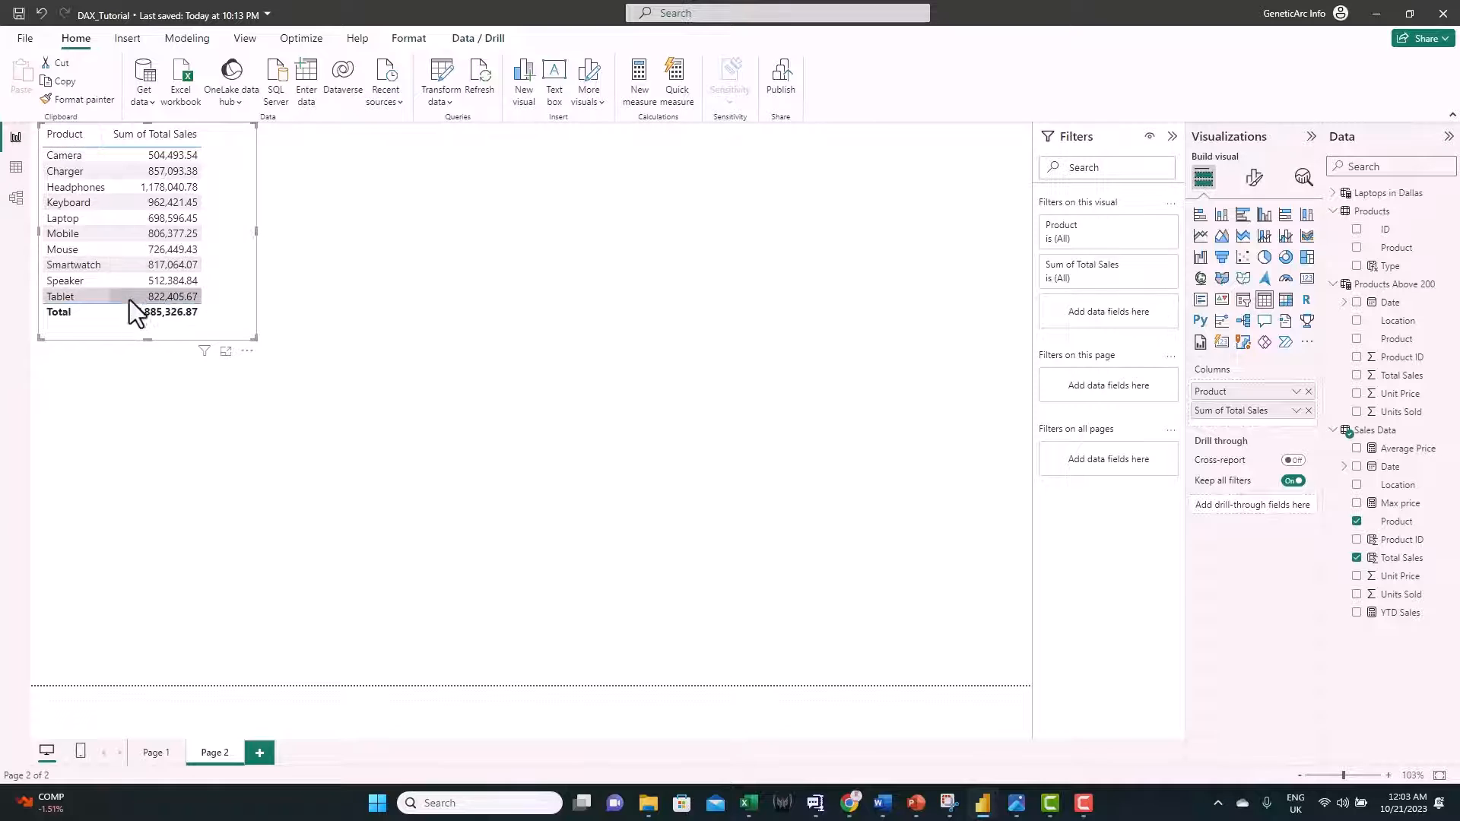
left_click(408, 356)
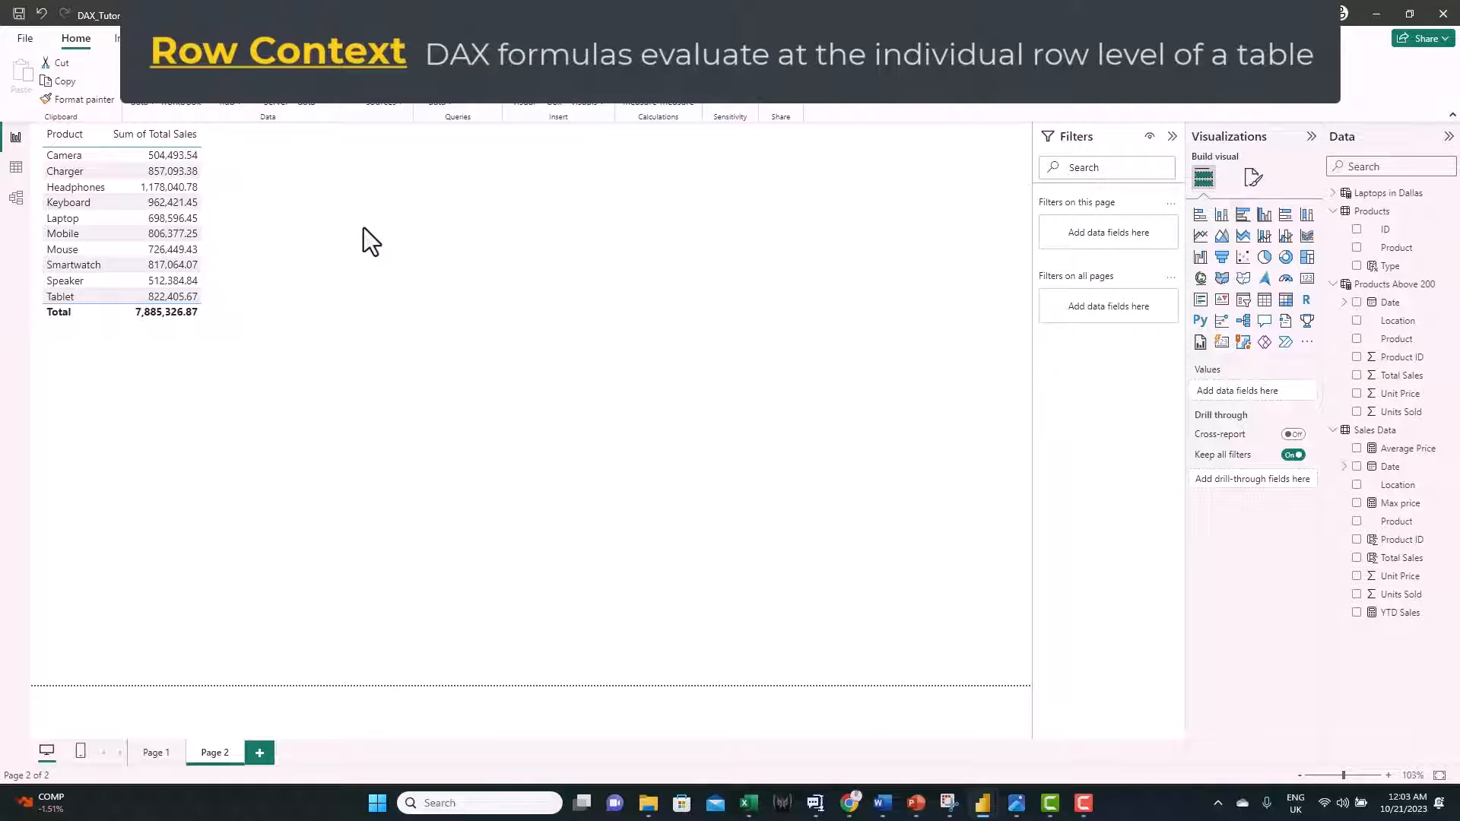
Create a measure named Overall Sales in Sales Data, using SUMX with 'Sales Data' as its table argument
left_click(1372, 430)
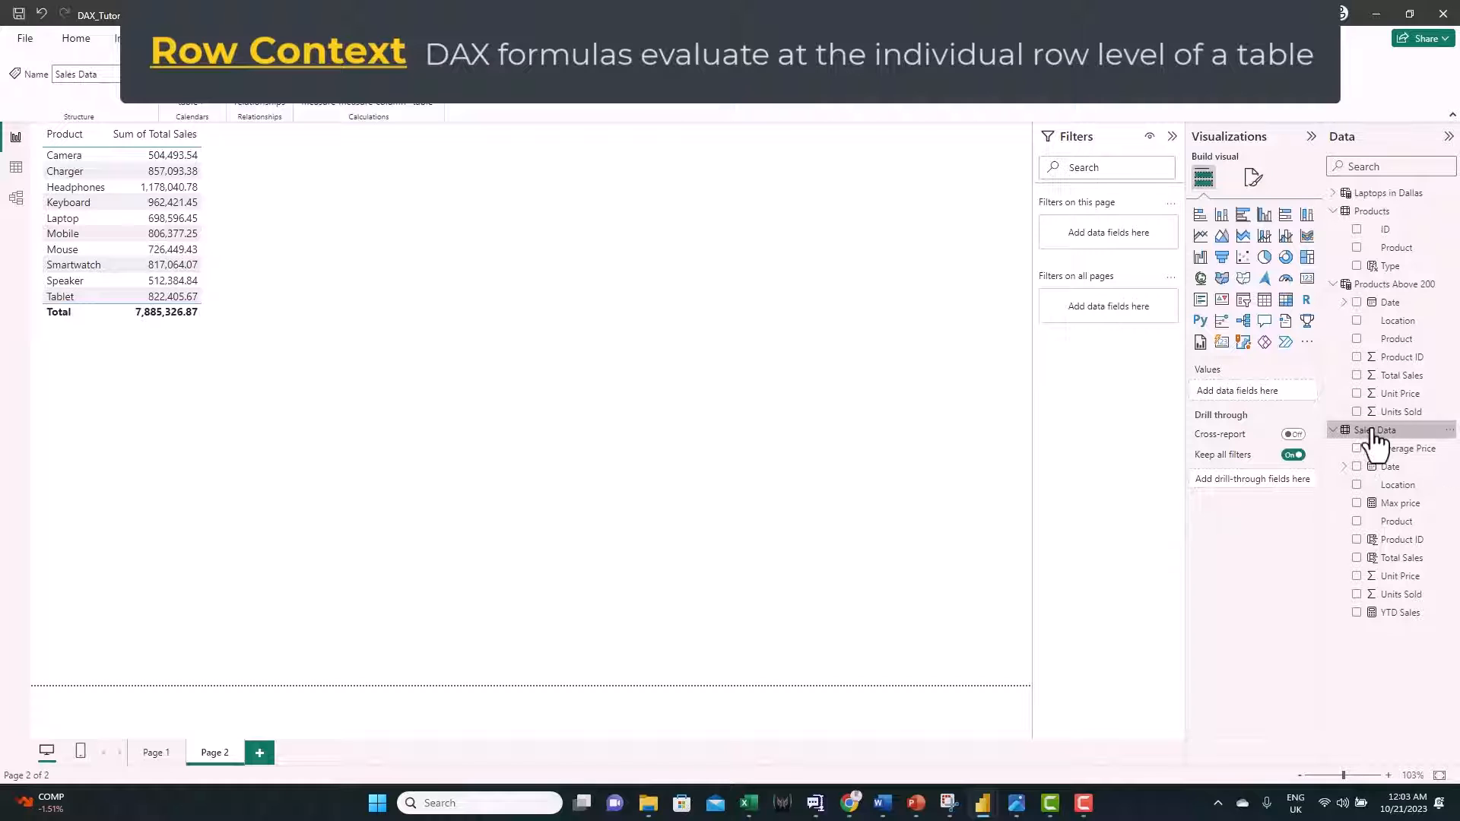
right_click(1373, 437)
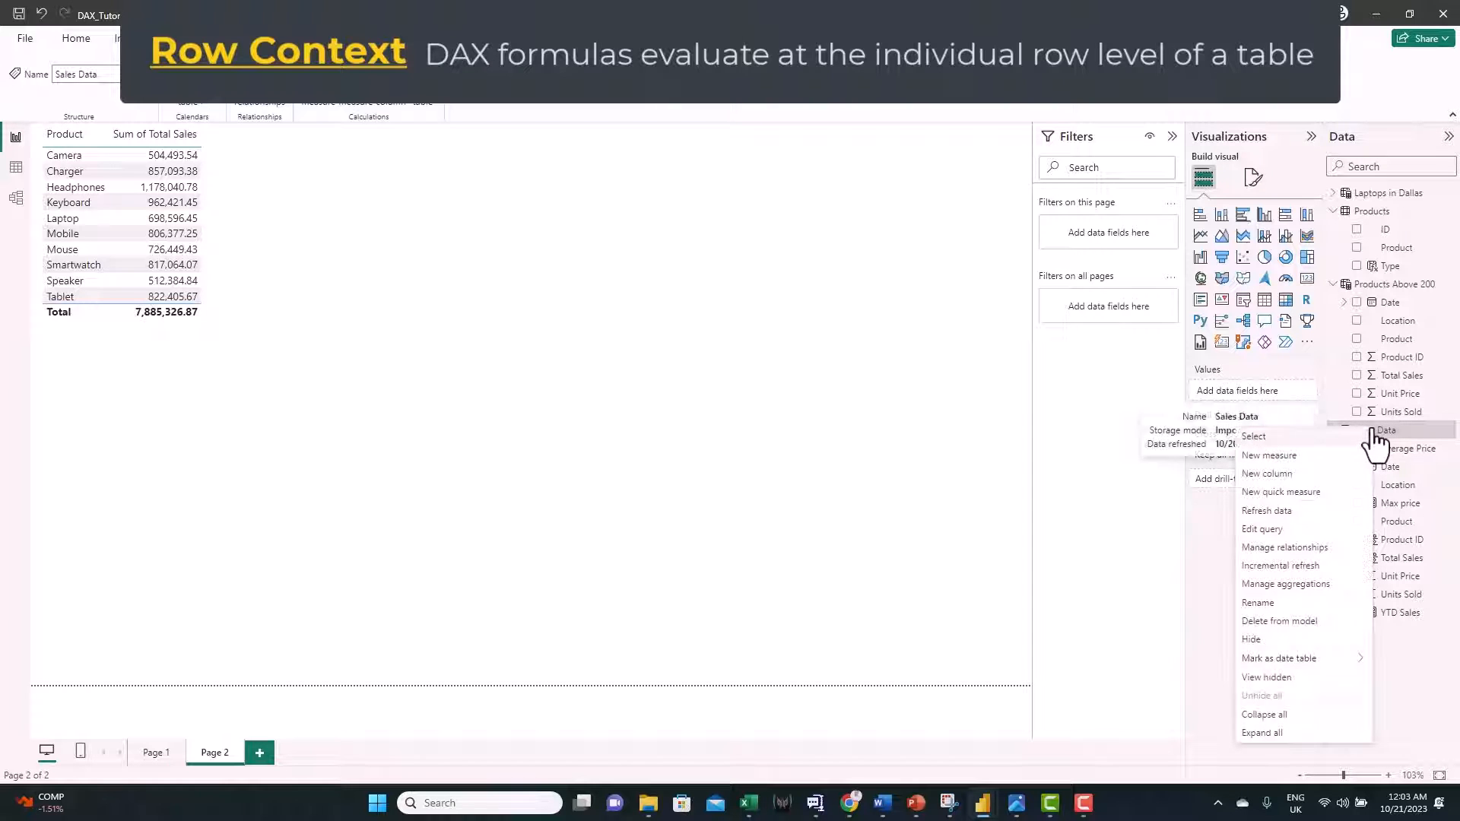
left_click(1291, 456)
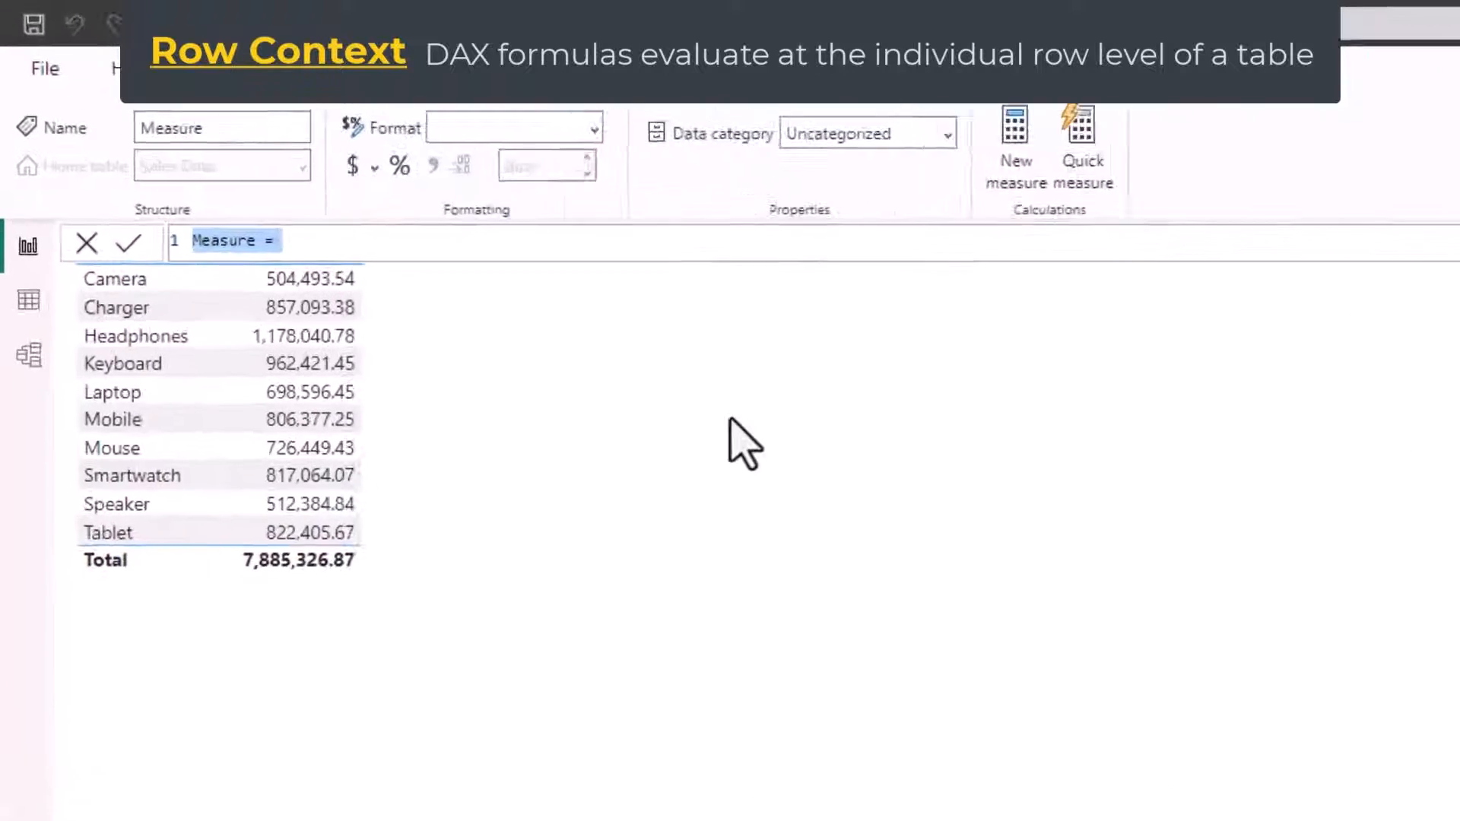
type("Overa")
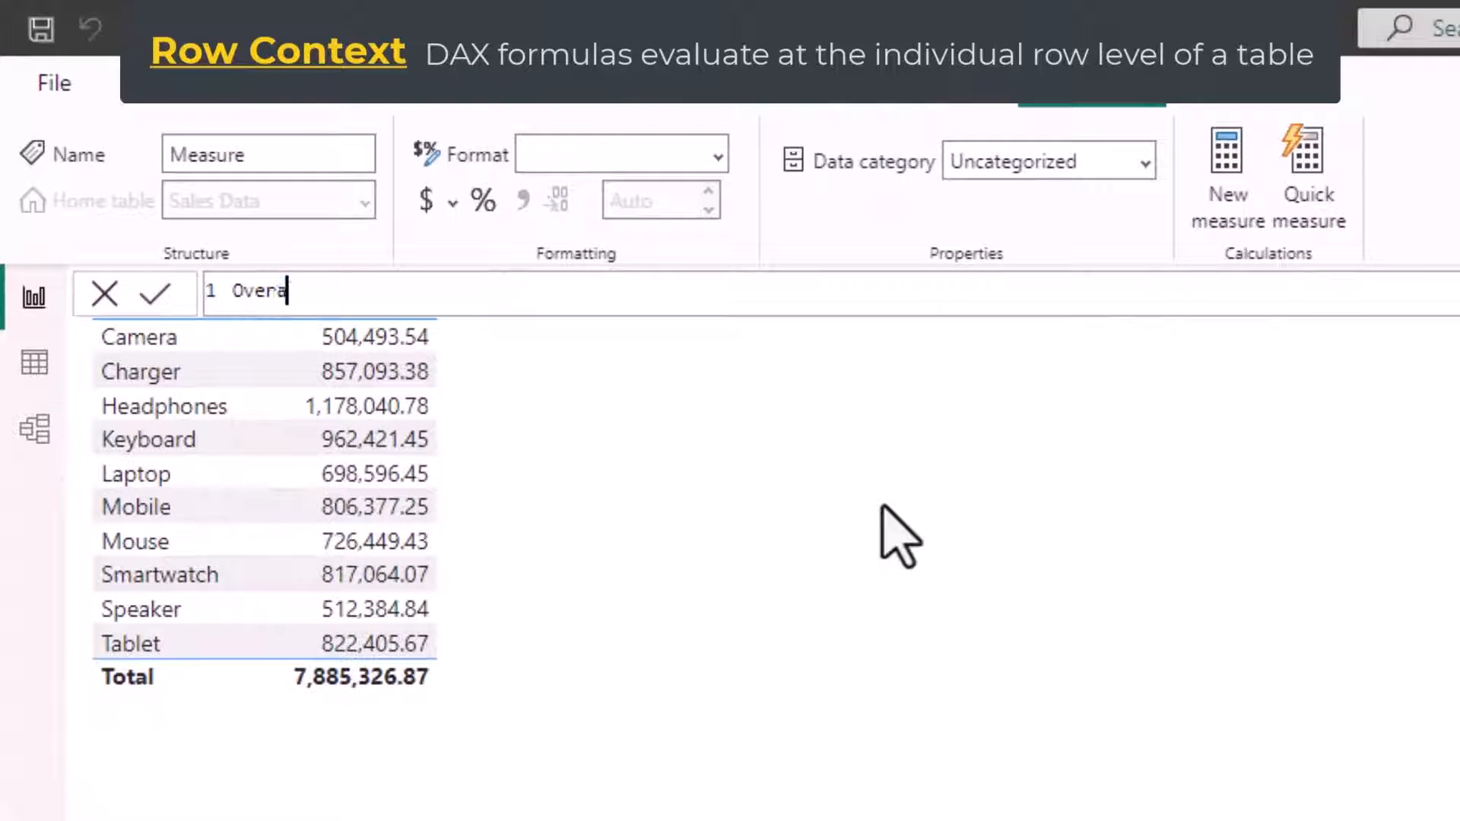
type("ll Sales=sum")
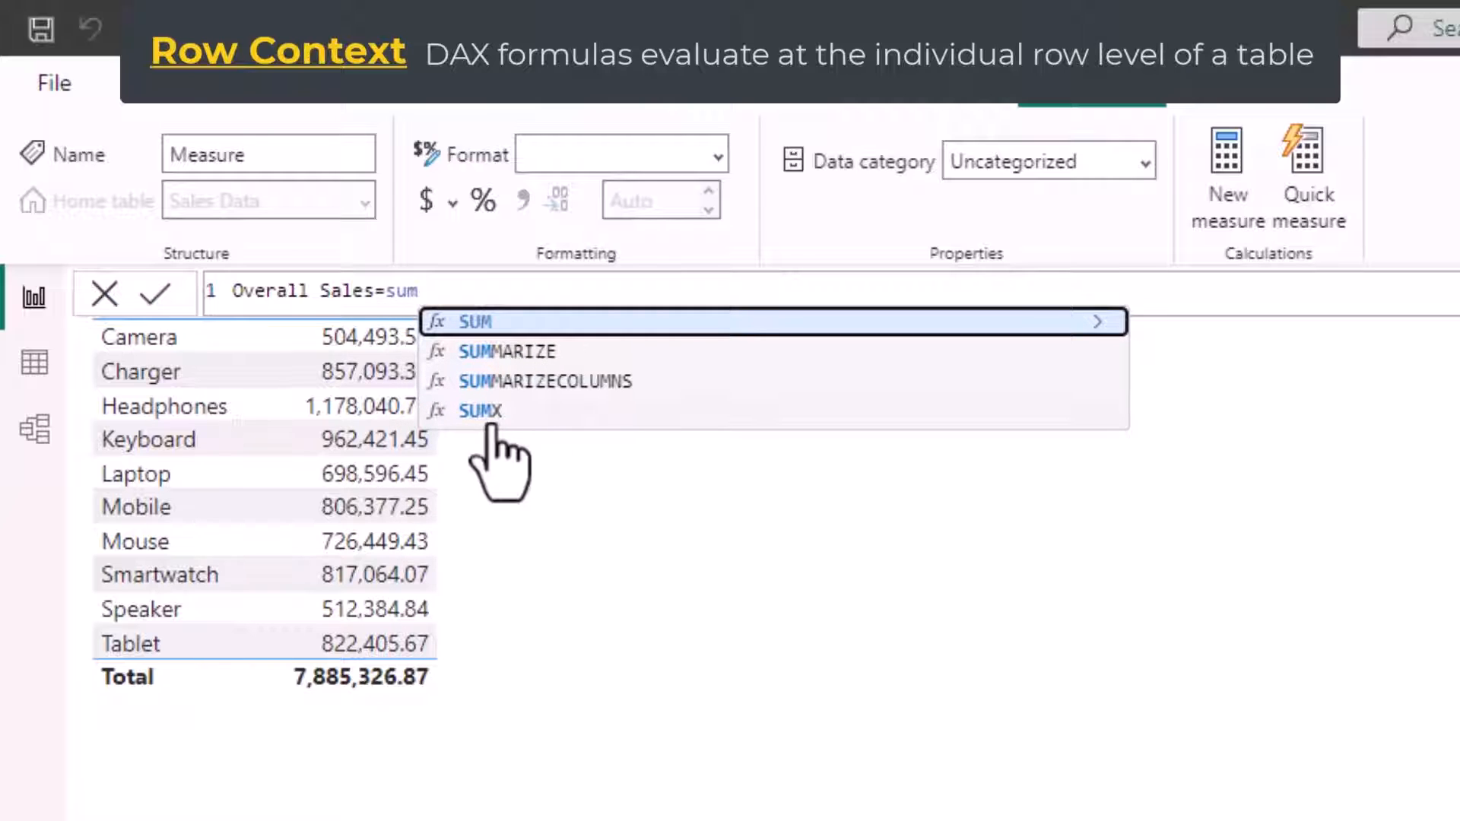
left_click(484, 415)
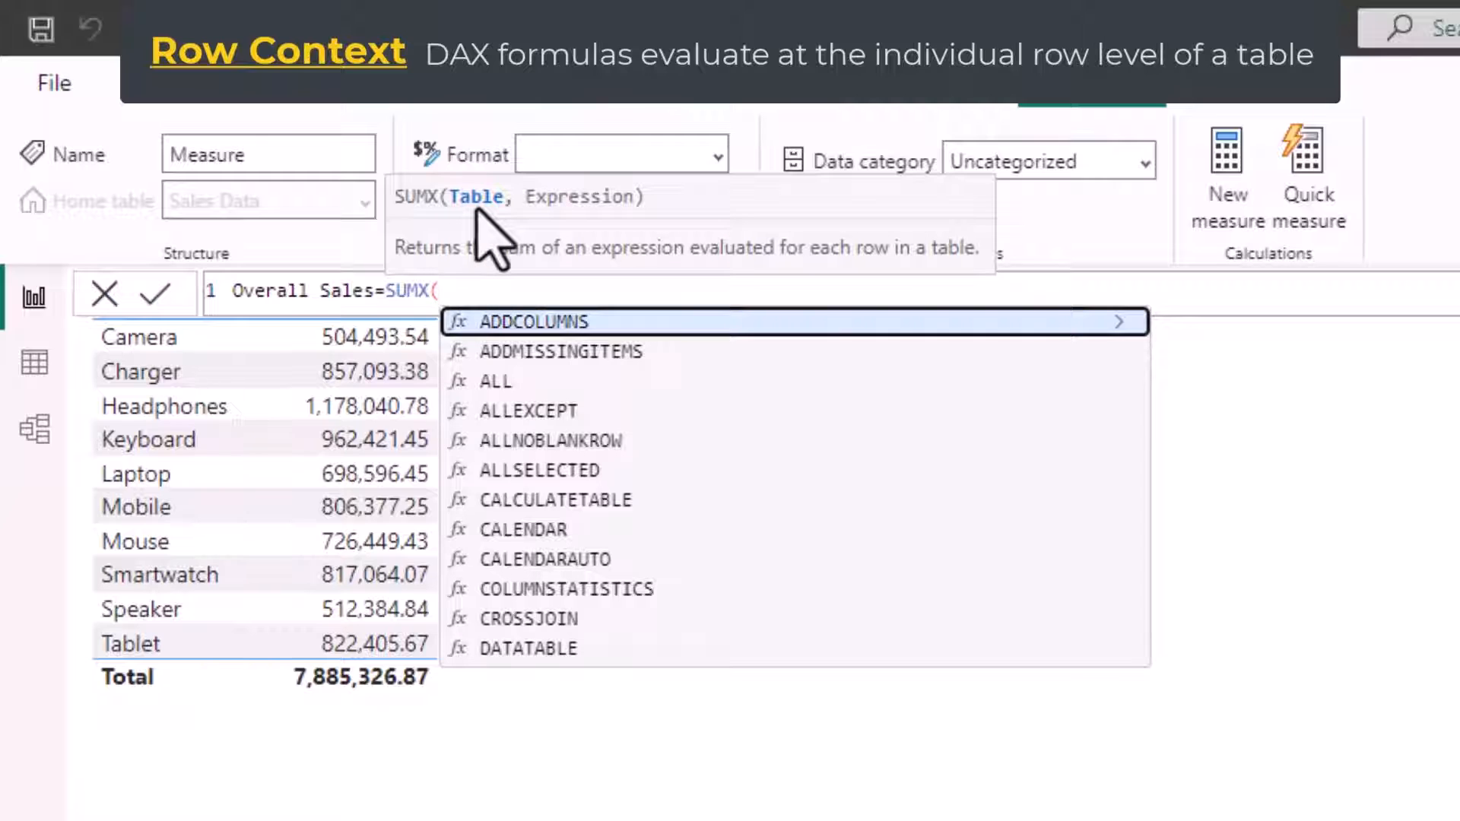
type("sales")
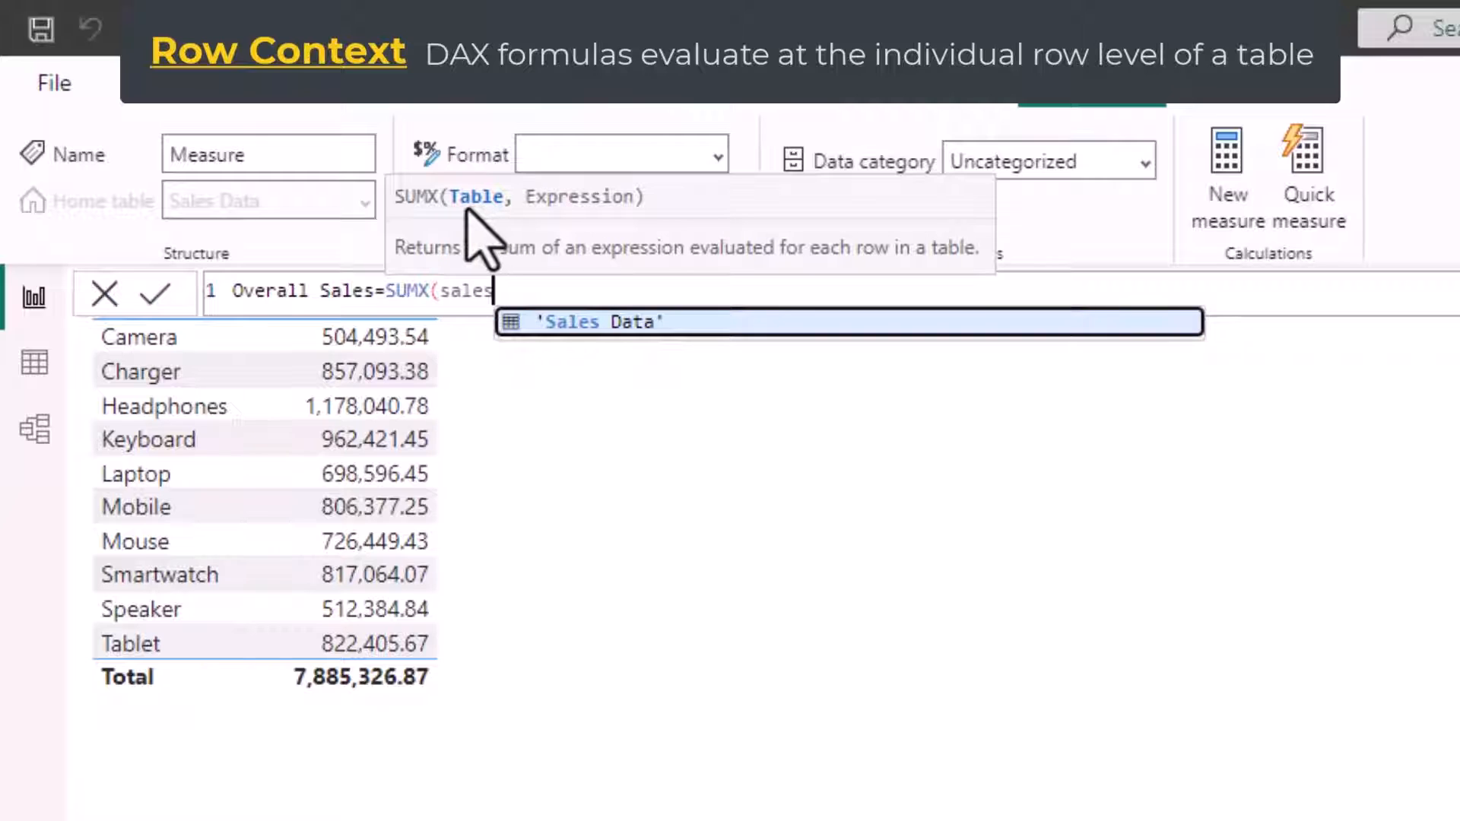
left_click(603, 326)
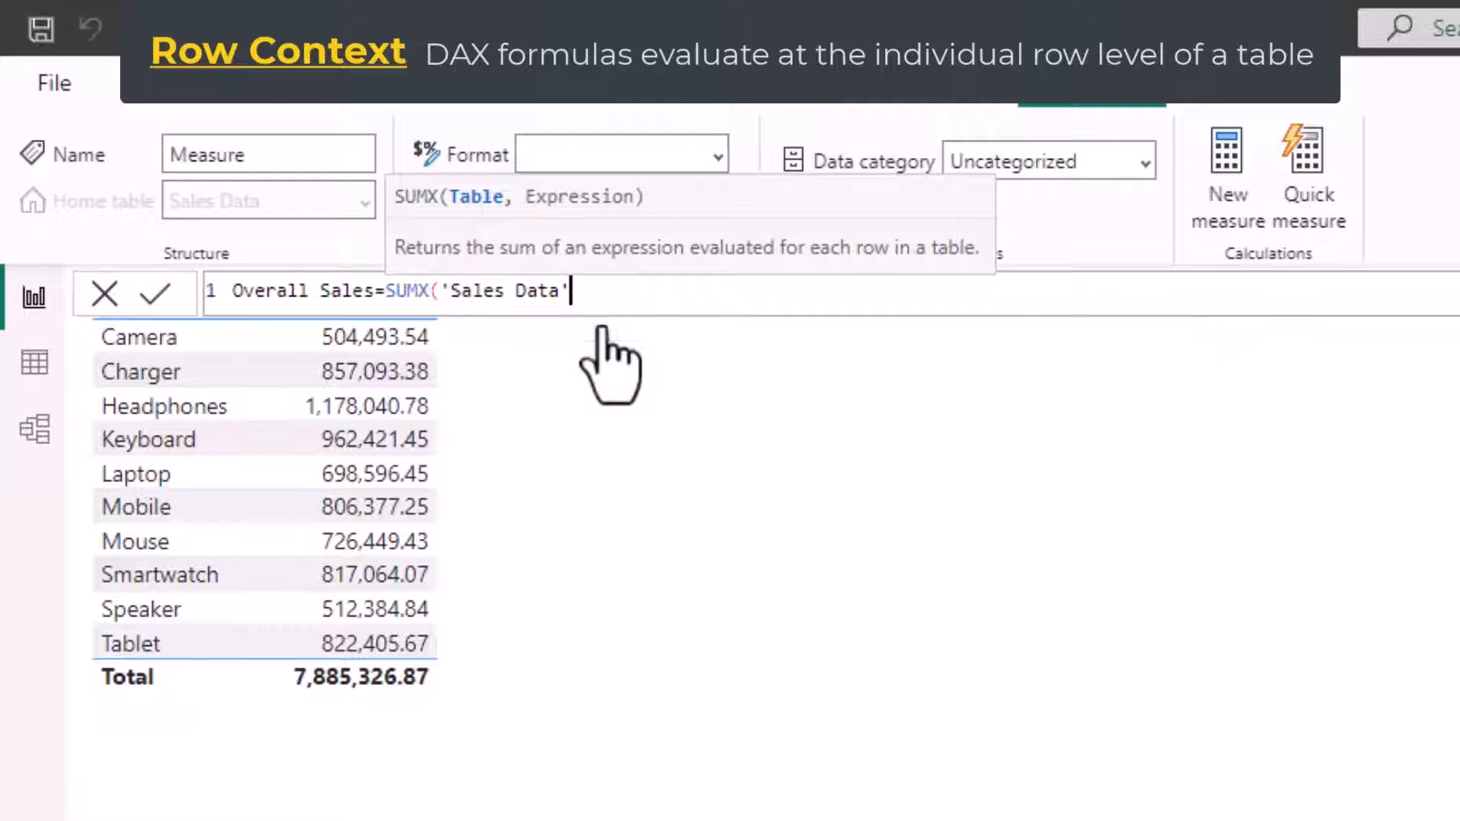
type(",")
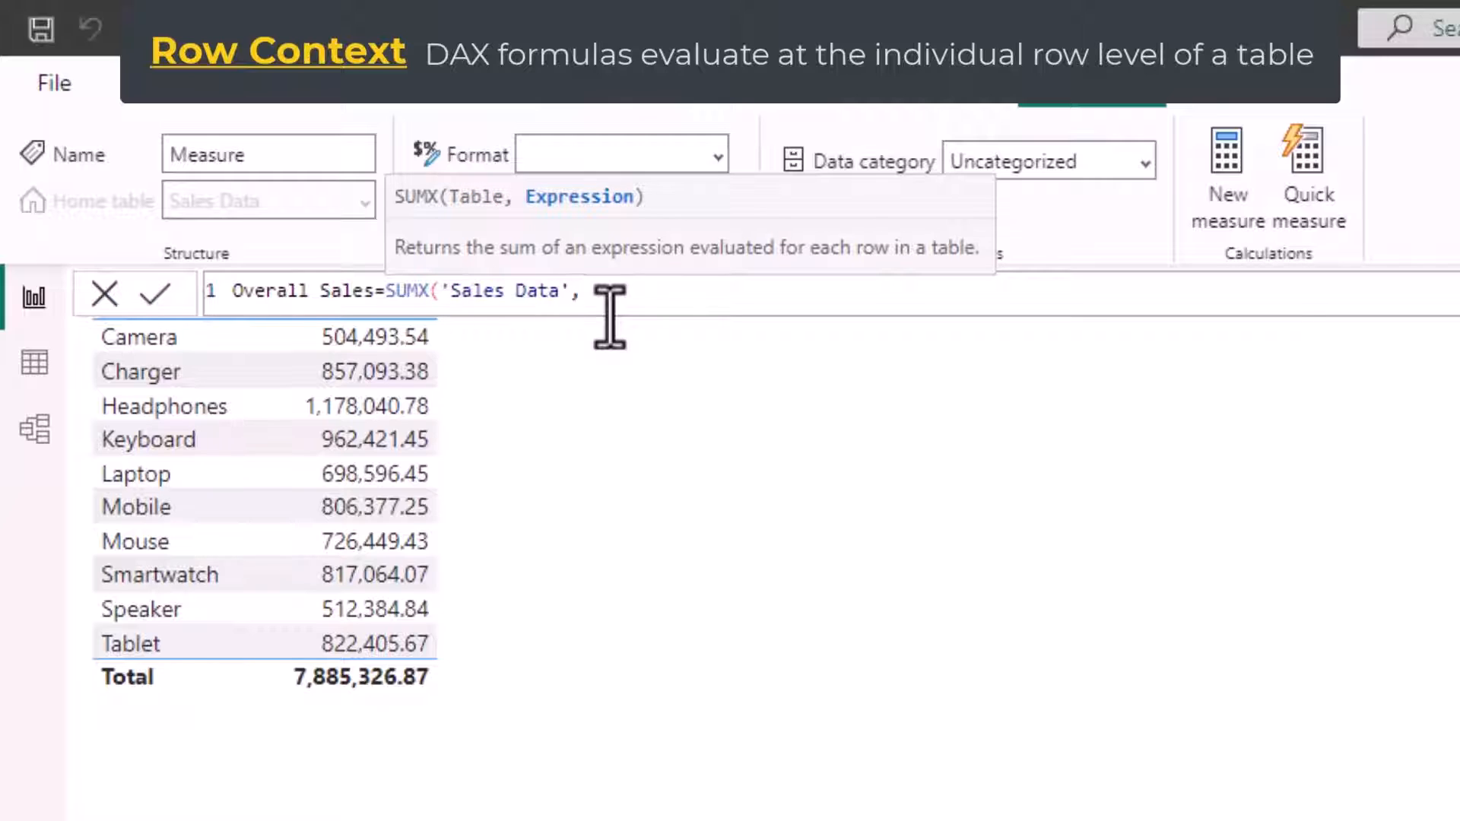
Give SUMX the expression 'Sales Data'[Unit Price]*'Sales Data'[Units Sold] and commit the Overall Sales measure
type("unit")
left_click(757, 326)
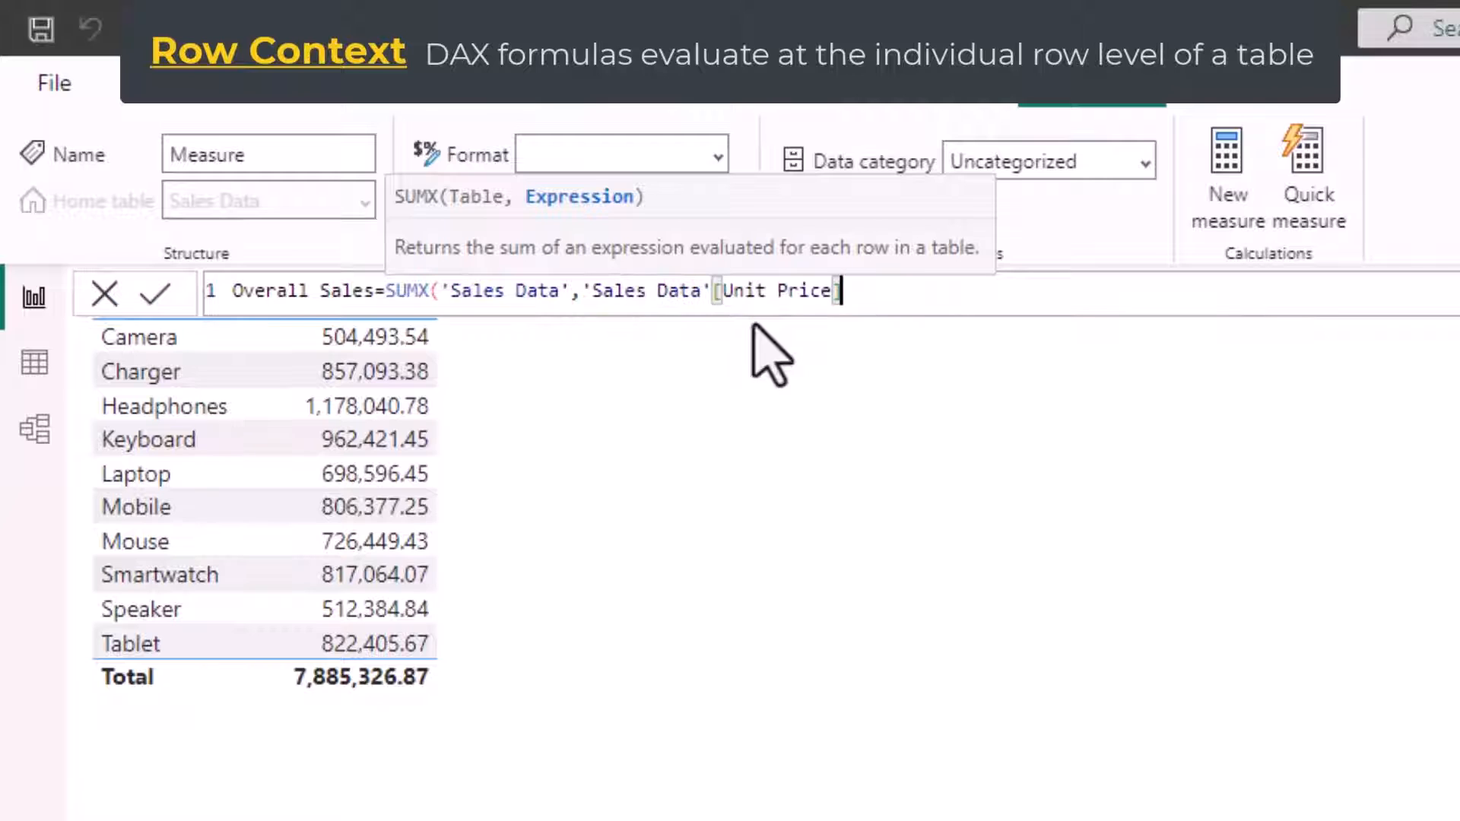
type("*uni")
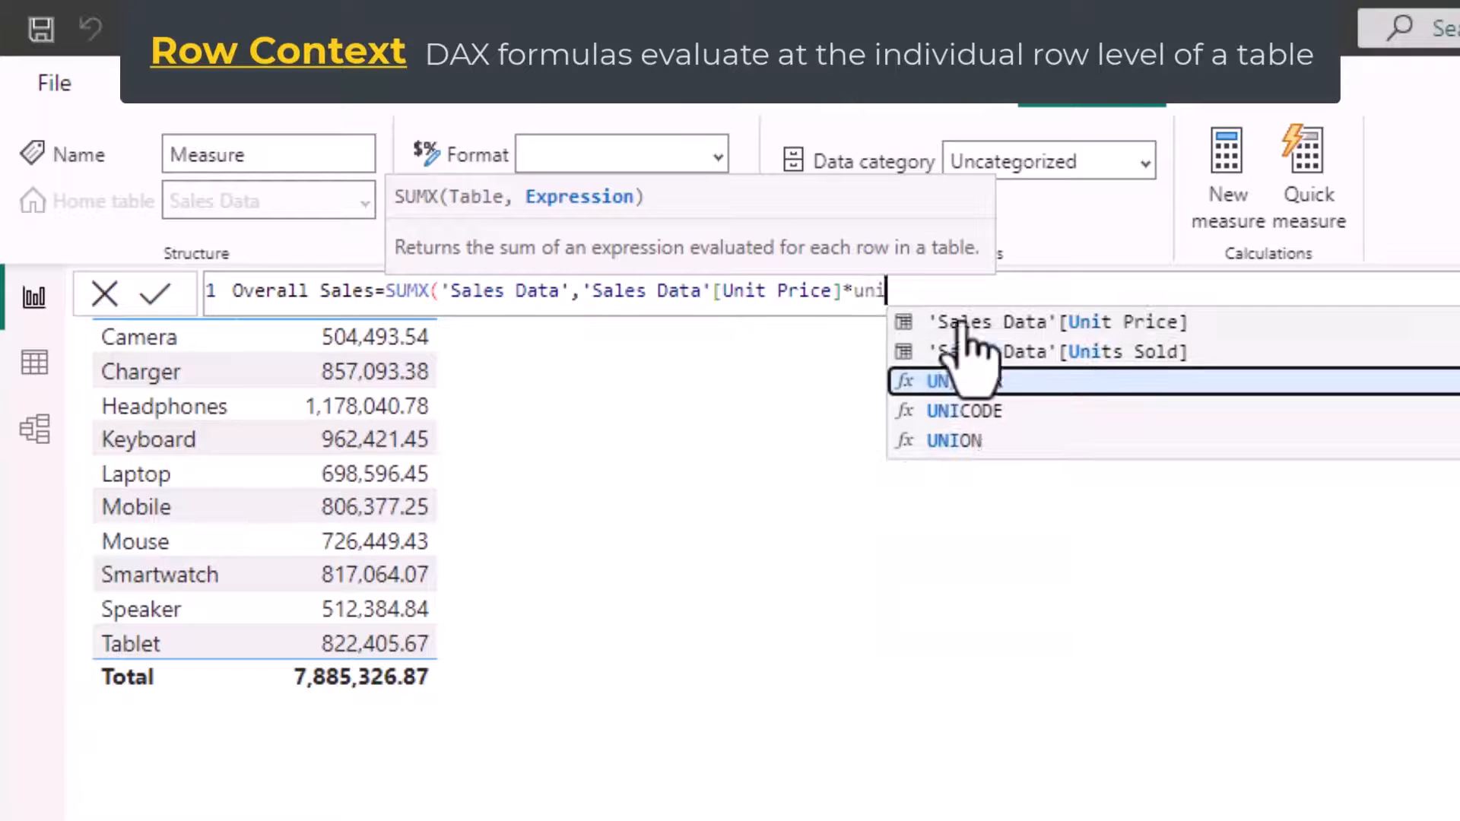
left_click(1048, 351)
type(")")
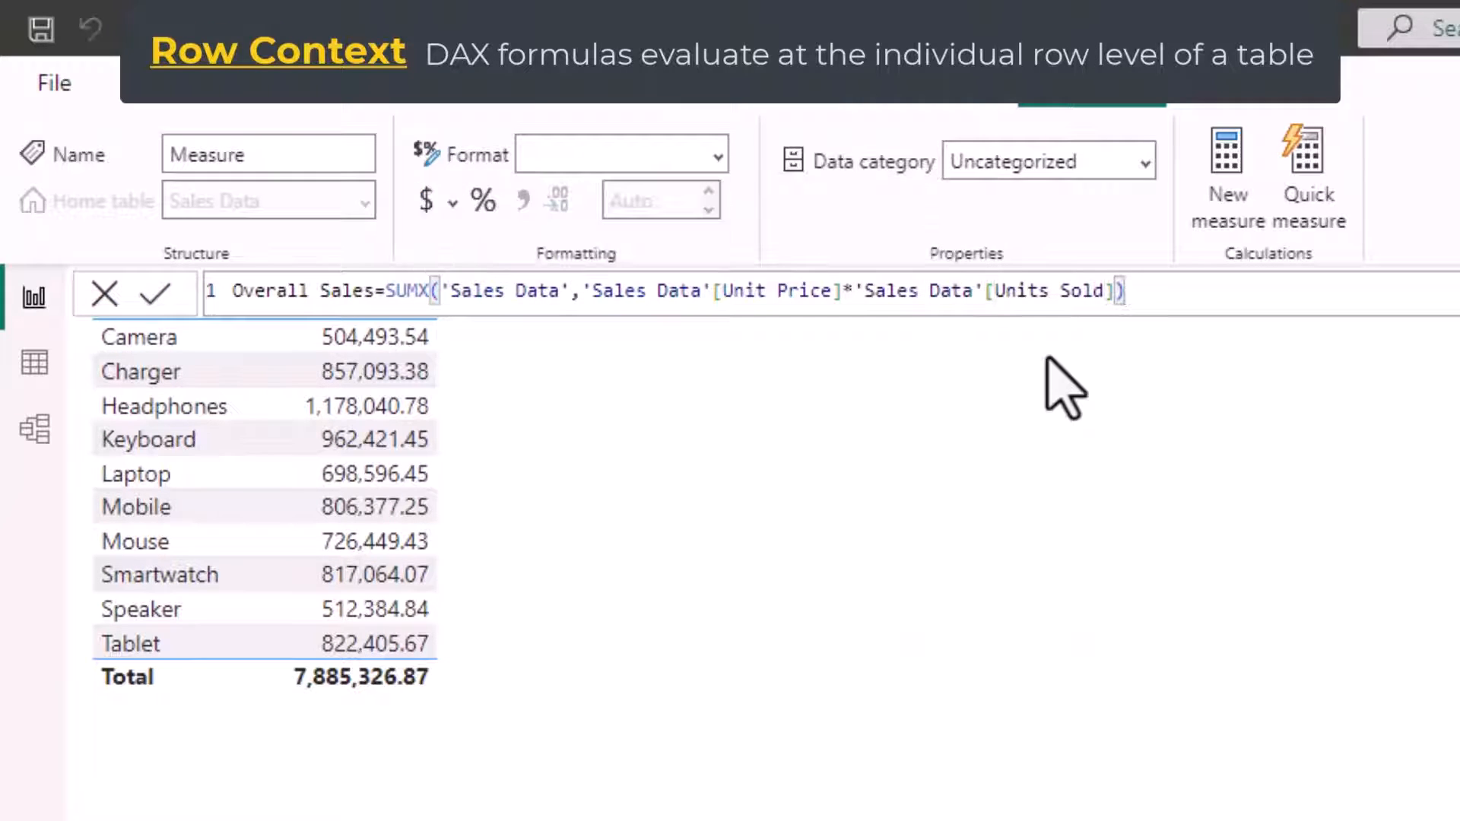
key("Return")
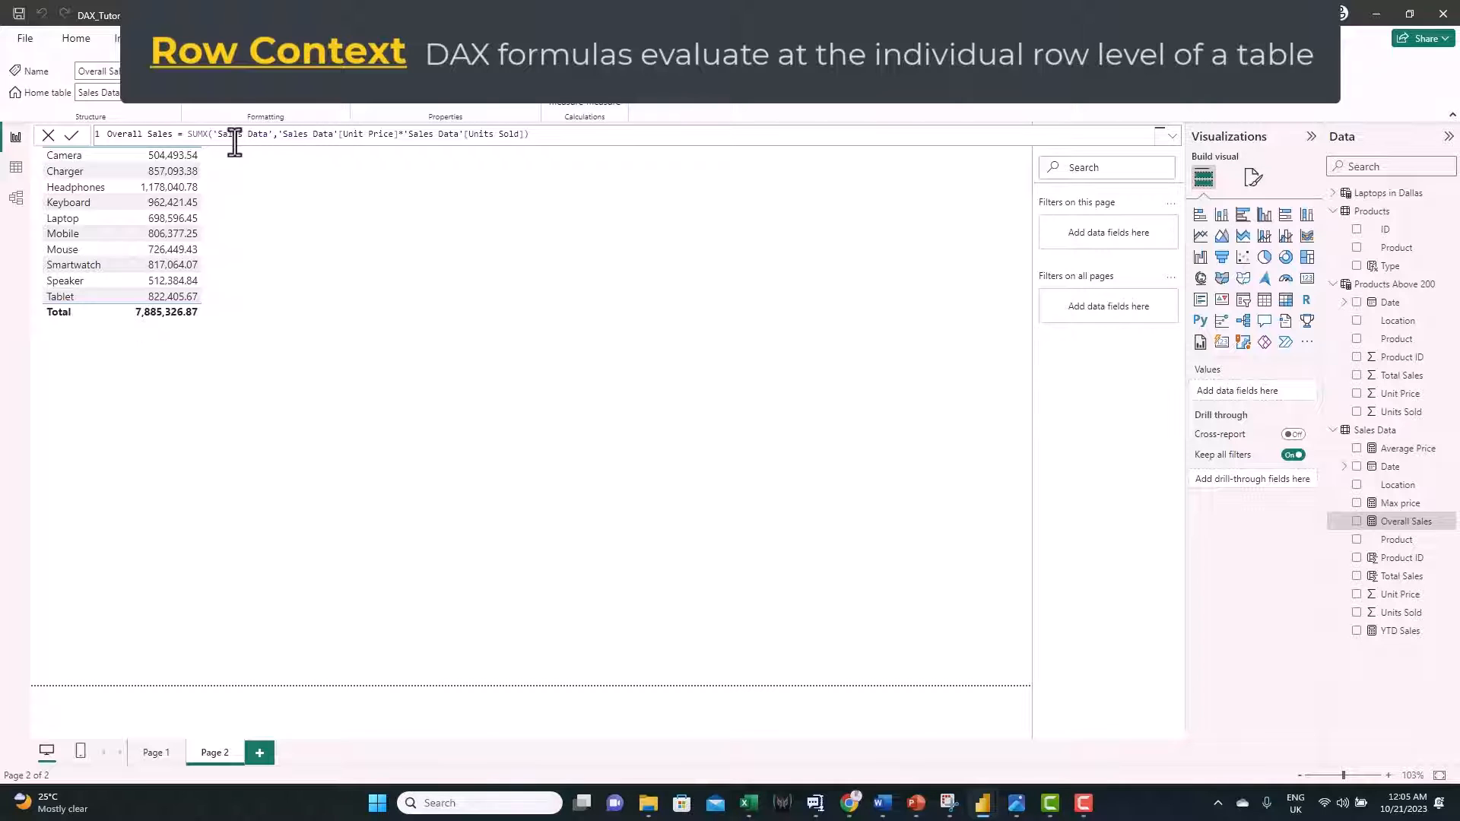
Add a separate card visual on Page 2 that displays the Overall Sales measure
left_click(372, 243)
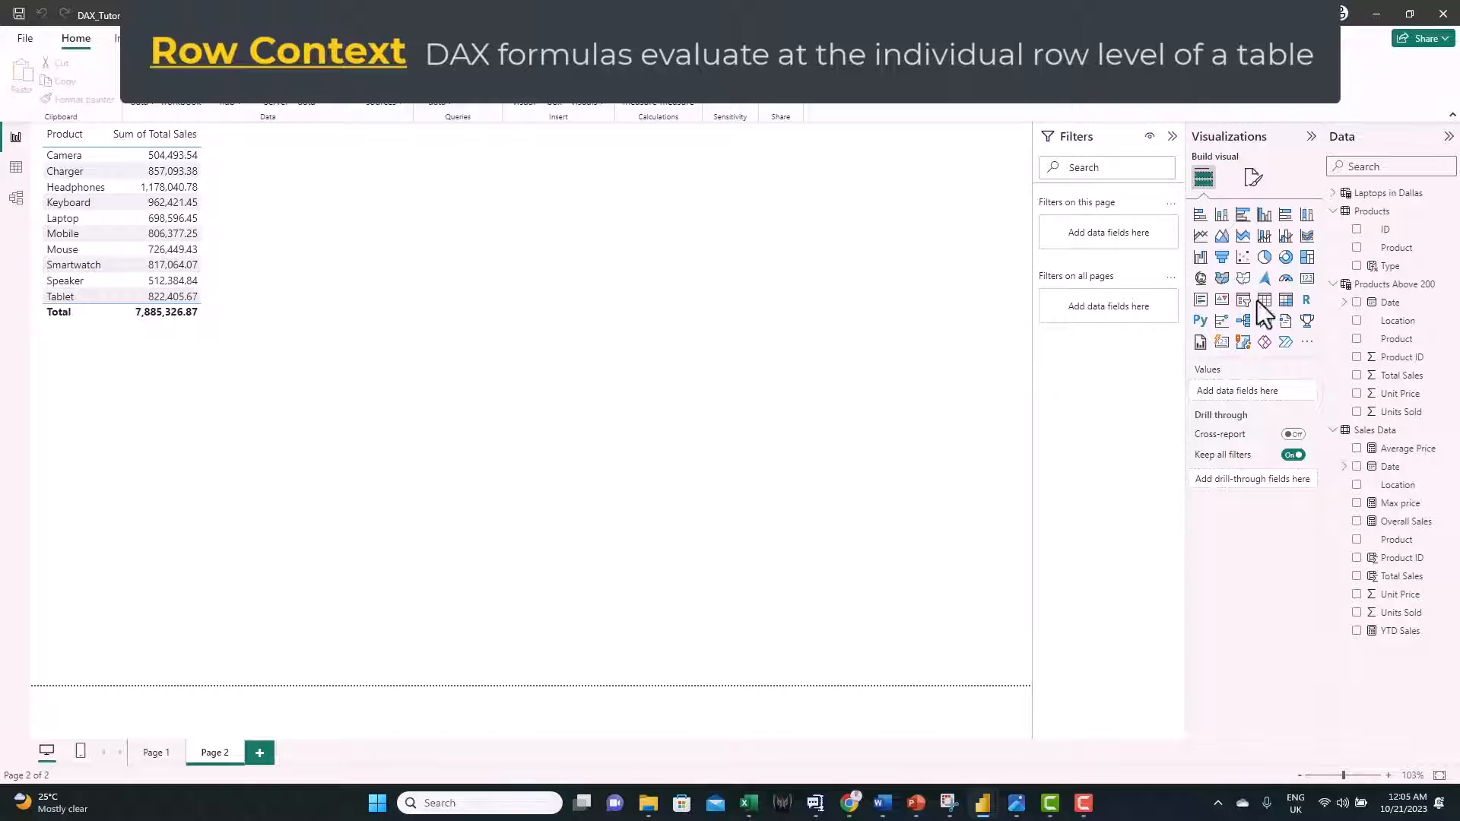
left_click(1307, 279)
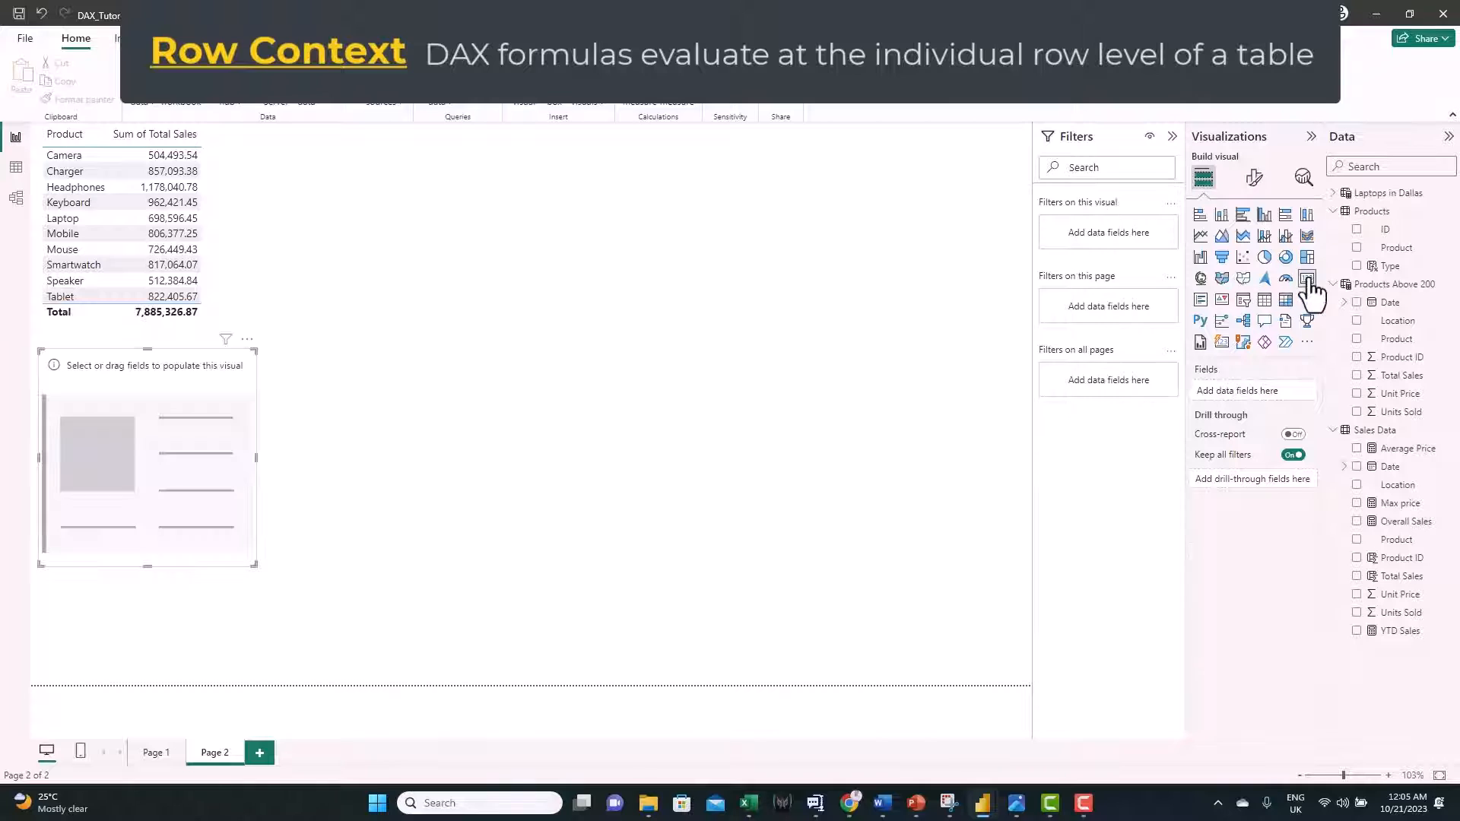
left_click(1356, 522)
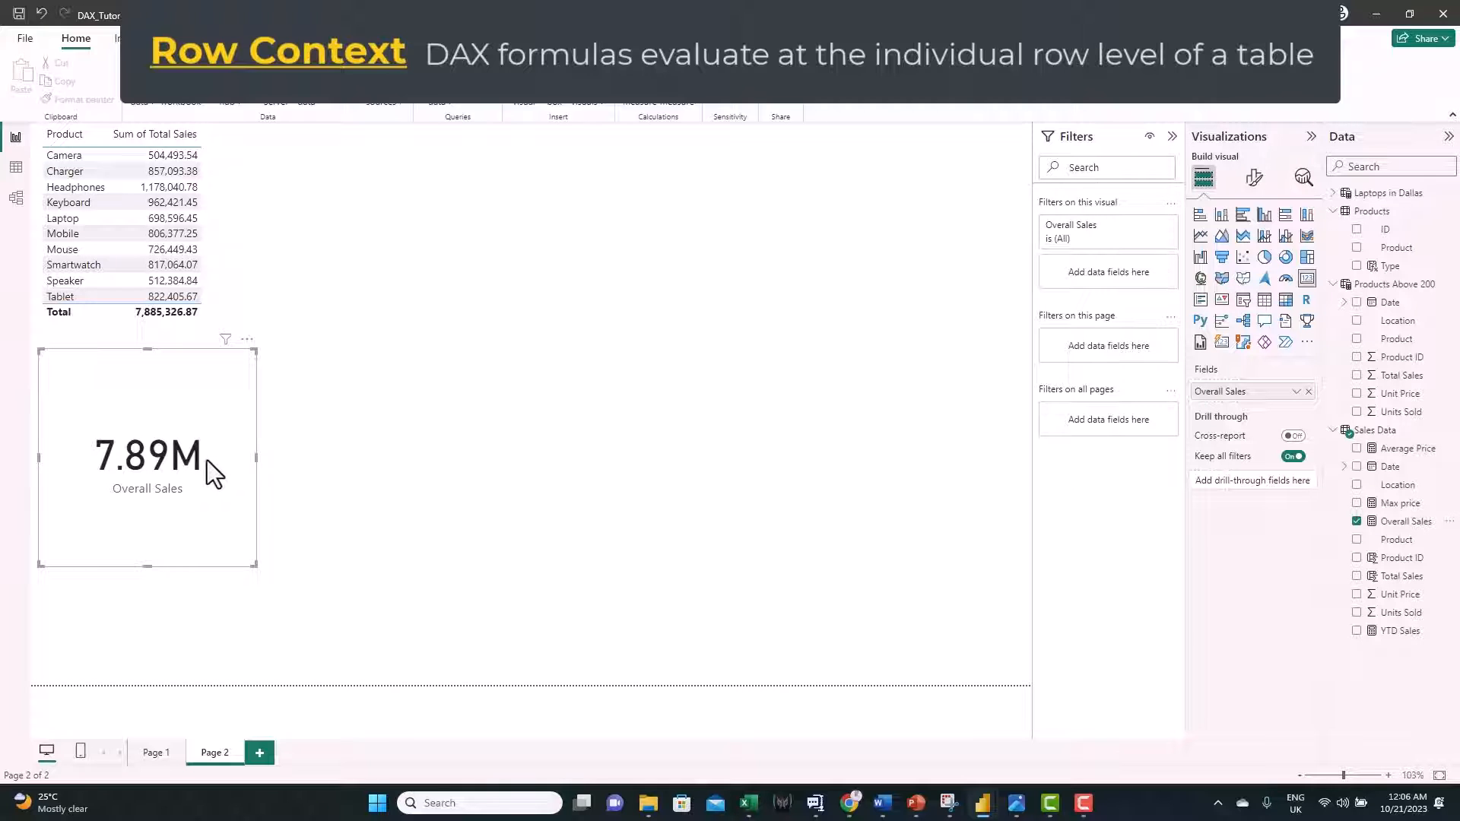
Set the Overall Sales card's callout value display units to None and widen the card to fit the full number
left_click(1254, 177)
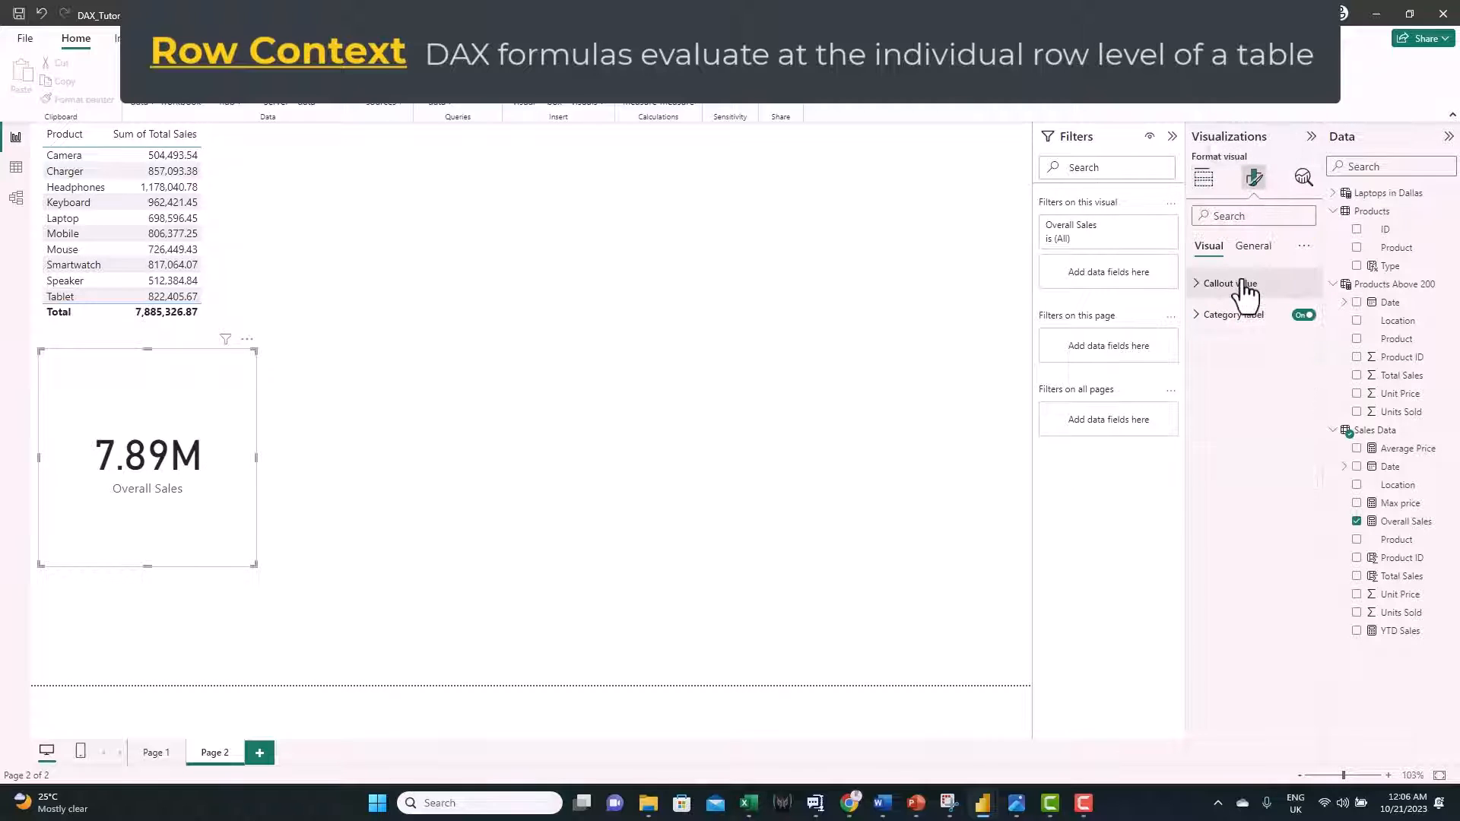
left_click(1244, 283)
left_click(1231, 441)
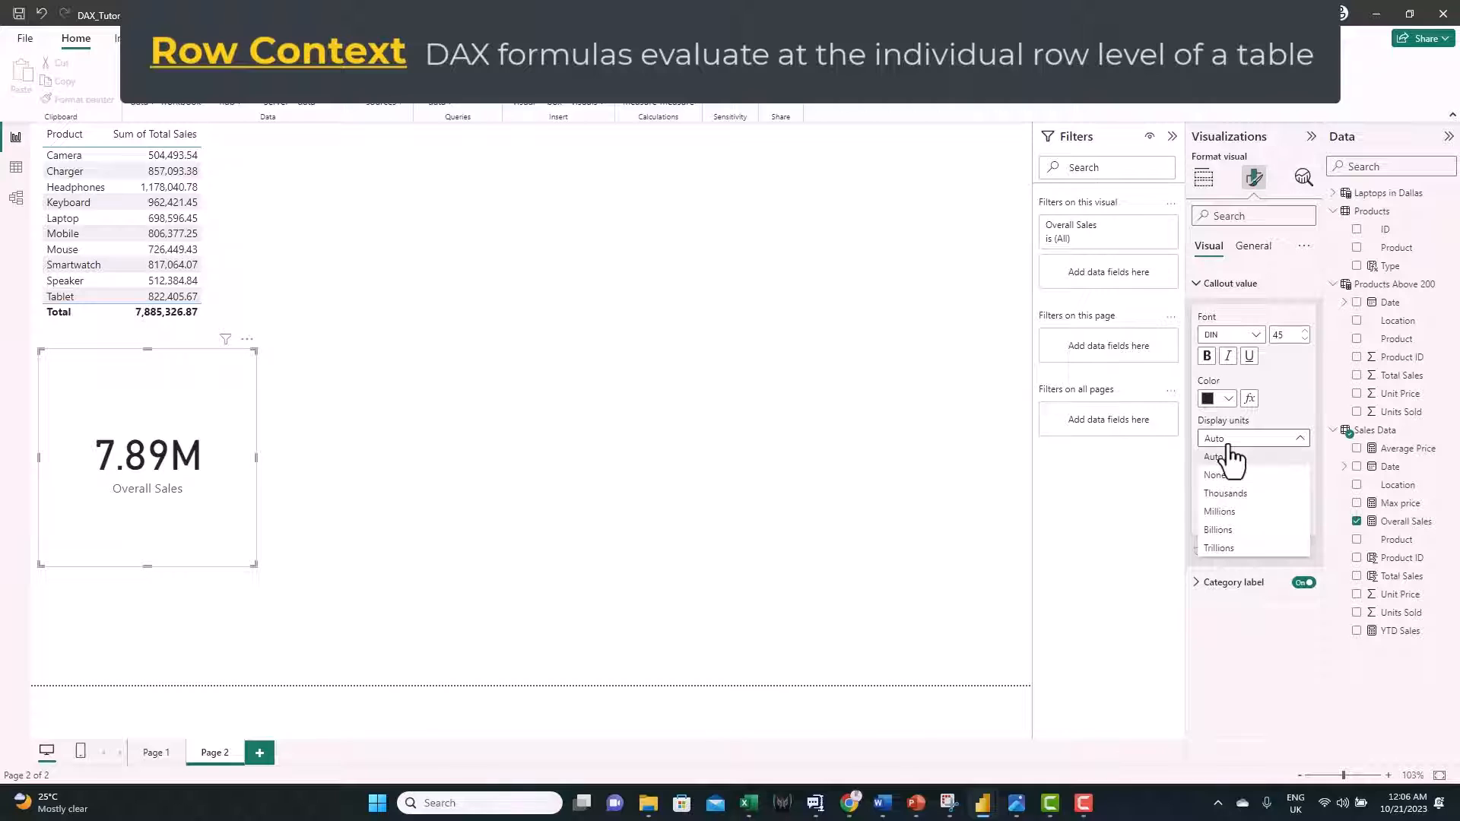
left_click(1219, 475)
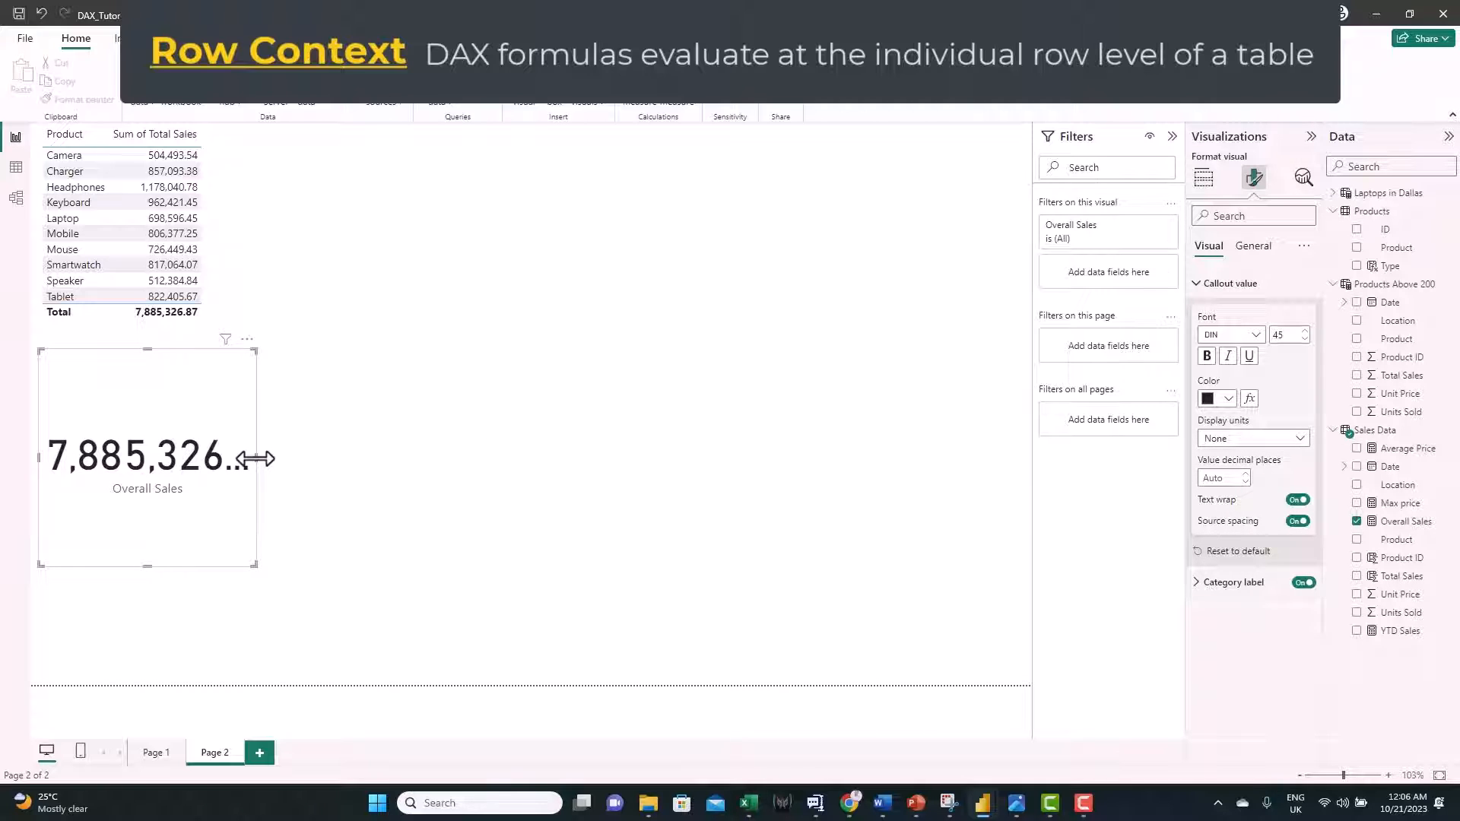
left_click_drag(255, 458, 327, 461)
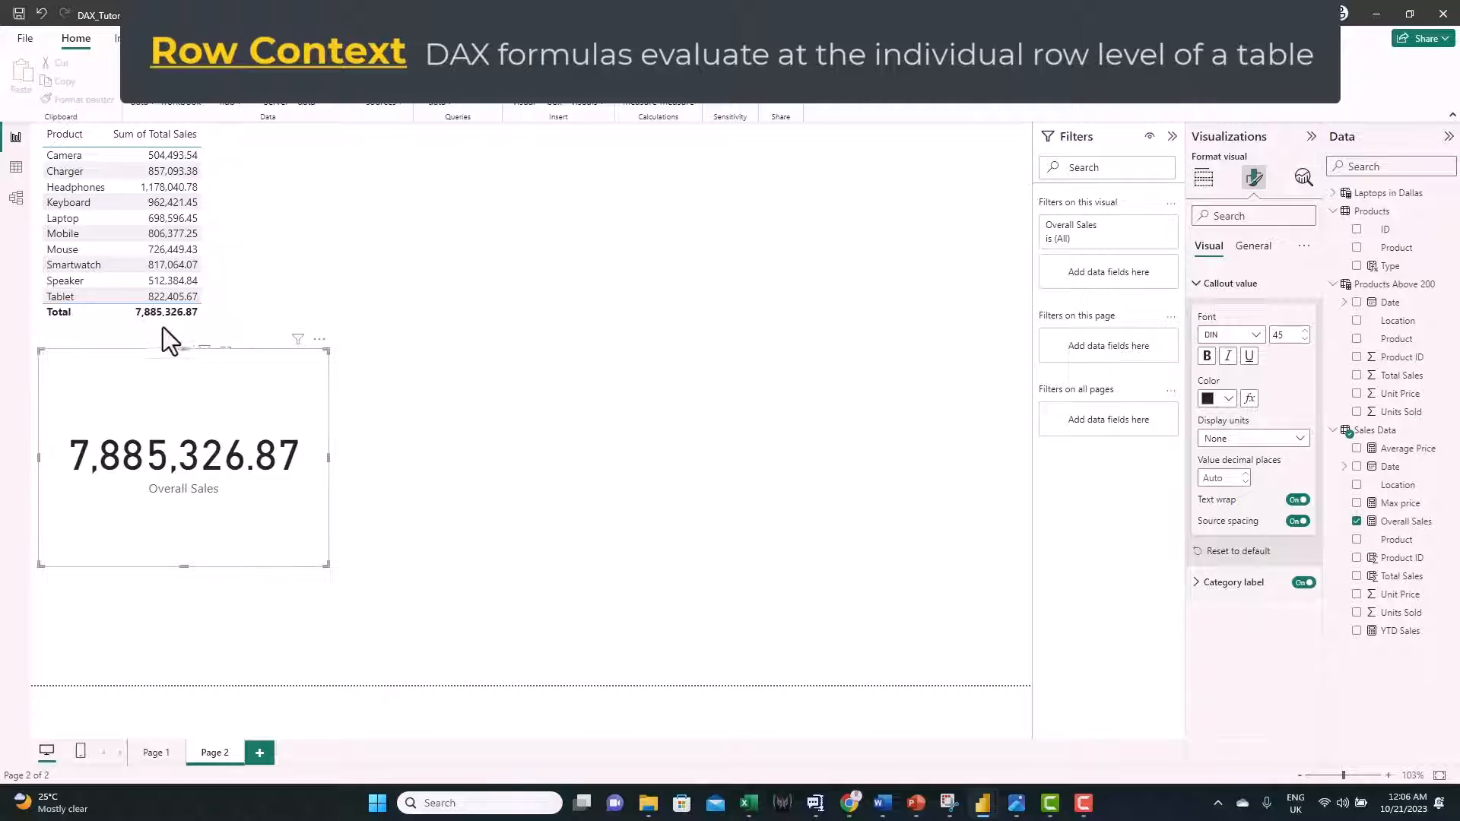
left_click(521, 403)
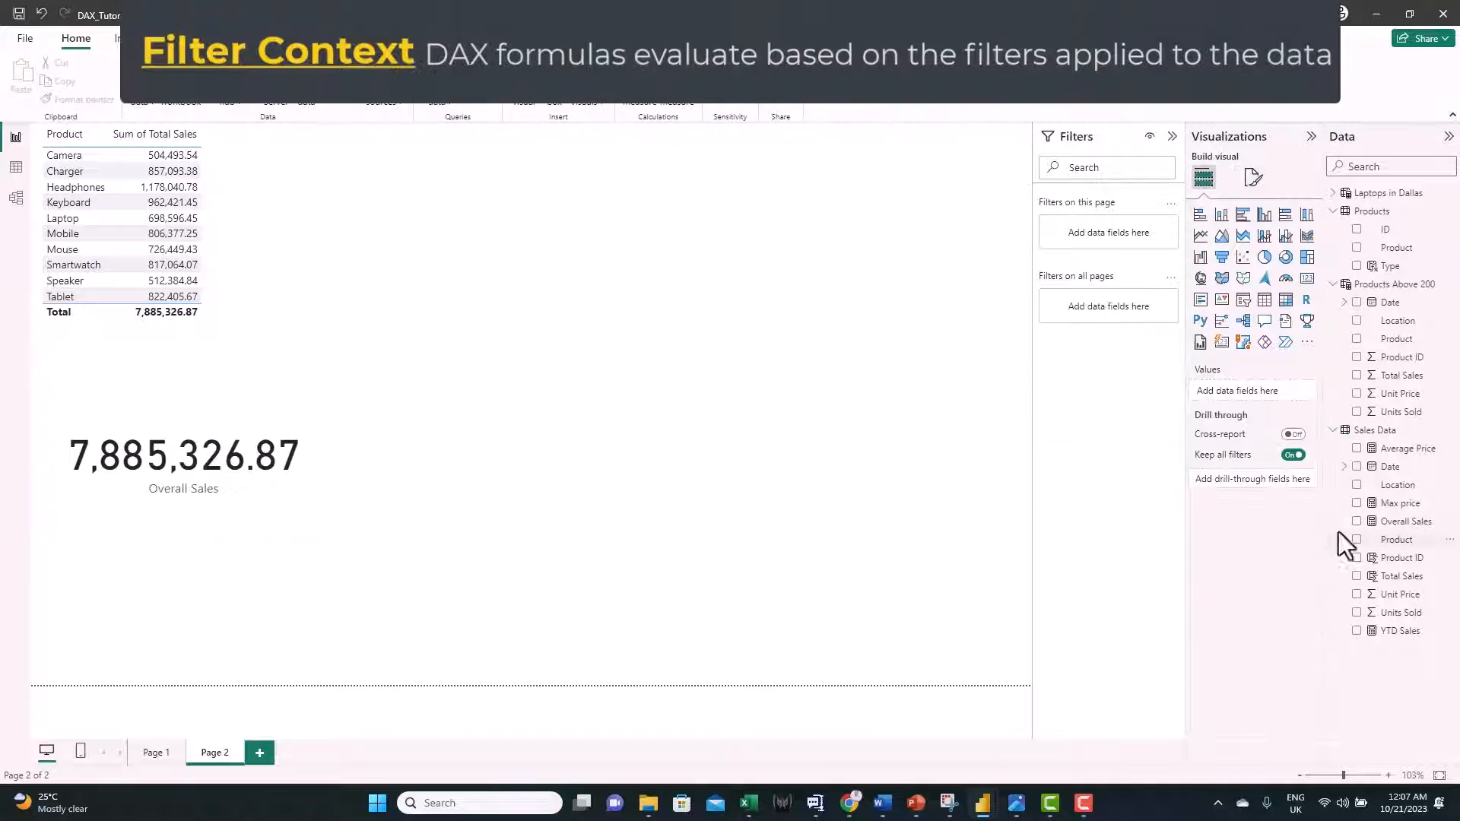
Create a measure named Overall sales 2 in Sales Data, starting its formula with SUM of 'Sales Data'[Unit Price]
right_click(1382, 441)
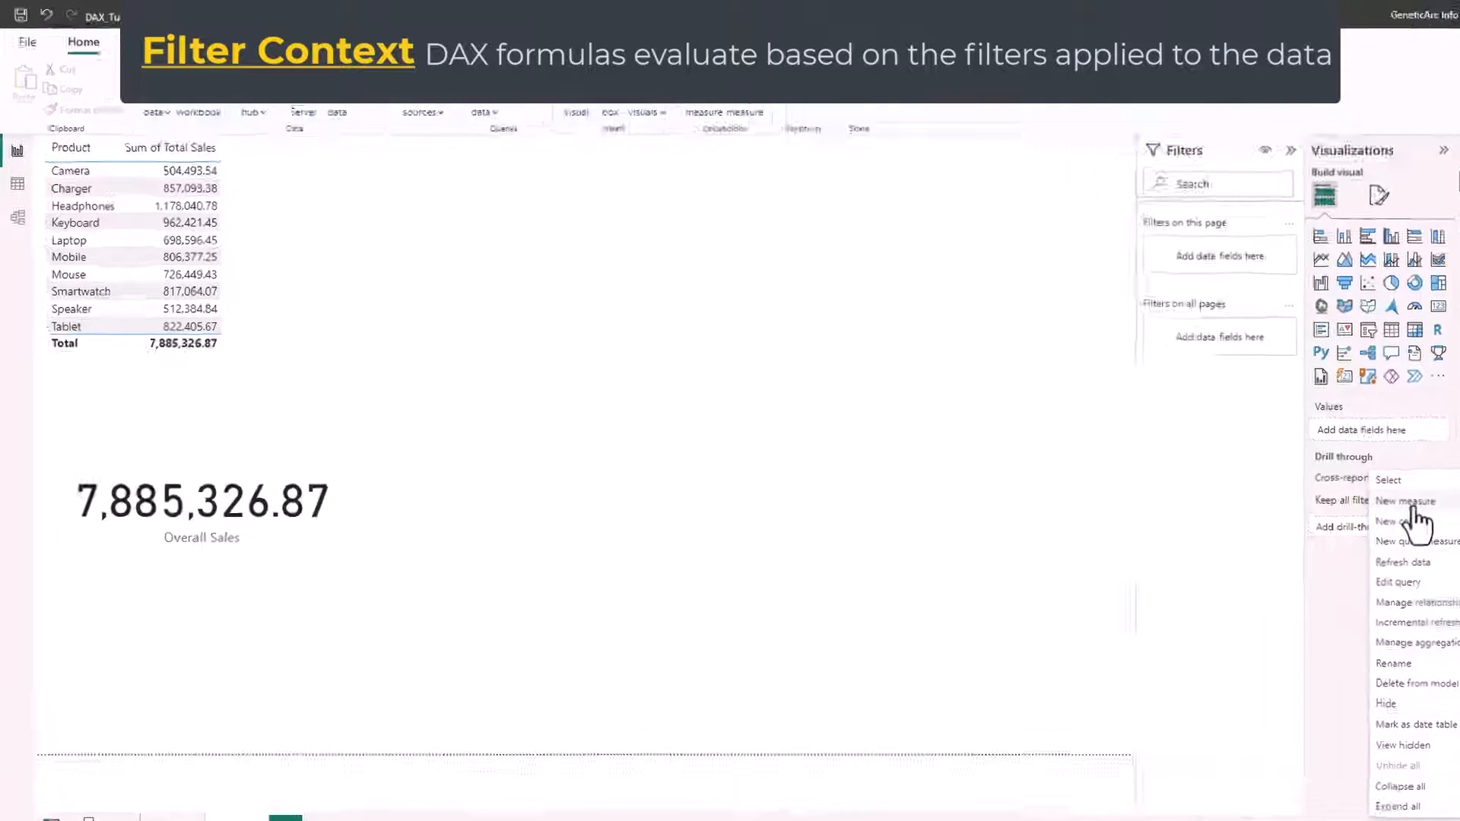
left_click(1412, 503)
type("Overall Sales")
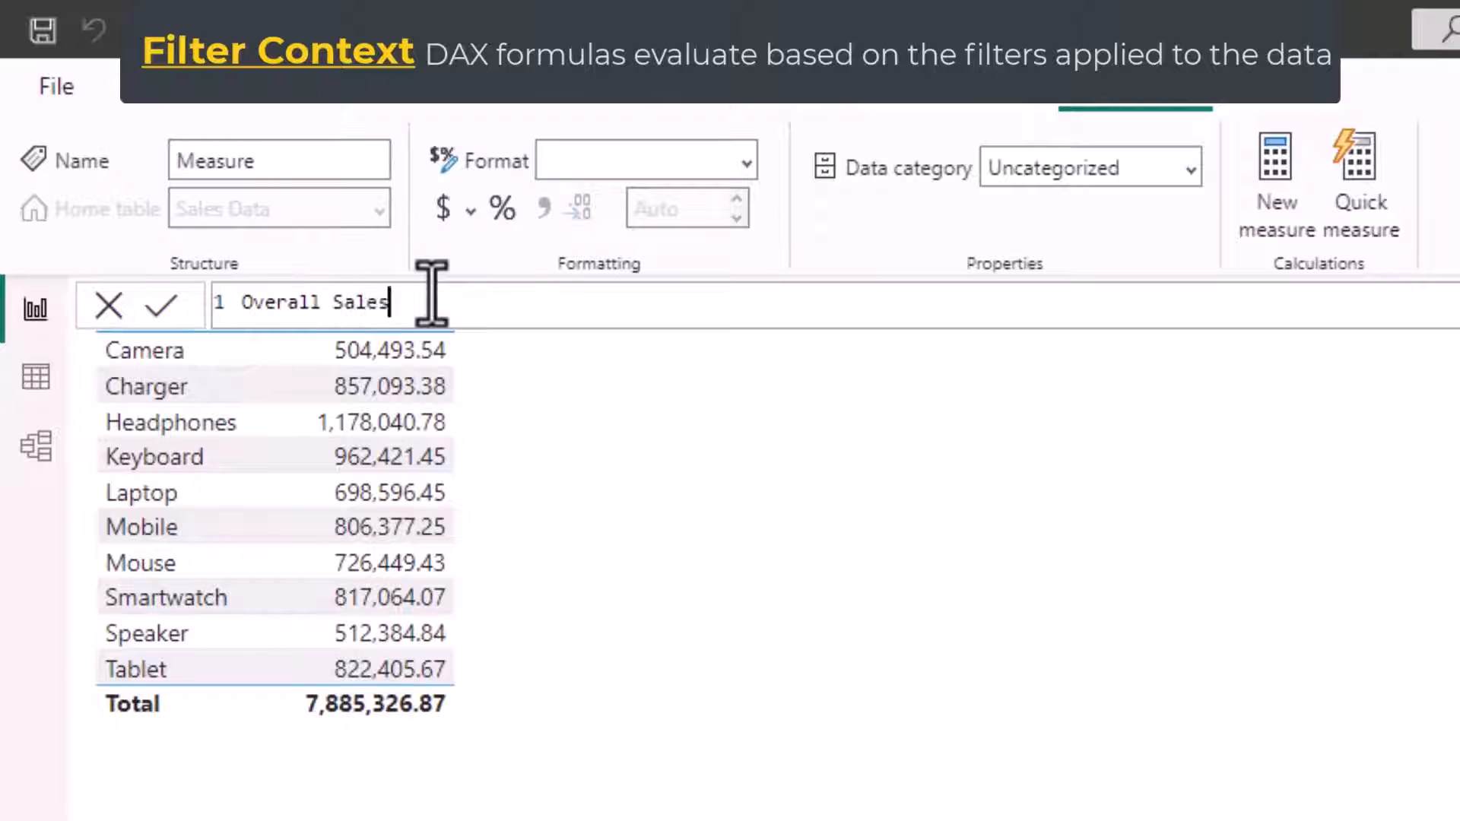
type(" 2=S")
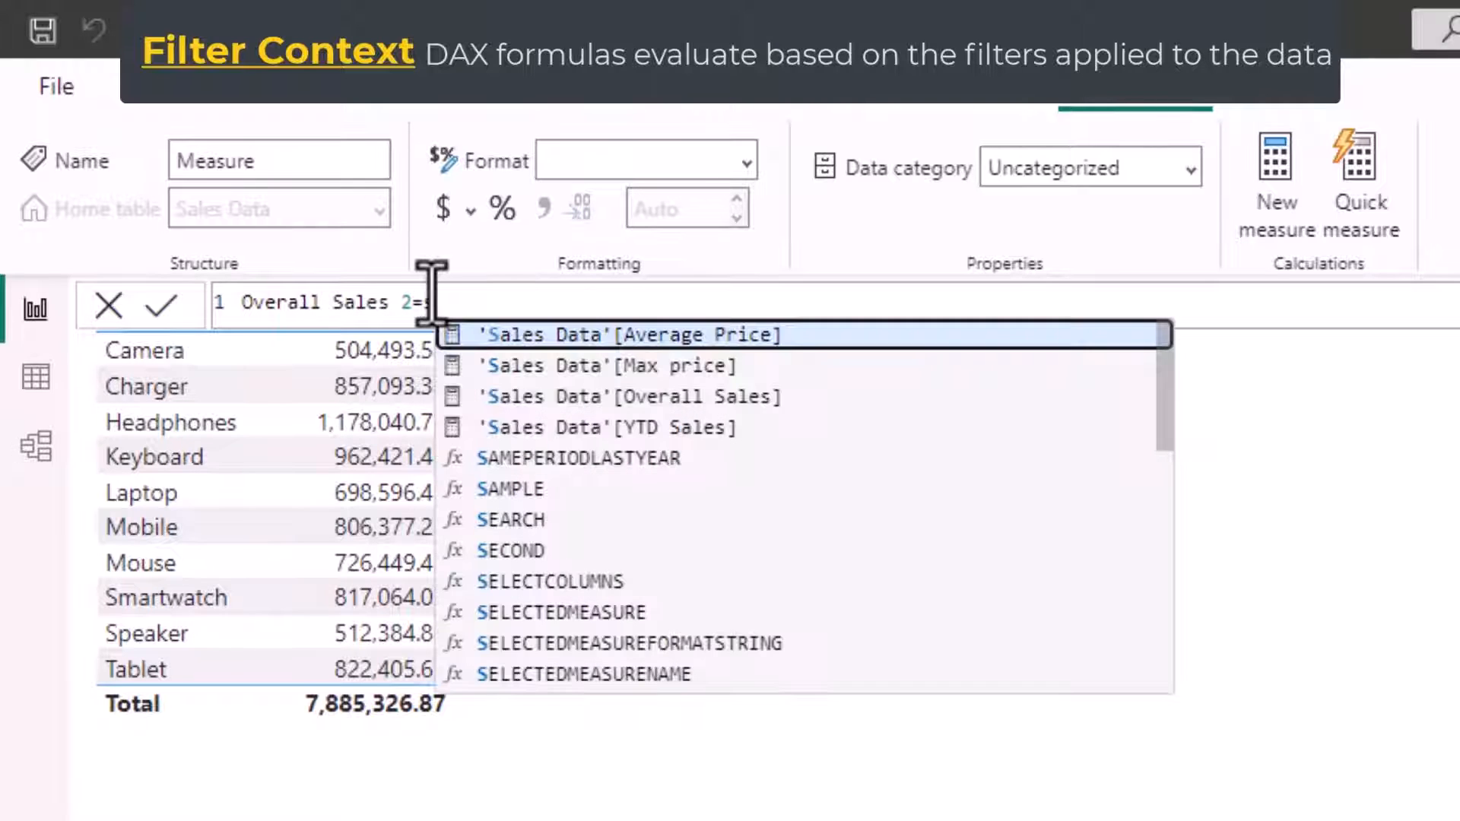
type("um")
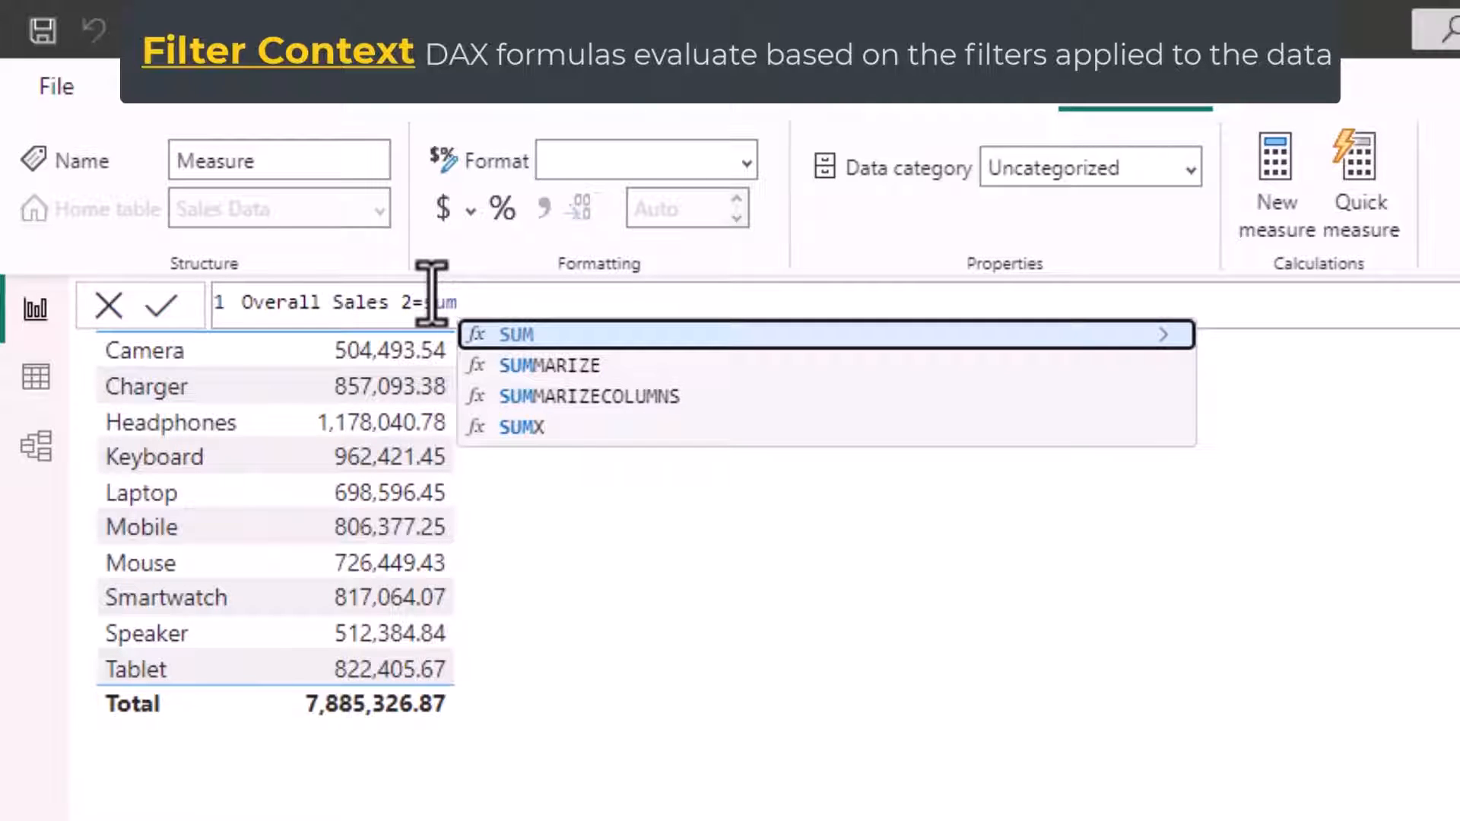
left_click(502, 335)
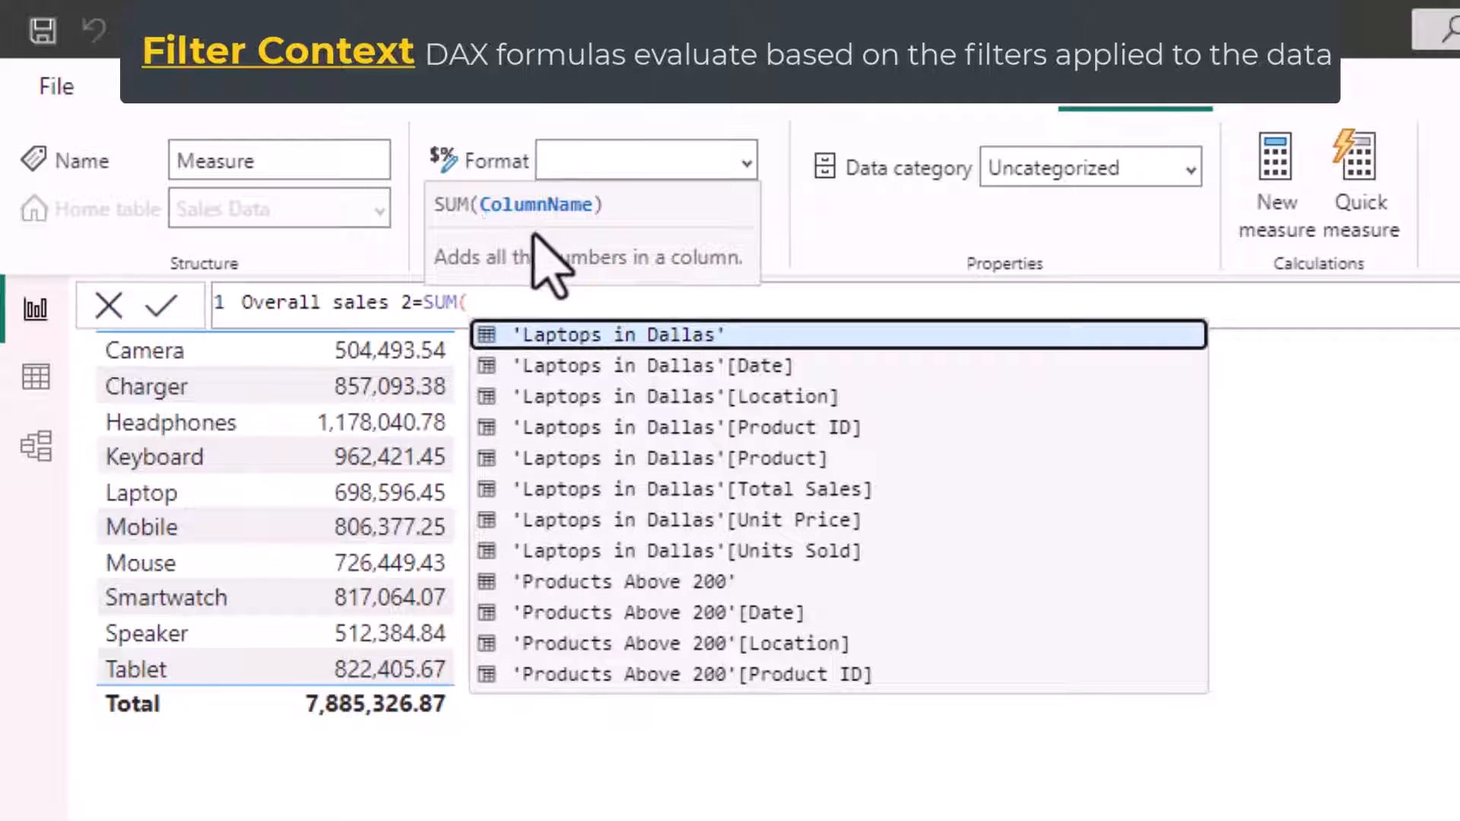
type("uni")
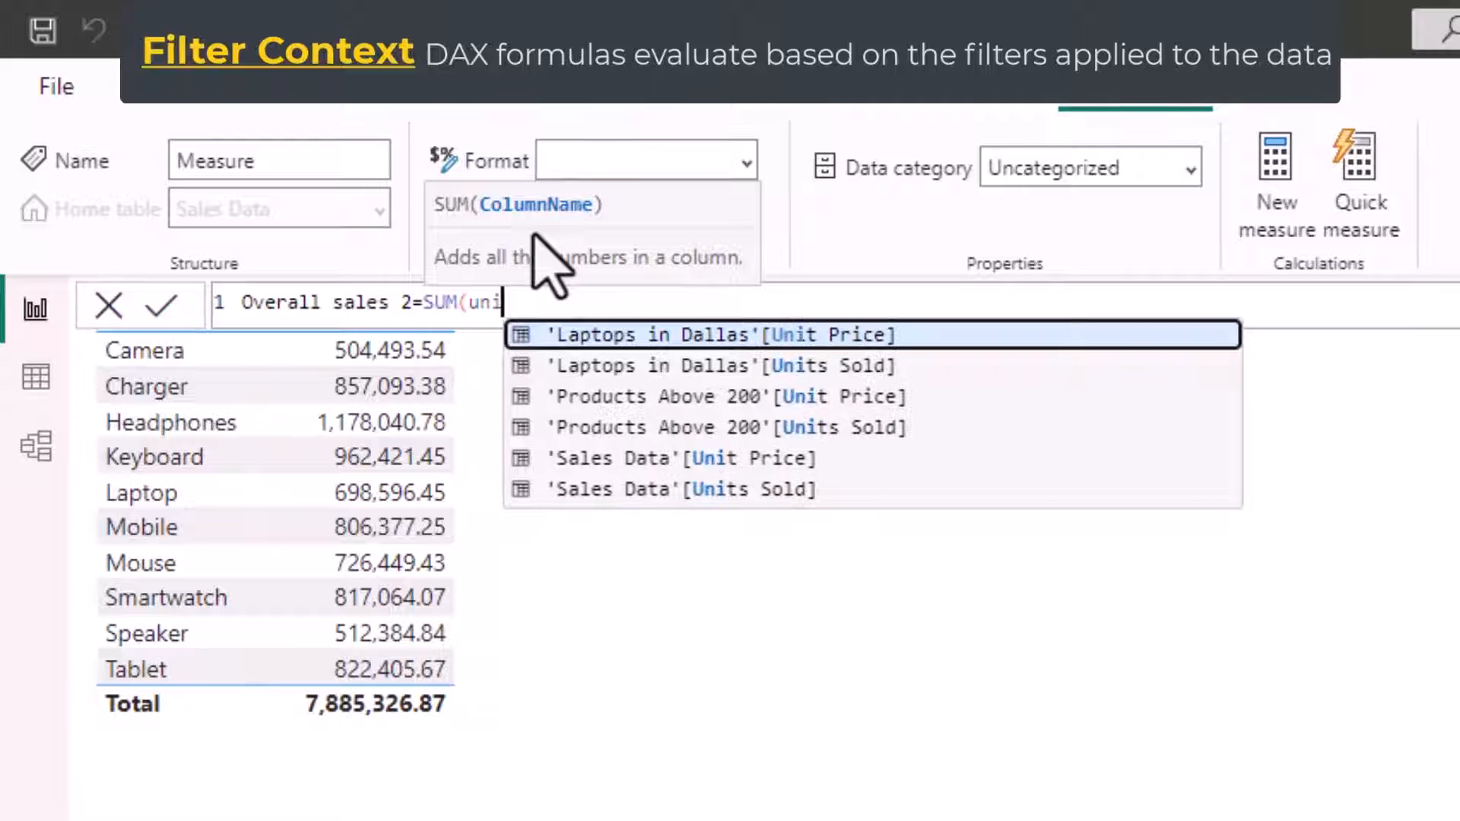
type("t")
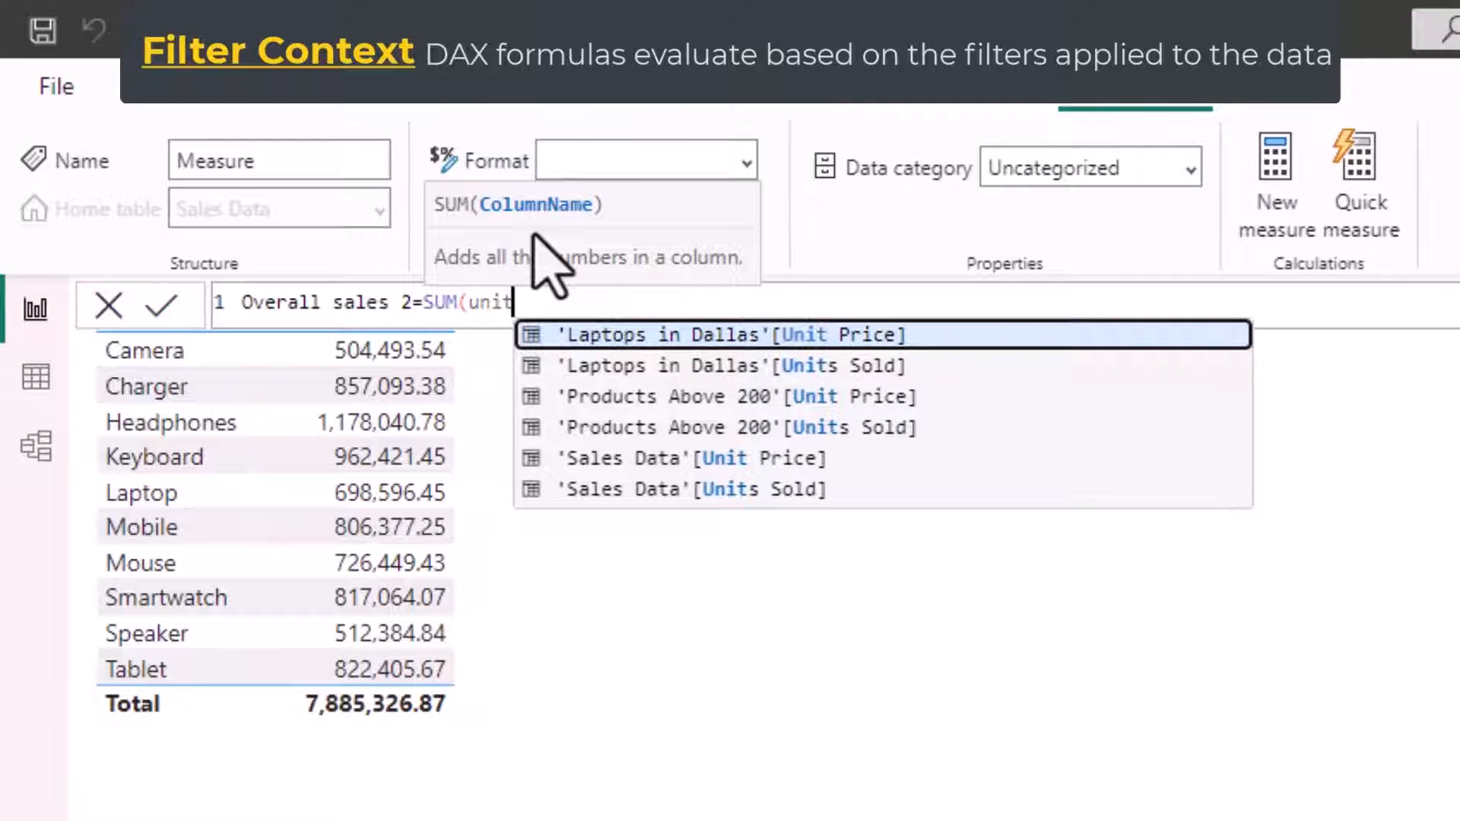
left_click(645, 458)
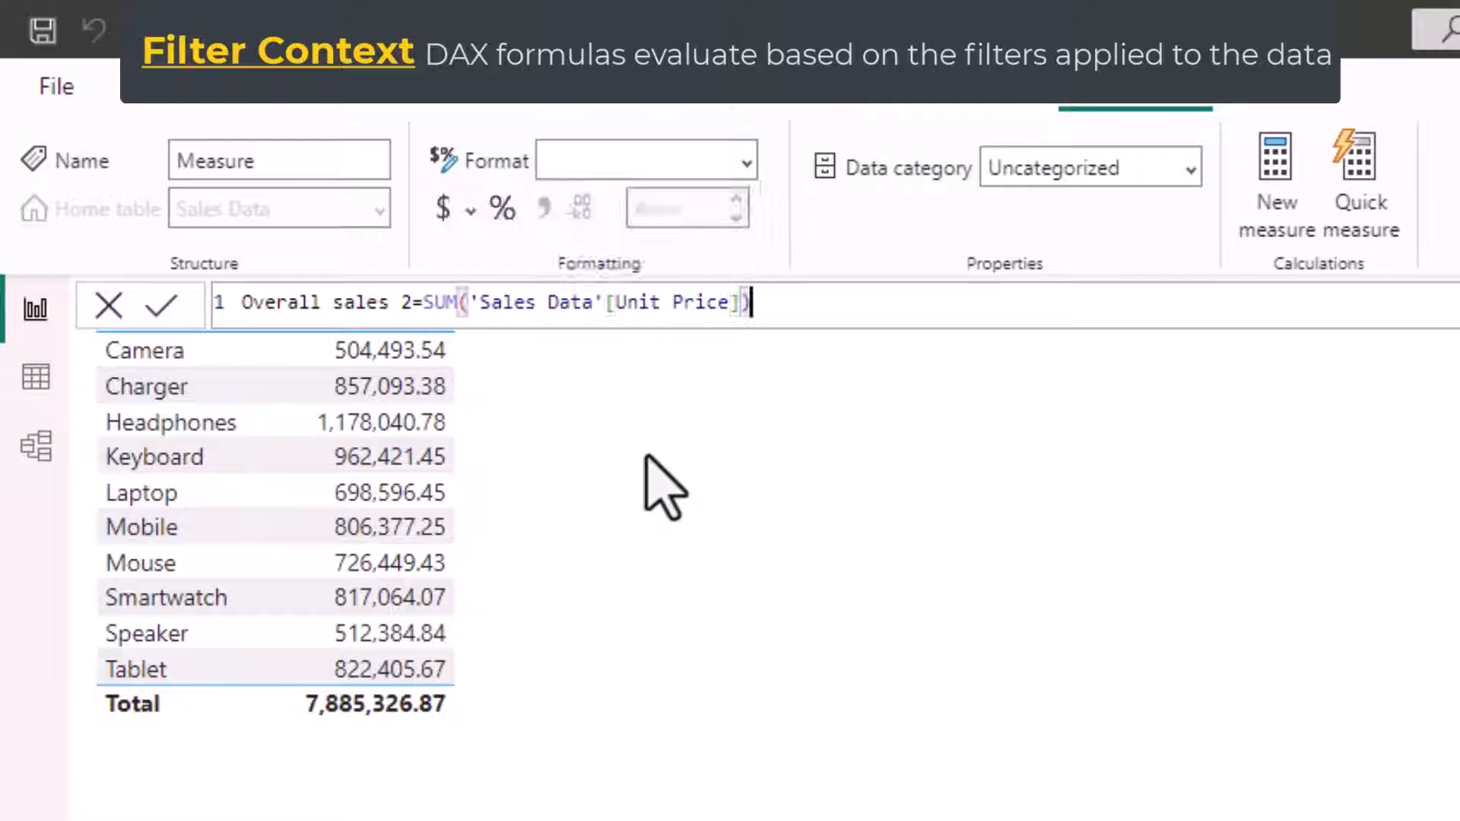
Multiply the Unit Price sum by SUM of 'Sales Data'[Units Sold] and commit the Overall sales 2 measure
type(")*")
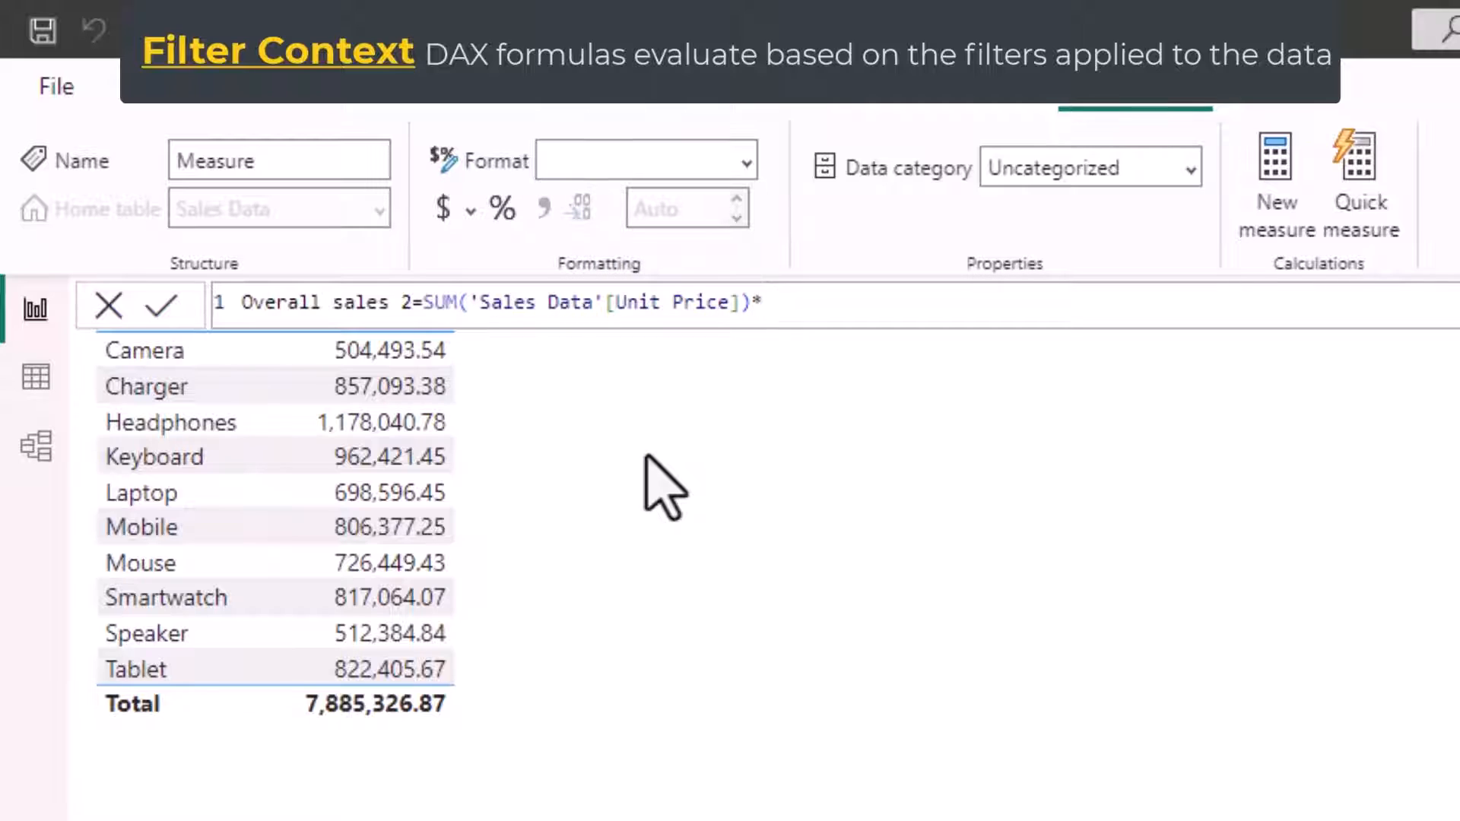
type("sum(")
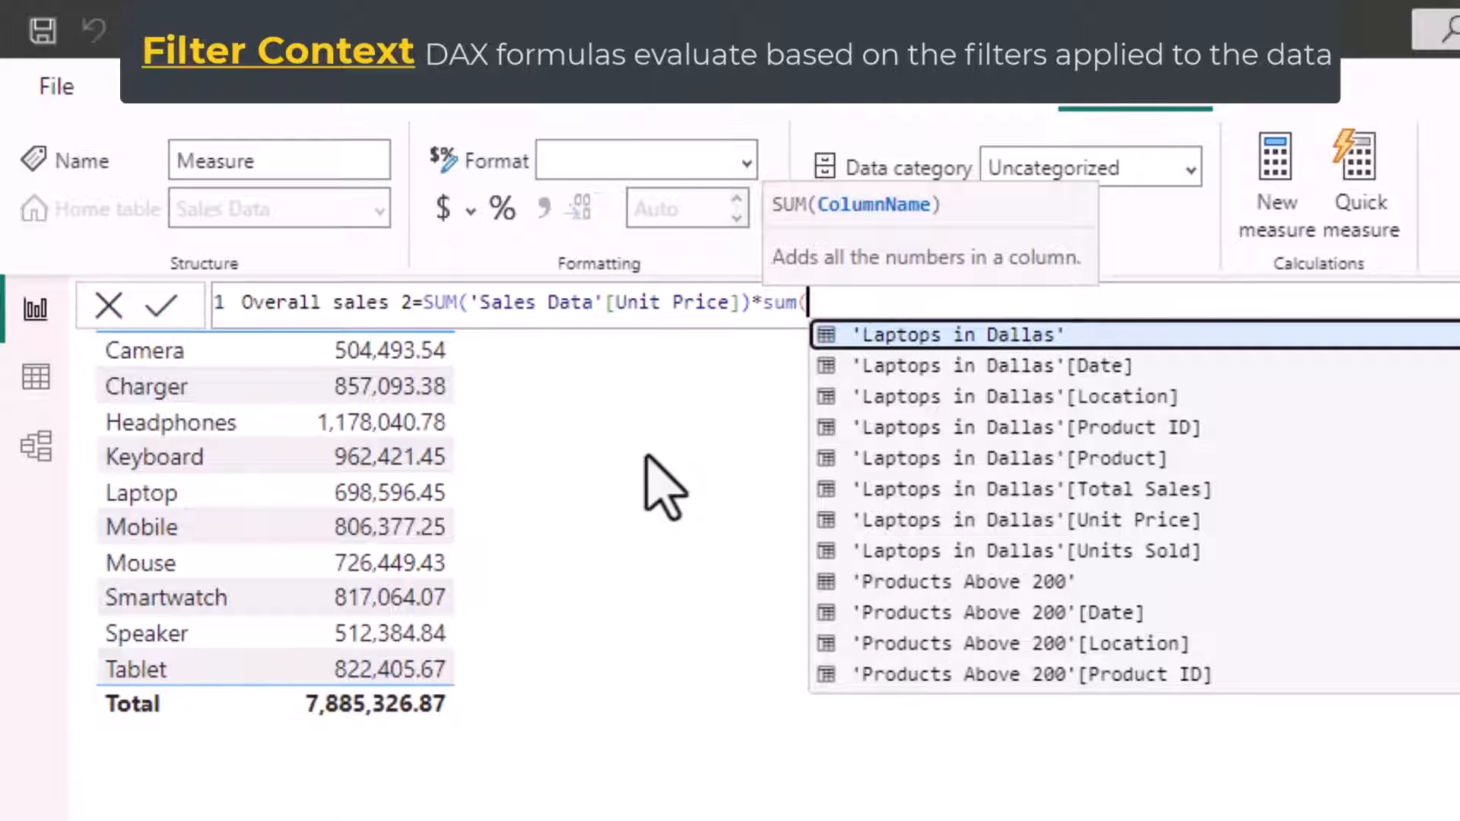
type("unit")
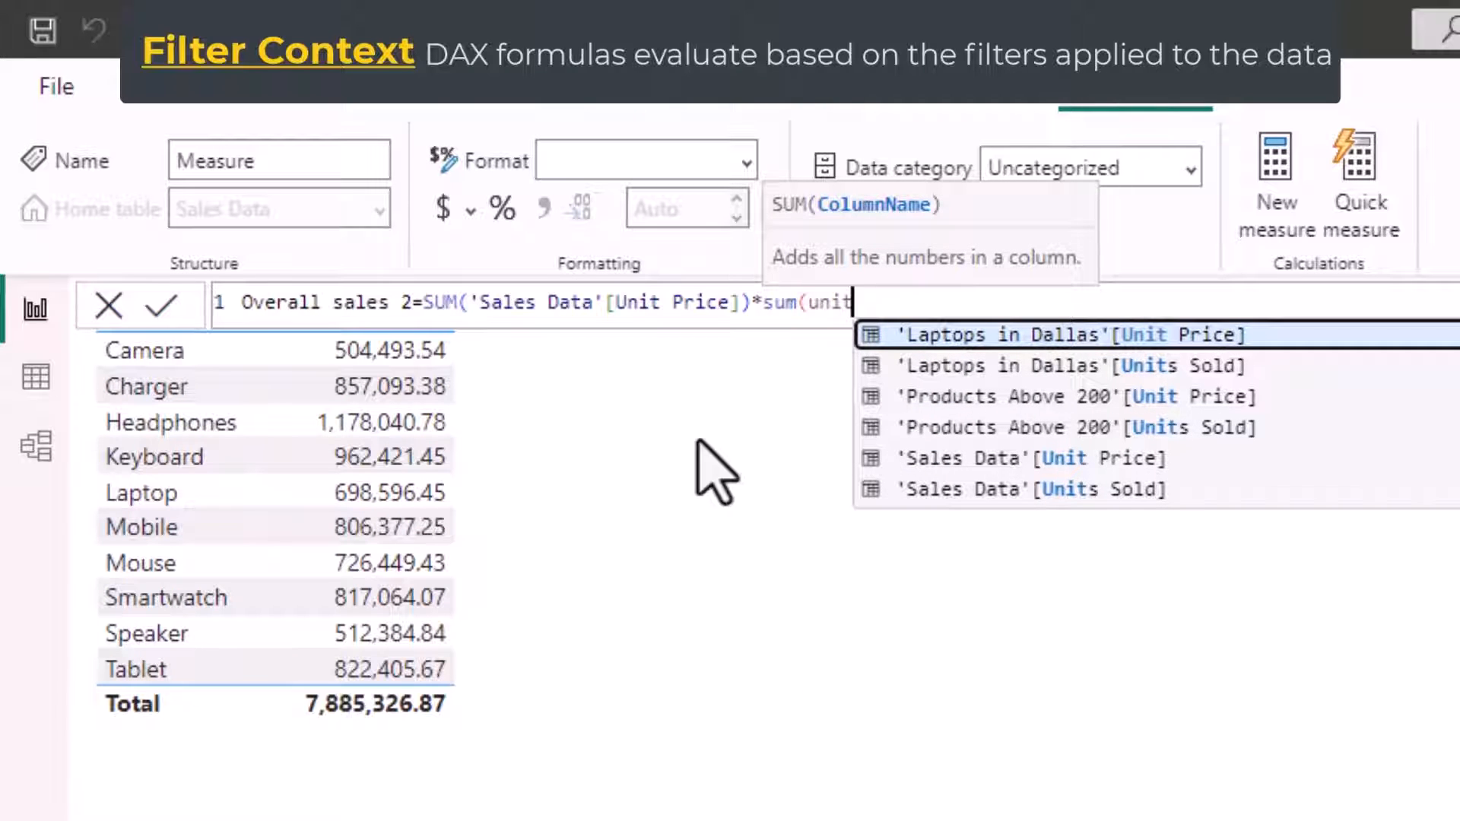
left_click(1000, 493)
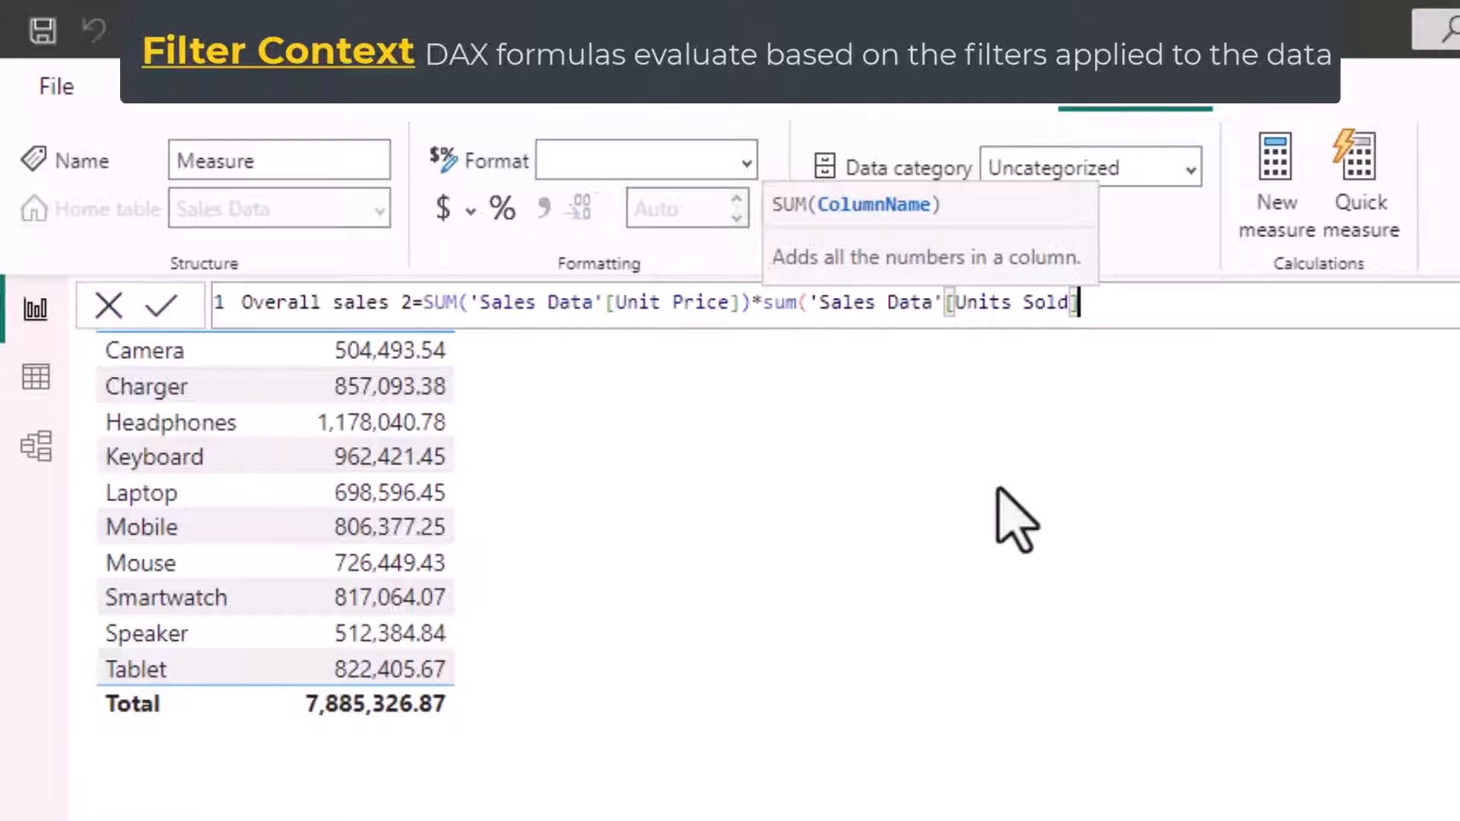
type(")")
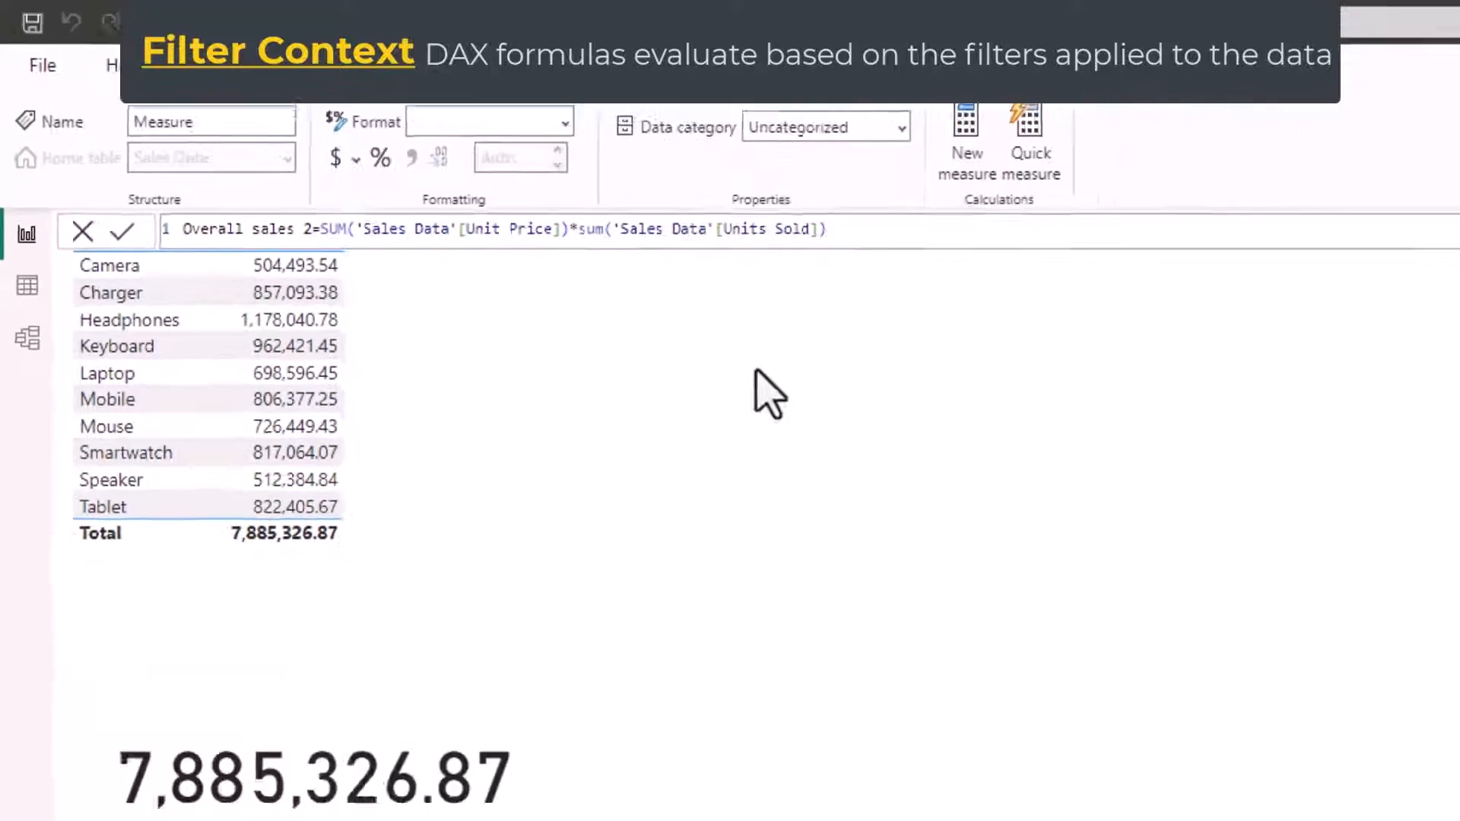
key("Return")
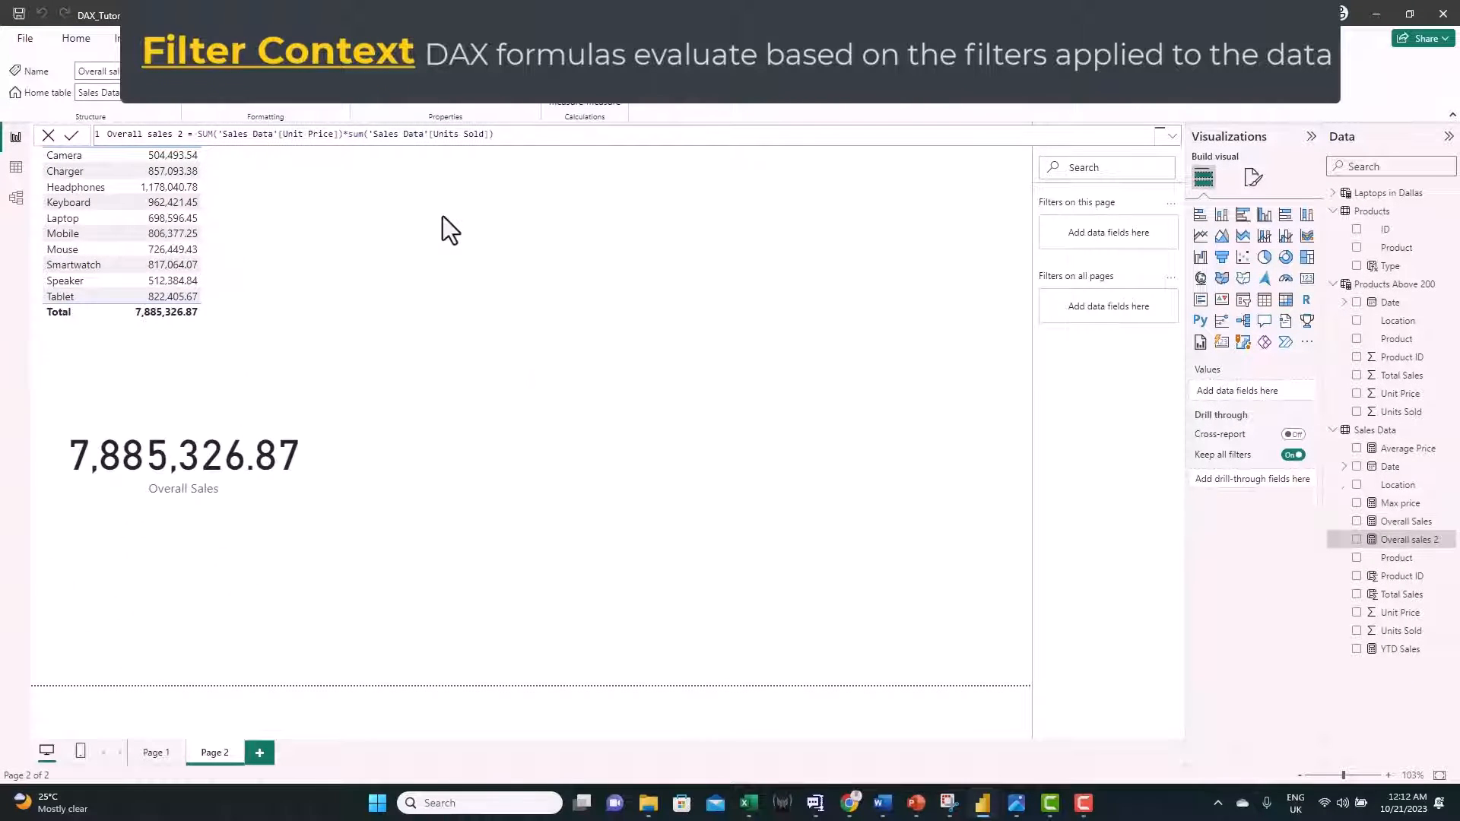
Duplicate the Overall Sales card beside the original and make the copy display Overall sales 2, widened to fit its number
left_click(296, 510)
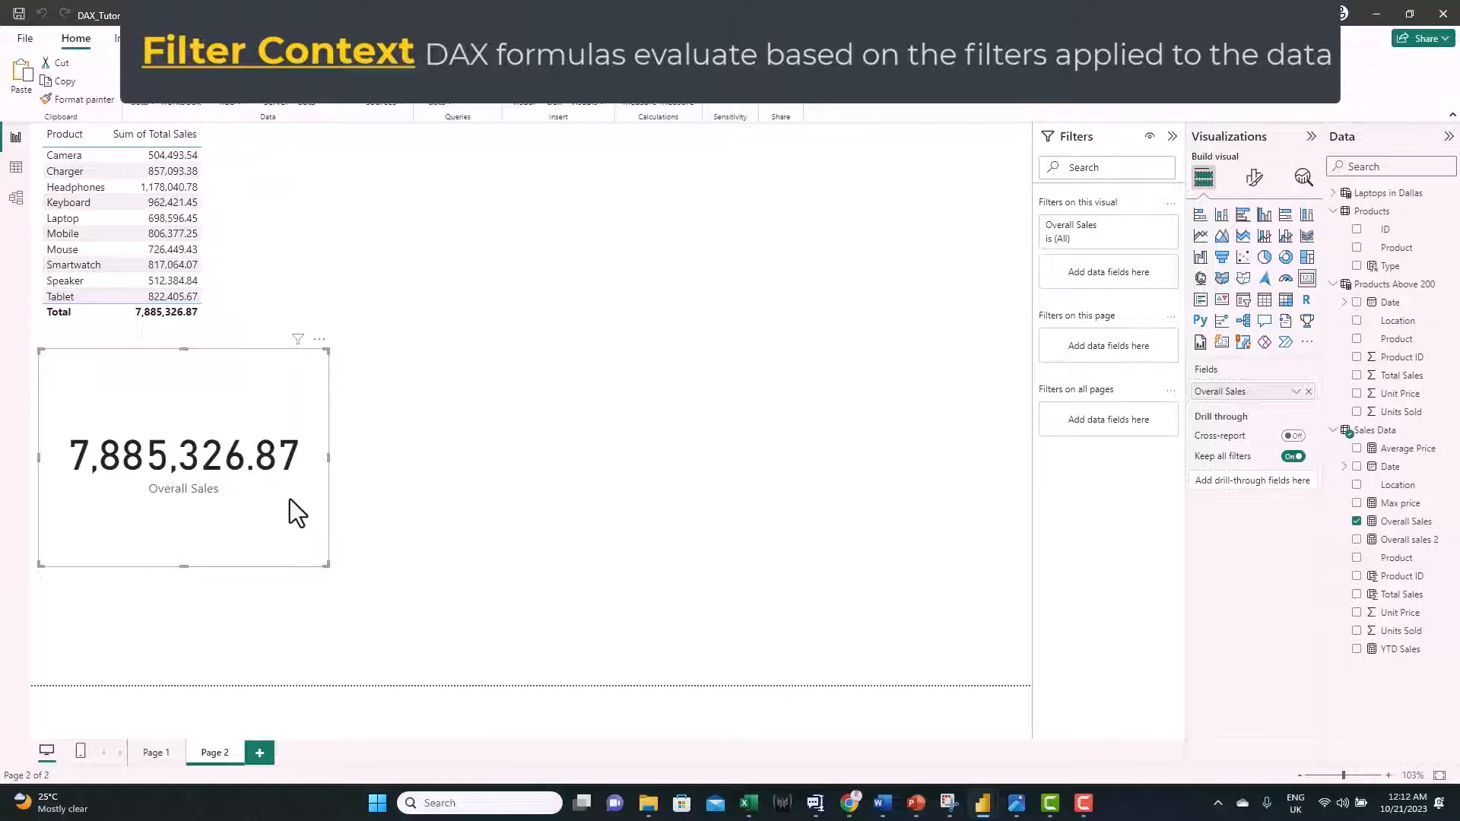
key("ctrl+v")
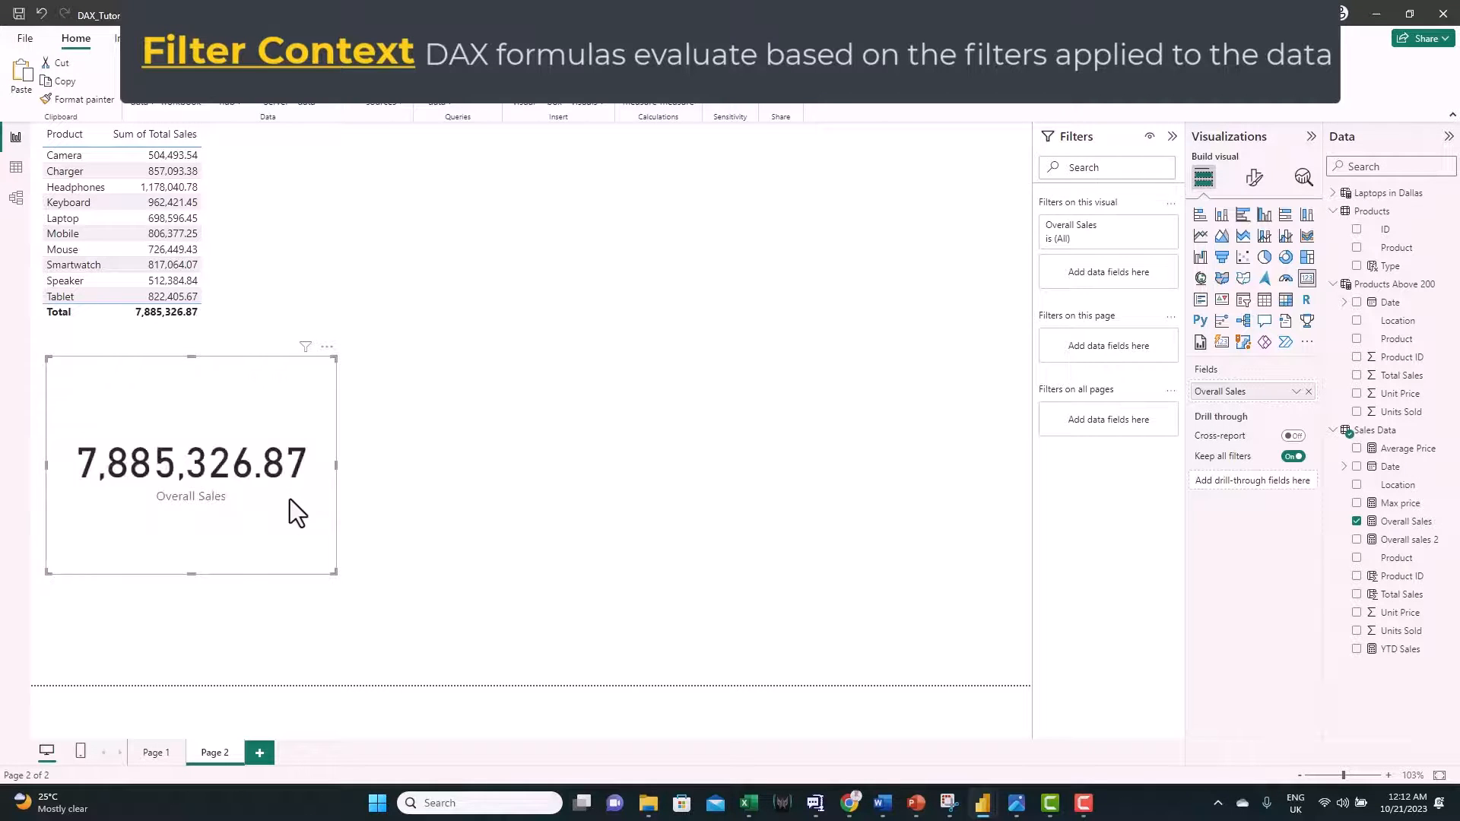
left_click_drag(290, 499, 614, 492)
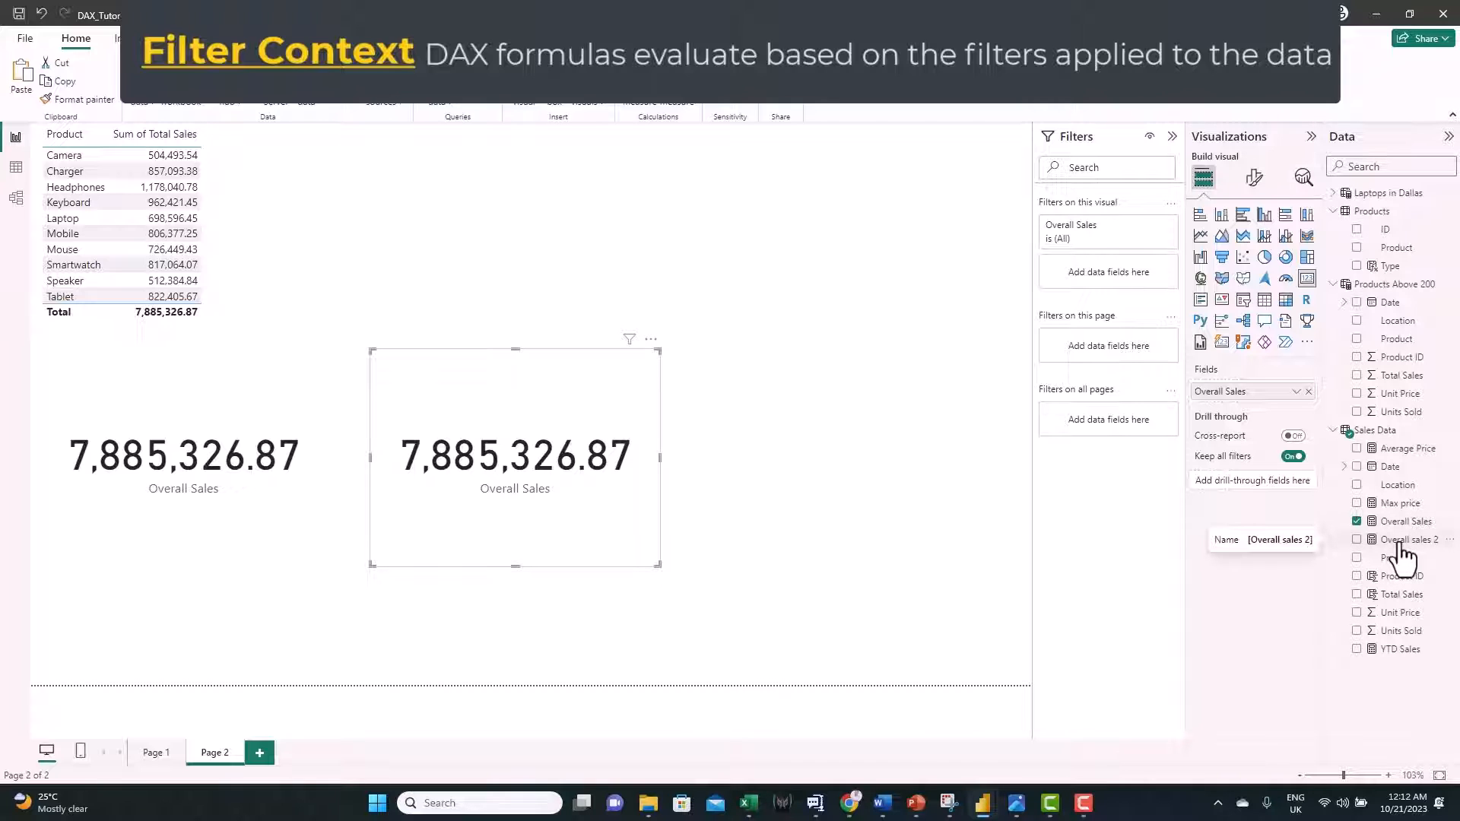
left_click_drag(1402, 542, 1266, 397)
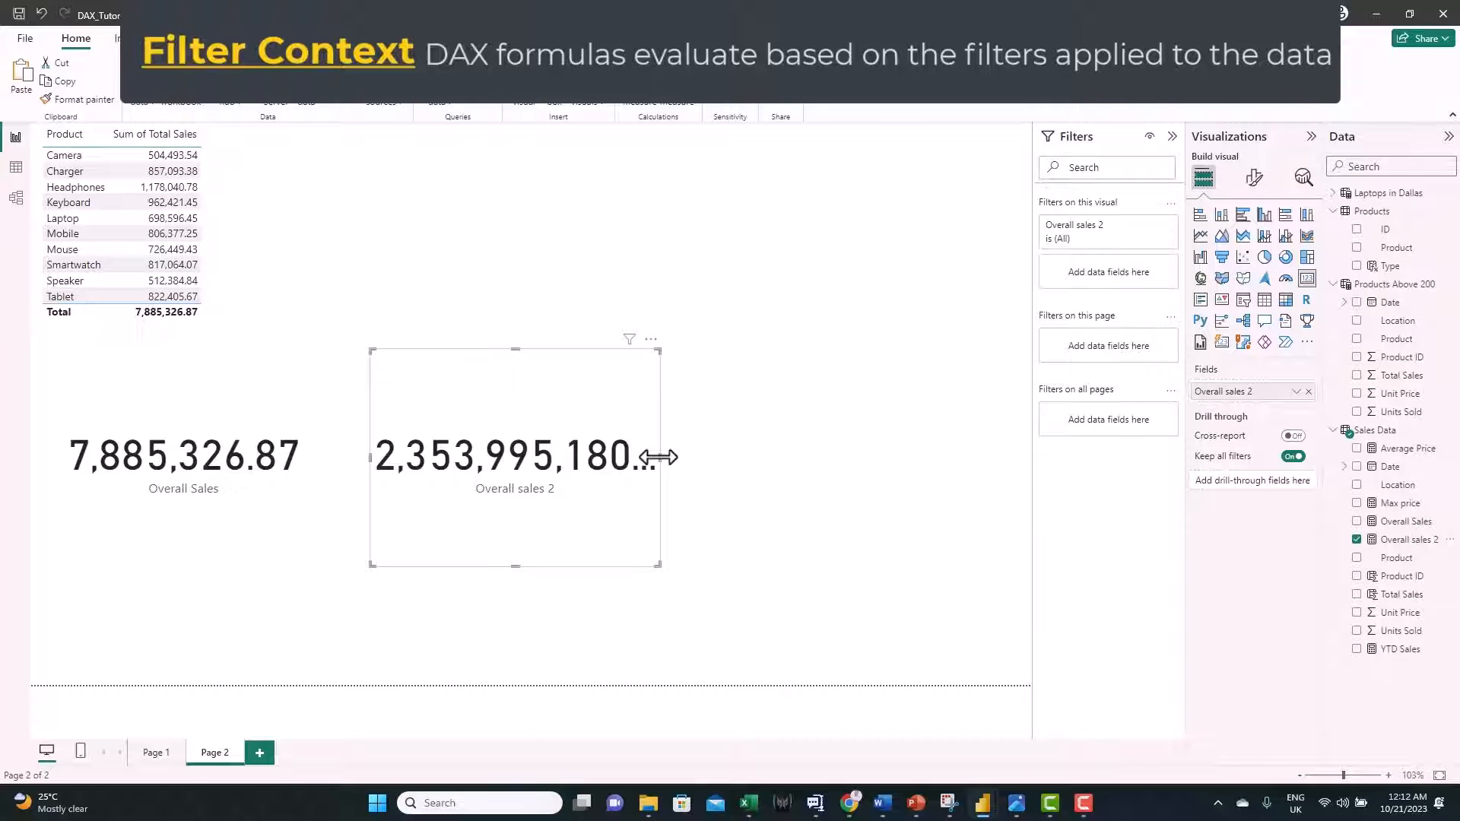
left_click_drag(659, 457, 727, 461)
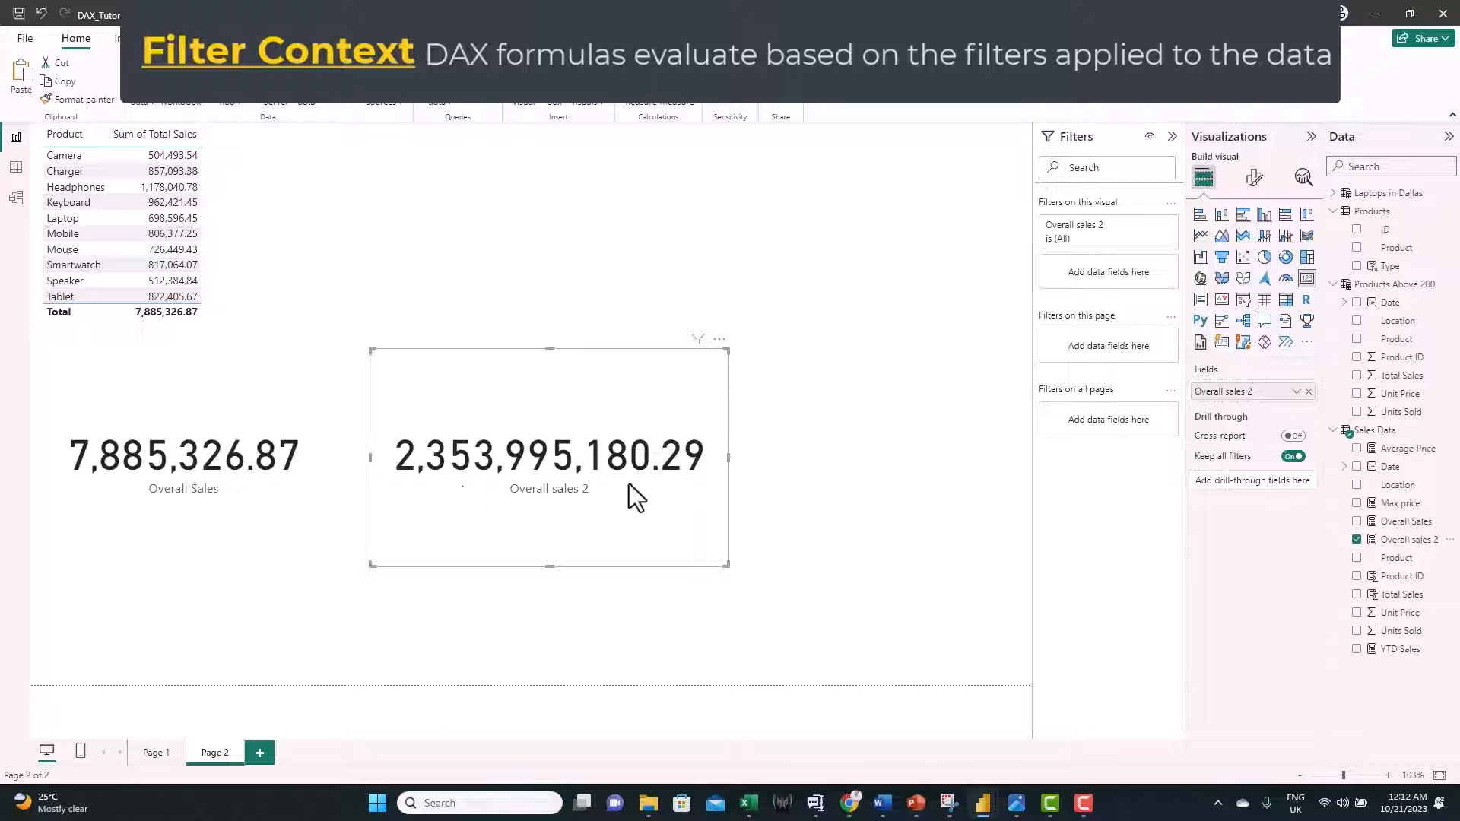
left_click(15, 173)
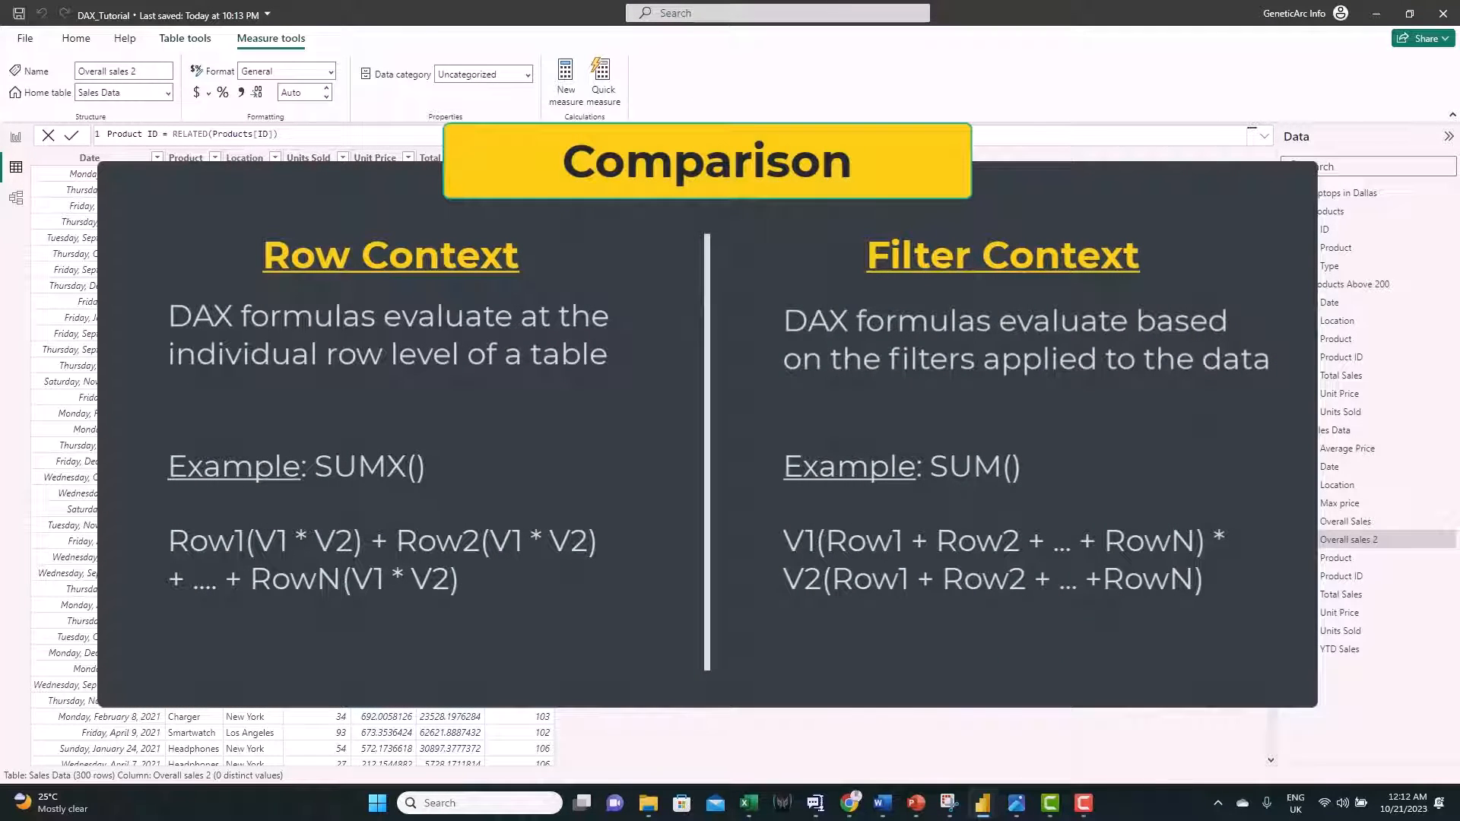
left_click(15, 137)
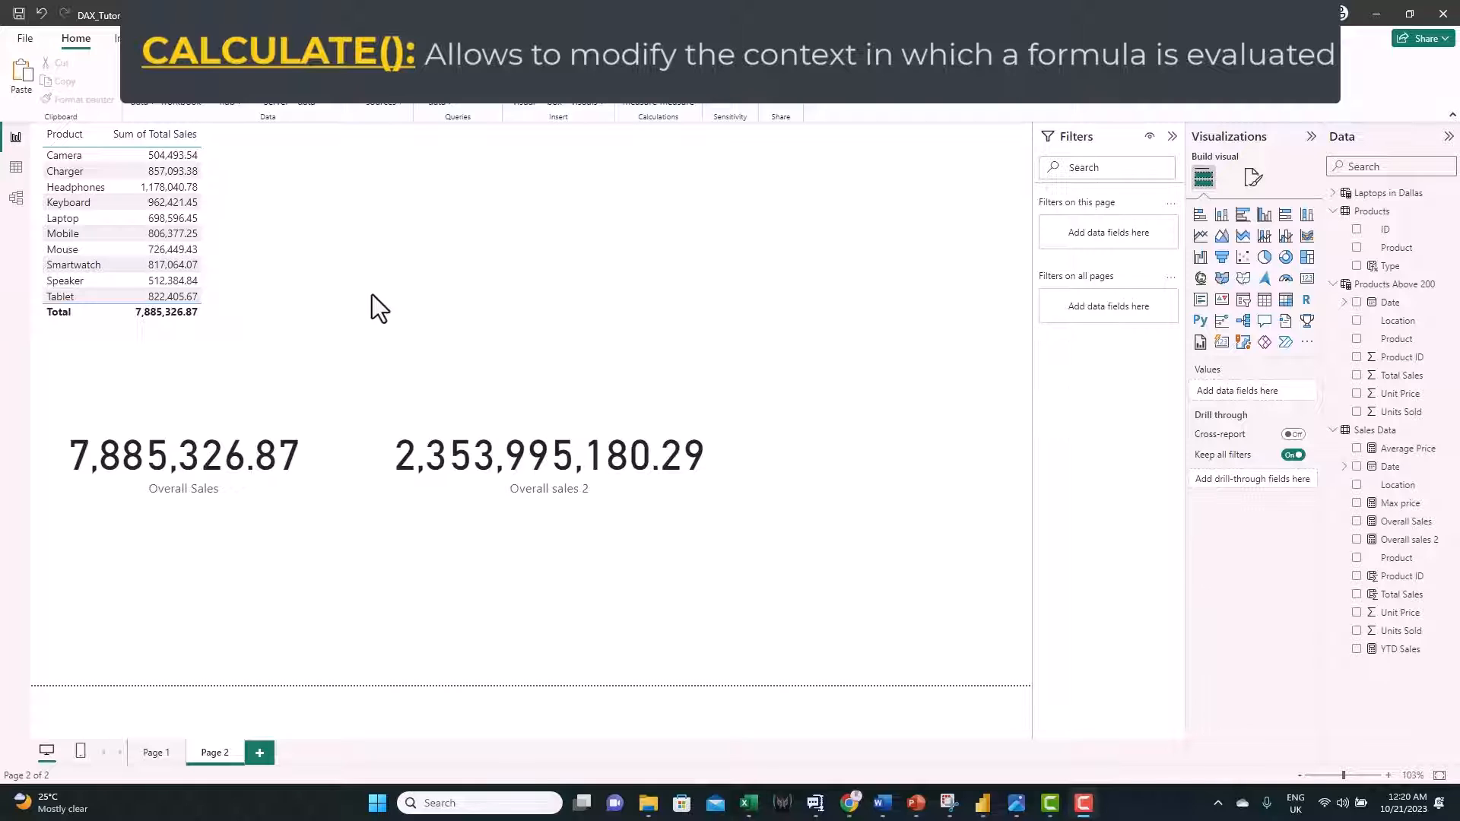
Add a new report page with a table visual showing only the Month level of the Sales Data Date field
left_click(261, 755)
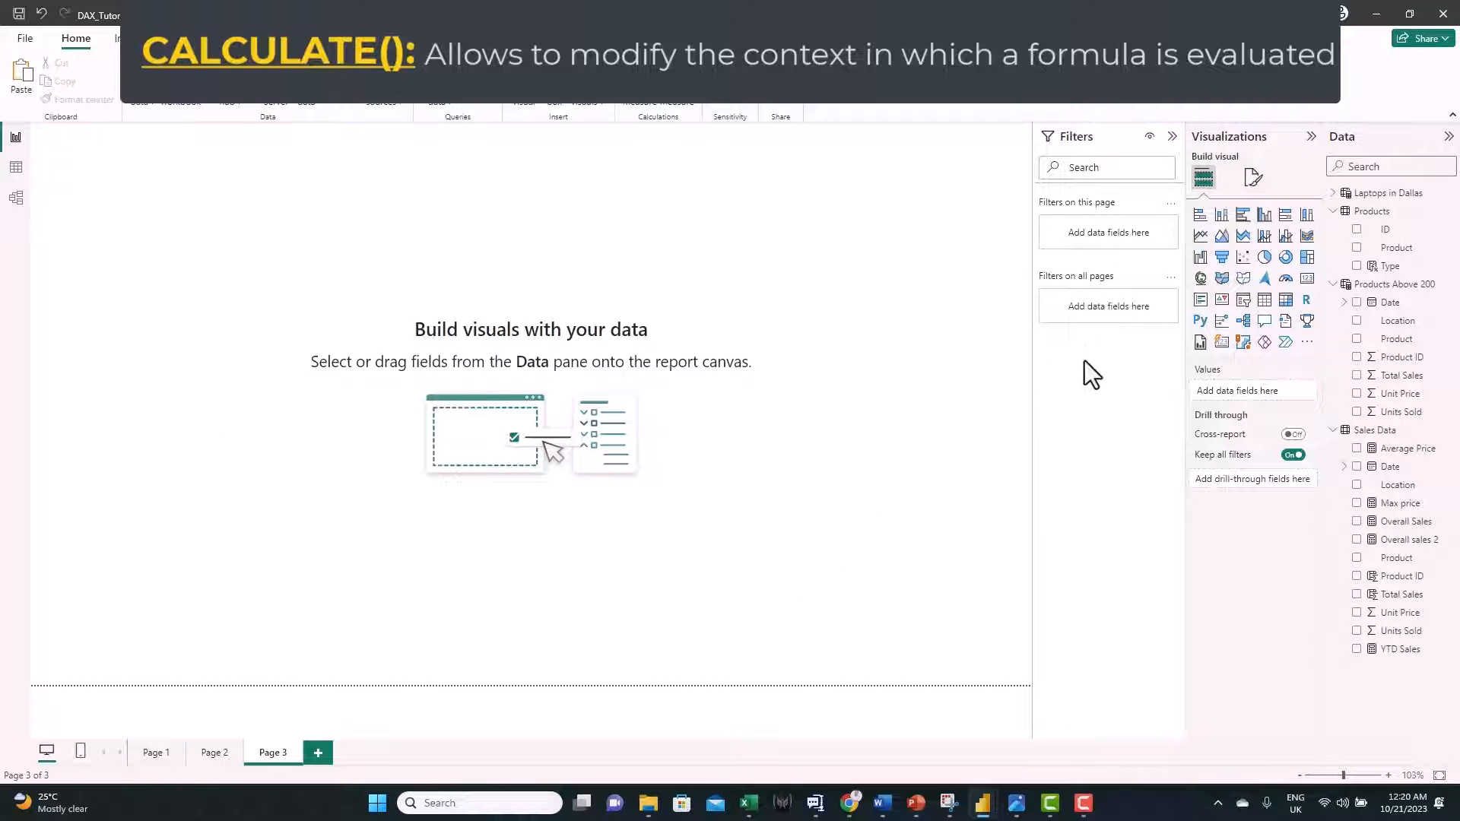
left_click(1263, 313)
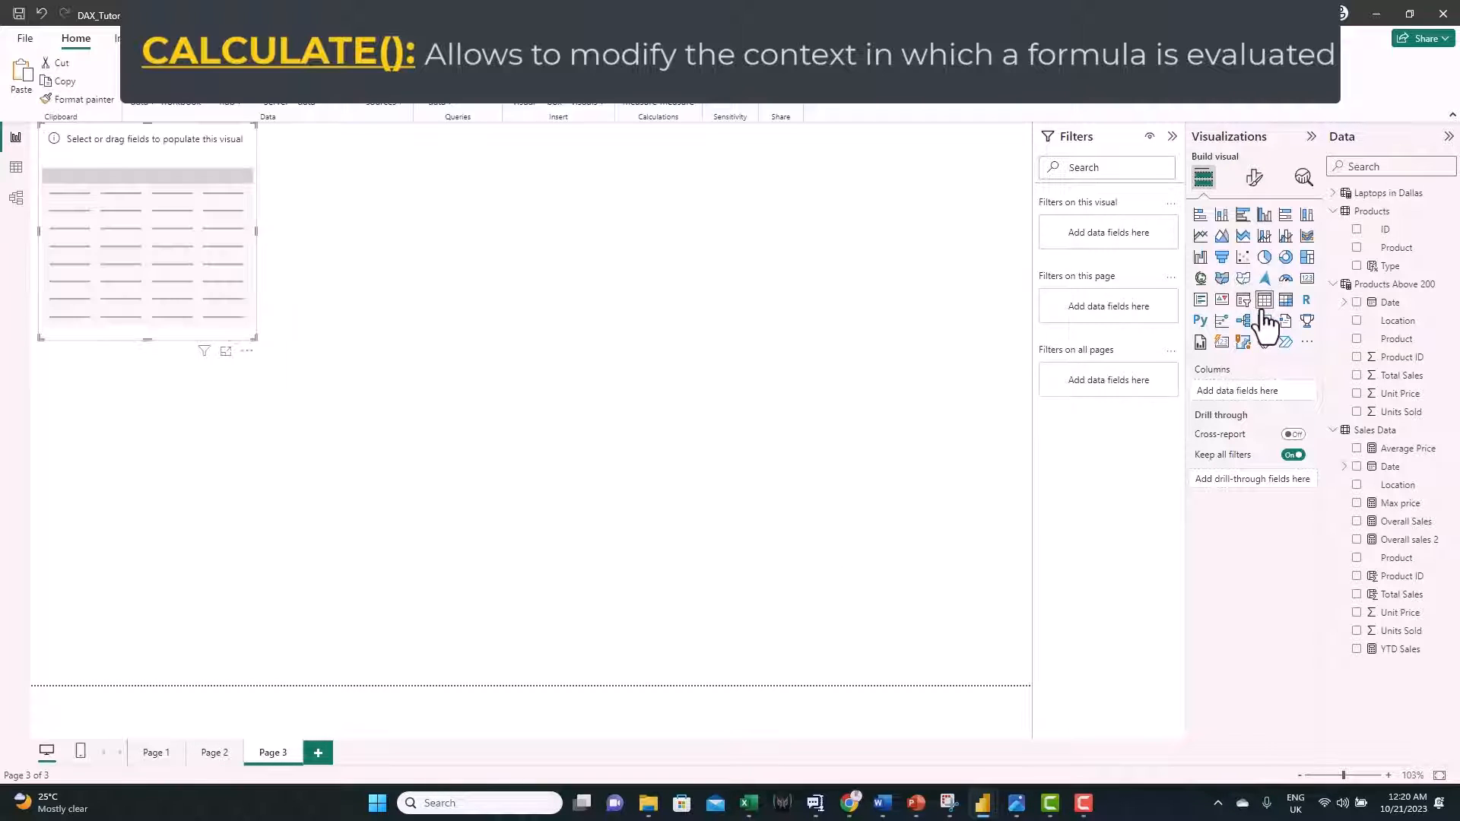
left_click_drag(172, 184, 299, 257)
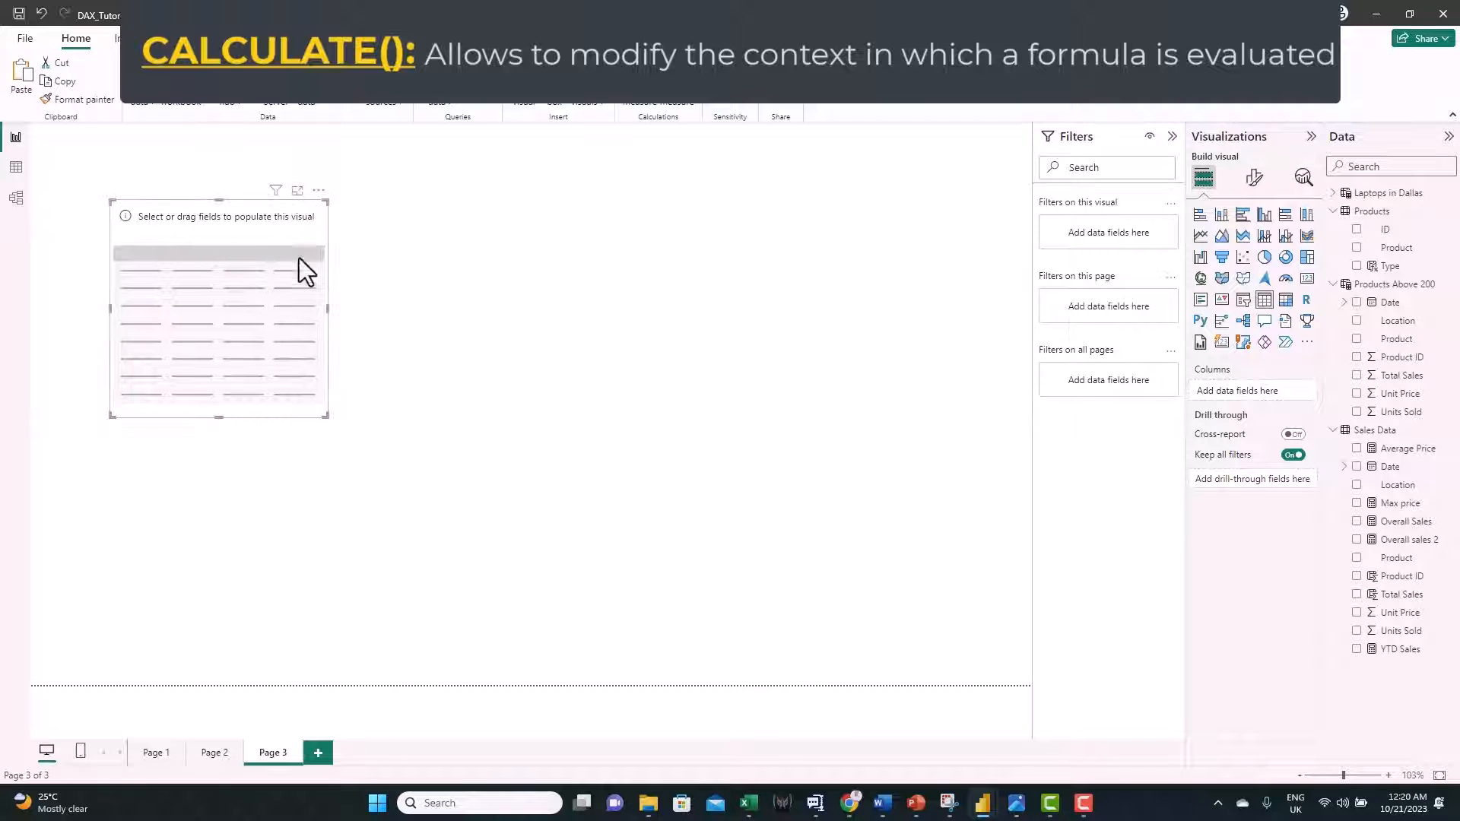
left_click(1356, 466)
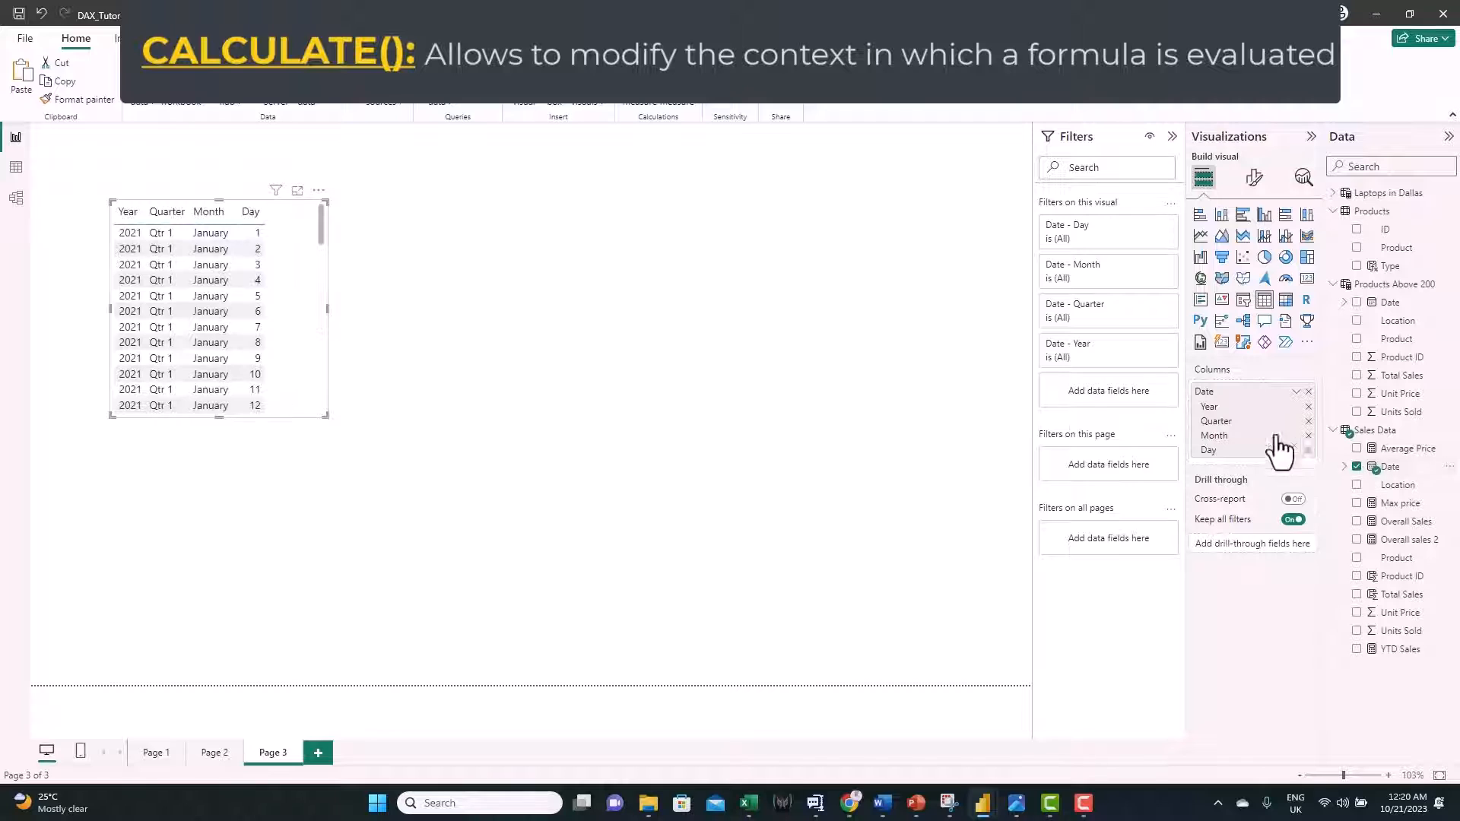
left_click(1308, 408)
left_click(1308, 408)
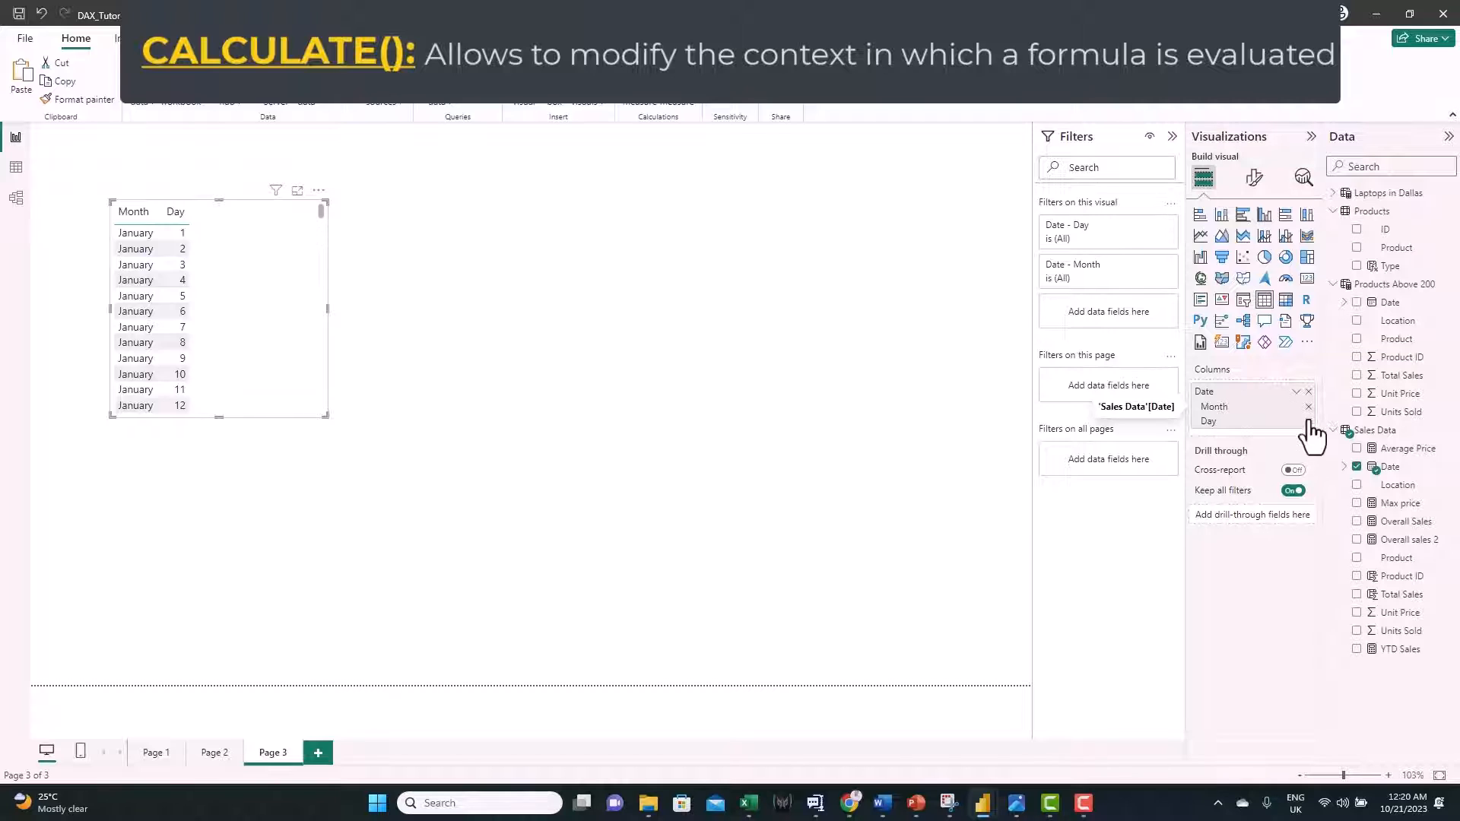
left_click(1309, 421)
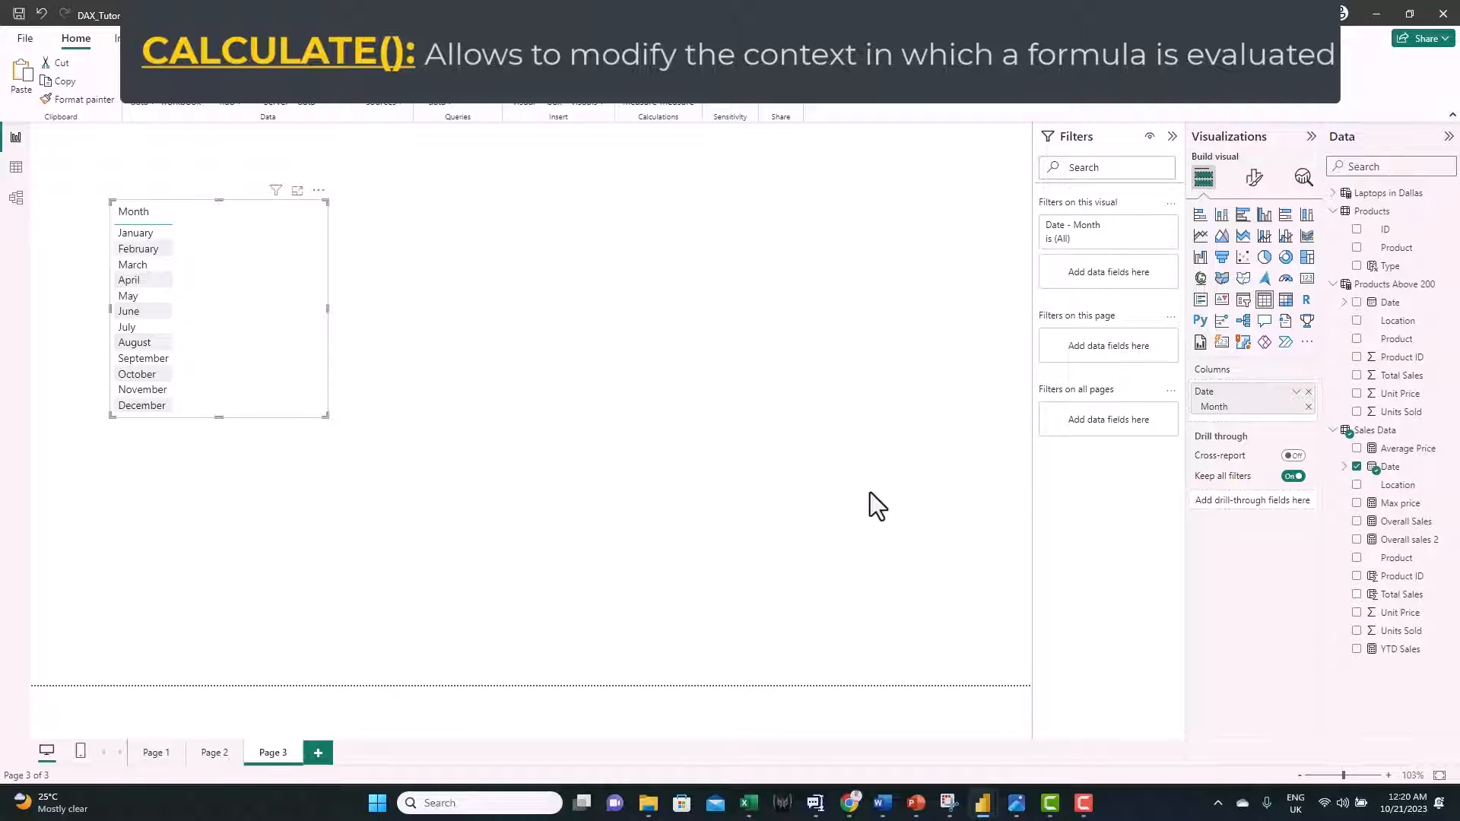
Add Total Sales from Sales Data to the month table and enlarge the table to fit all twelve months
left_click(1357, 595)
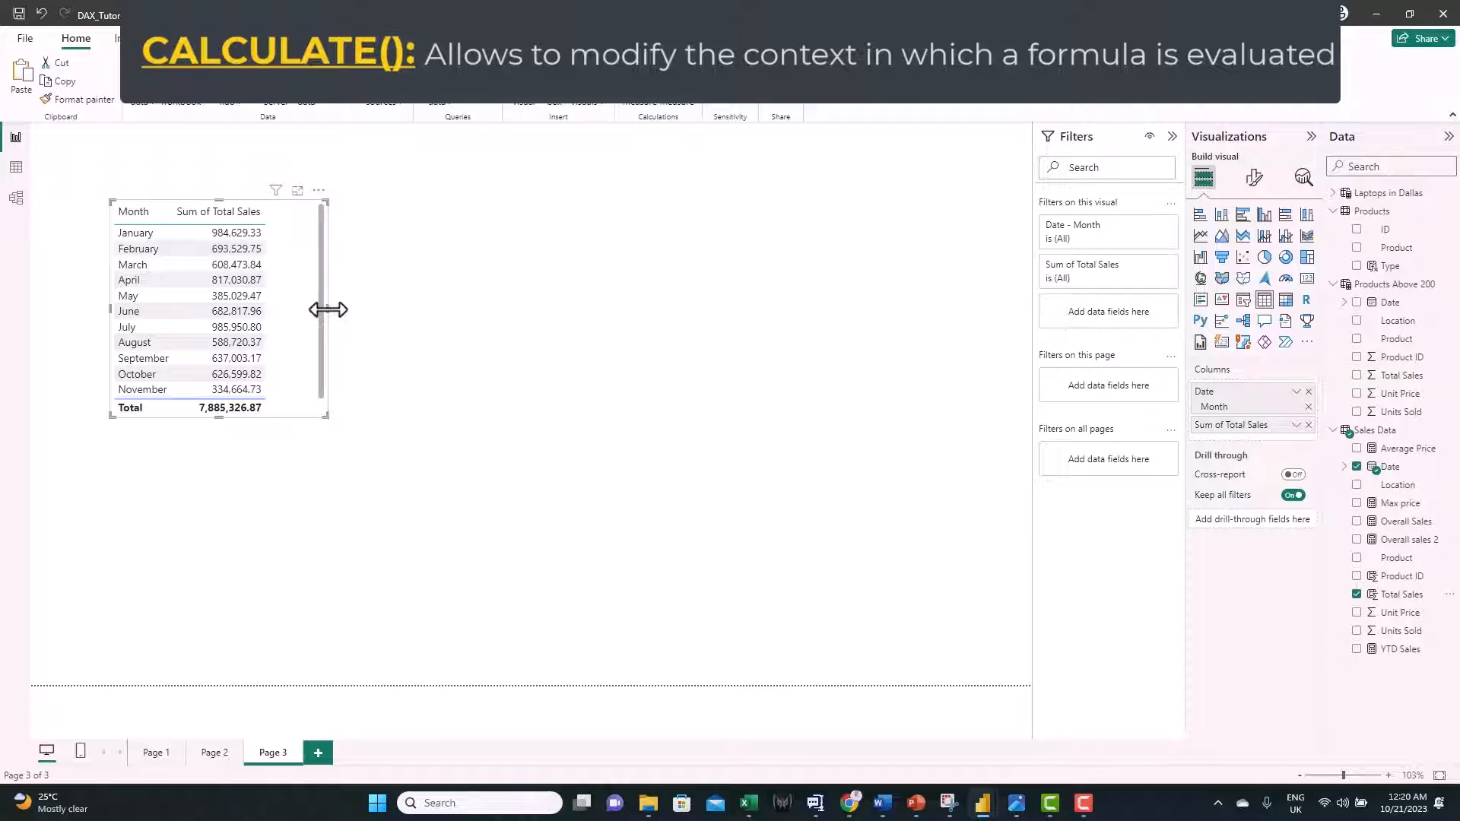
left_click_drag(328, 310, 449, 318)
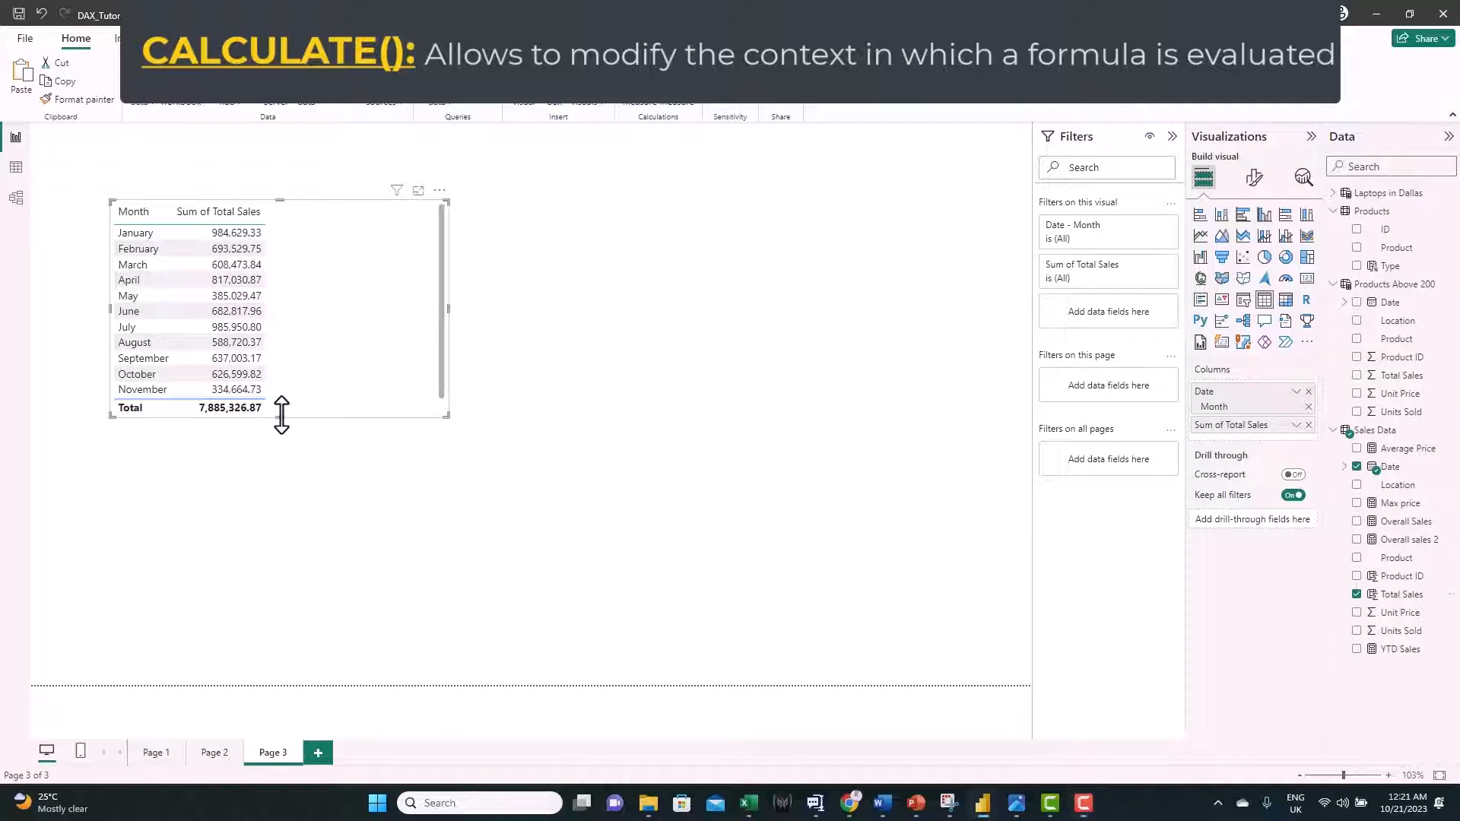
left_click_drag(282, 415, 281, 437)
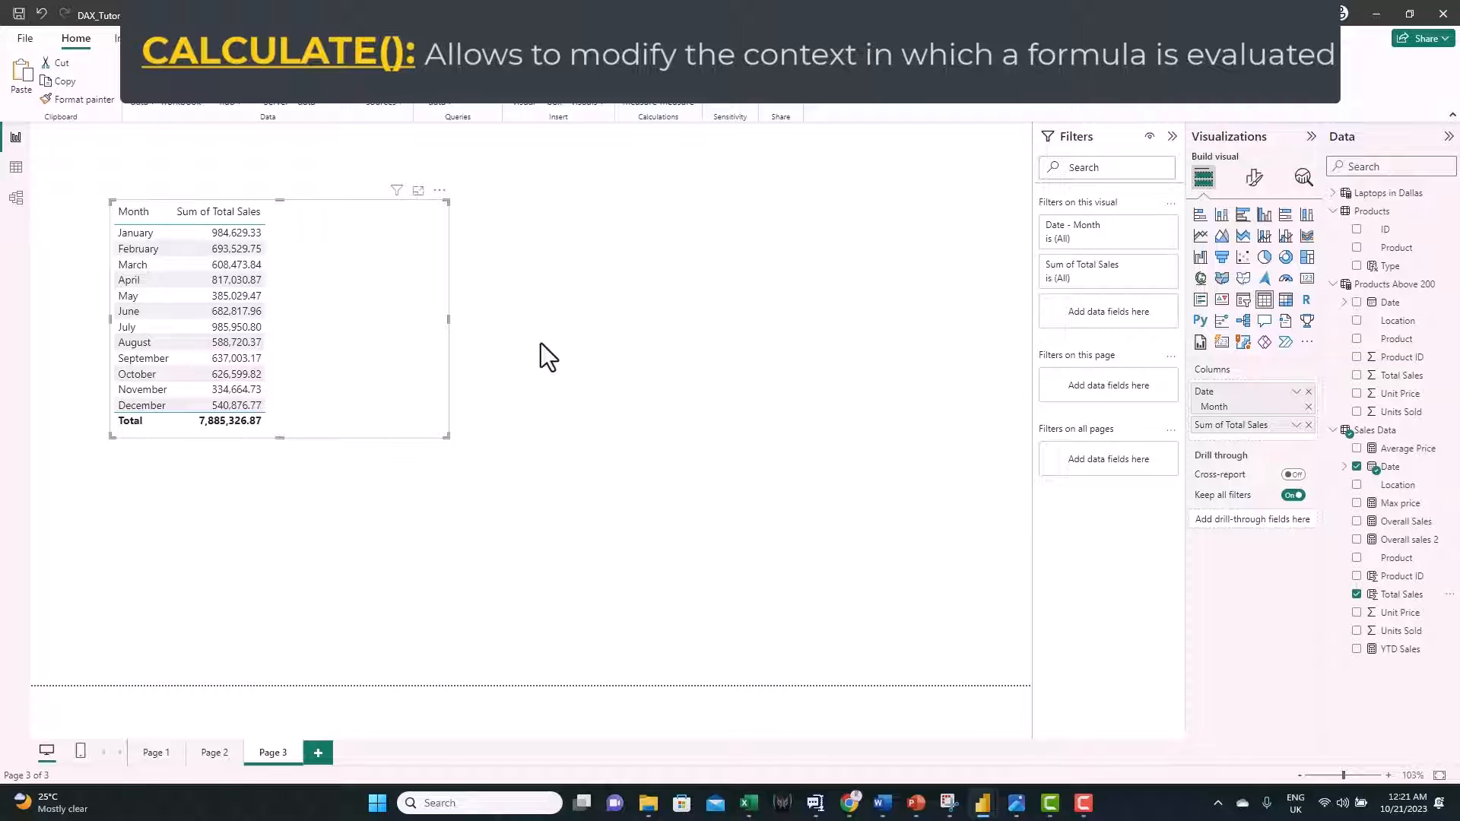
Create a Sales Data measure named Sales PM that starts with CALCULATE over SUM of 'Sales Data'[Total Sales]
right_click(1380, 438)
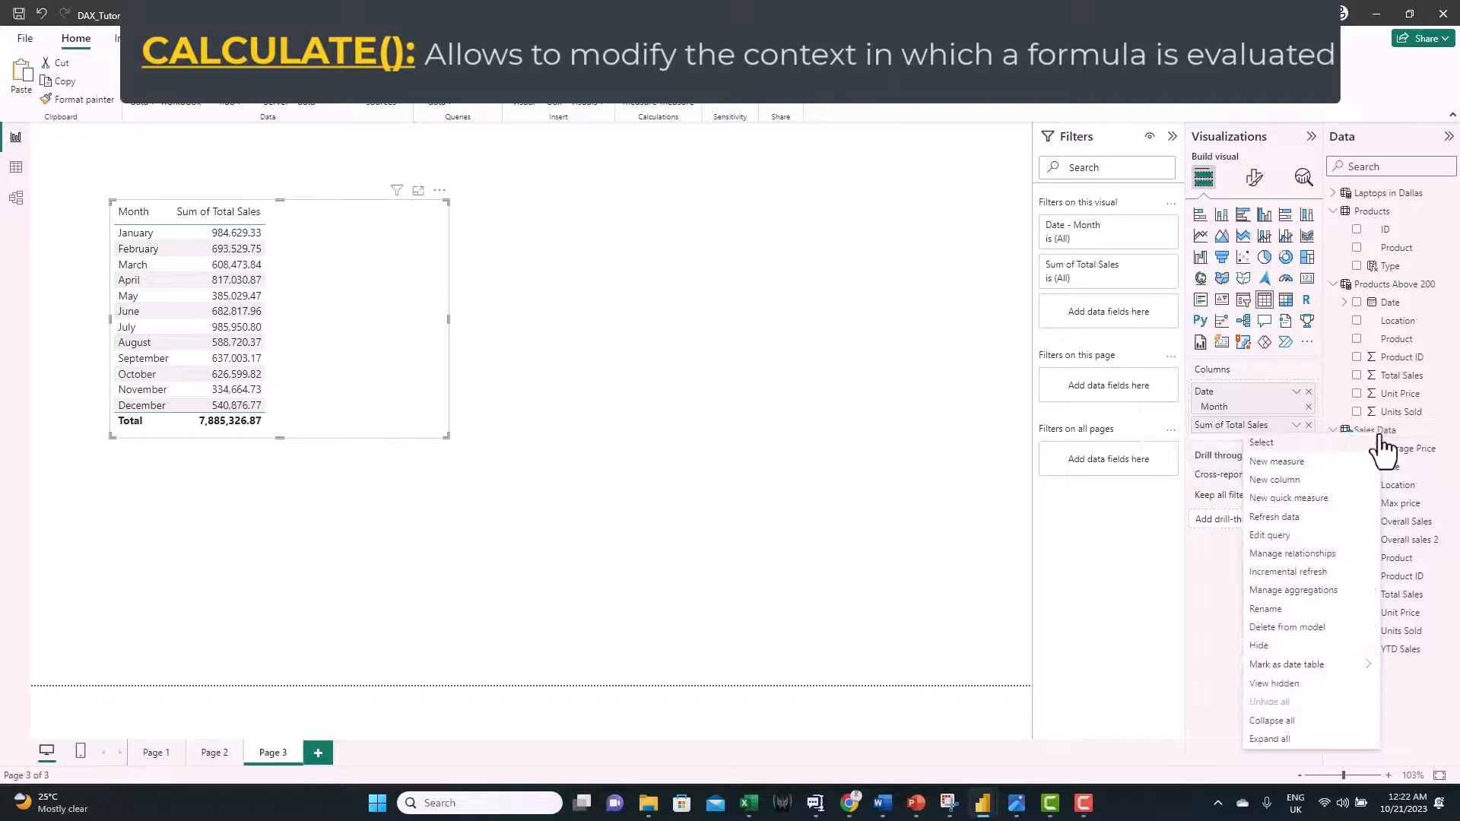
left_click(1301, 462)
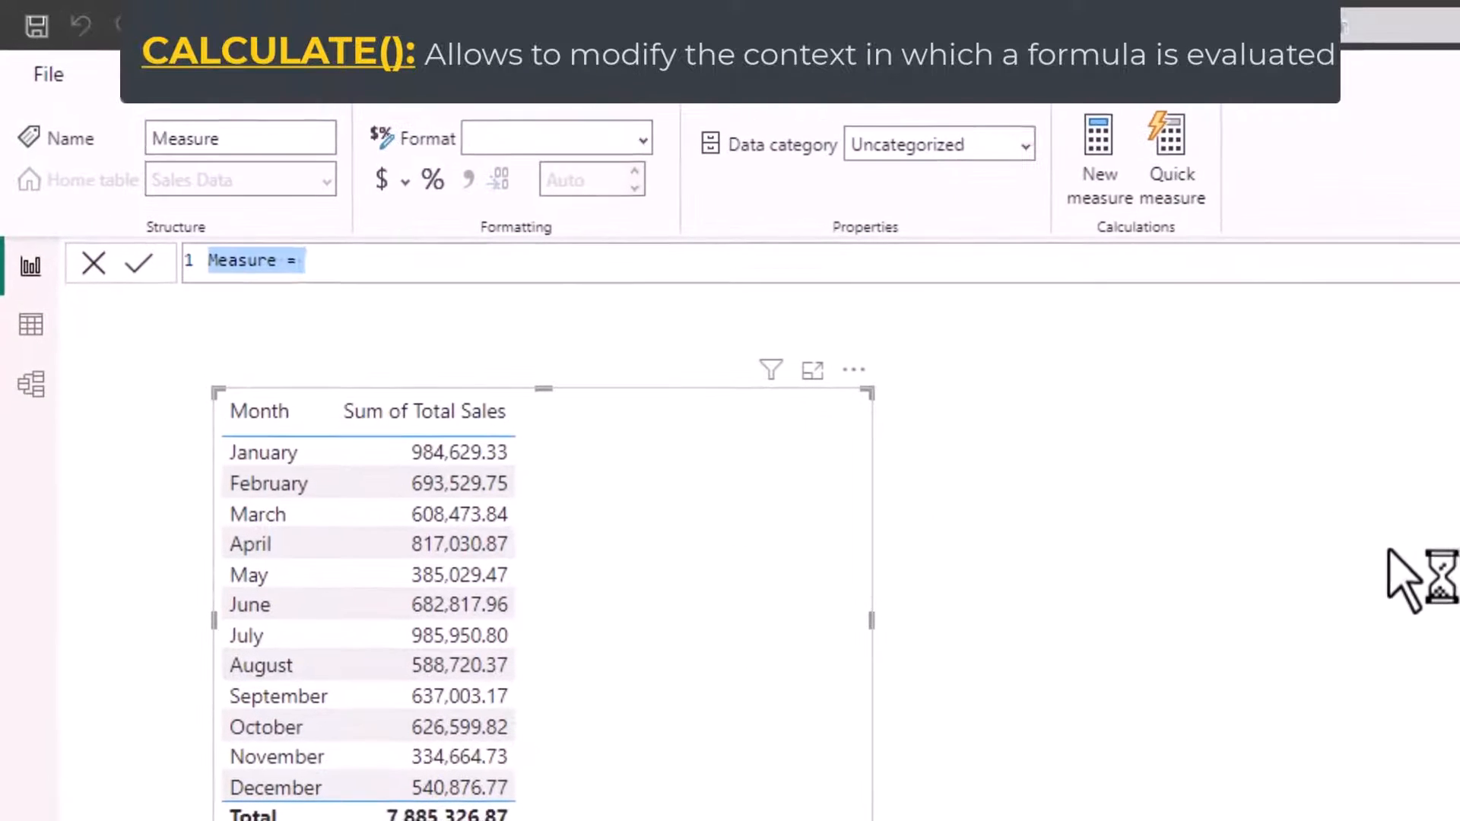
type("Sales P")
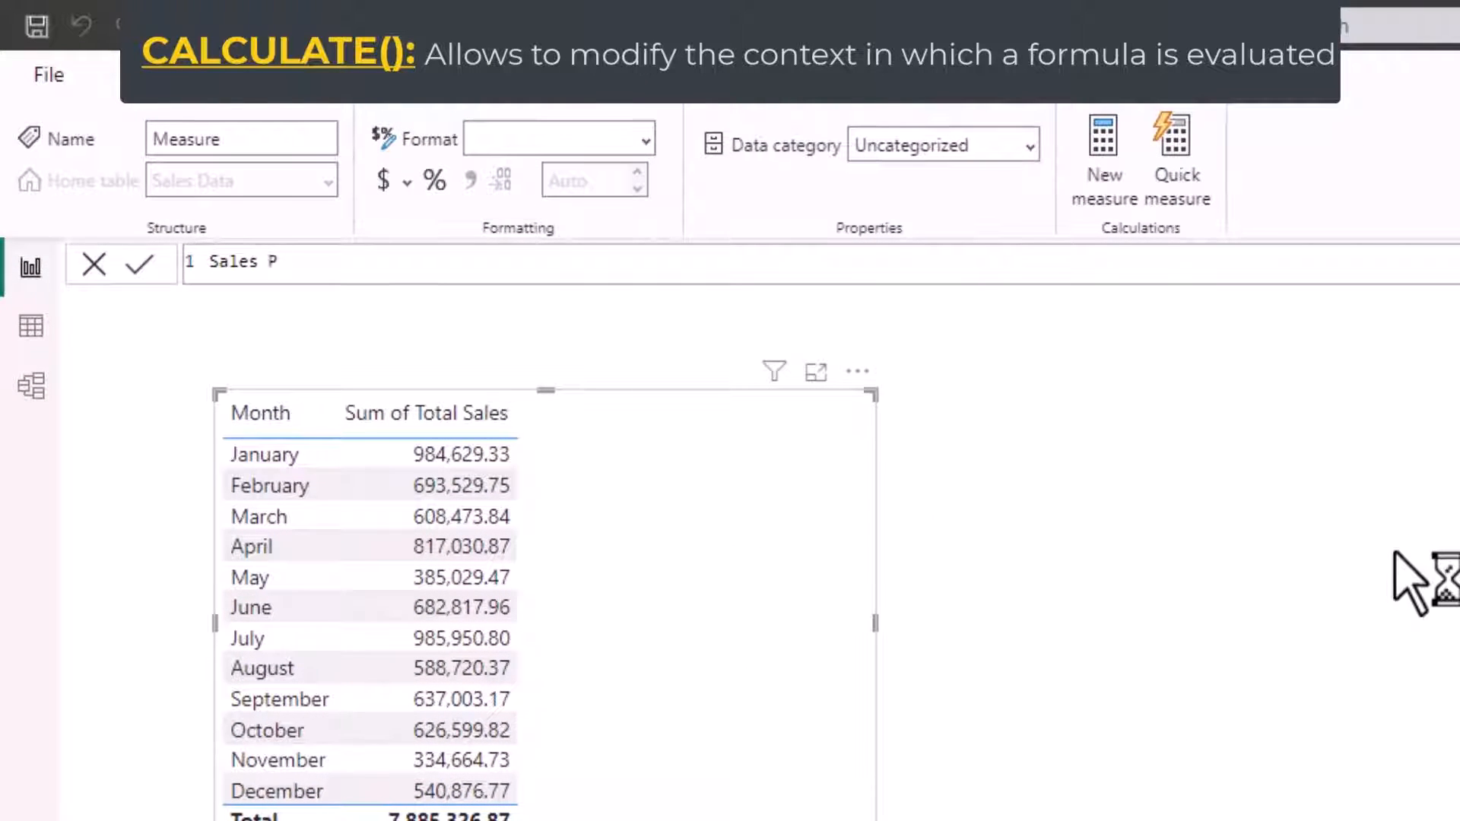
type("M=cal")
key("Tab")
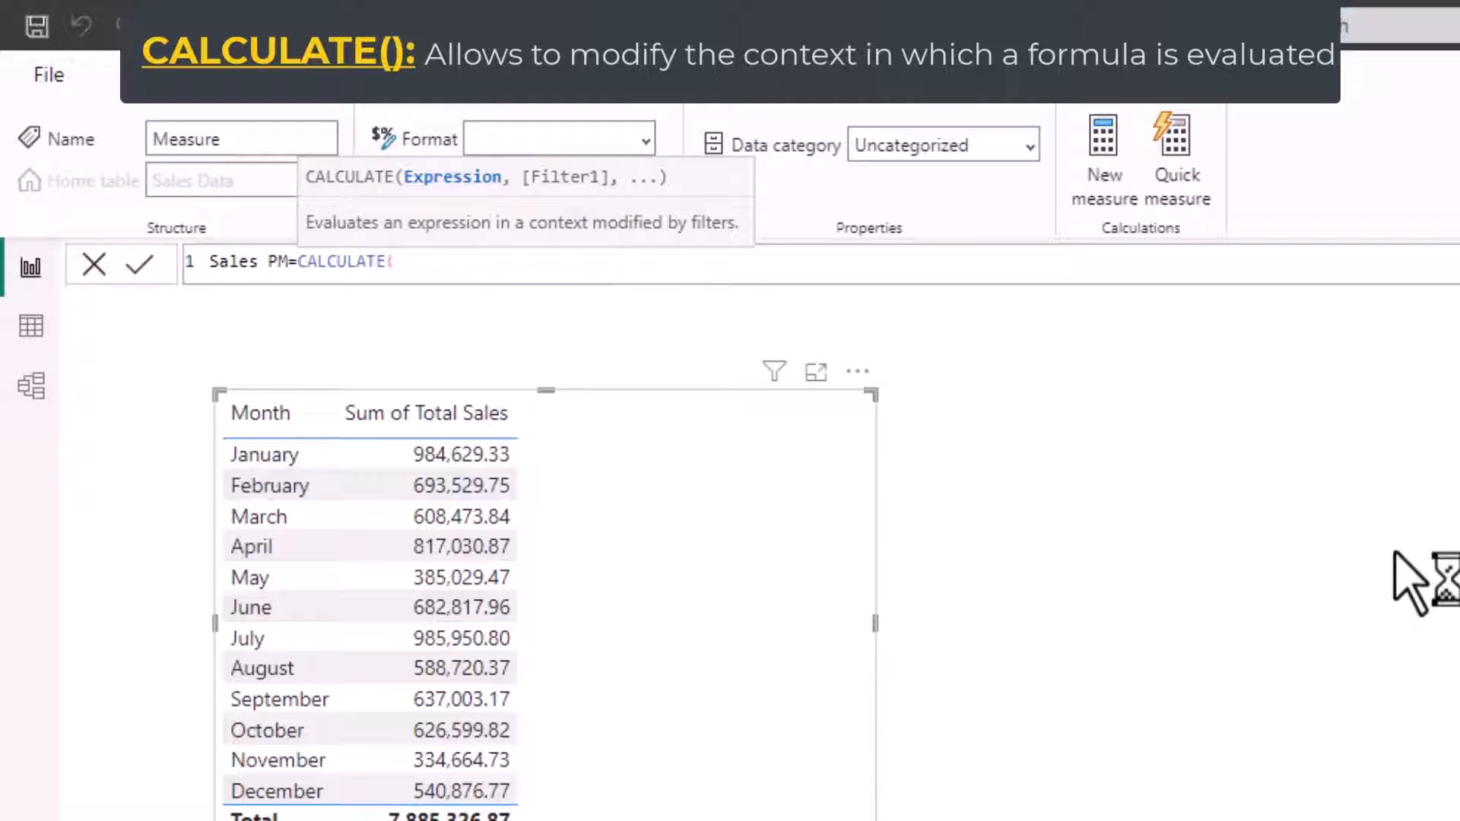
type("s")
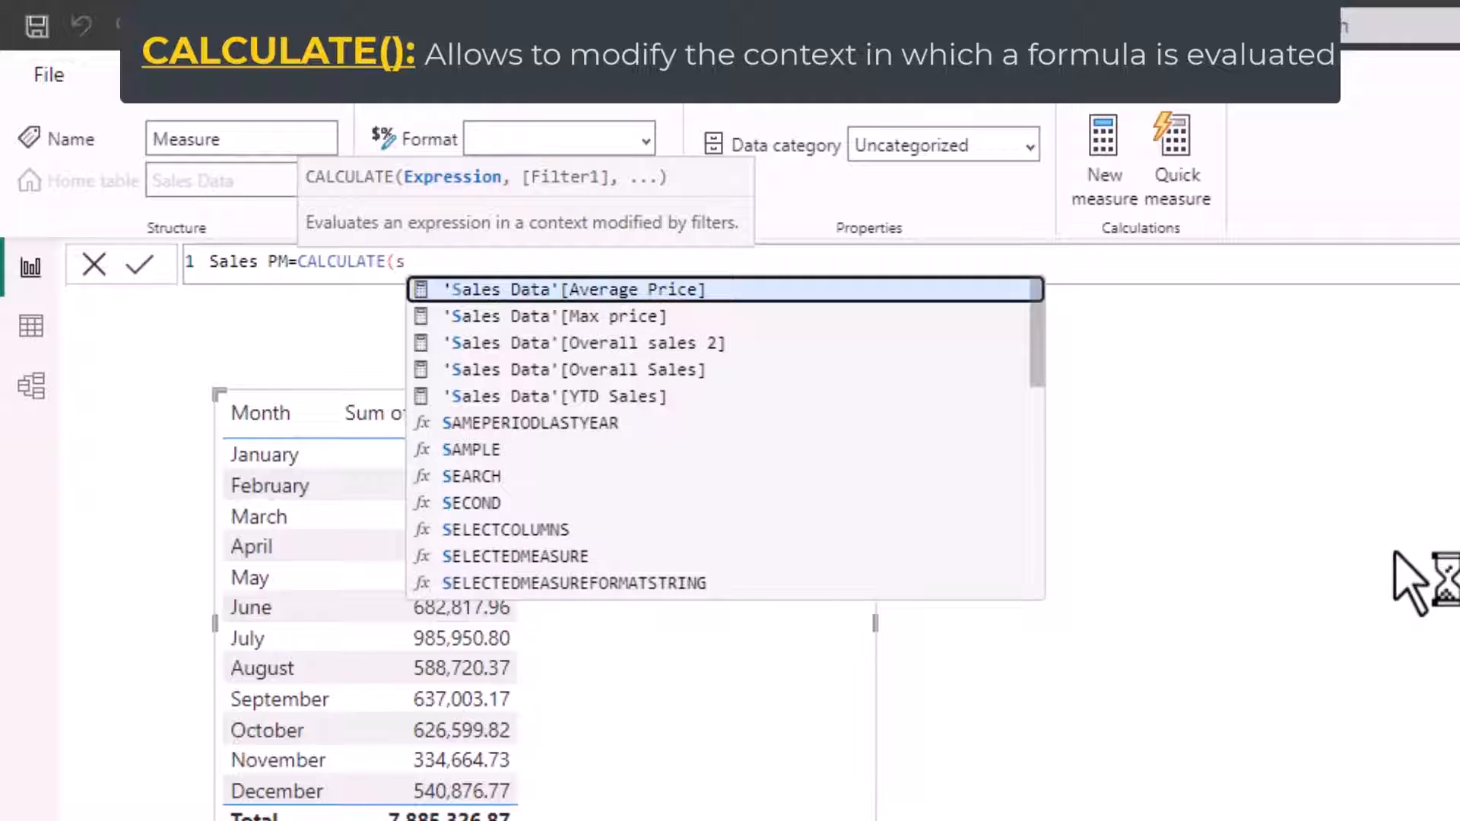
type("um(")
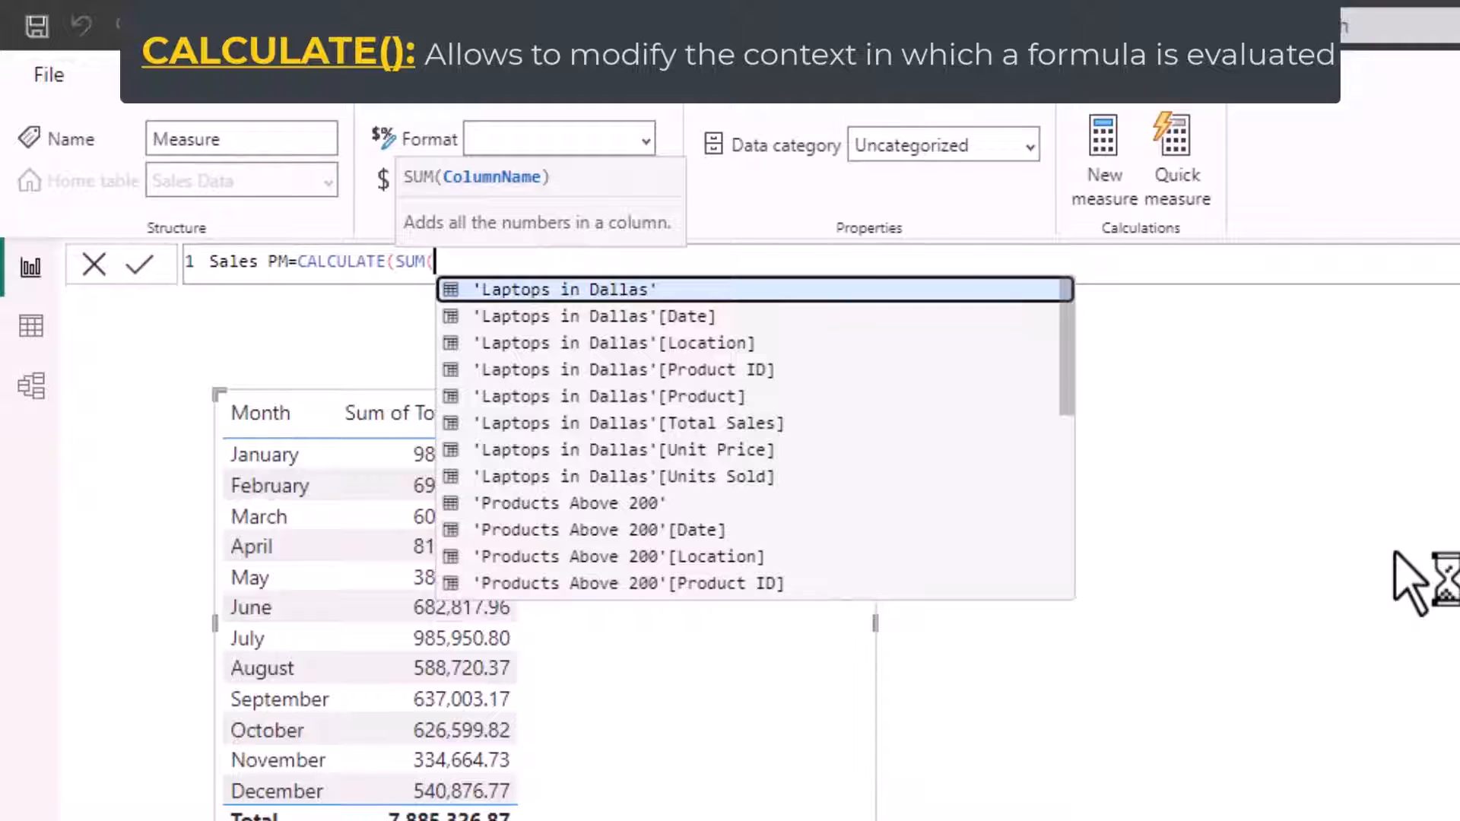
type("tot")
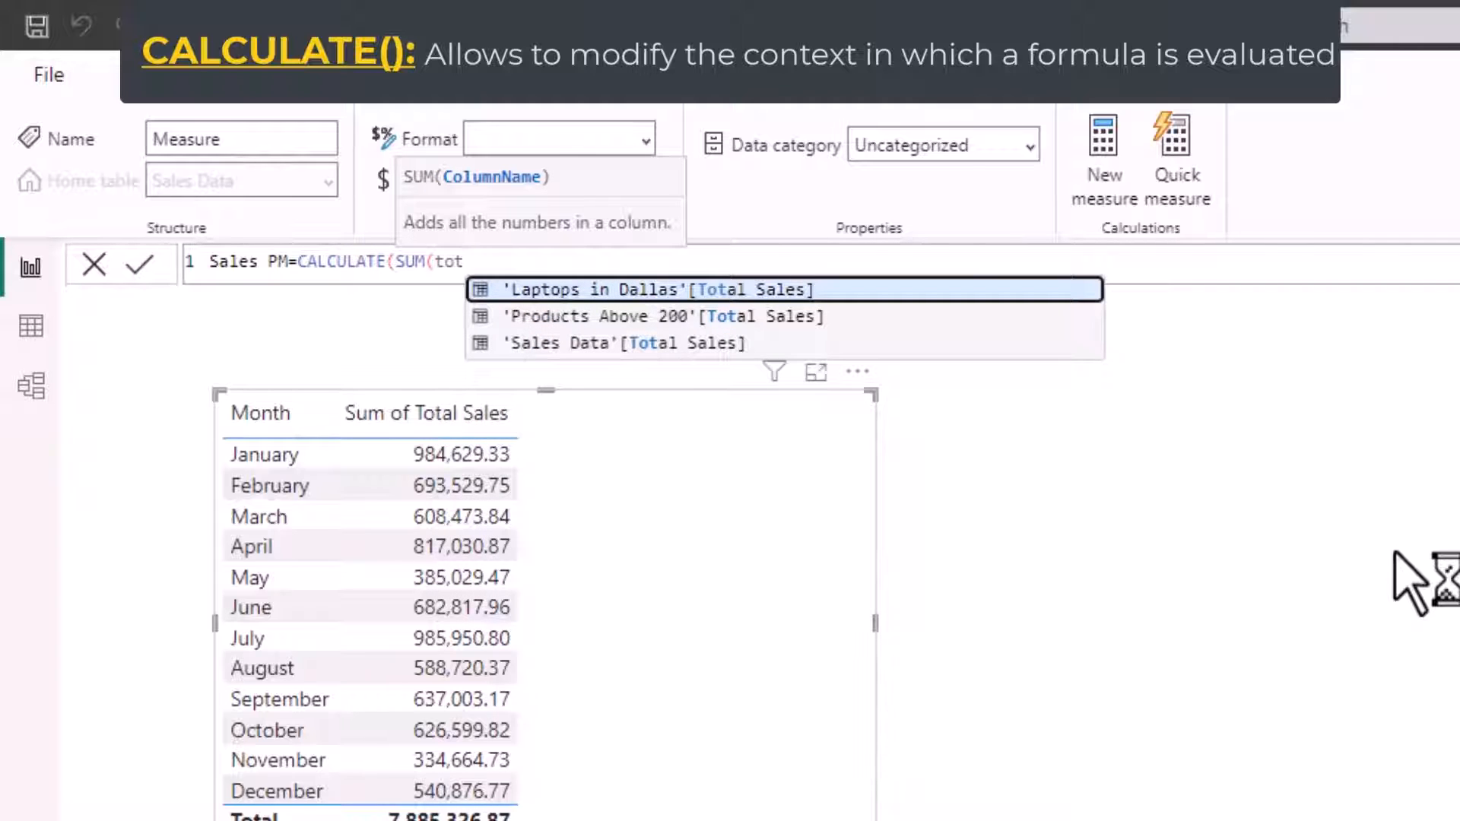
left_click(732, 344)
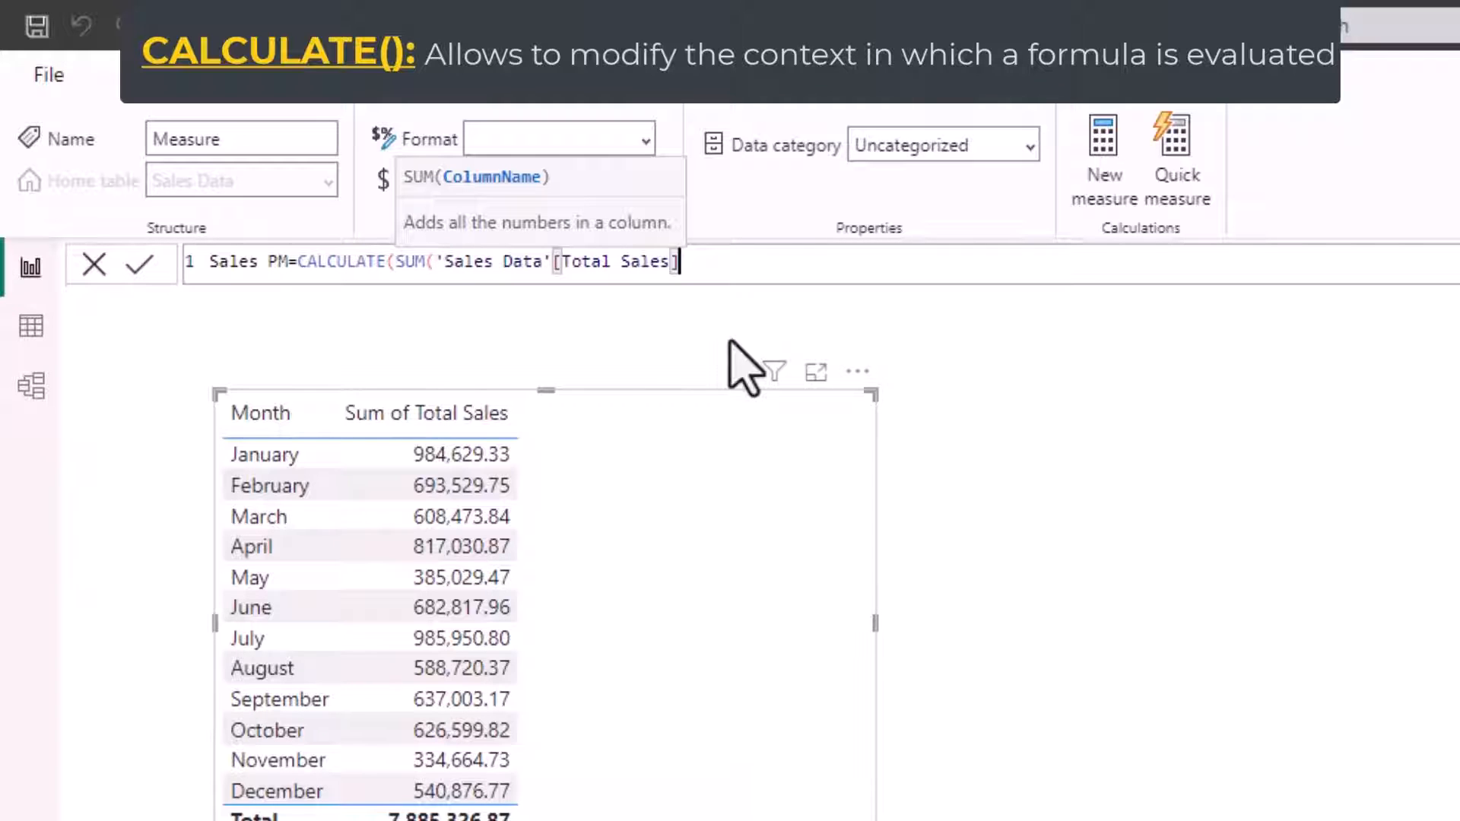
type(")")
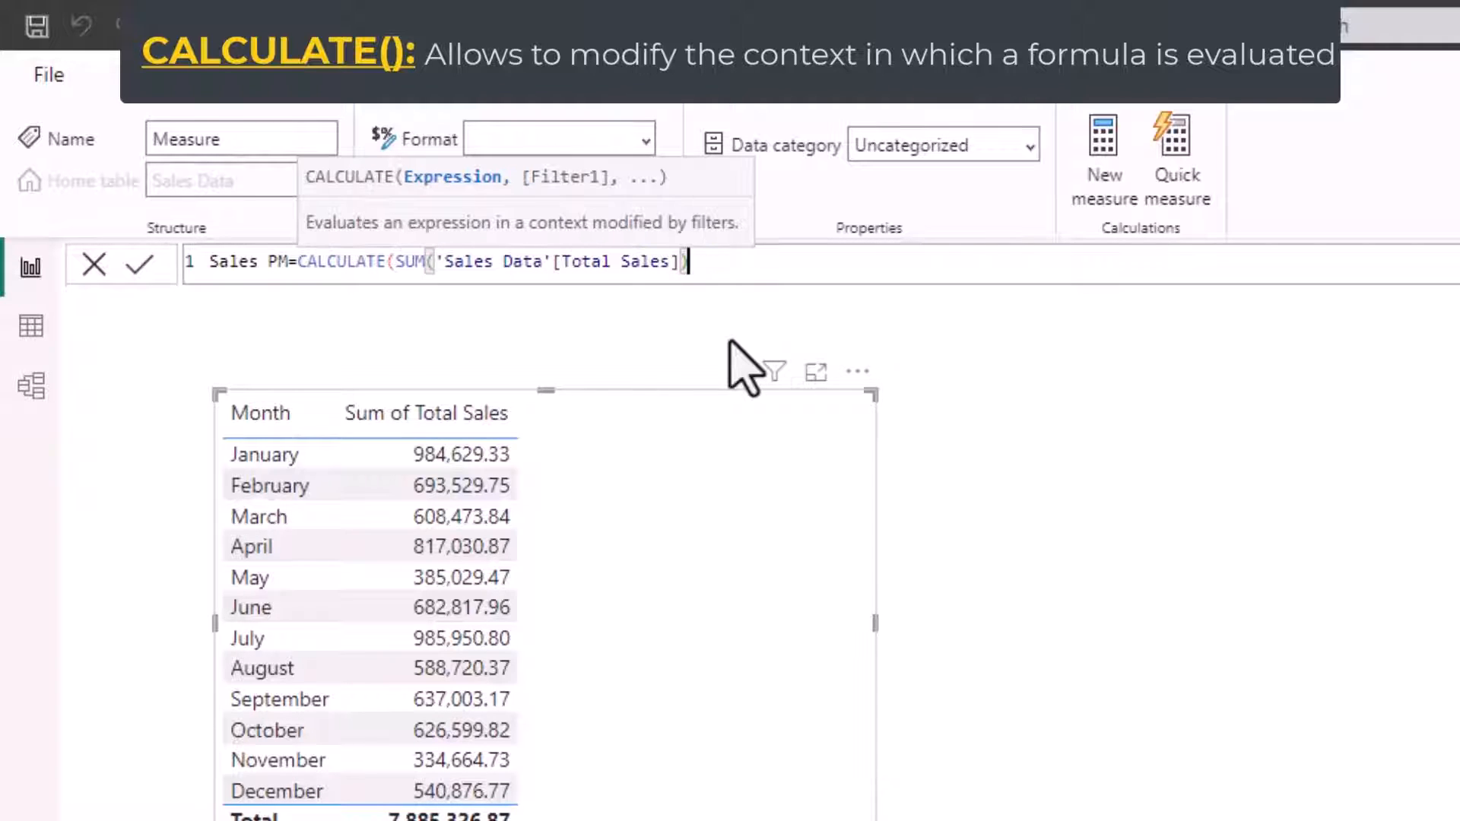
Add the filter DATEADD('Sales Data'[Date],-1,MONTH) to the Sales PM formula, close it and commit the measure
type(",")
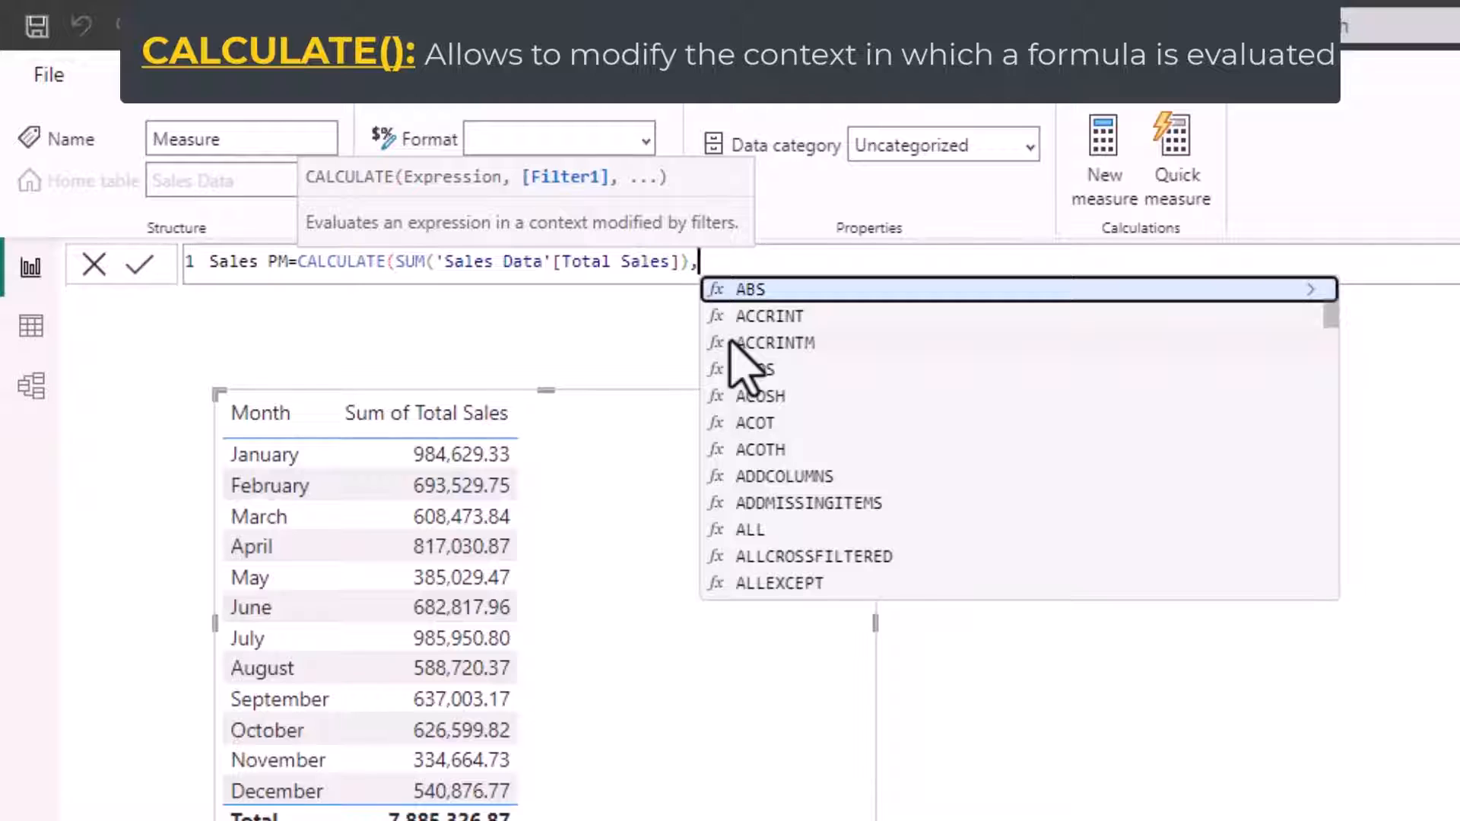
type("date")
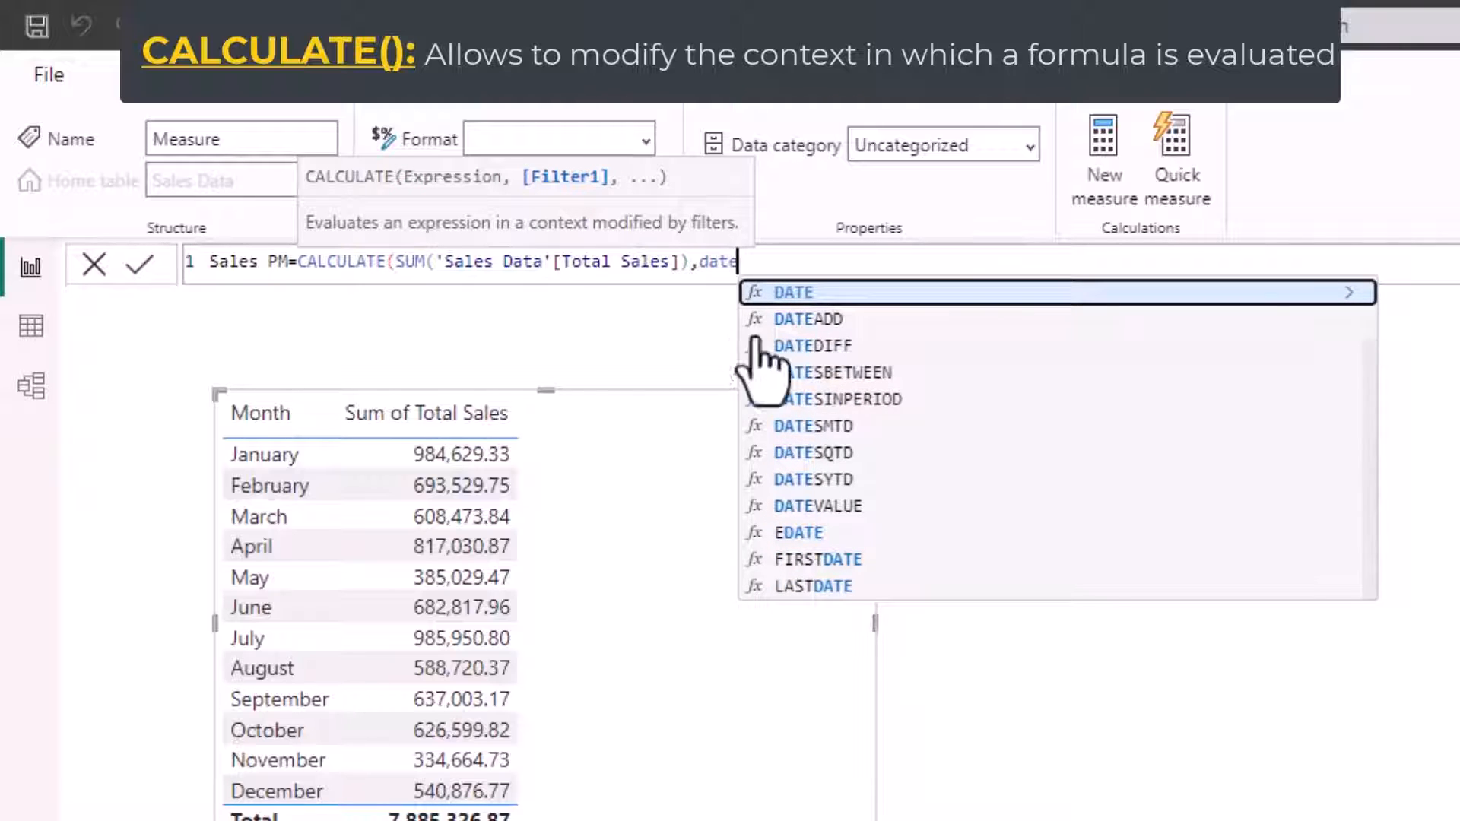
left_click(772, 318)
type("da")
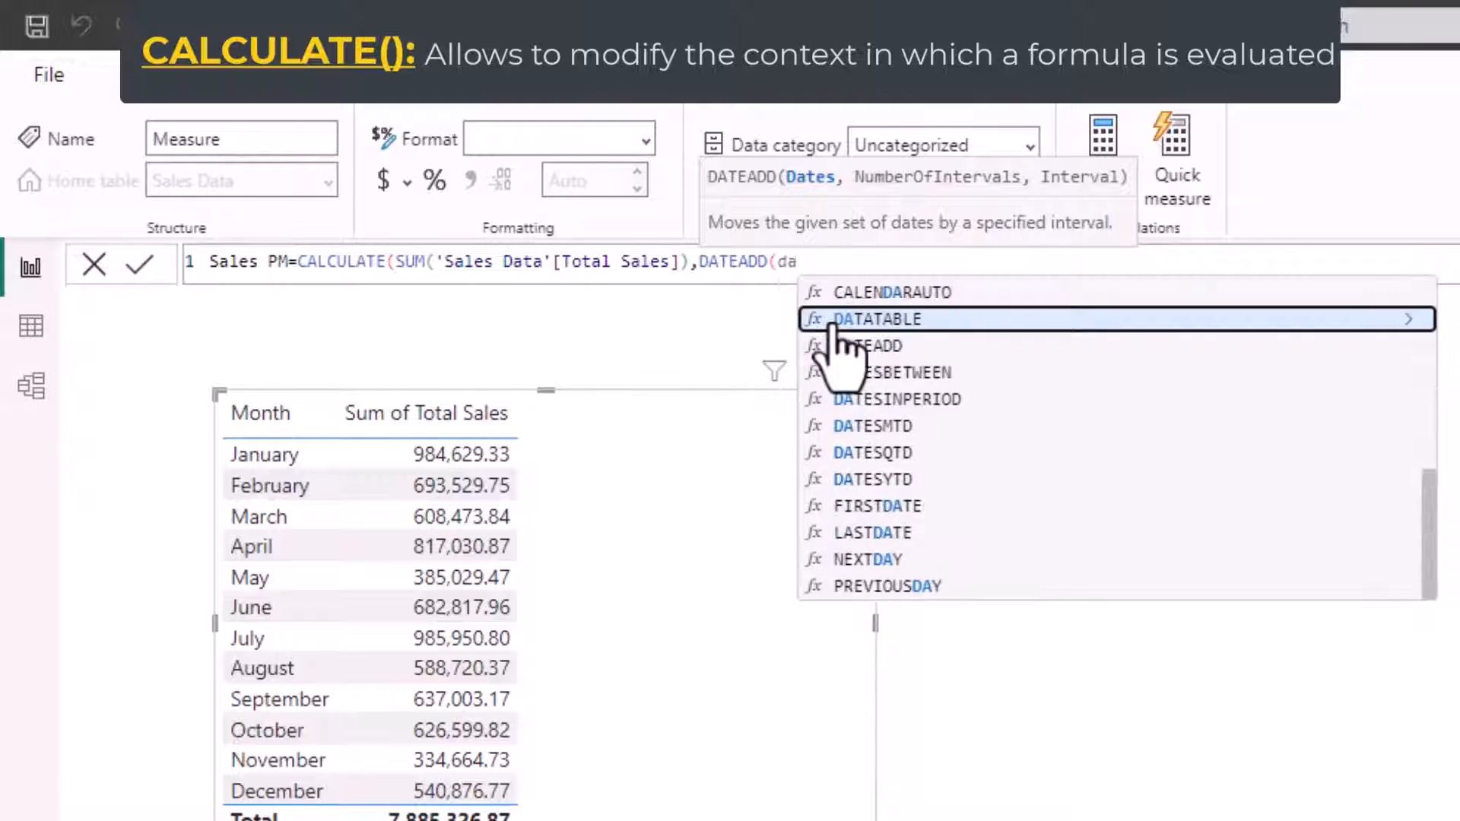
type("te")
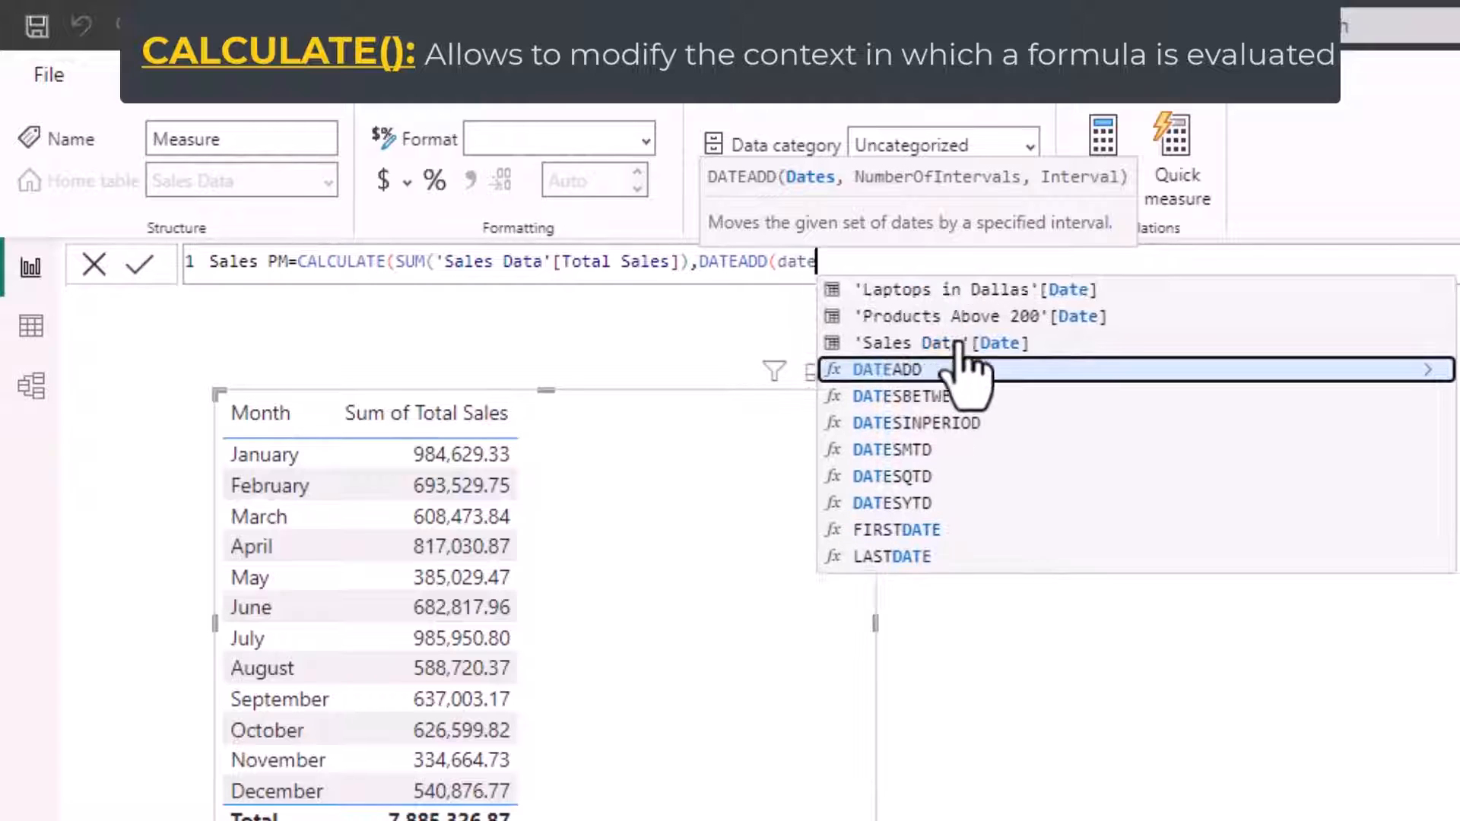
left_click(956, 344)
type(",")
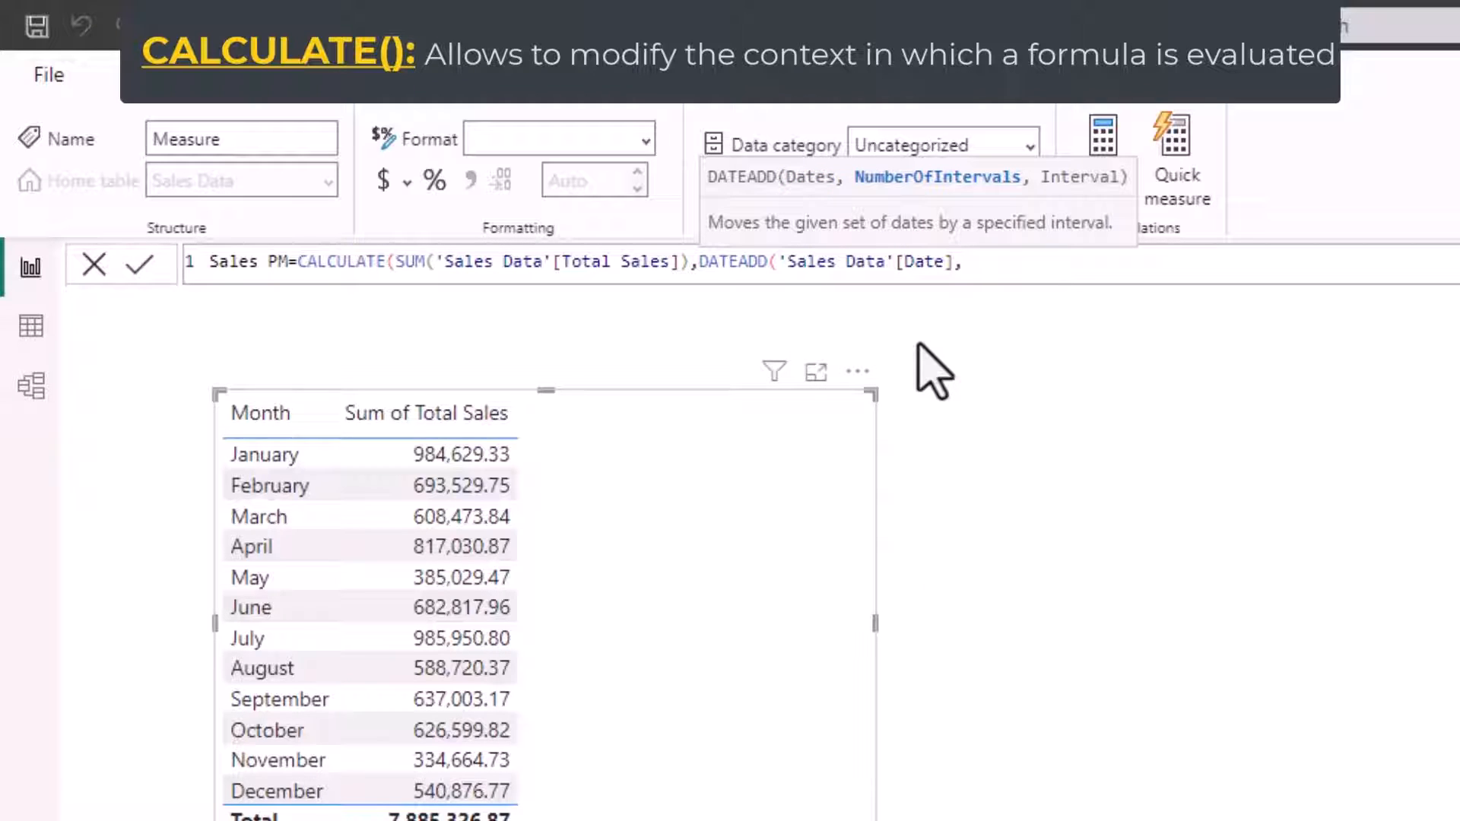
type("-1,")
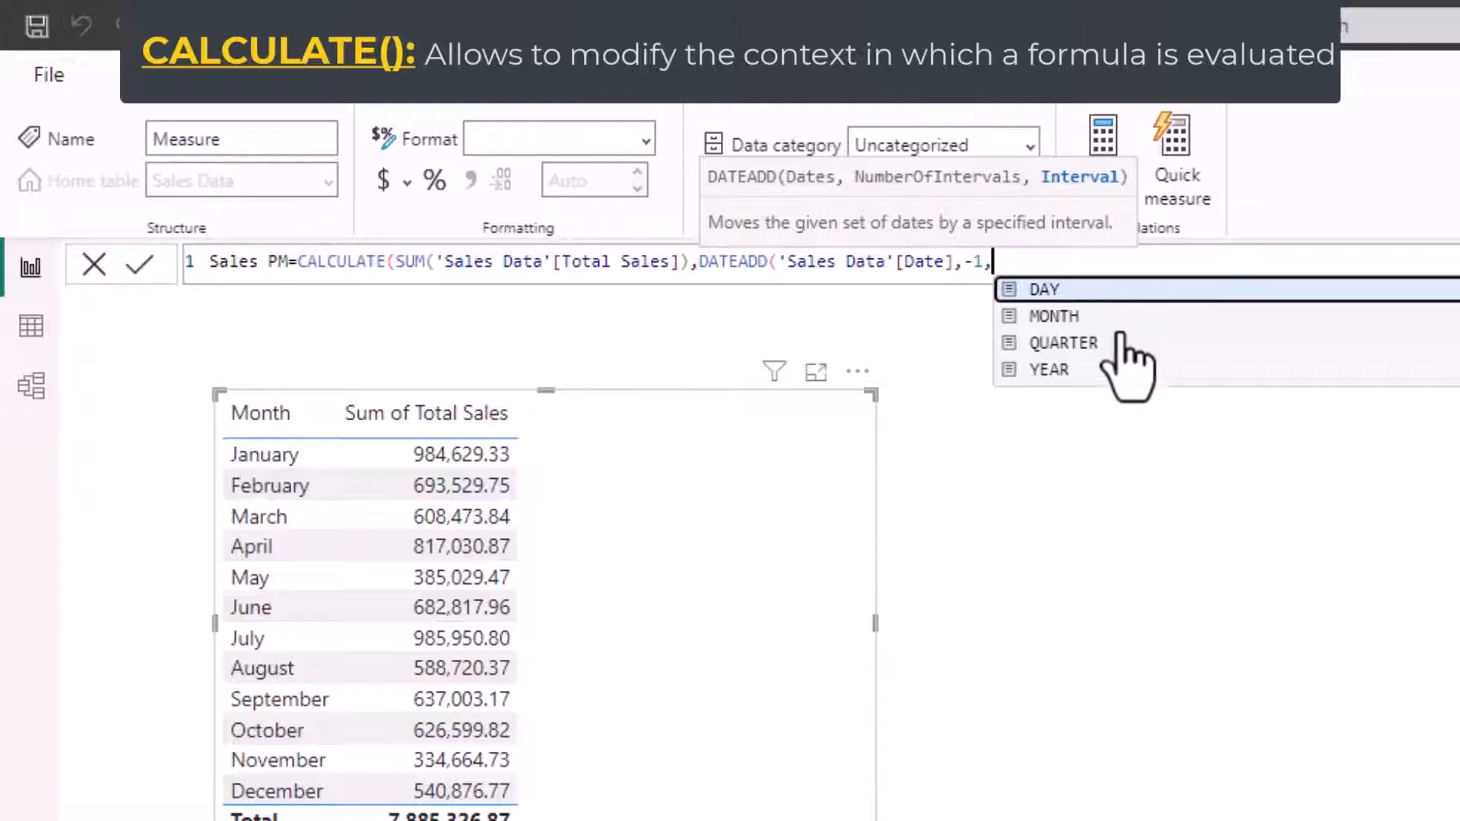
left_click(1085, 319)
type(")")
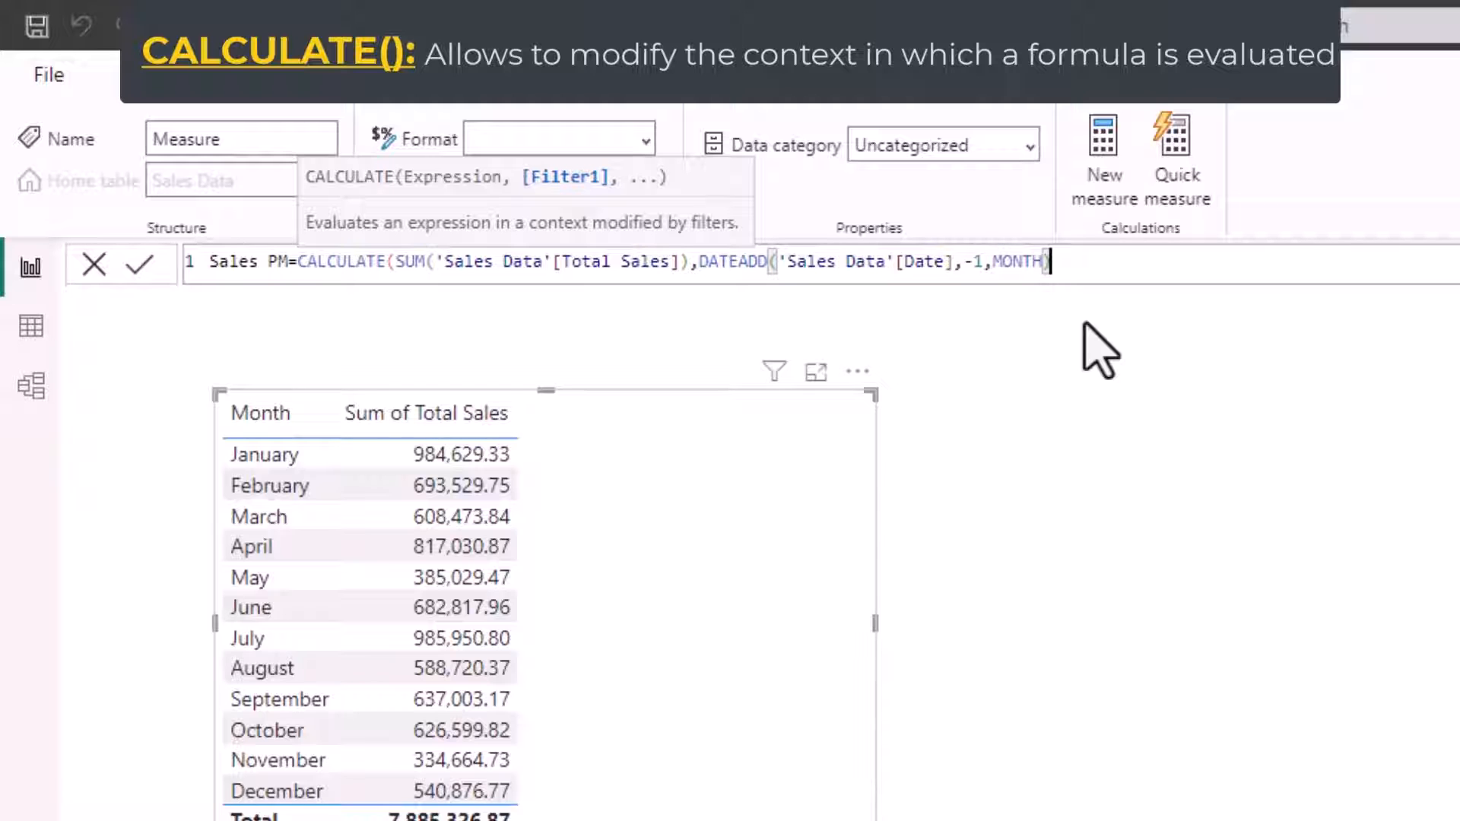
type(")")
key("Return")
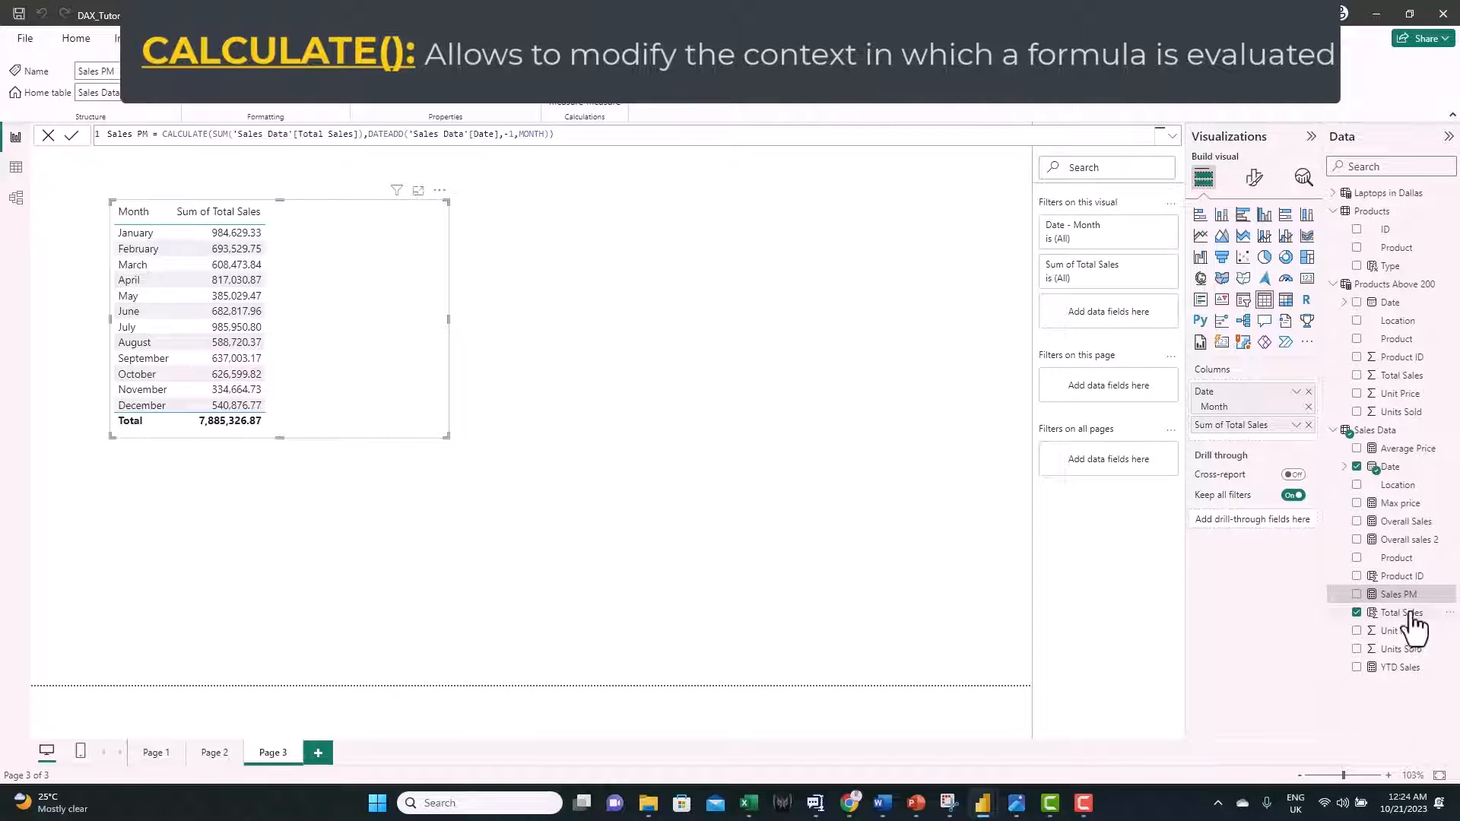
Add the Sales PM measure to the month table after Sum of Total Sales
left_click_drag(1403, 595, 1275, 438)
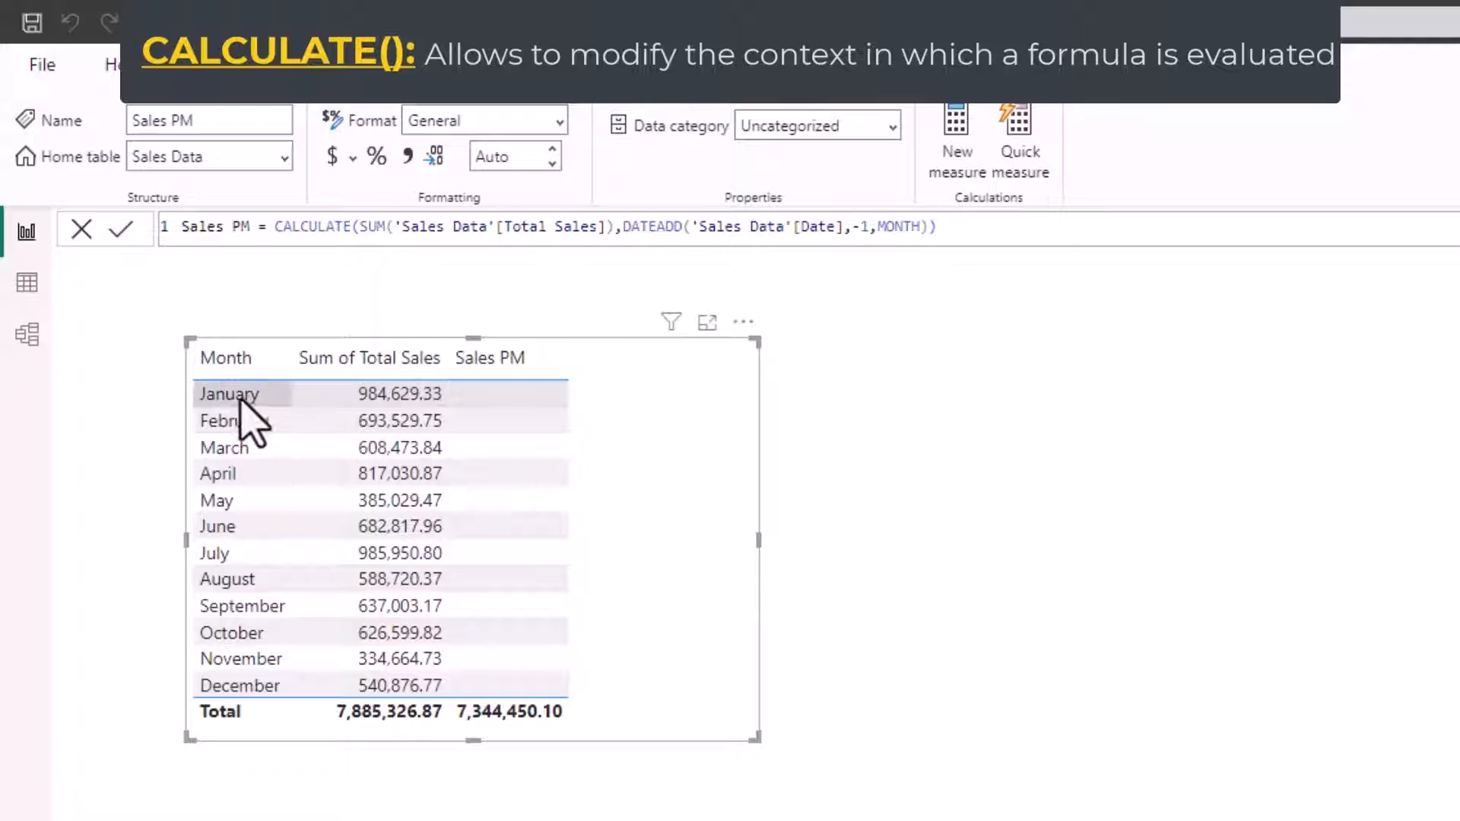
left_click(236, 428)
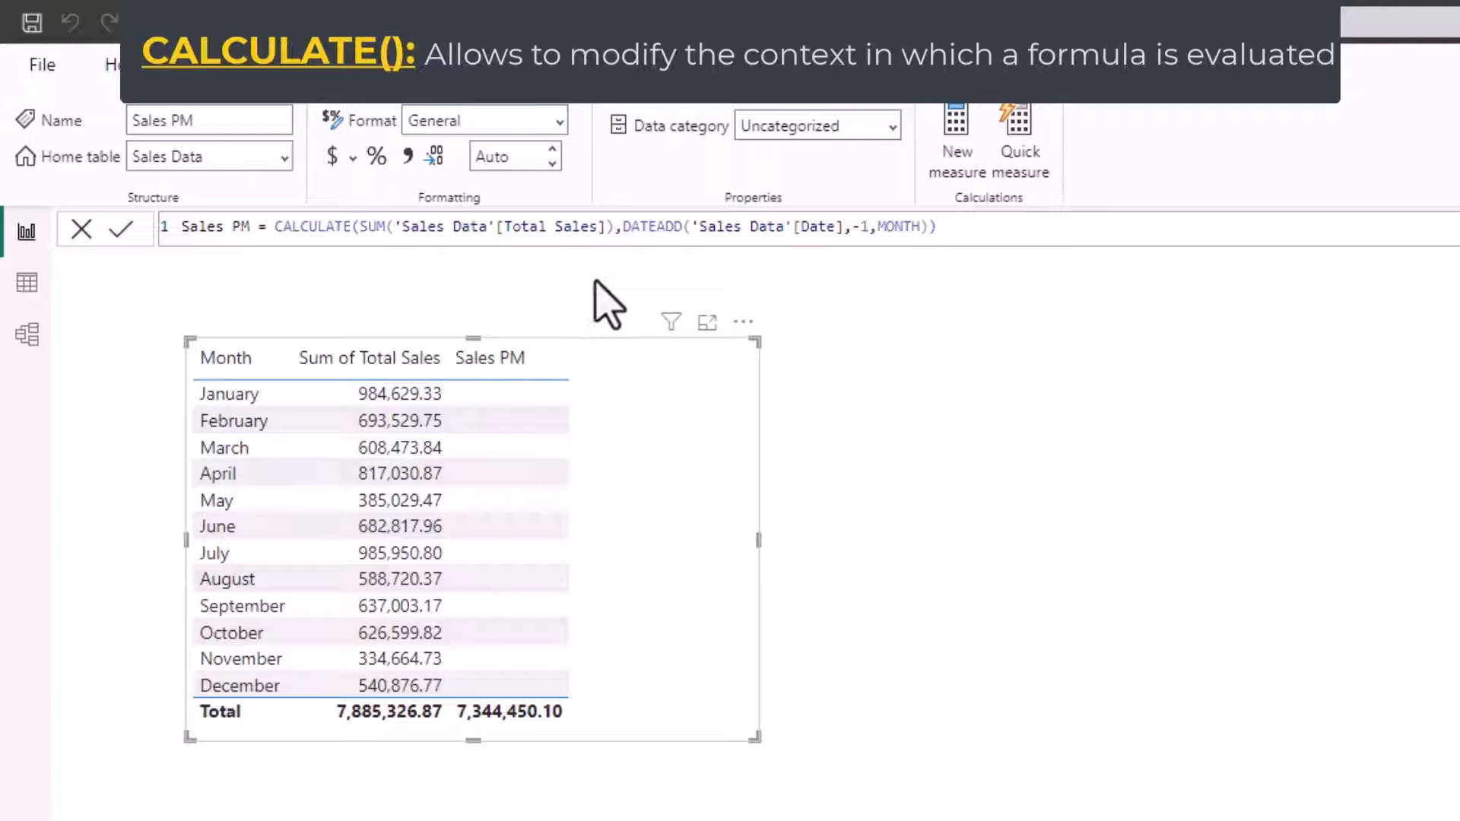
Add ALL('Sales Data') as a second filter after DATEADD in the Sales PM formula and commit the change
left_click(929, 235)
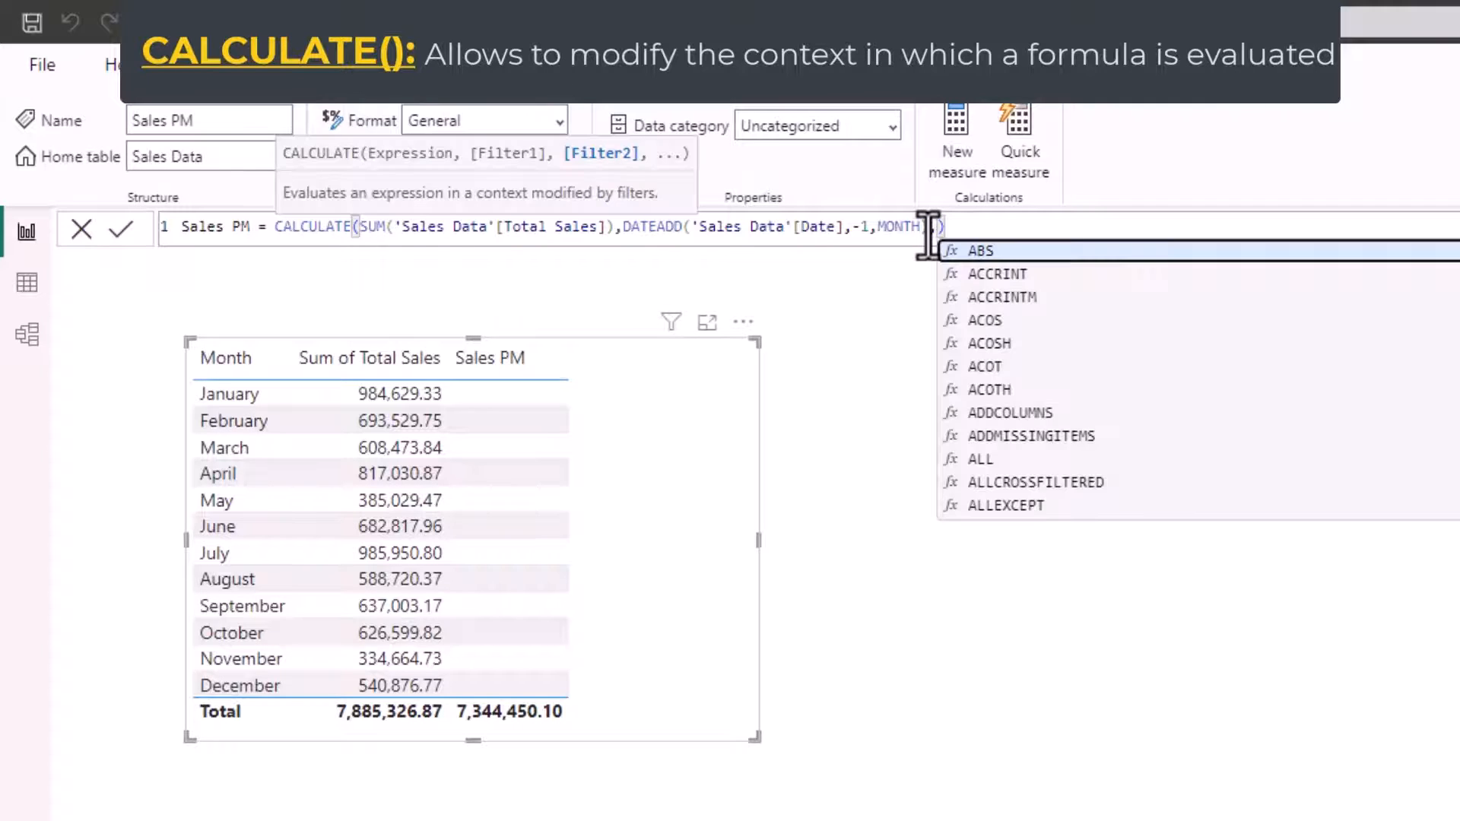
type(",all")
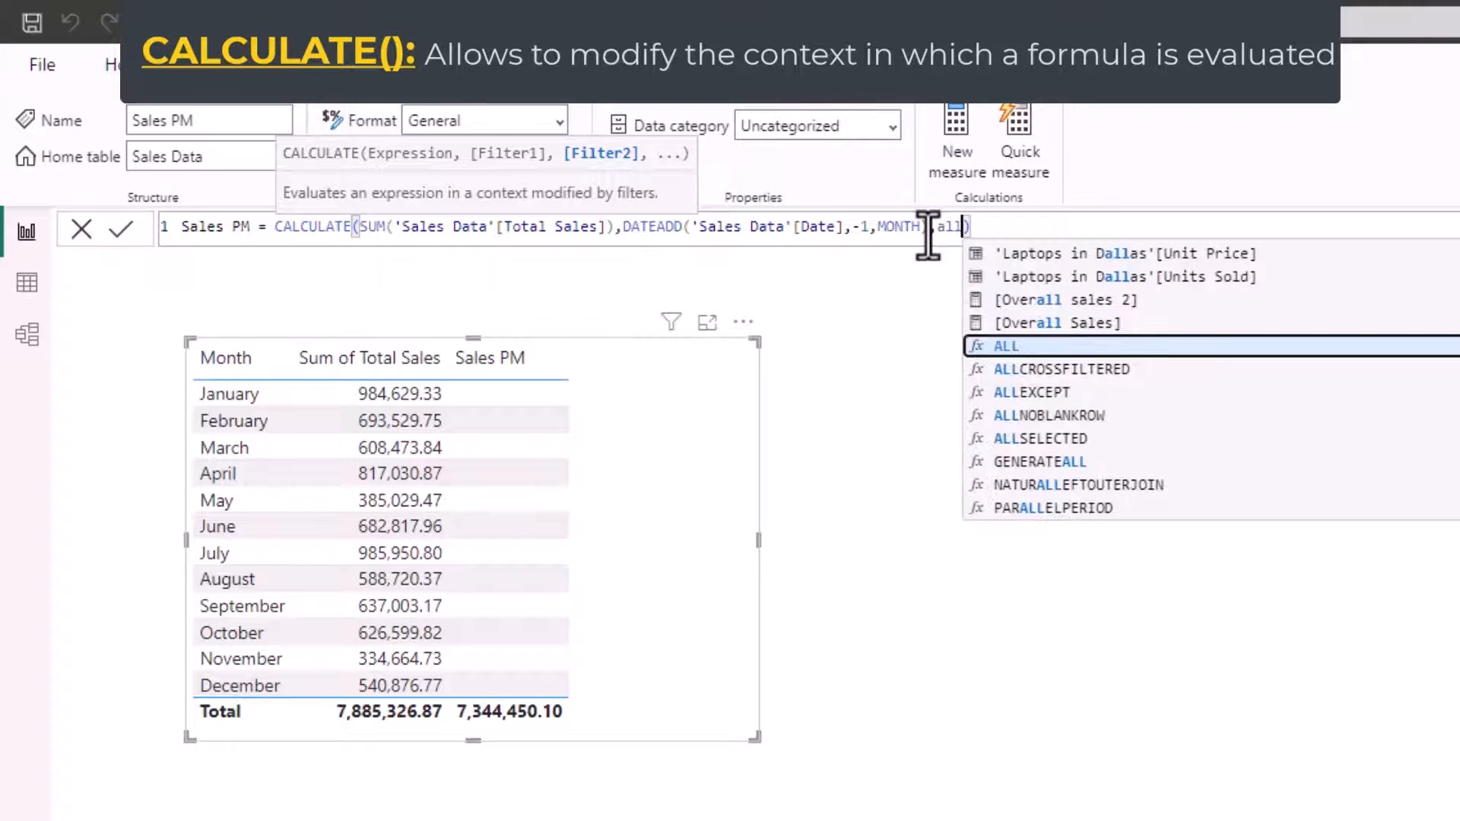
left_click(1015, 346)
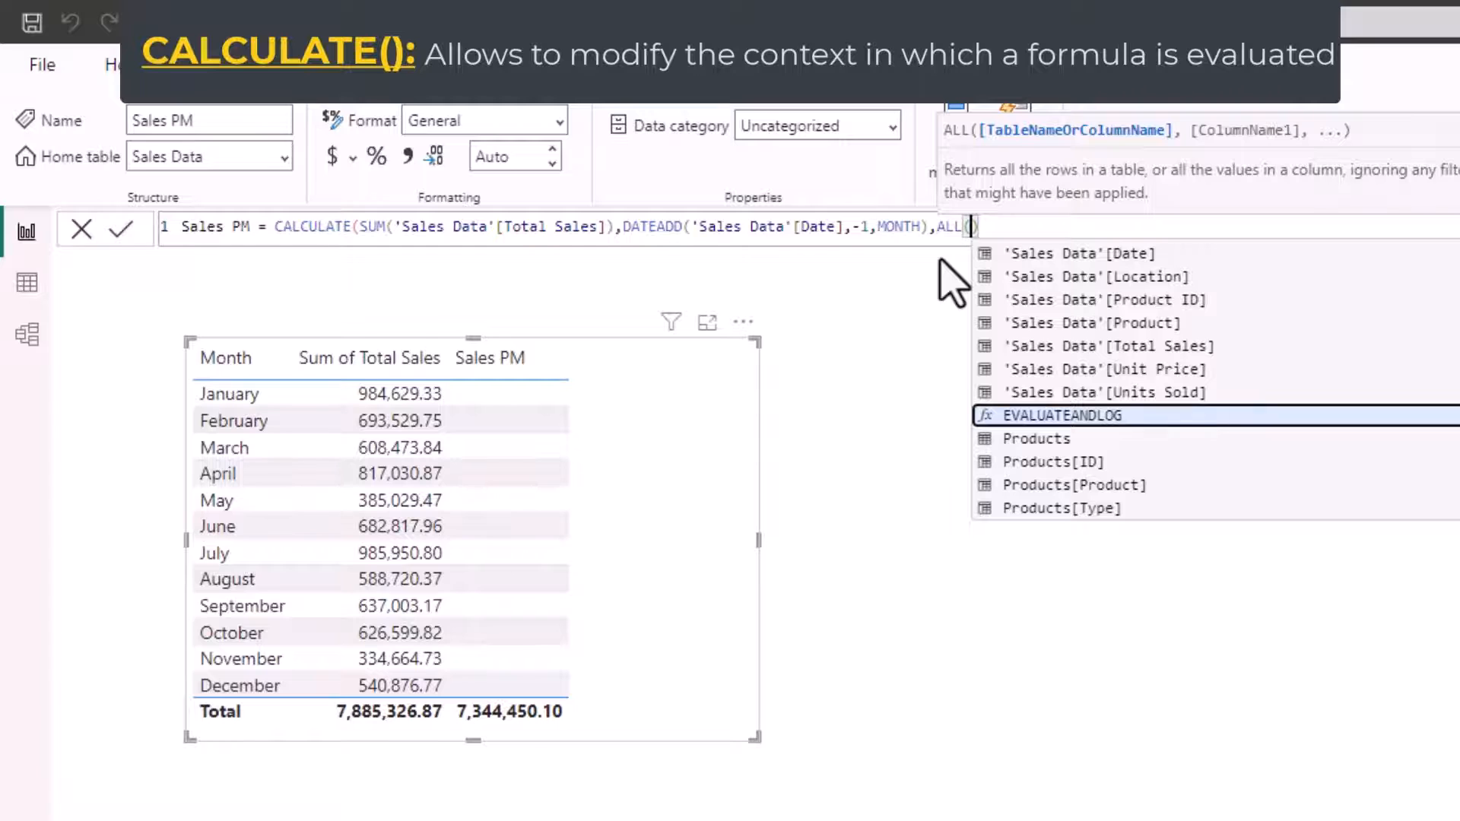
type("sale")
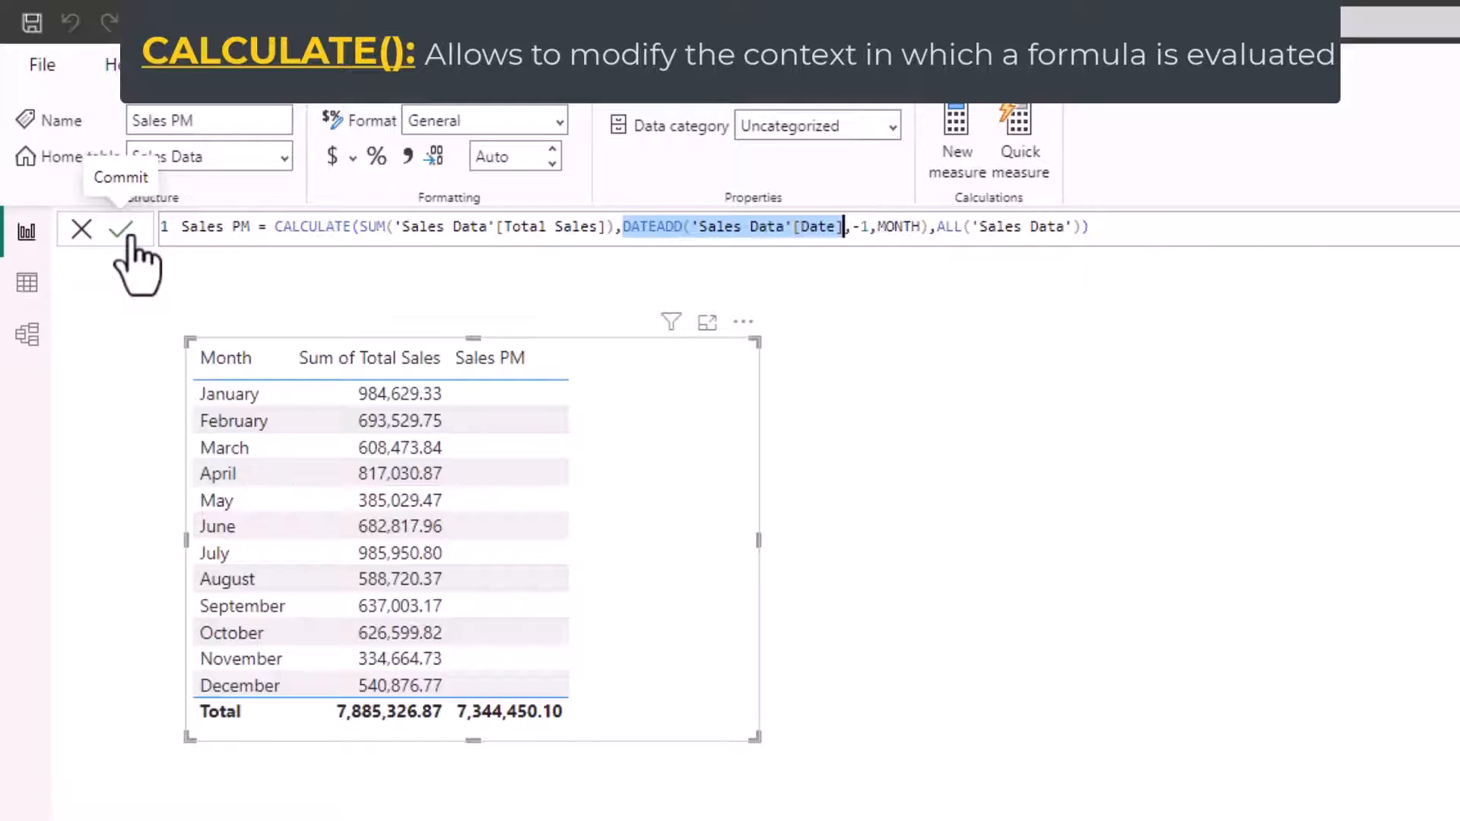
left_click(122, 229)
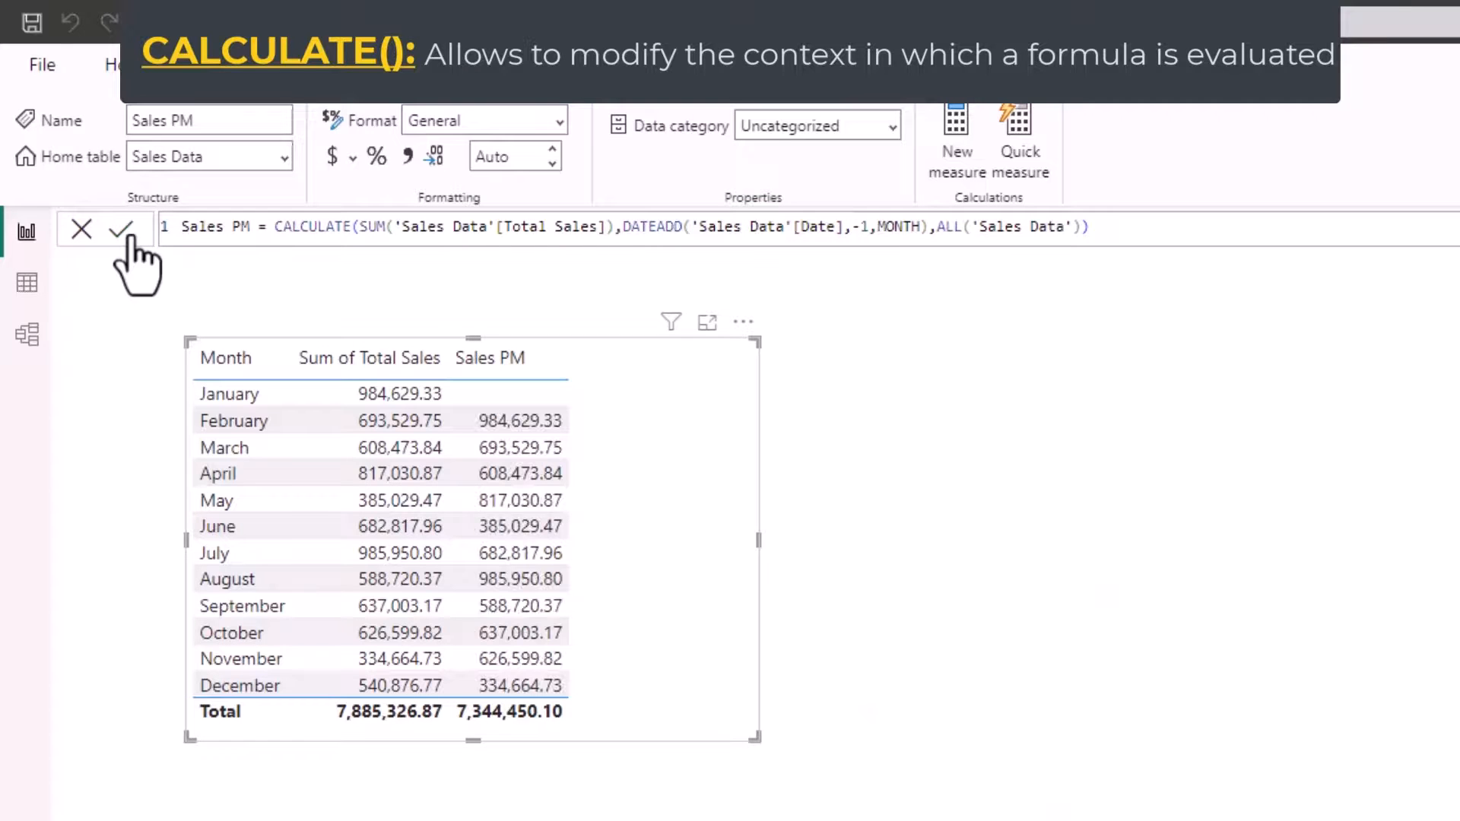